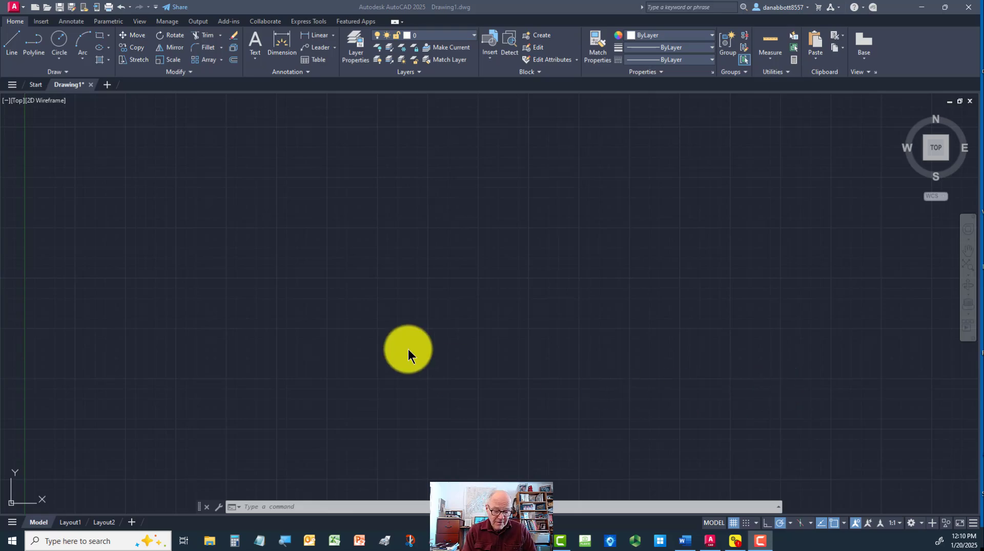
Look up the Automatic Save File Location path in the Options dialog's file settings, then close the dialog
click(290, 272)
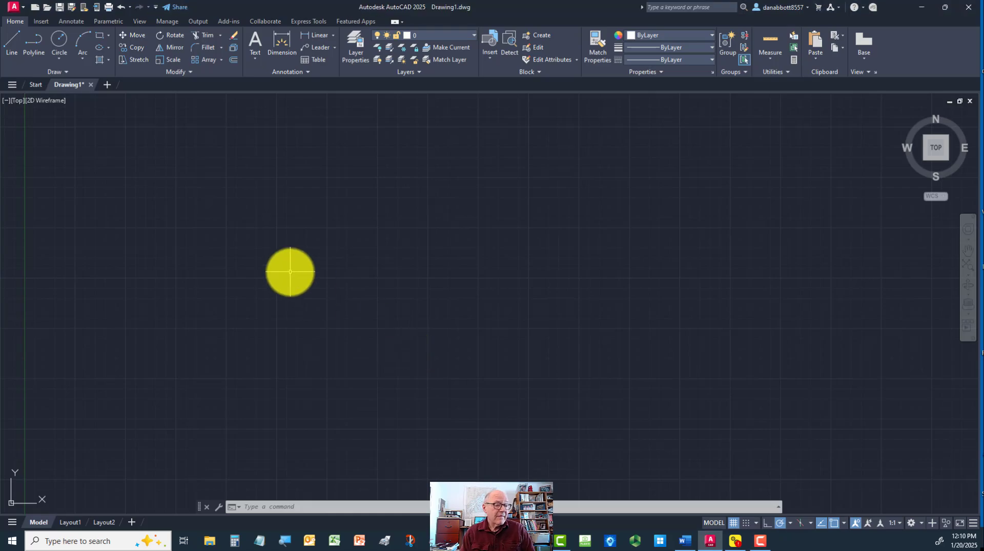
text(op)
key(Return)
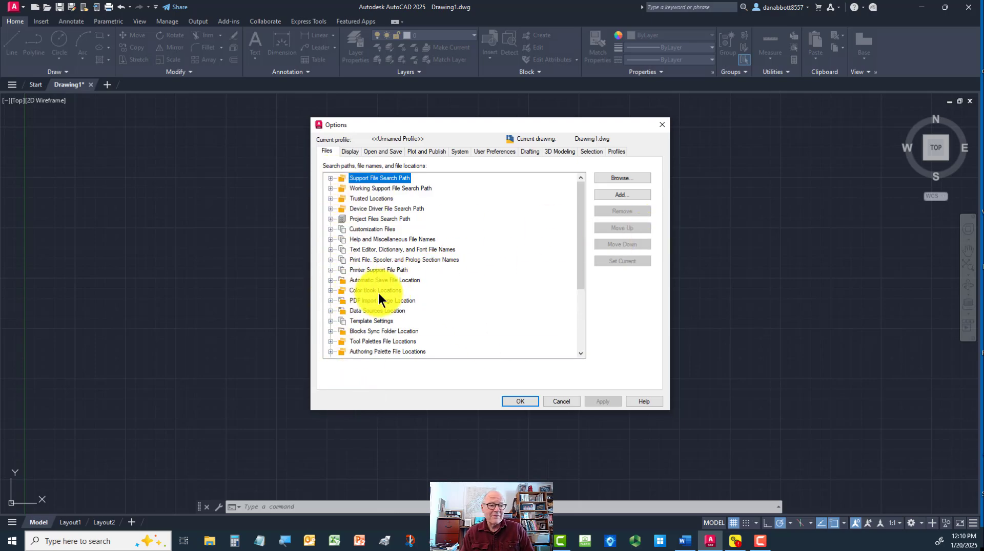
click(330, 281)
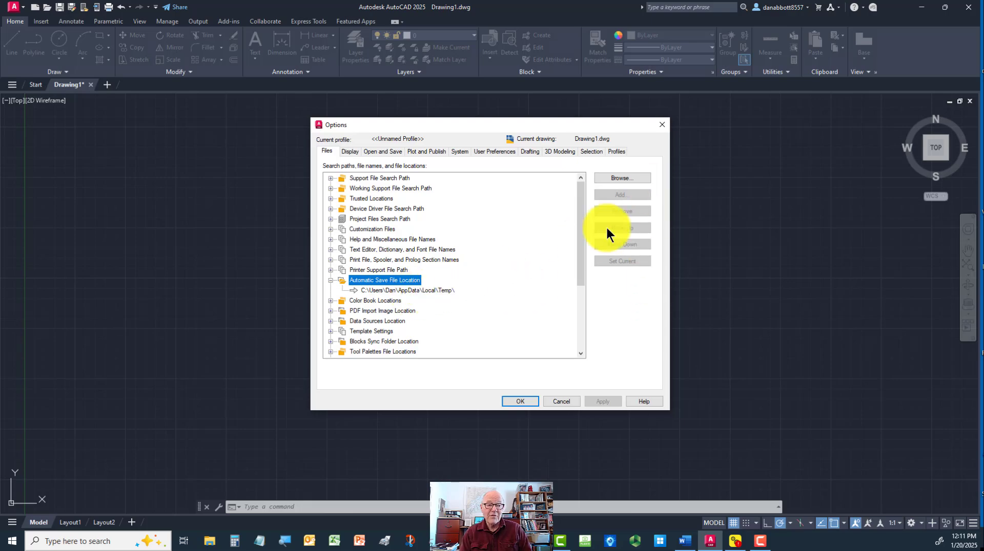
click(660, 123)
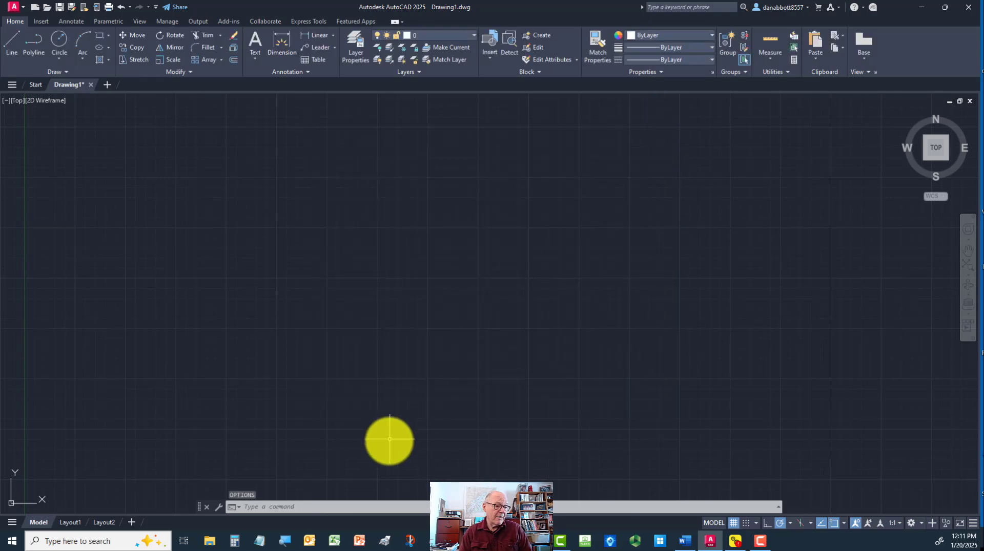
Switch to File Explorer and browse to the Users folder on Local Disk (C:)
click(215, 542)
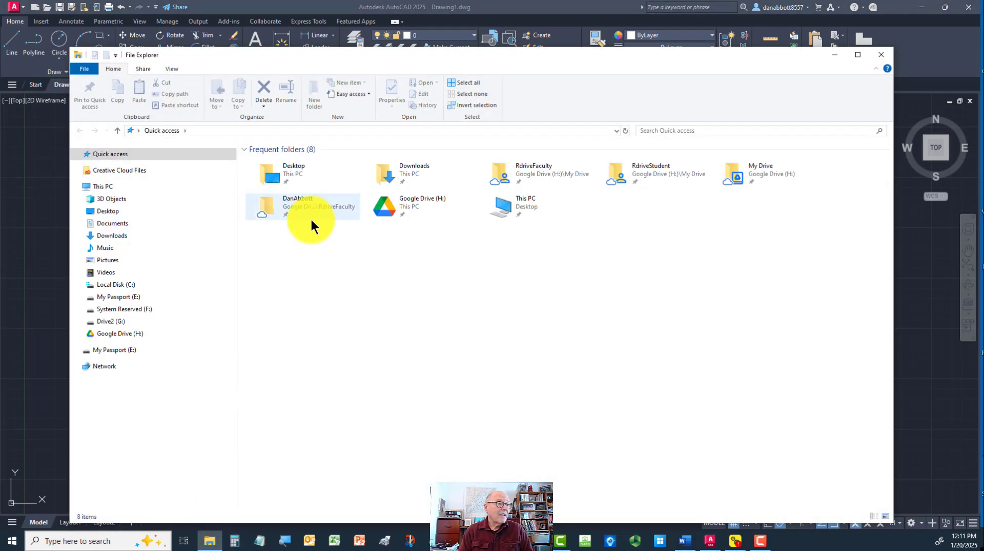
click(188, 73)
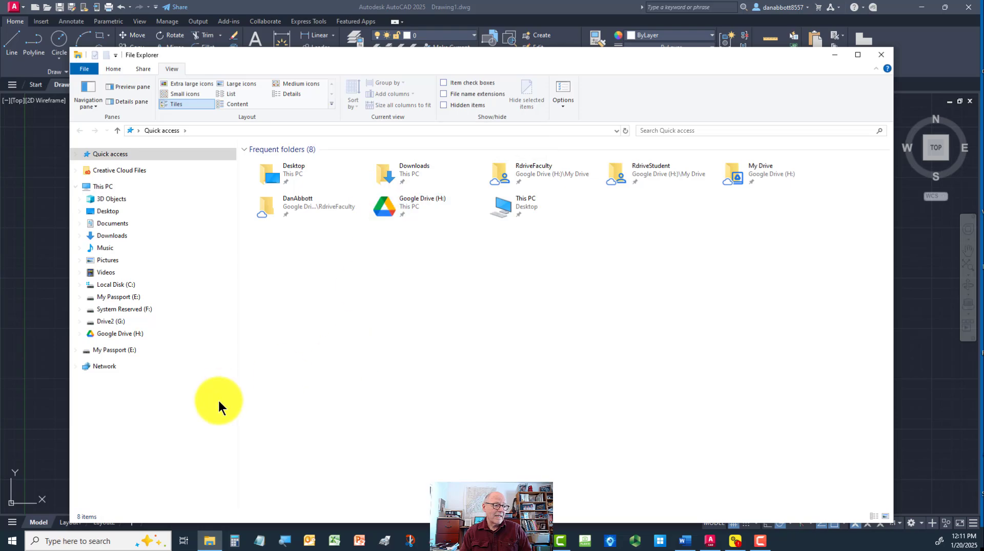
click(119, 287)
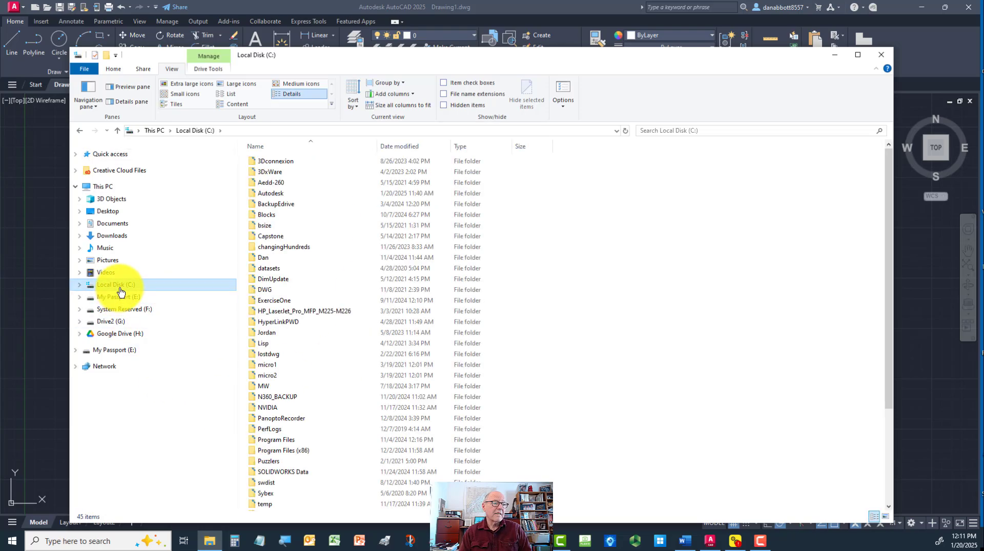
scroll(328, 337, down, 4)
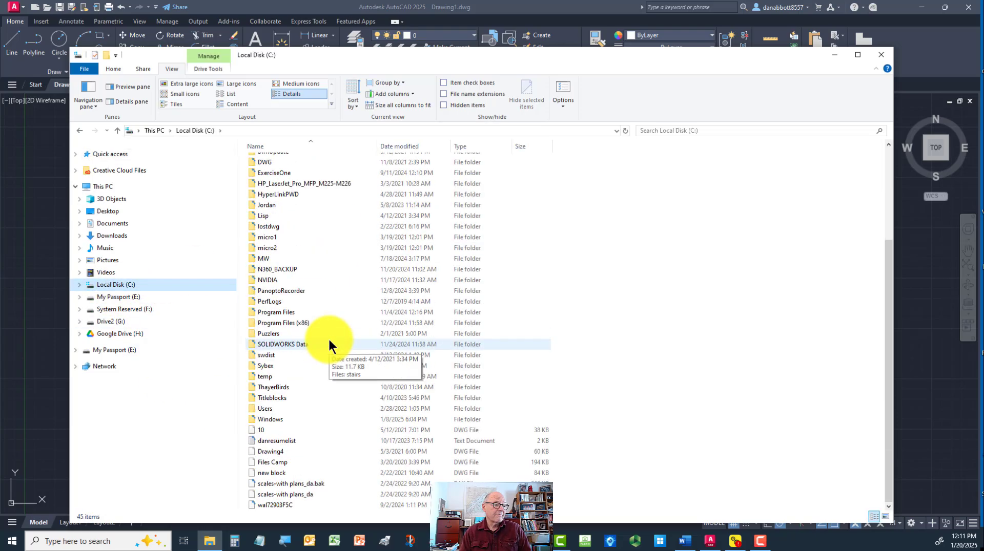
double_click(266, 409)
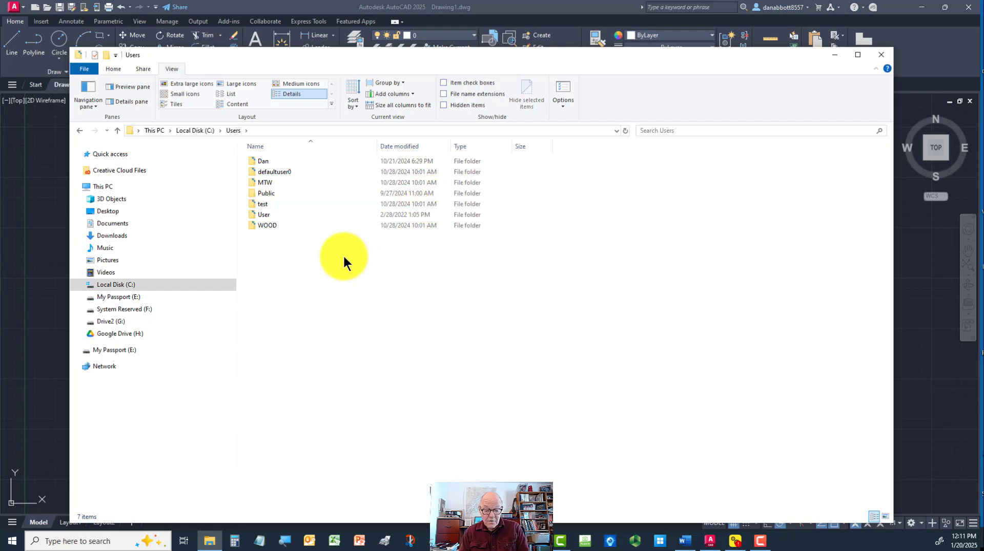
Return to AutoCAD and recheck the Automatic Save File Location path in Options, then close the dialog
drag(312, 52, 661, 67)
click(161, 168)
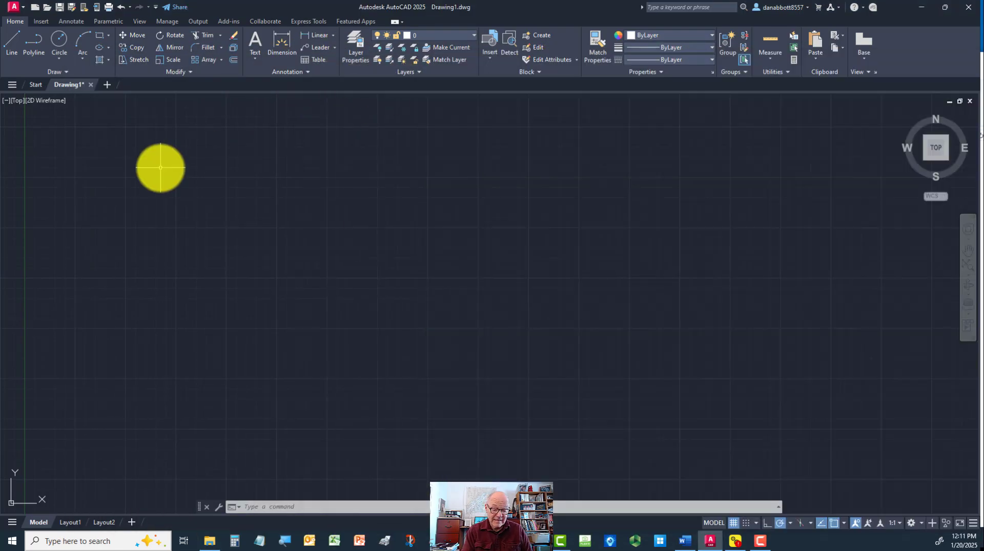
text(op)
key(Return)
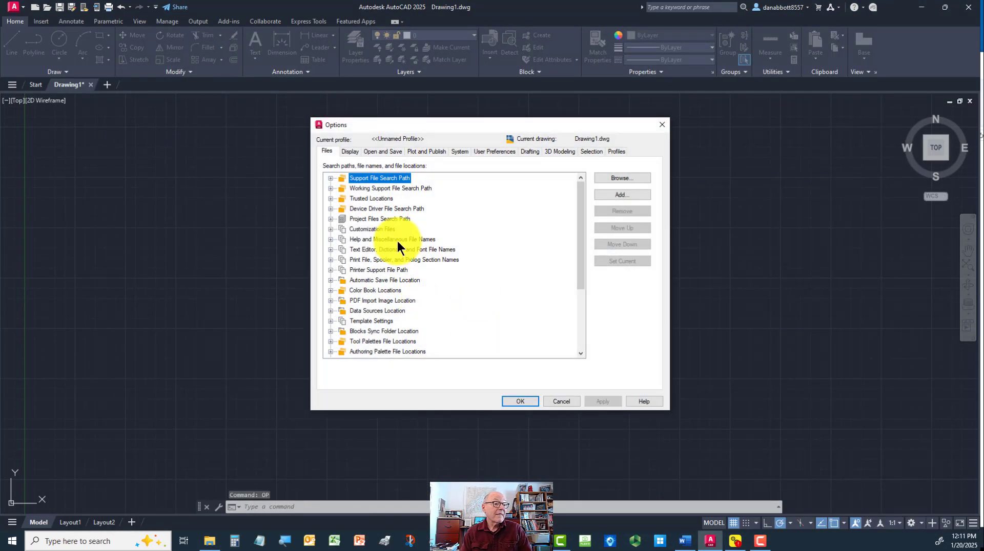
click(331, 280)
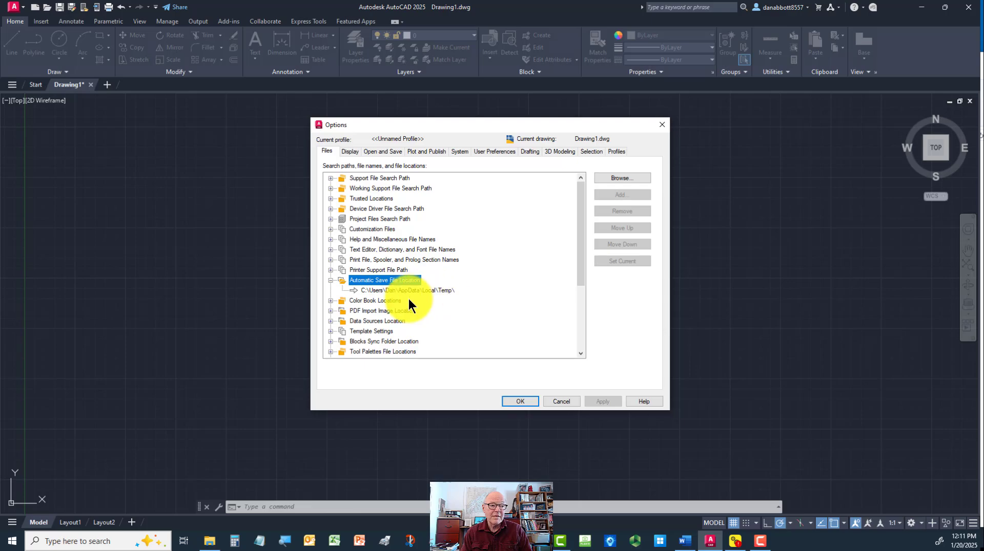
click(662, 123)
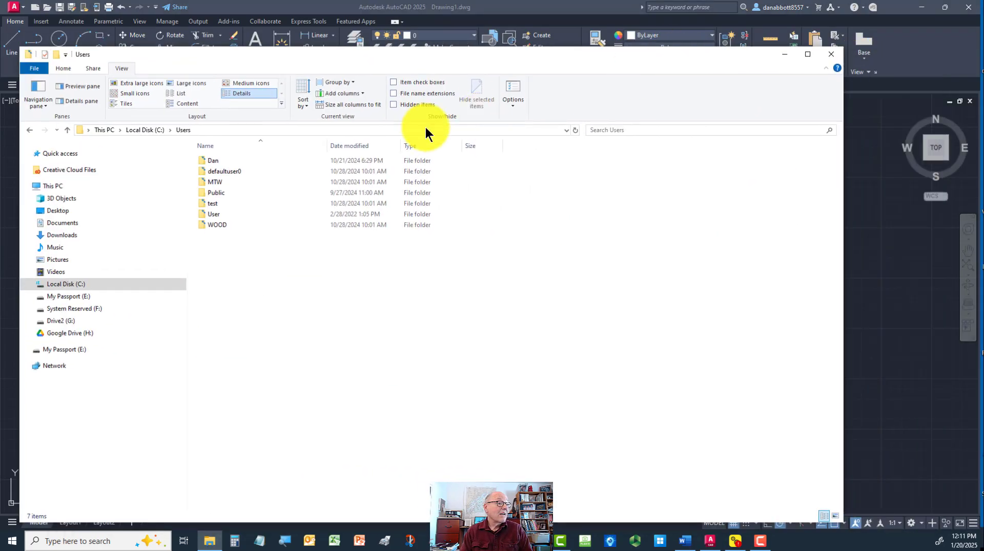
In the user's profile folder in File Explorer, show hidden items and open the AppData folder
double_click(217, 159)
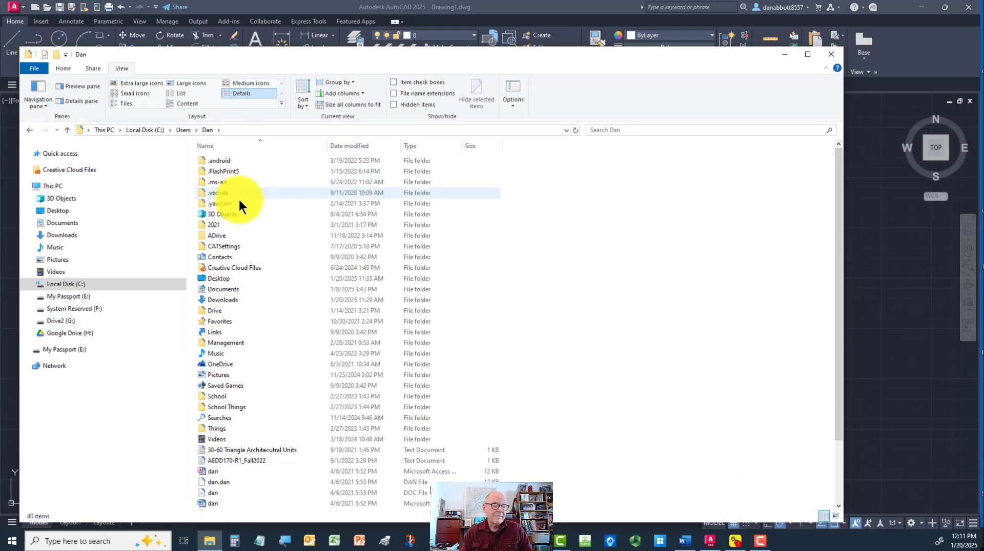
drag(337, 58, 374, 58)
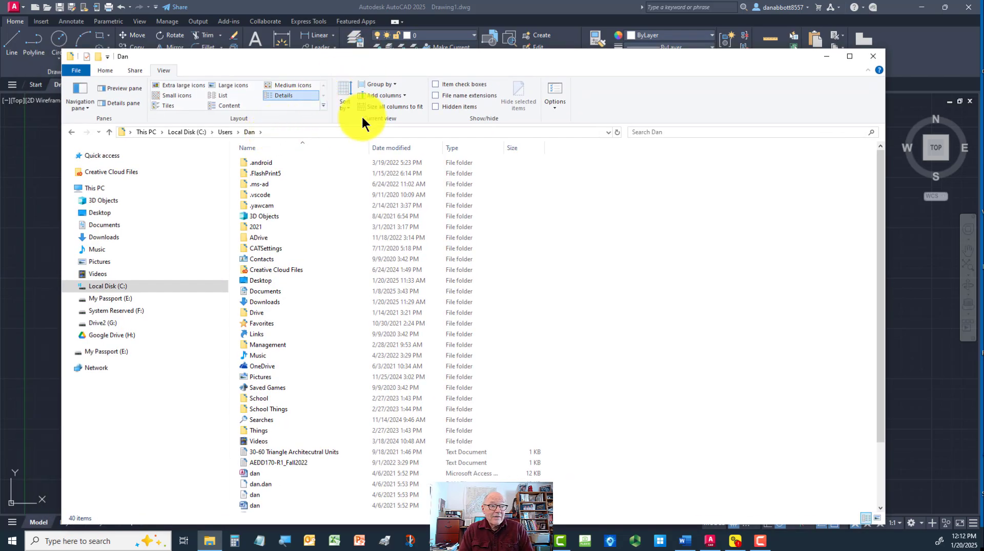
click(435, 106)
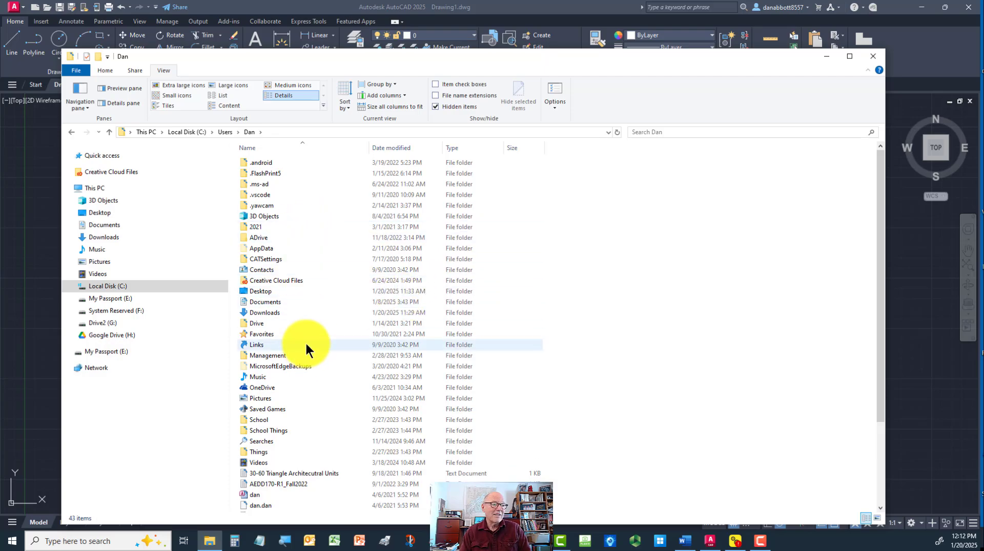
double_click(251, 249)
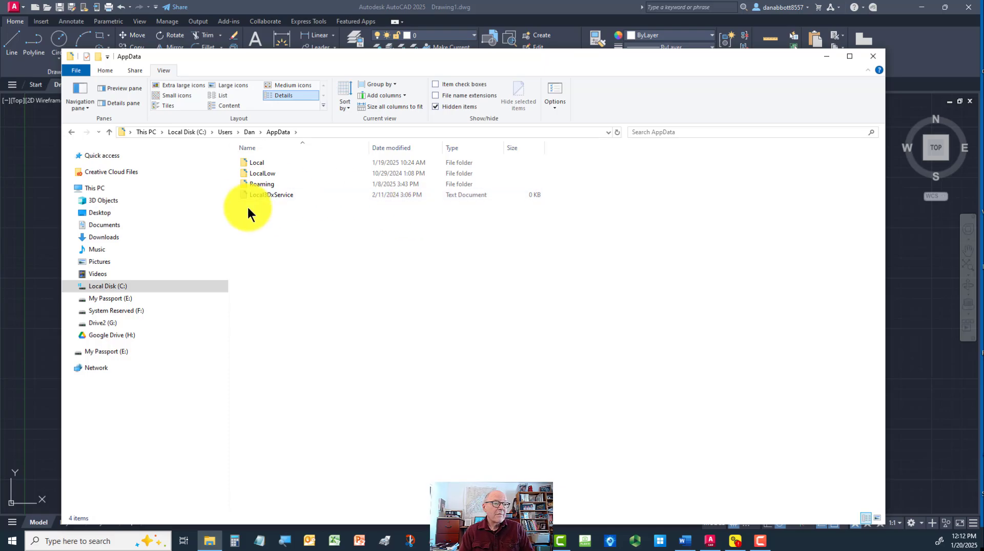
Show file name extensions and look through the files in the user's profile folder with their extensions
click(435, 96)
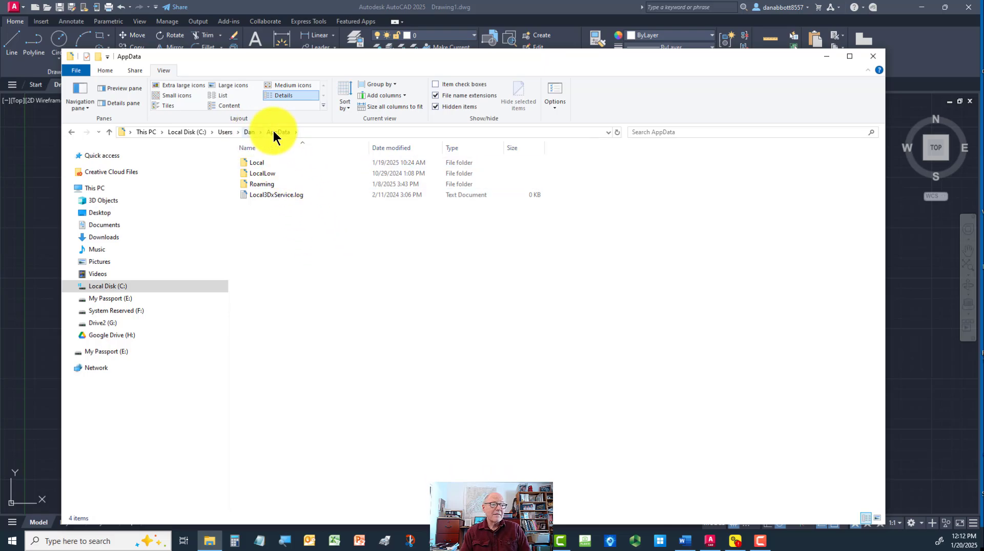
click(248, 133)
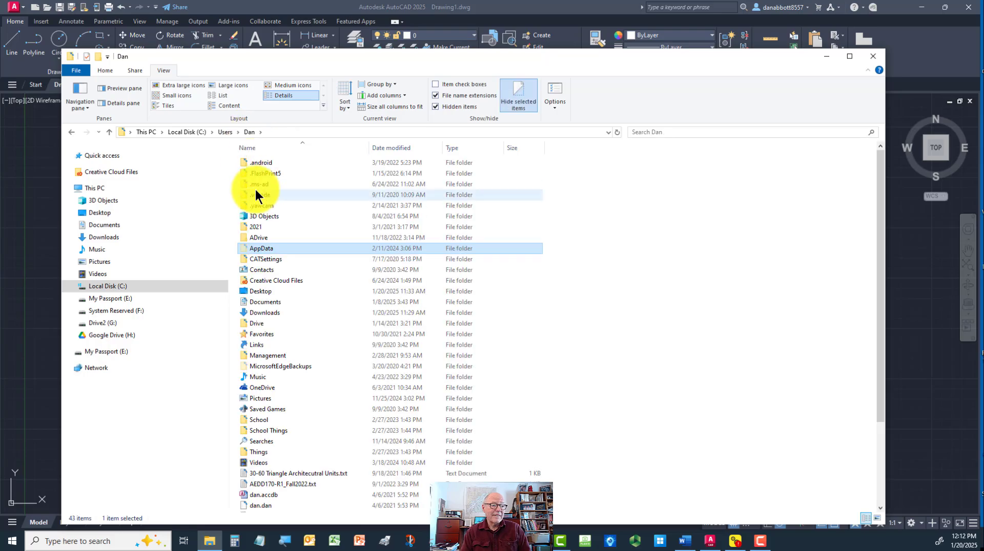
scroll(342, 278, down, 3)
scroll(342, 285, up, 3)
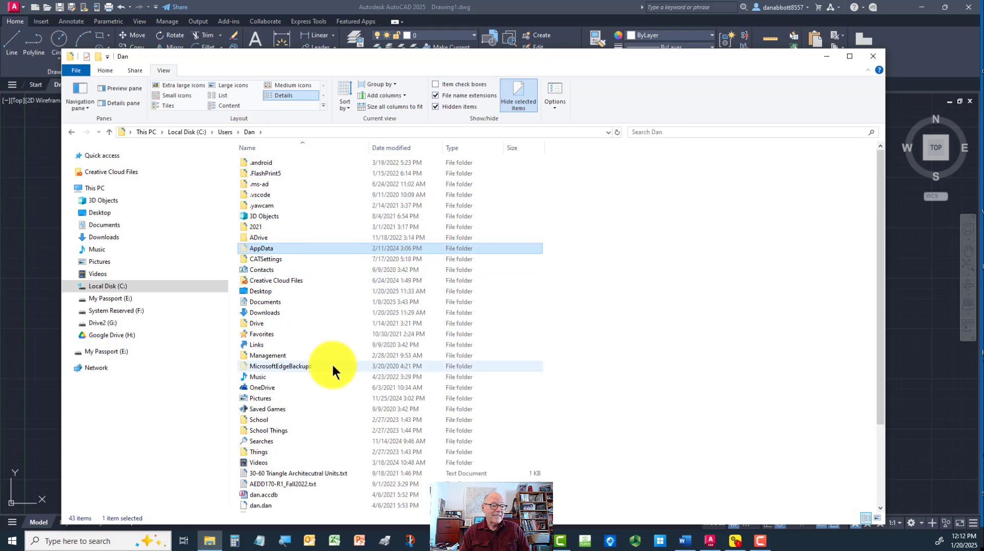
scroll(333, 367, down, 4)
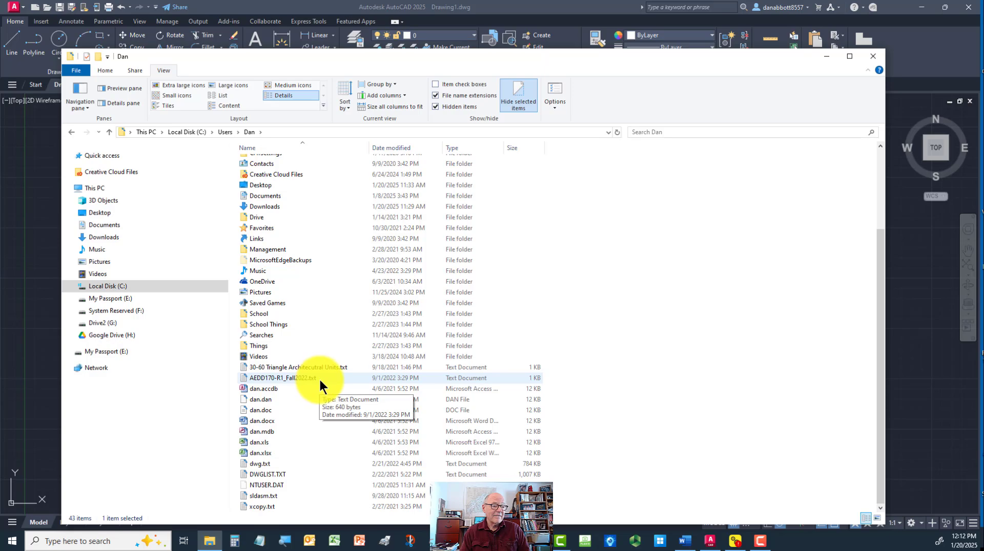
Toggle file name extensions off and back on, then close File Explorer
click(433, 95)
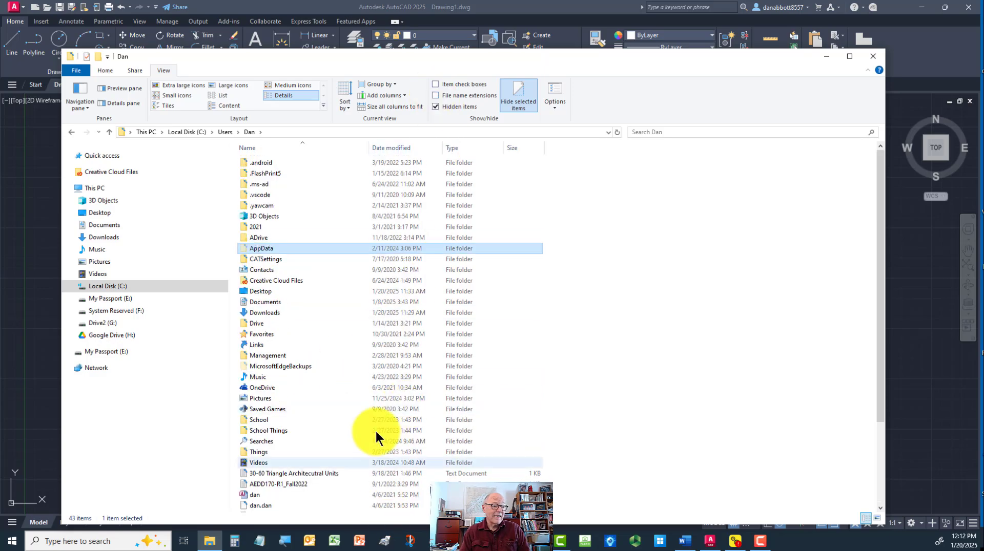
click(435, 95)
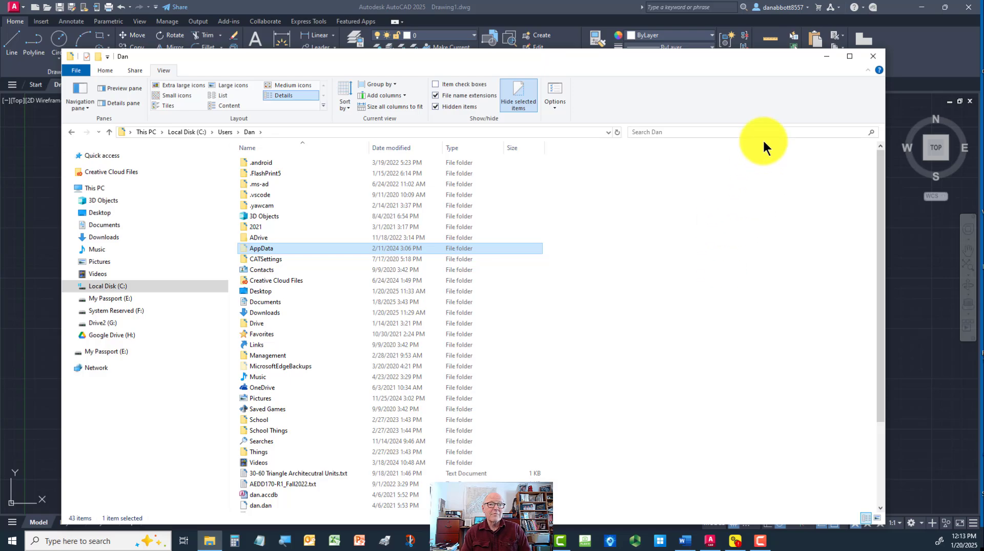
click(871, 53)
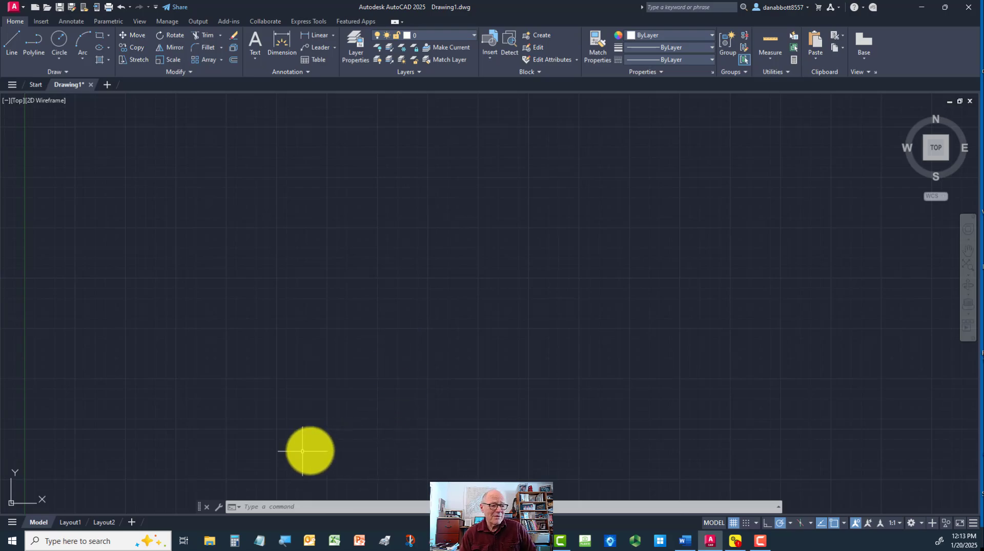
Float and redock the command line, enlarge it to five lines of history, and dock it above the ribbon
drag(199, 505, 217, 317)
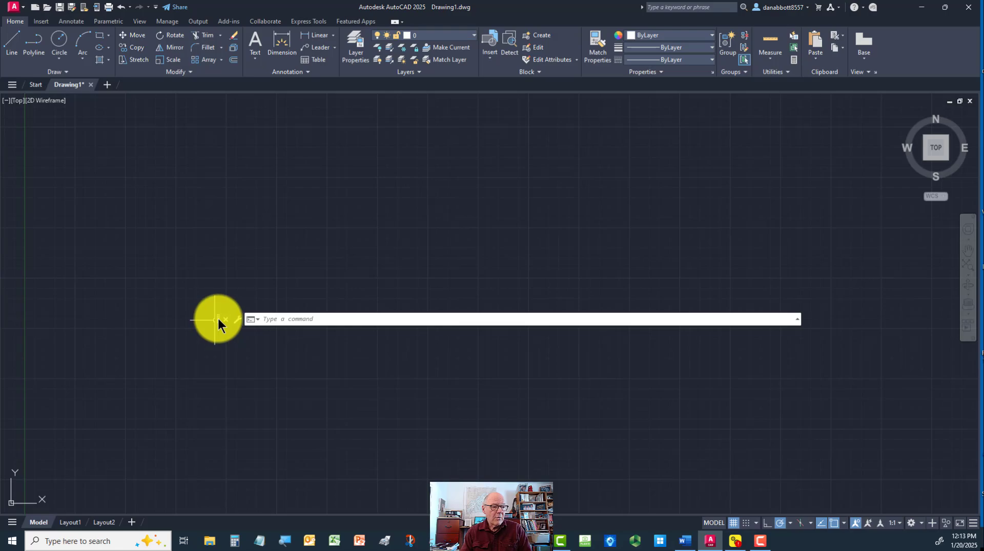
drag(216, 319, 208, 513)
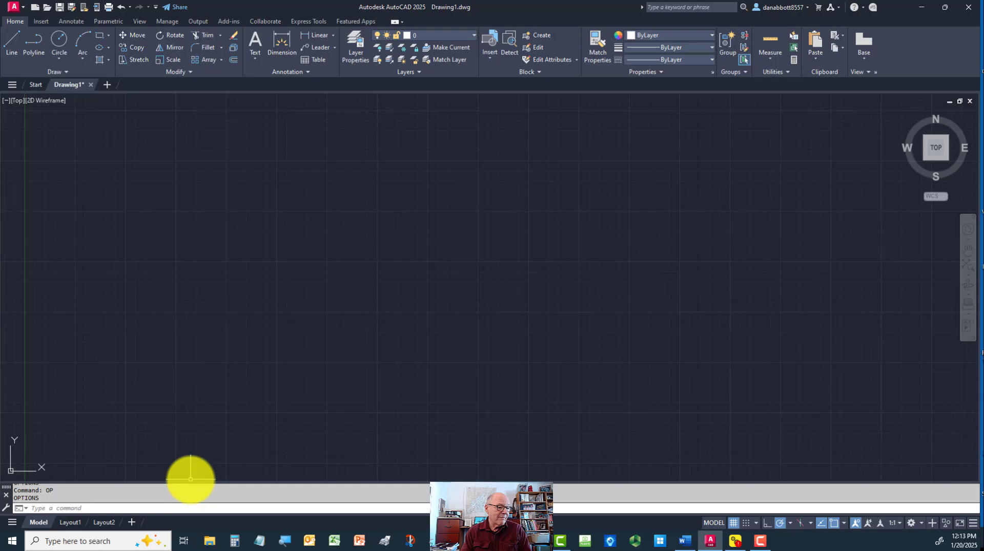
drag(190, 464, 191, 463)
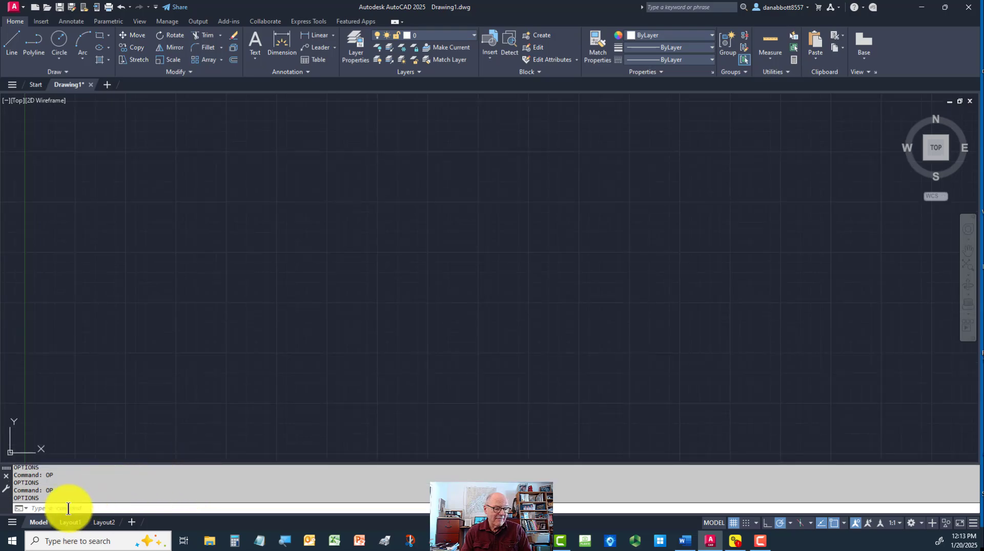
drag(7, 469, 66, 31)
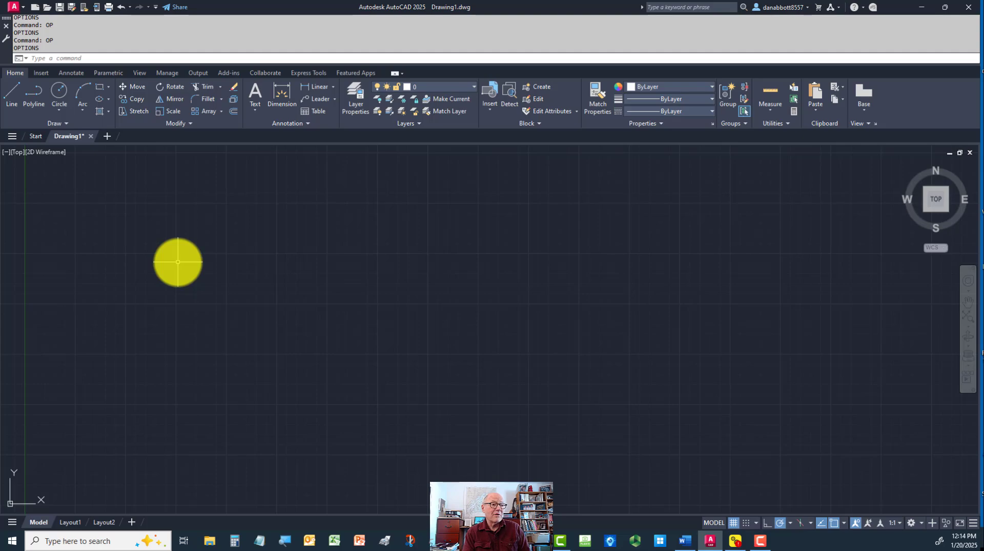
In the Options display settings, set the color theme to Light
text(op)
key(Return)
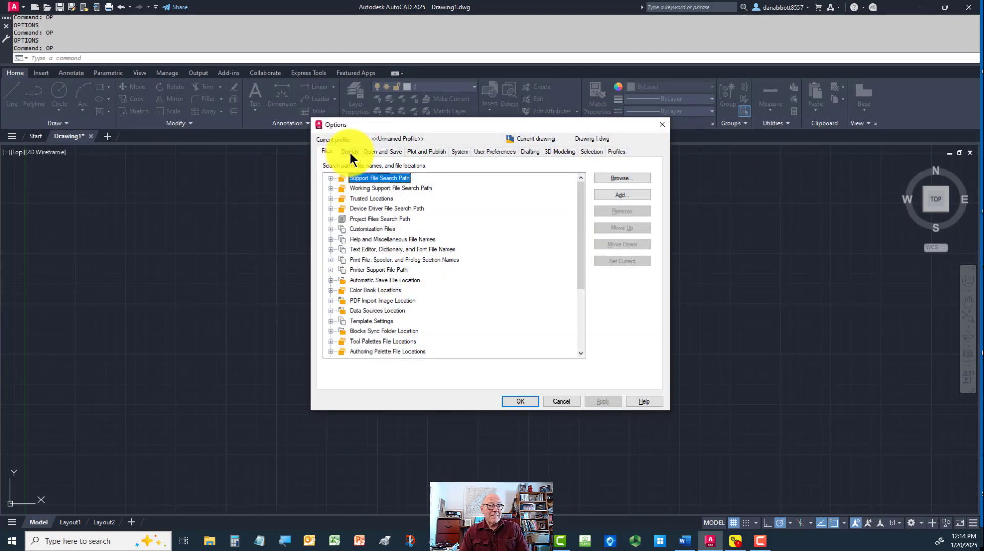
click(349, 152)
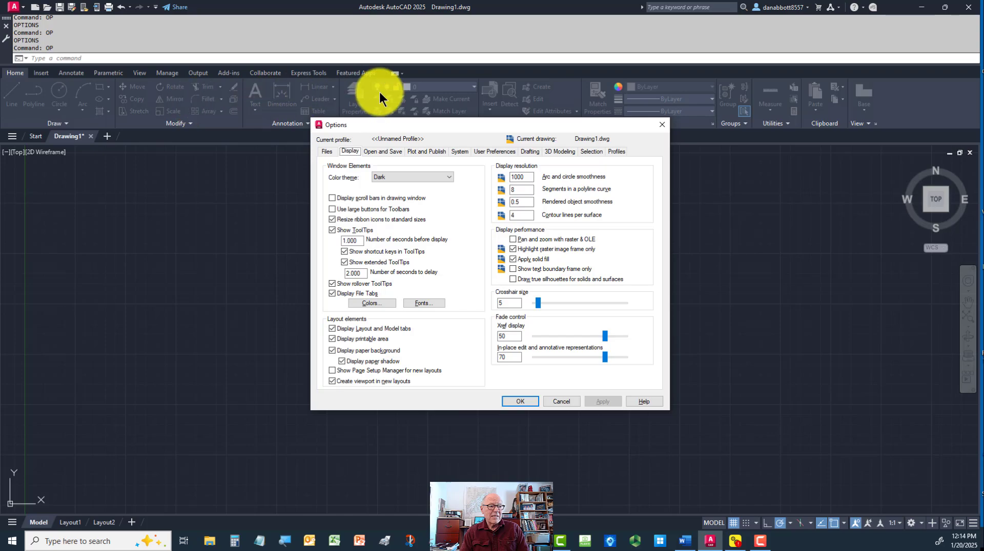
click(405, 174)
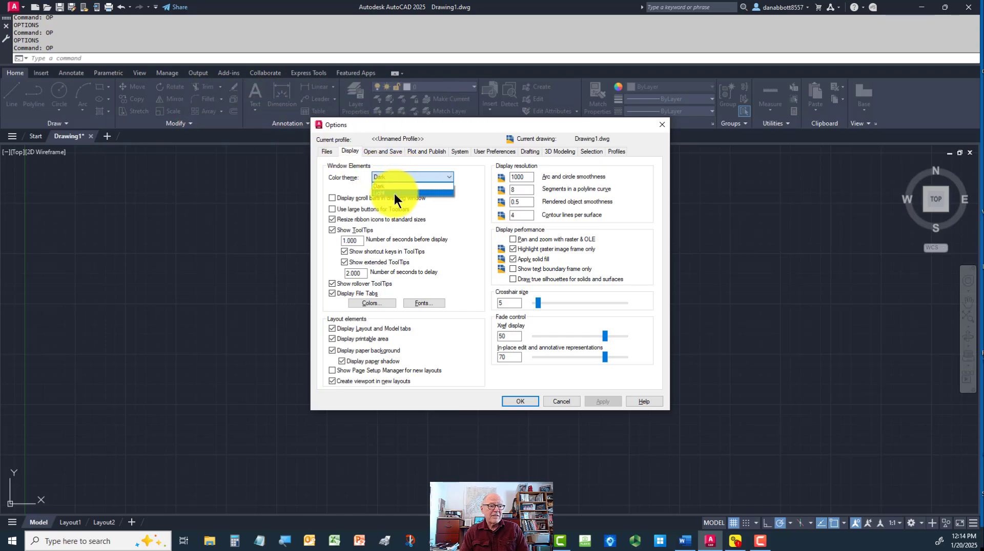
click(392, 193)
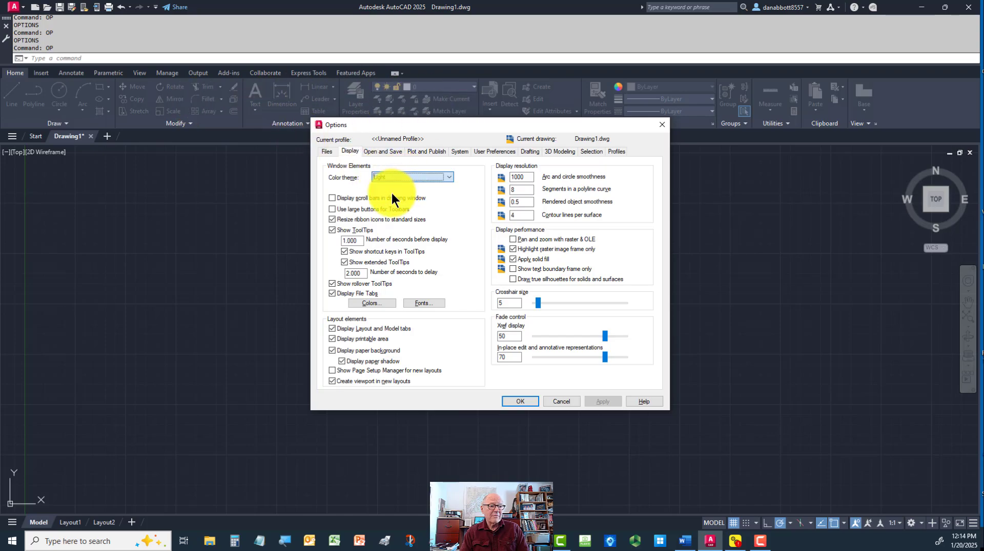
Try a light true color with luminance 90 (RGB 225,229,234) for the 2D model space uniform background
click(372, 300)
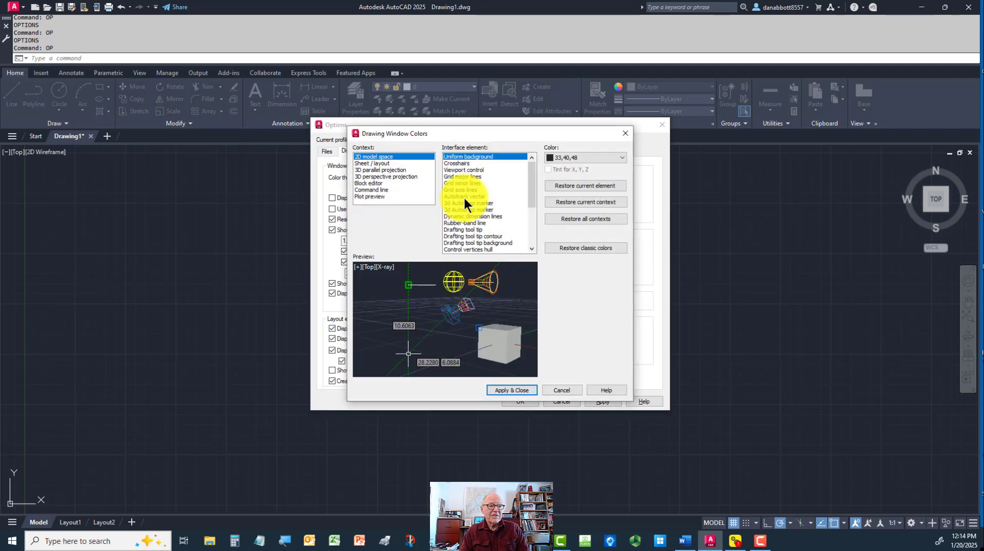
click(620, 155)
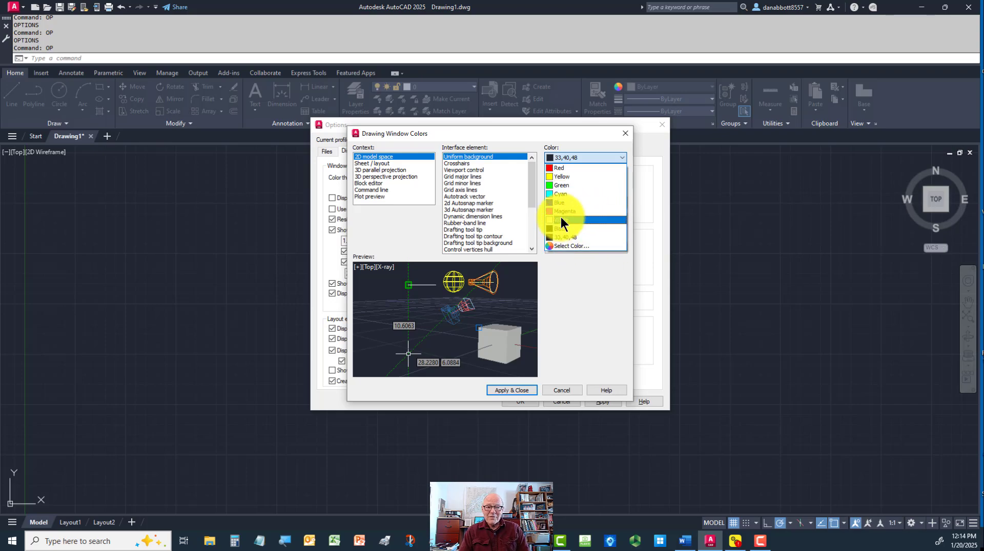
click(567, 245)
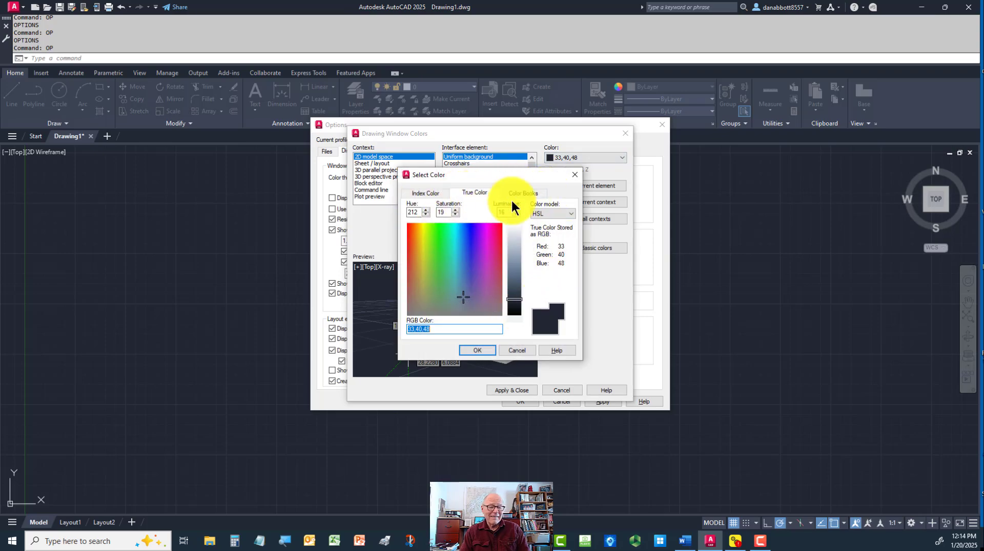
click(408, 191)
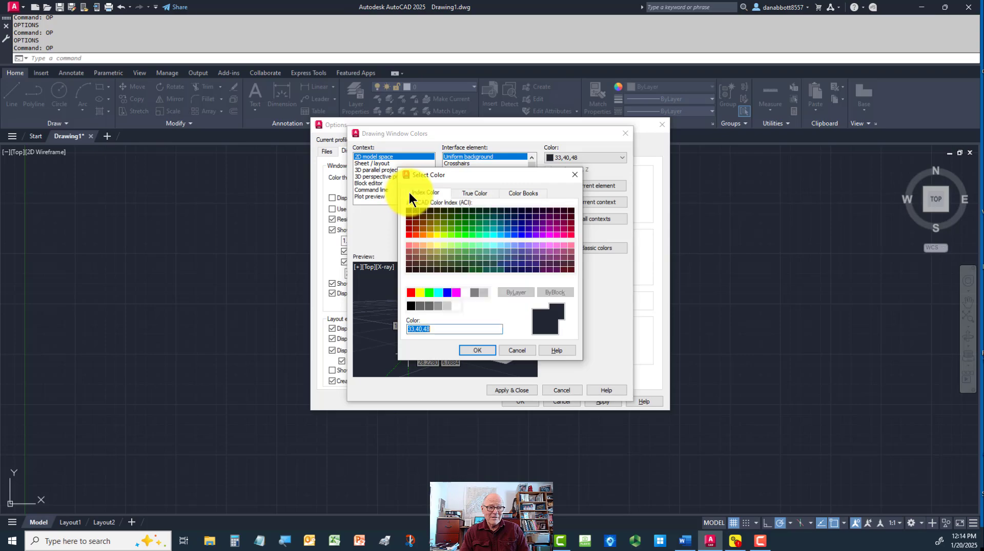
click(475, 191)
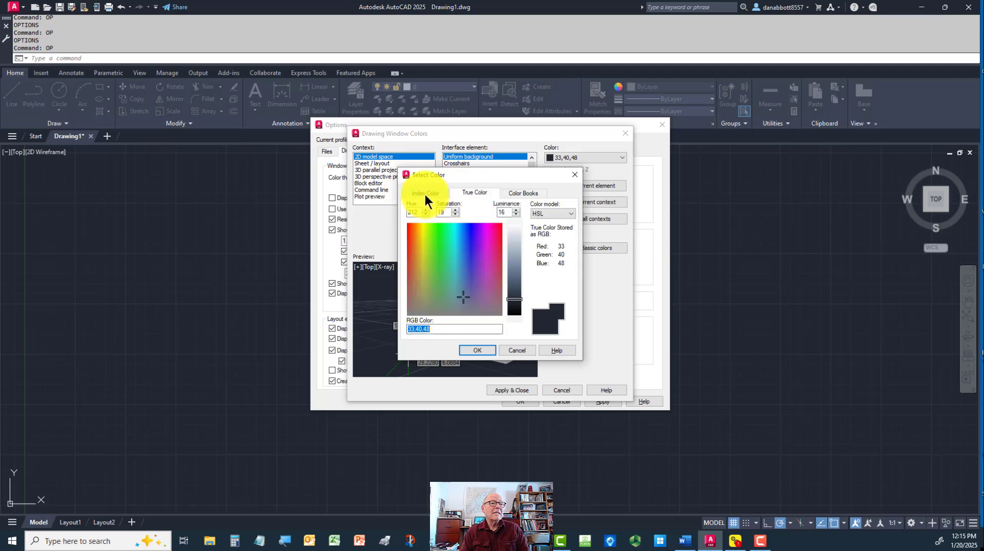
drag(516, 303, 515, 232)
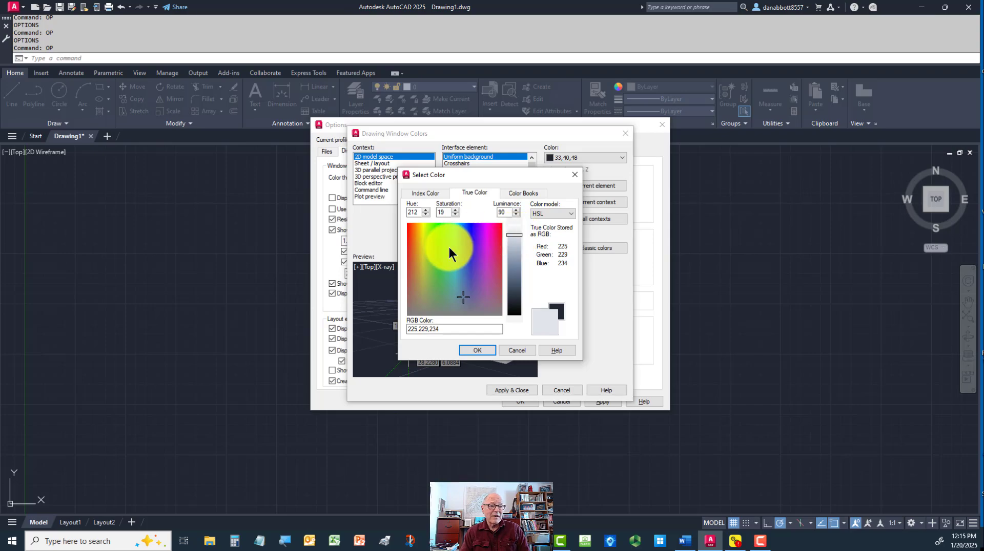
Choose index color 254 for the 2D model space uniform background and apply it to the drawing window
click(425, 194)
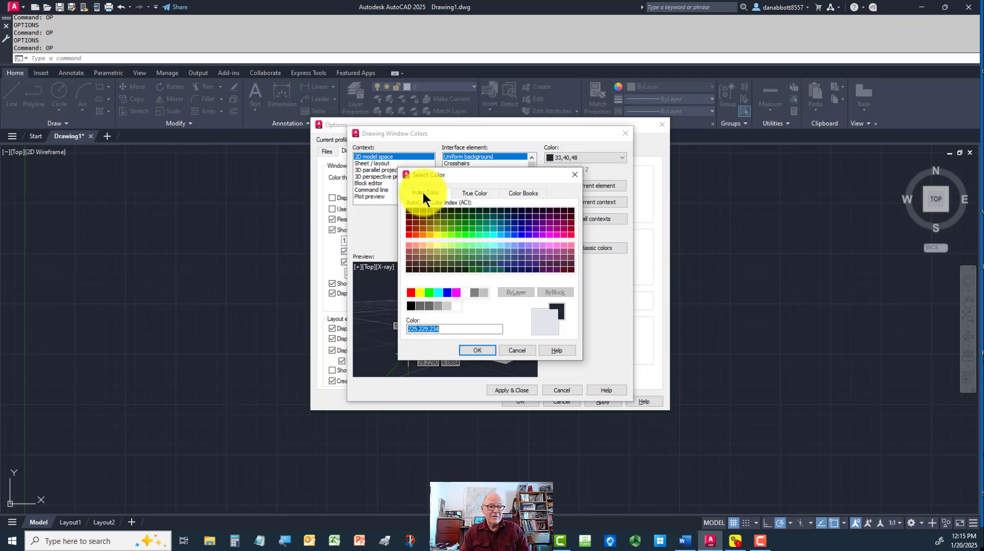
click(444, 306)
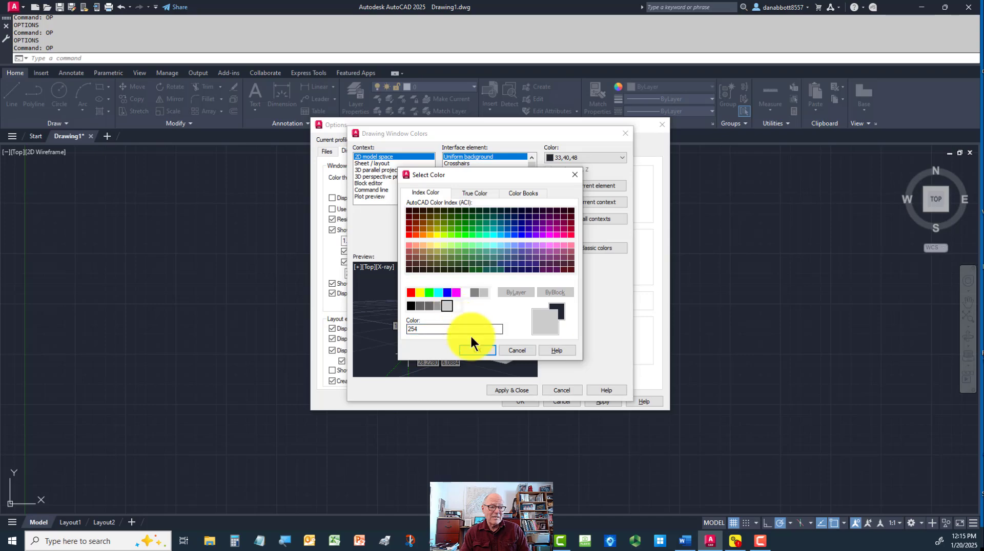
click(474, 349)
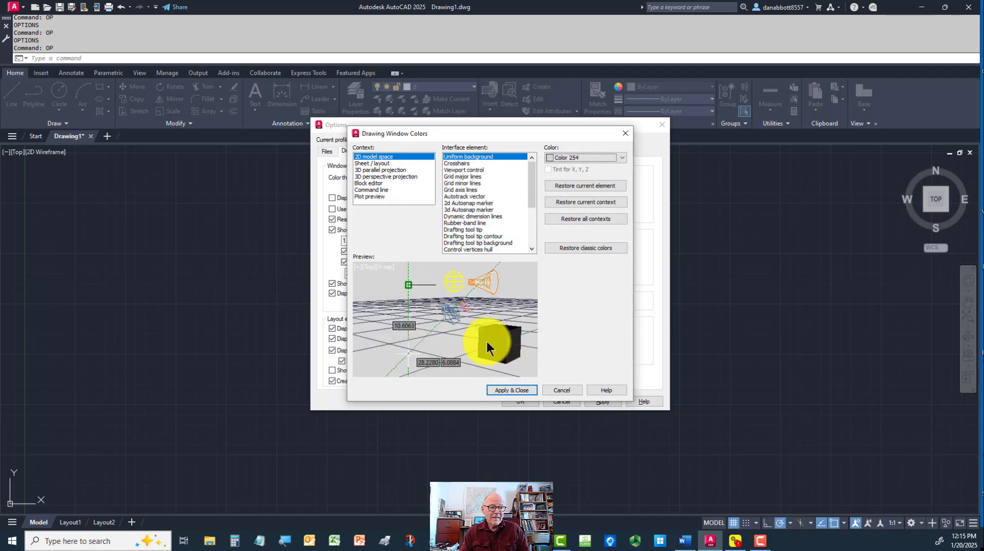
click(502, 387)
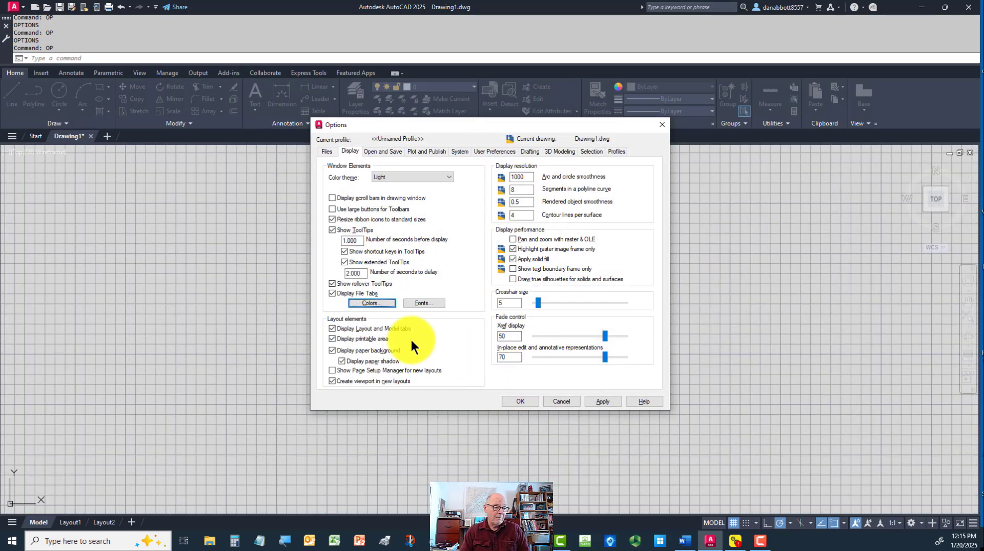
Set the command line window font to Lucida Console, size 14, and accept the display options
click(420, 303)
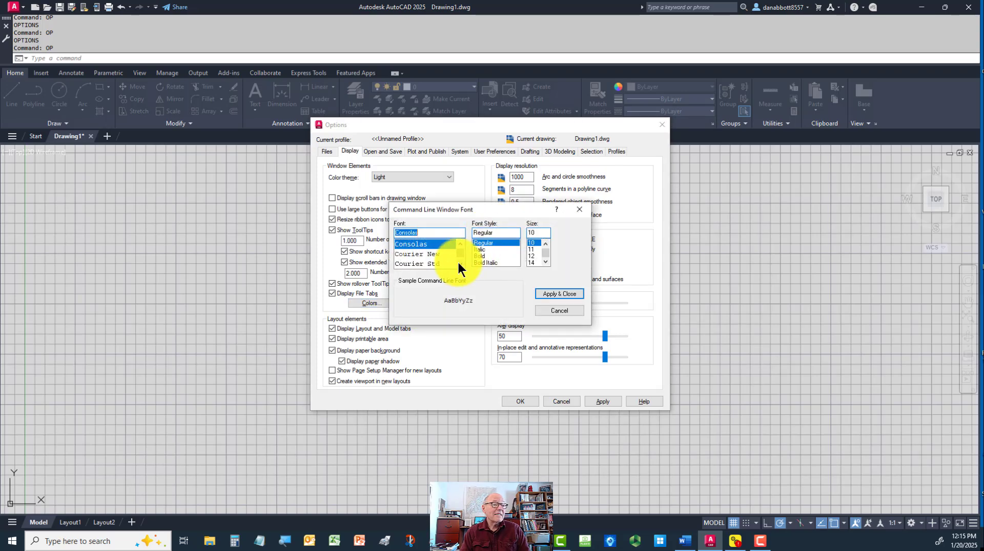
scroll(457, 261, down, 2)
click(439, 262)
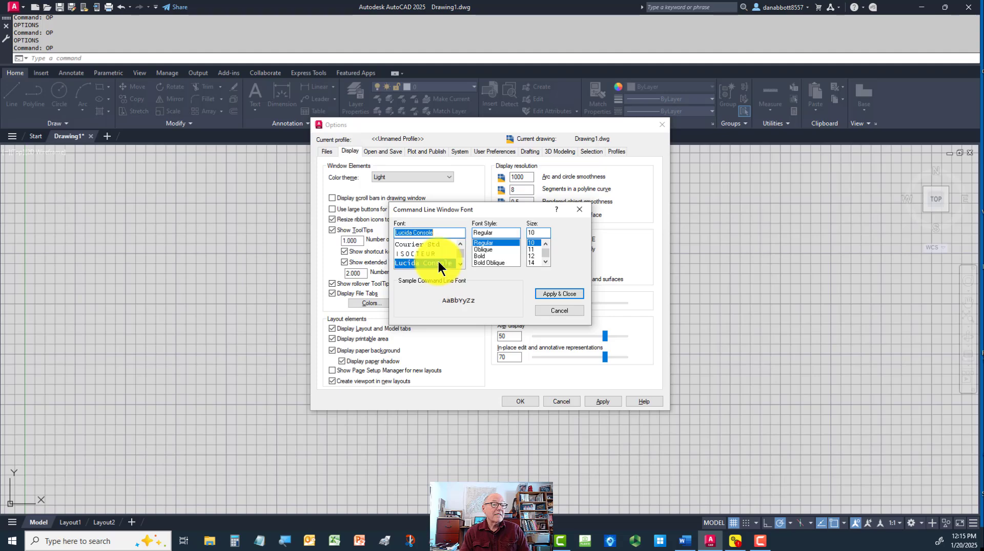
click(532, 262)
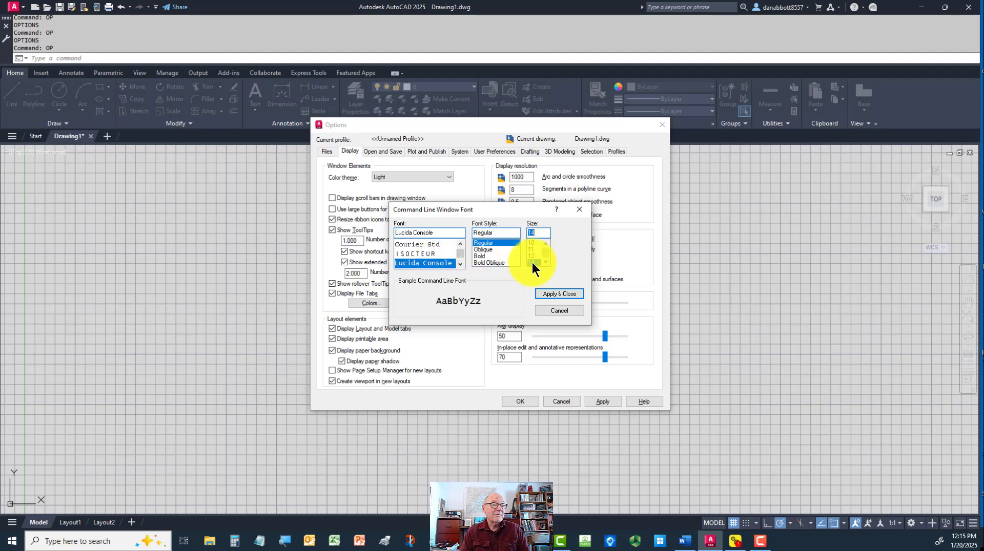
click(555, 293)
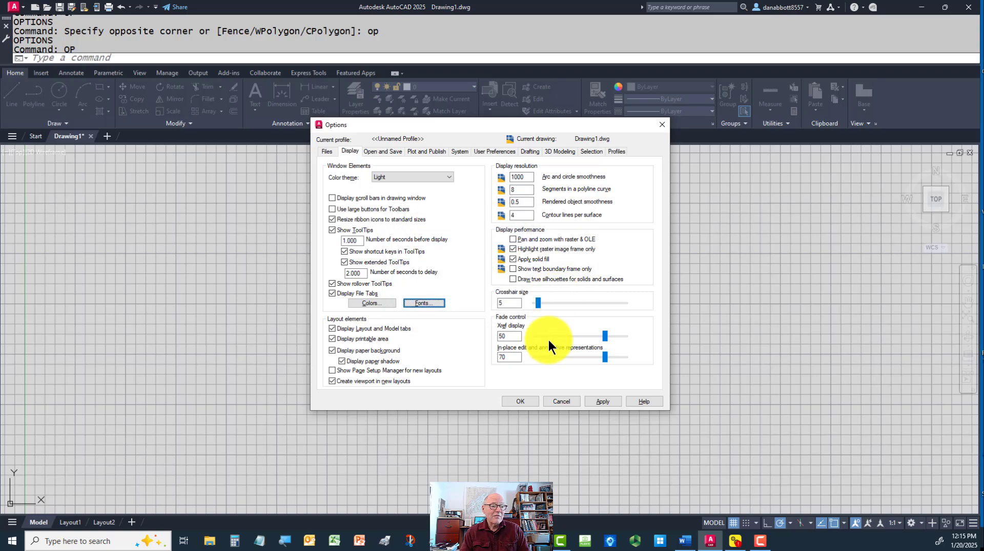
click(520, 404)
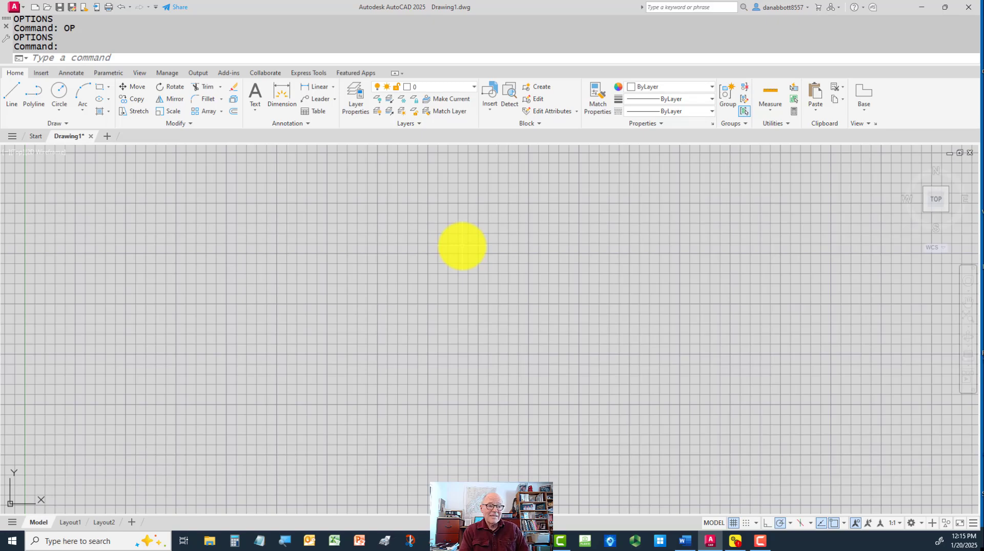
Reopen the drawing window color options and set the 2D model space crosshairs to Black
text(op)
key(Return)
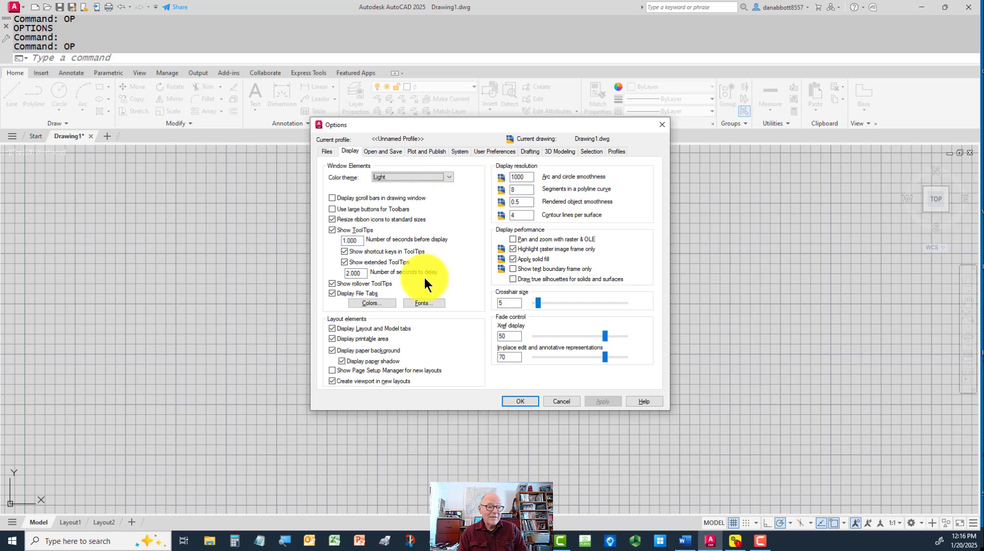
click(379, 302)
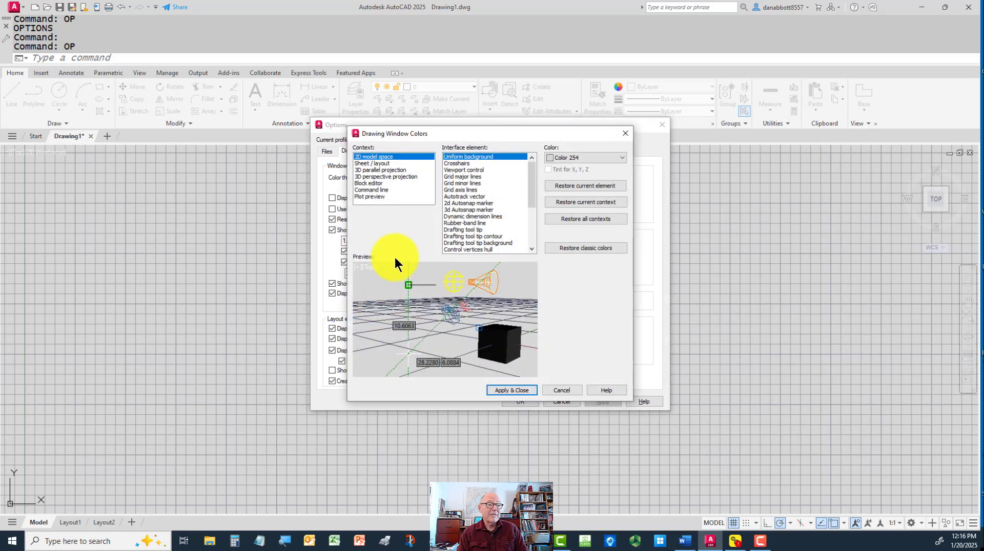
click(458, 163)
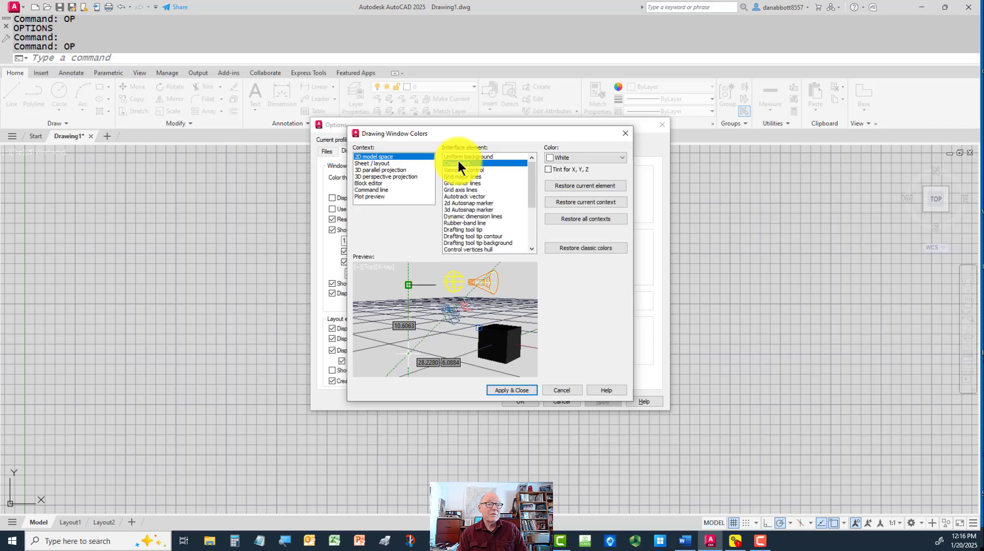
click(594, 155)
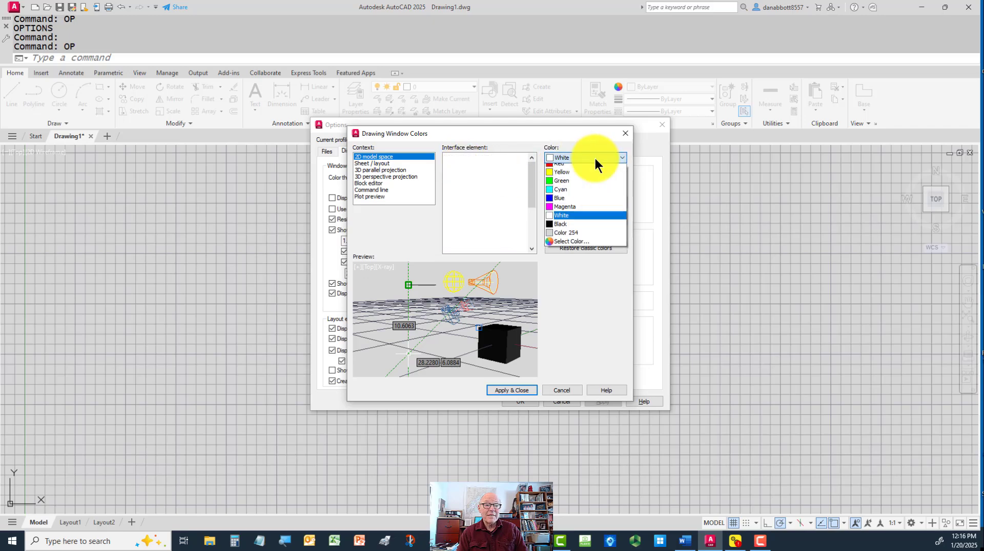
click(568, 228)
Set the 2D model space uniform background to White, apply it and accept the options
click(478, 157)
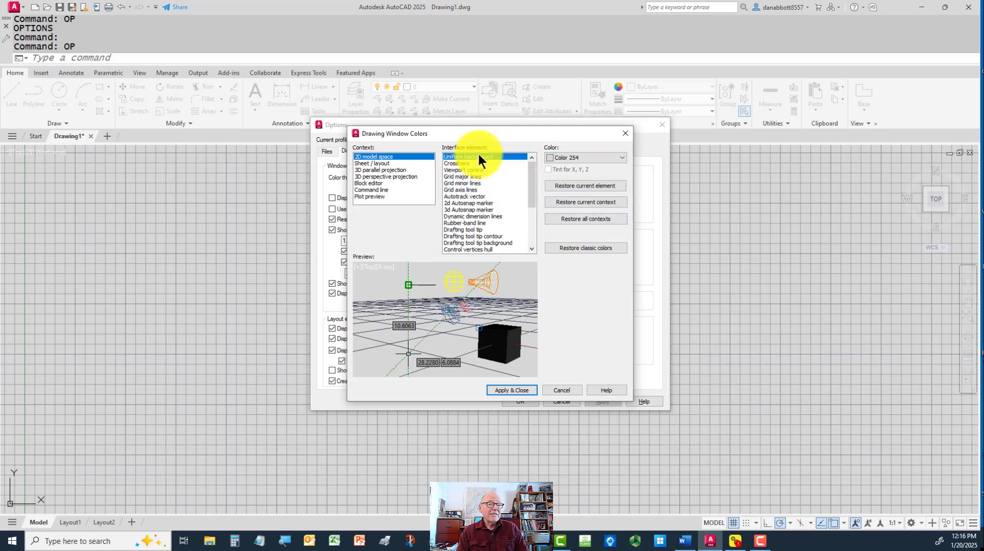
click(613, 157)
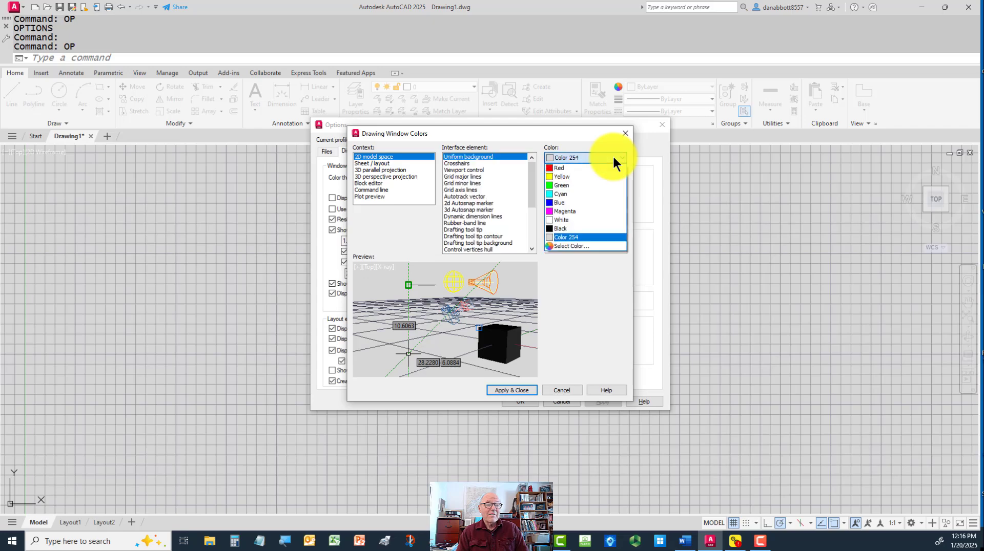
click(573, 219)
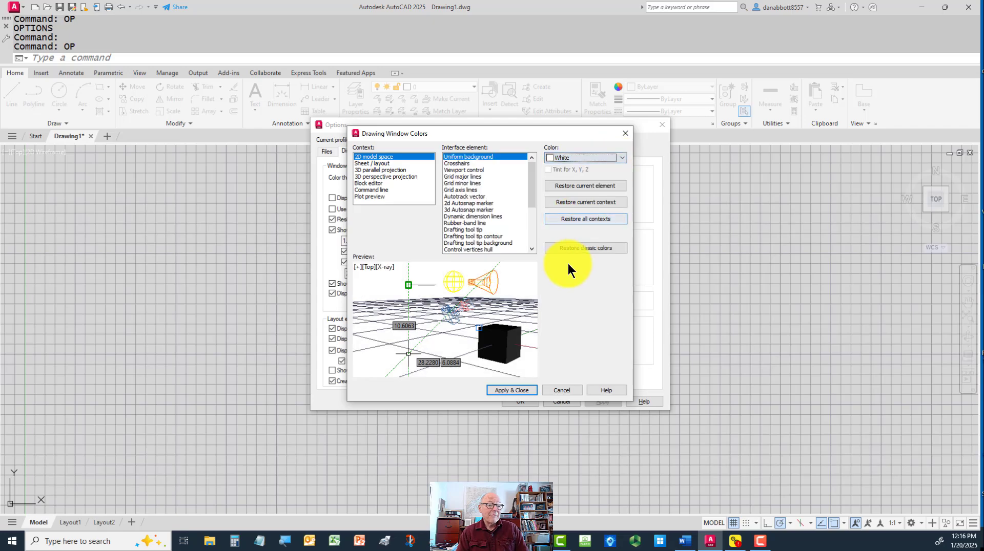
click(512, 388)
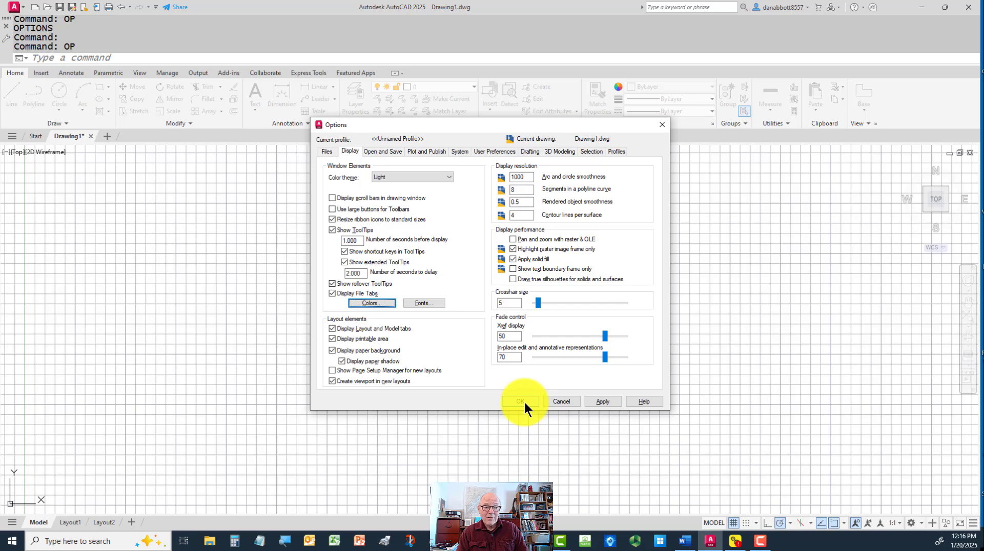
click(523, 402)
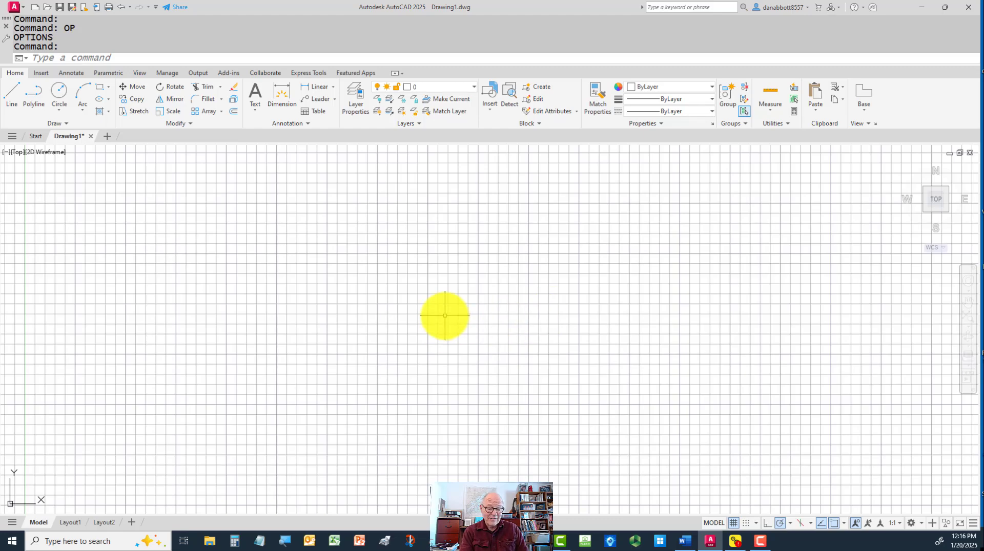
Turn off the drawing grid and close the navigation bar in model space
key(F7)
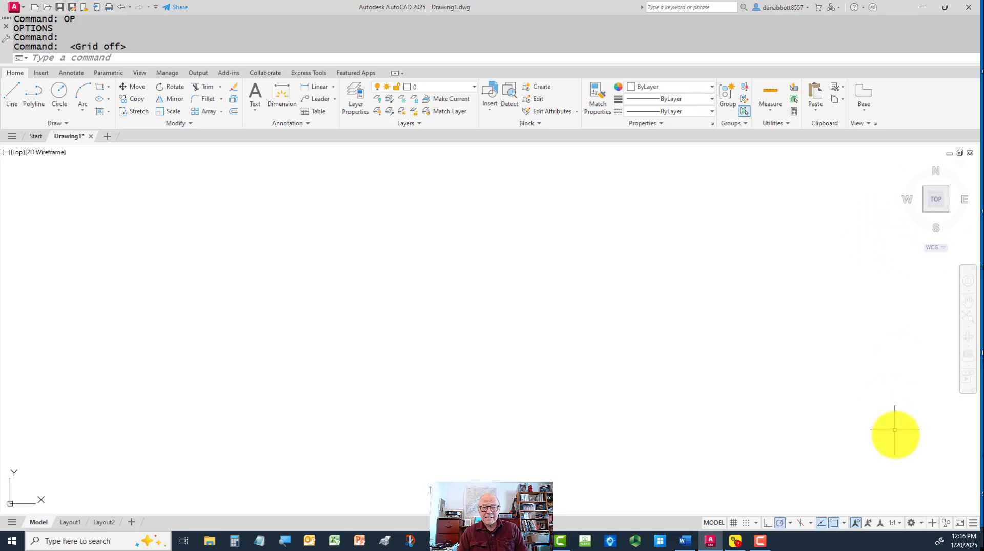
click(921, 522)
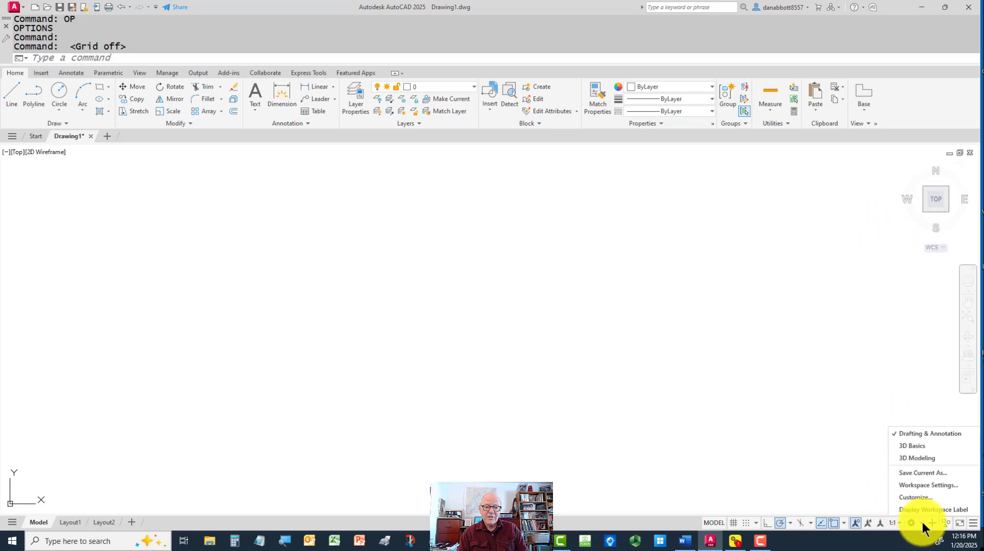
click(748, 341)
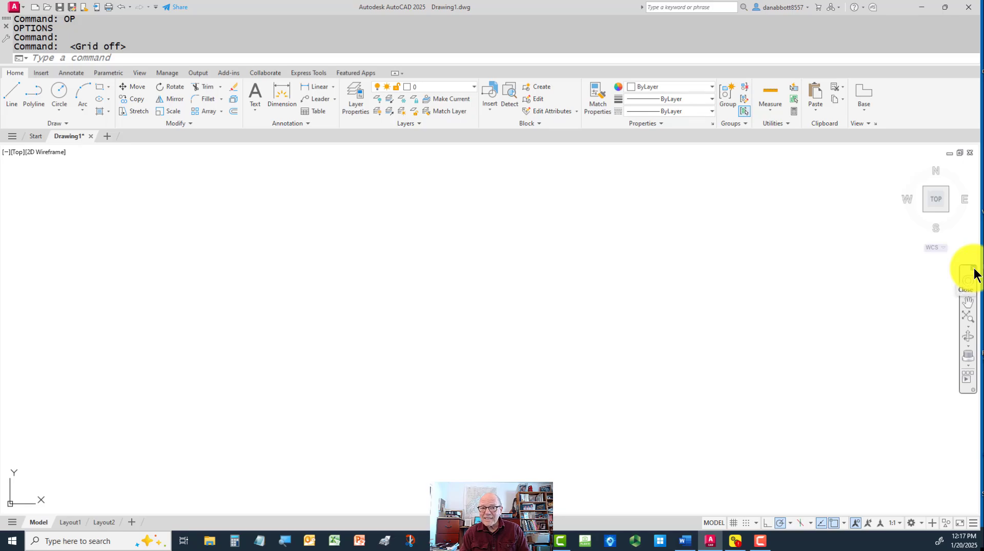
click(973, 271)
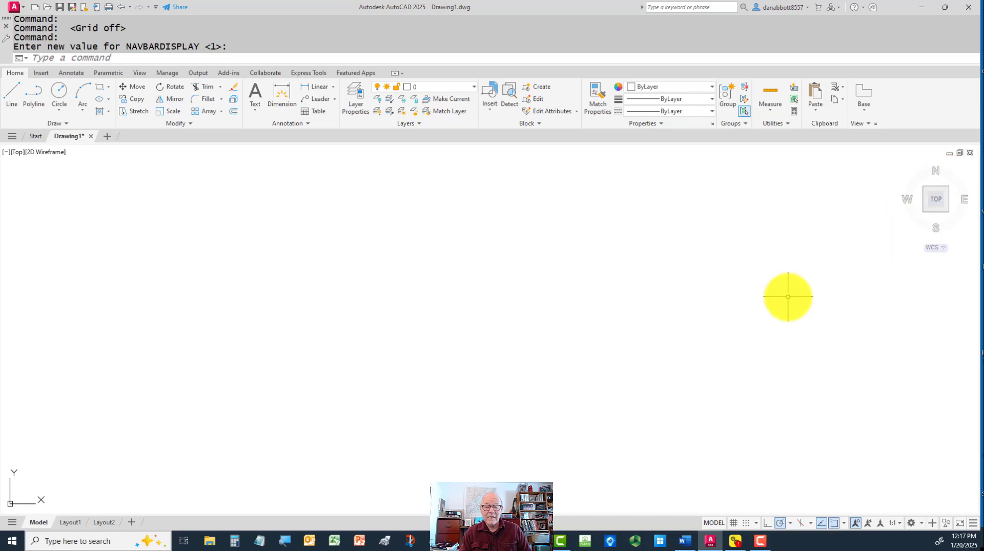
text(na)
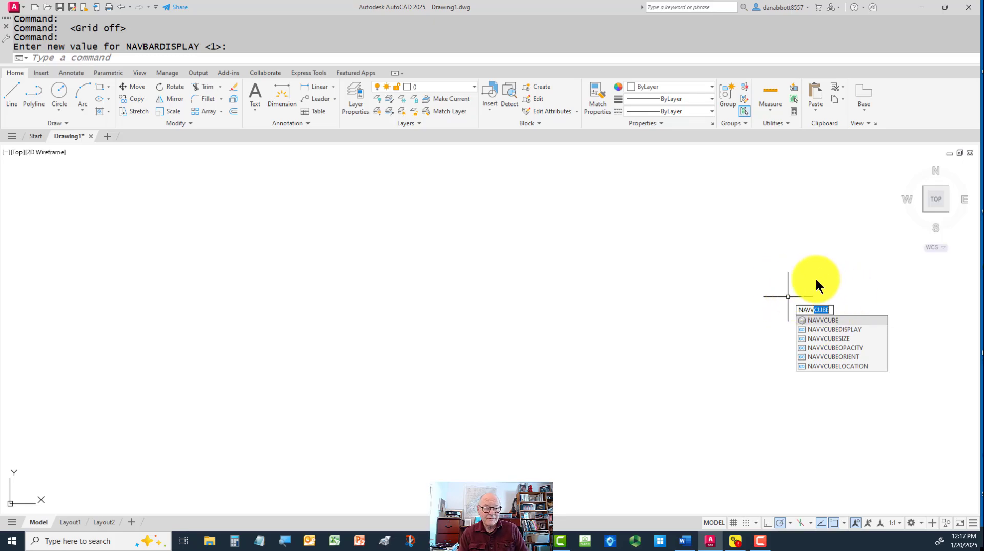
key(Escape)
key(Escape)
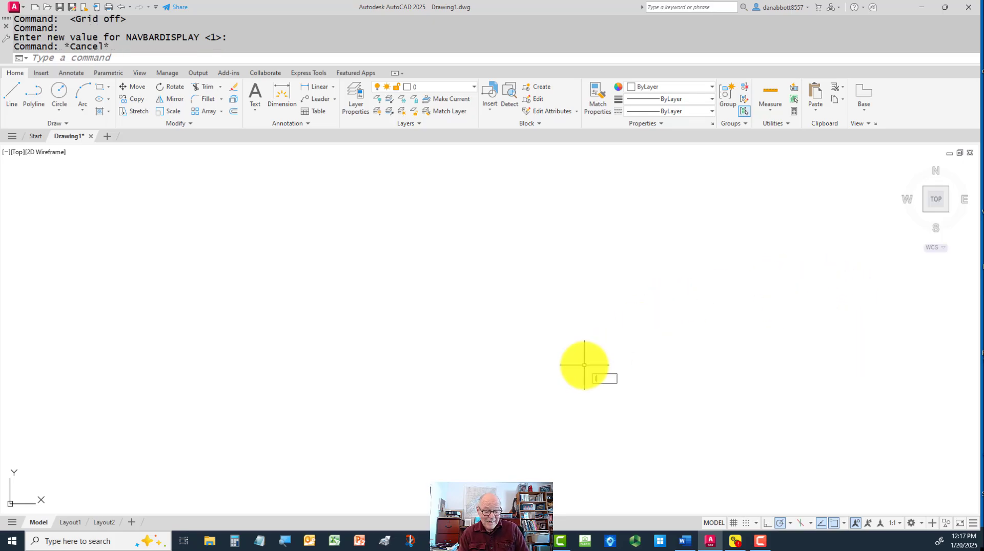
text(l)
key(Return)
click(494, 408)
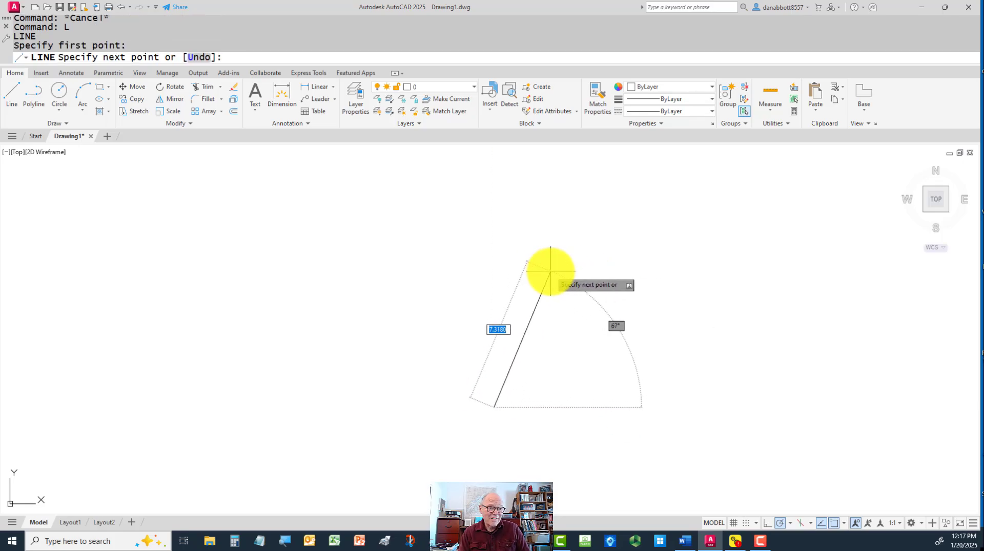
key(Escape)
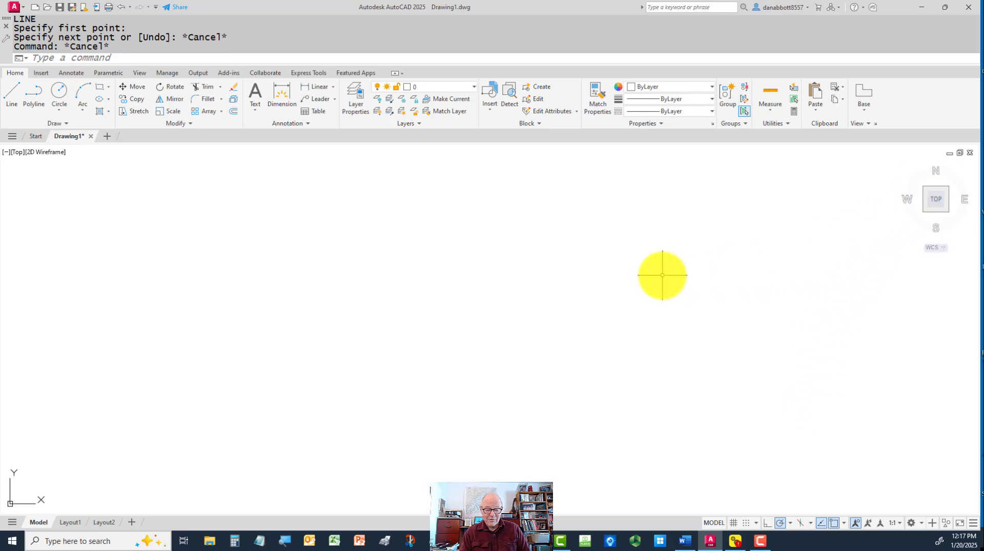
Turn off the ViewCube in model space with the NAVVCUBE command
text(navvcube)
key(Return)
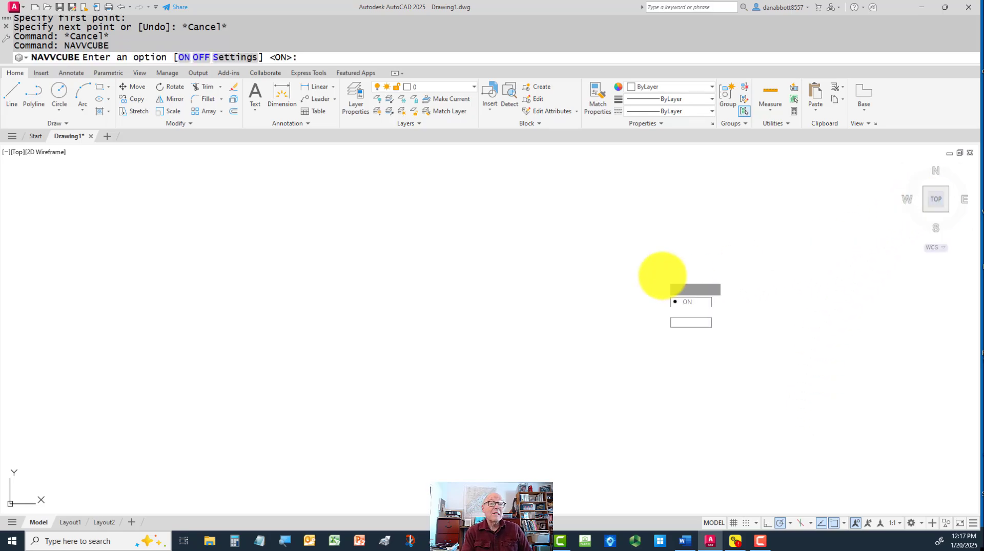
text(off)
key(Return)
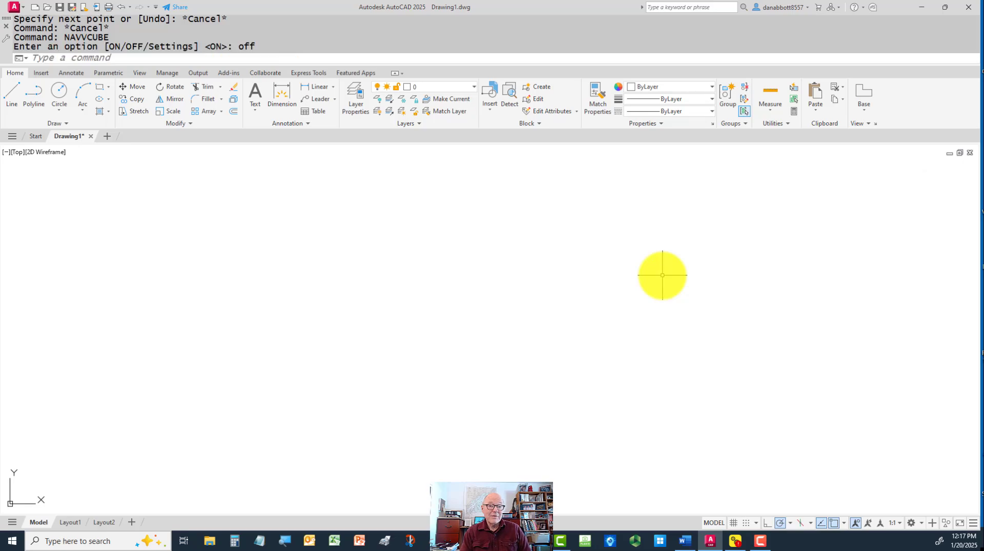
Activate the viewport in Layout1 and turn off its ViewCube with the NAVVCUBE command
click(71, 521)
double_click(429, 334)
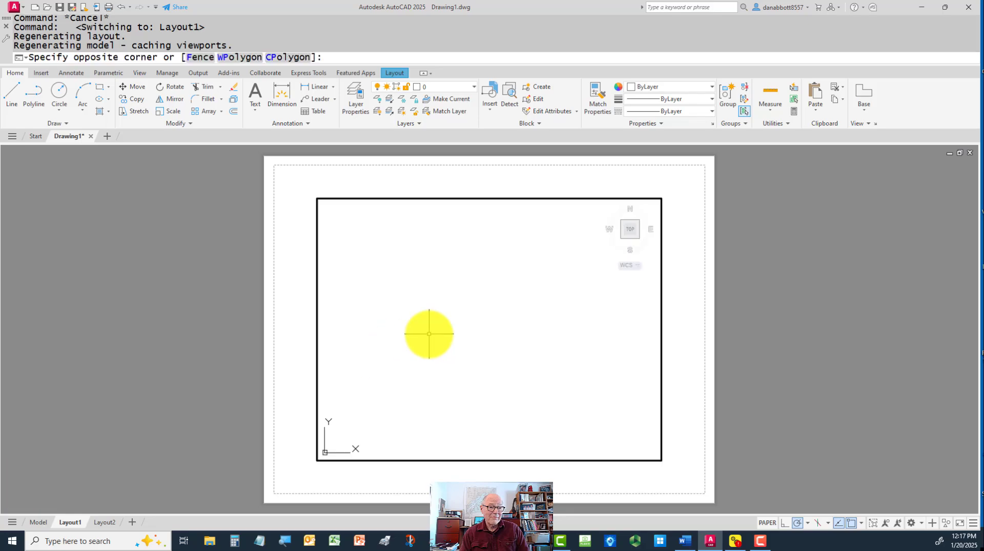
text(navv)
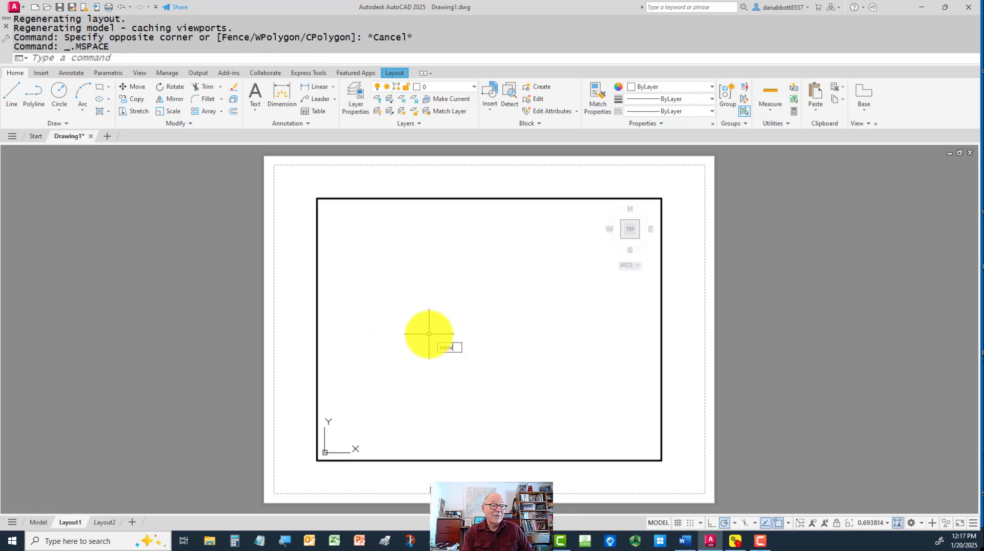
key(Return)
text(ube)
key(Return)
text(off)
key(Return)
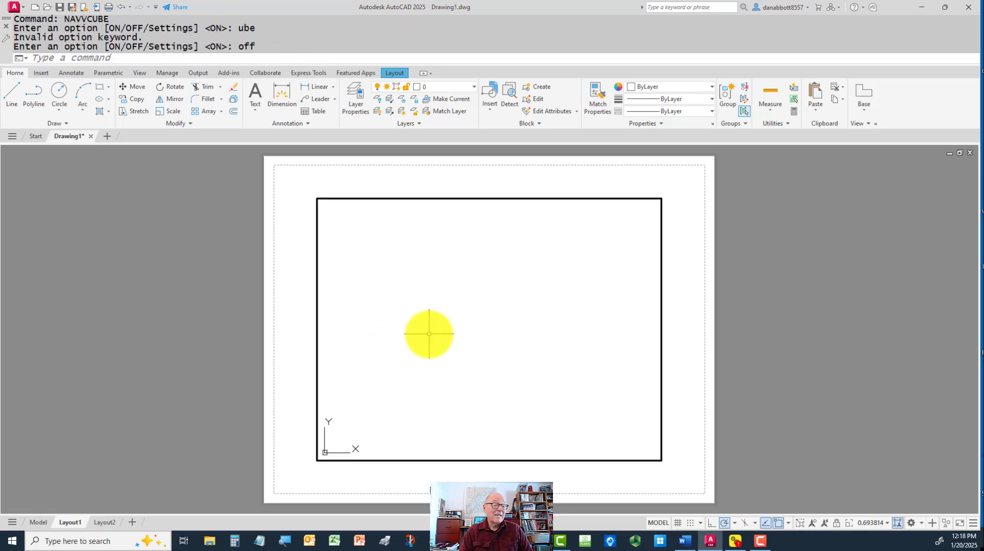
Switch to Layout2, activate its viewport and turn off the ViewCube there with NAVVCUBE
click(104, 523)
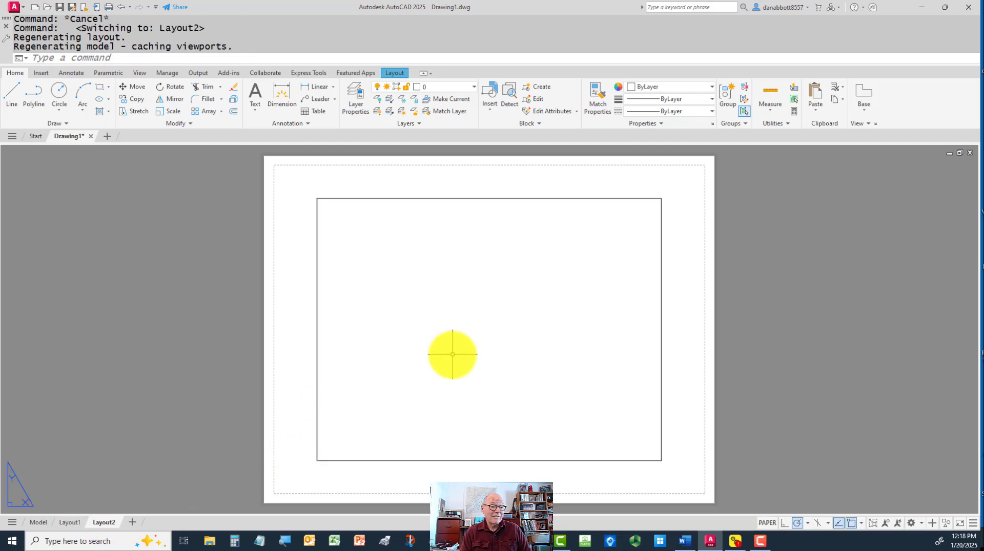
double_click(523, 300)
text(navvv)
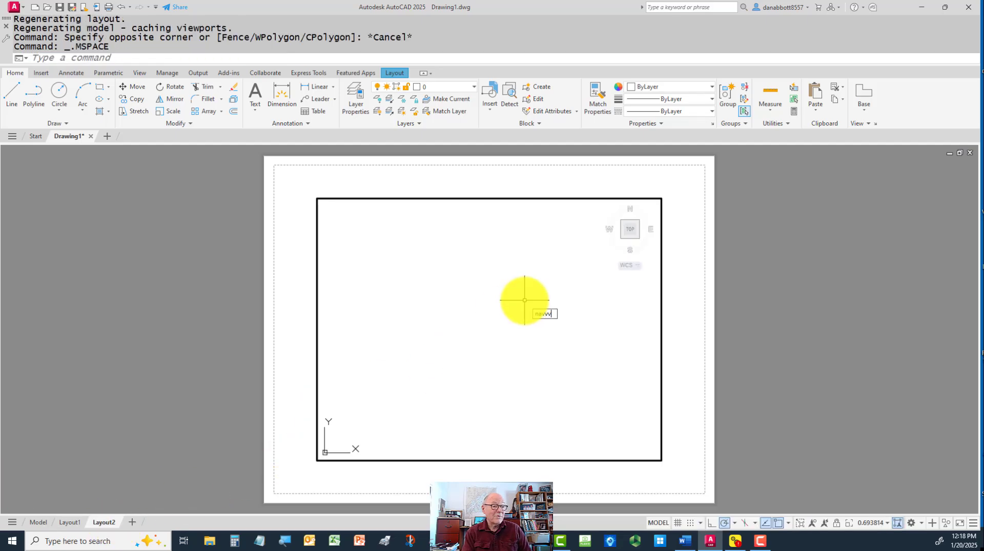
text(cube)
key(BackSpace)
key(BackSpace)
key(BackSpace)
key(BackSpace)
key(BackSpace)
key(BackSpace)
key(BackSpace)
key(BackSpace)
key(BackSpace)
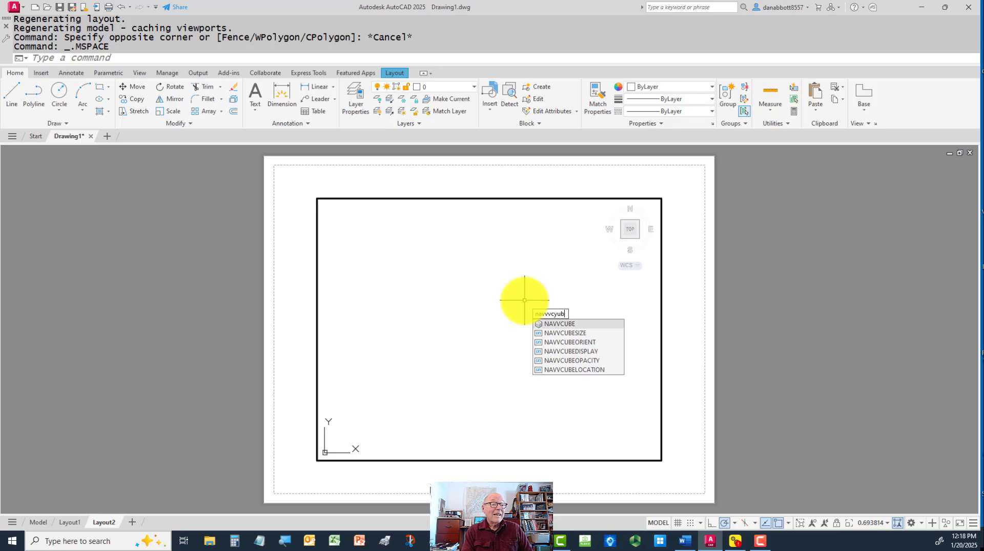
text(navvcube)
key(Return)
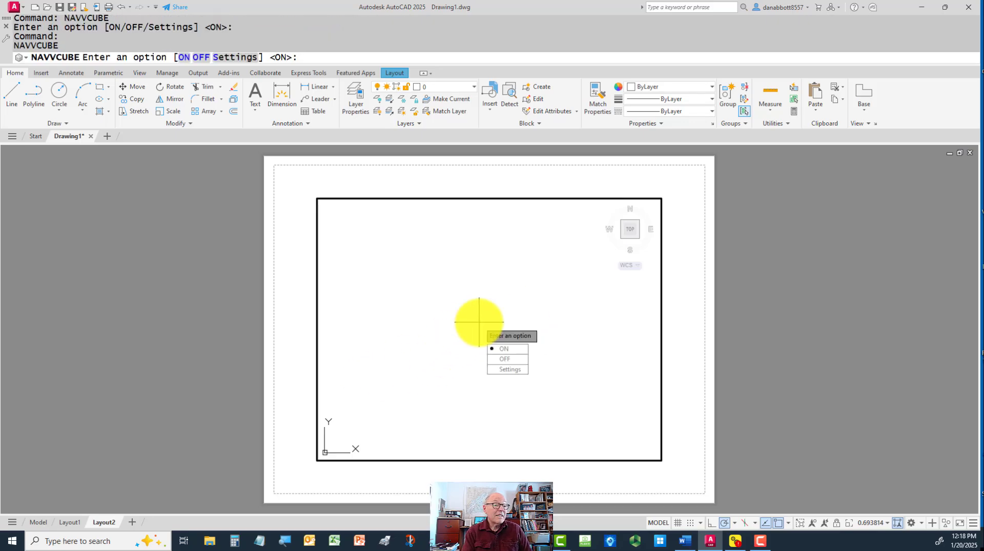
text(off)
key(Return)
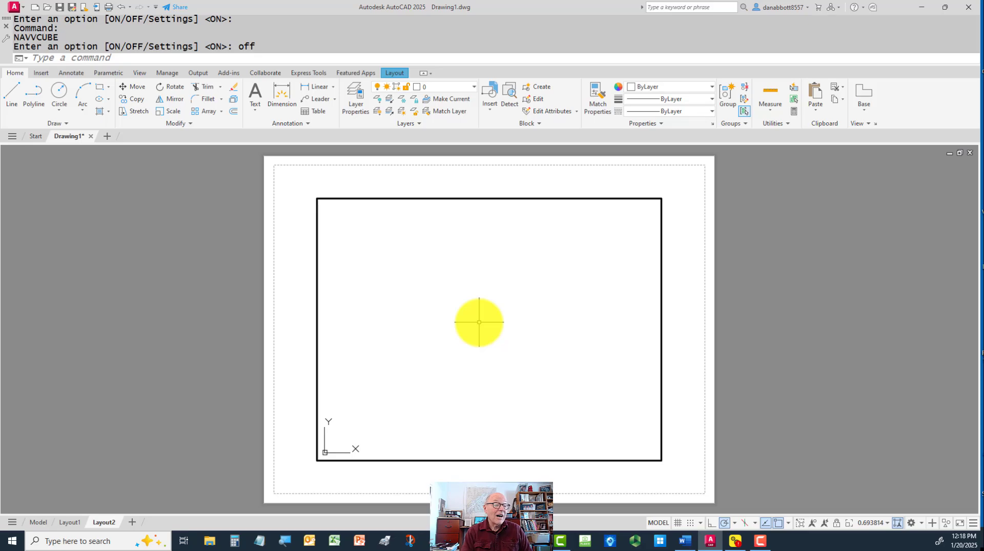
Add a new layout after Layout2, switch to it and activate its viewport
click(132, 522)
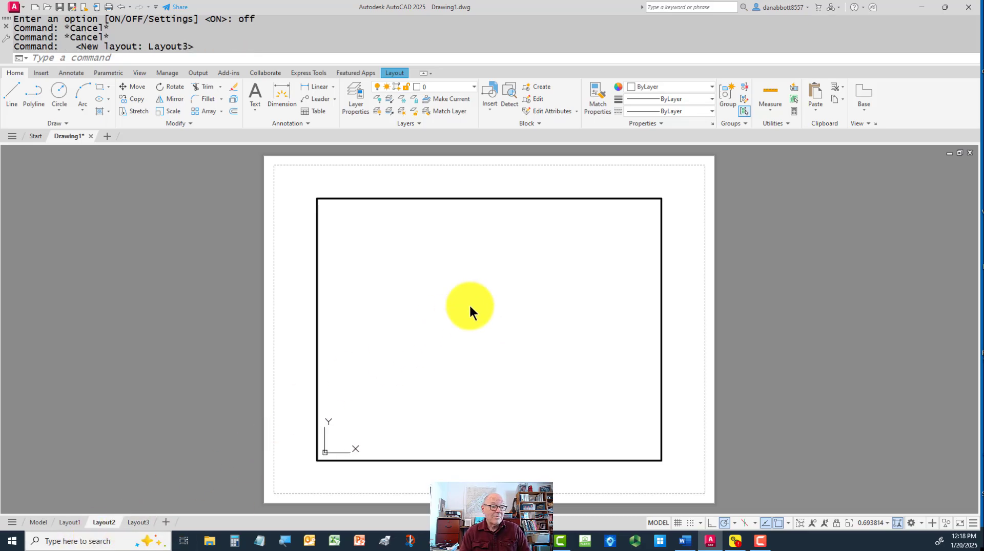
click(137, 523)
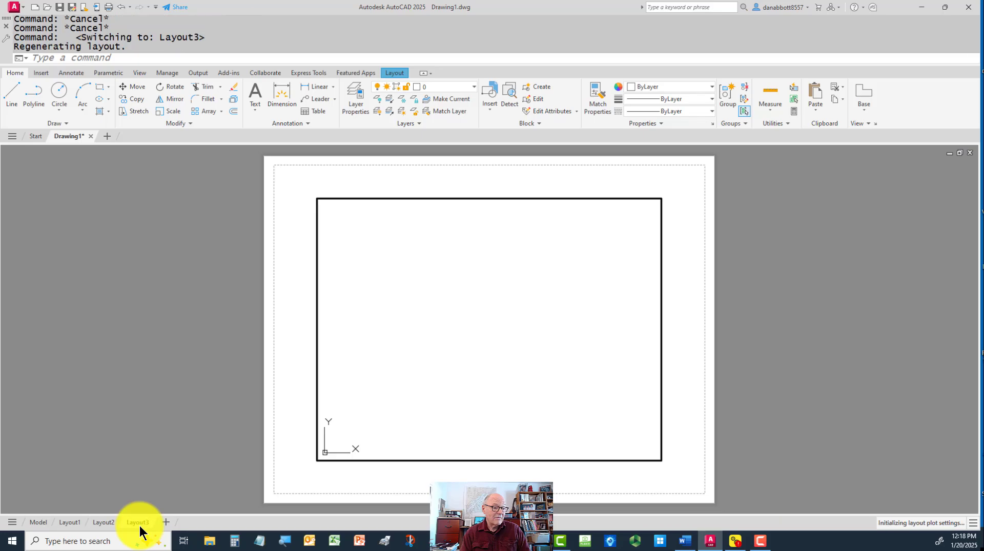
double_click(544, 377)
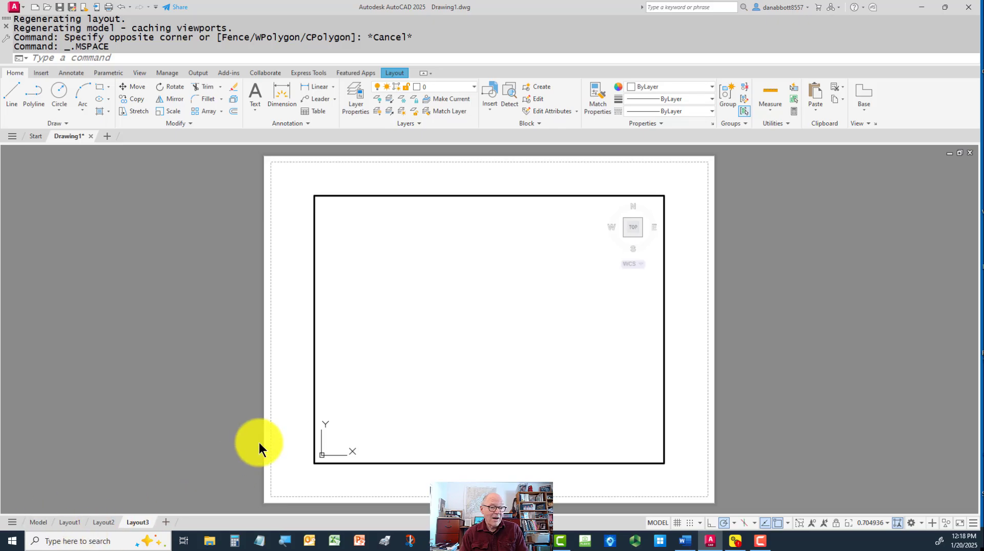
Delete the newly added third layout and confirm its removal
right_click(136, 524)
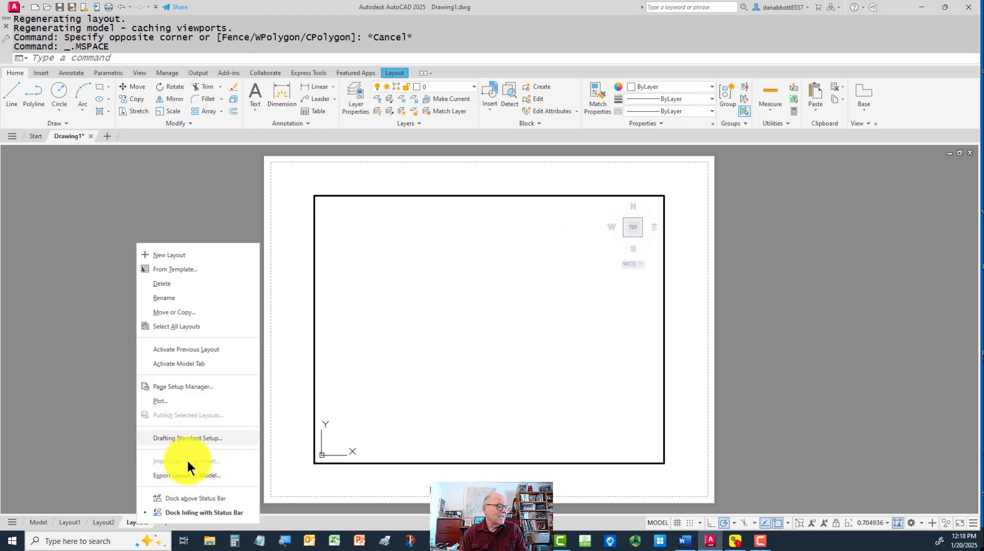
click(161, 283)
click(517, 306)
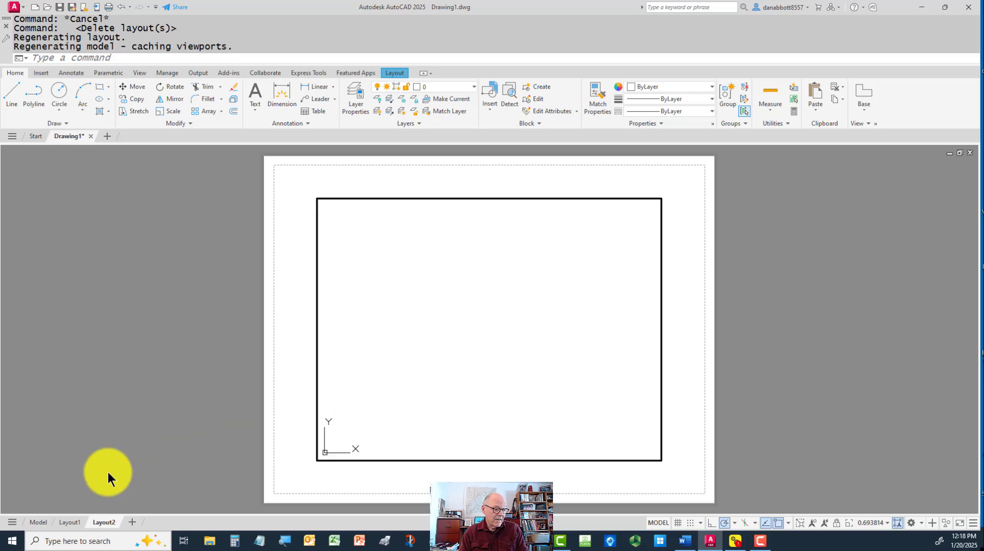
Return to model space, then customize the status bar to hide Grid, Snap Mode, Ortho Mode and Isometric Drafting and show LineWeight
click(38, 523)
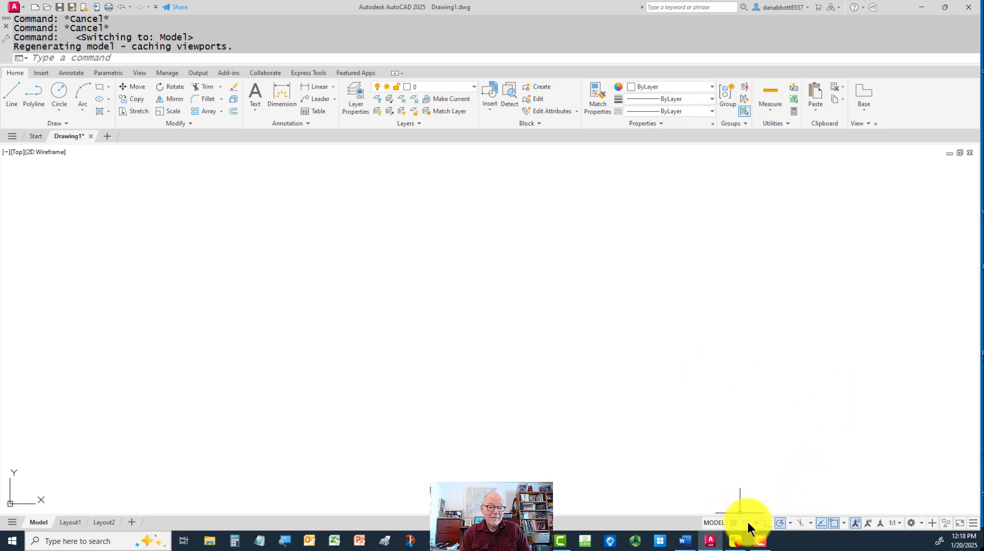
click(855, 523)
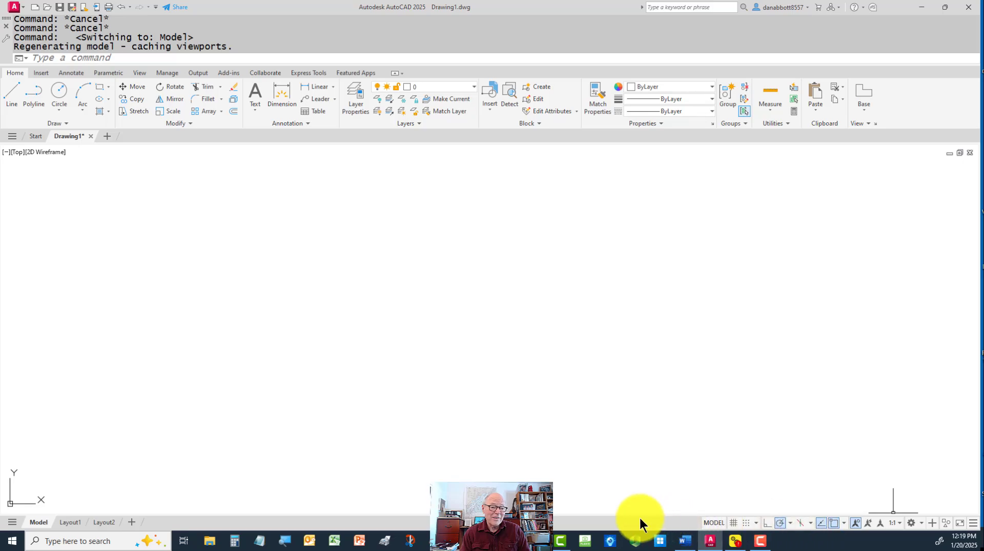
click(973, 526)
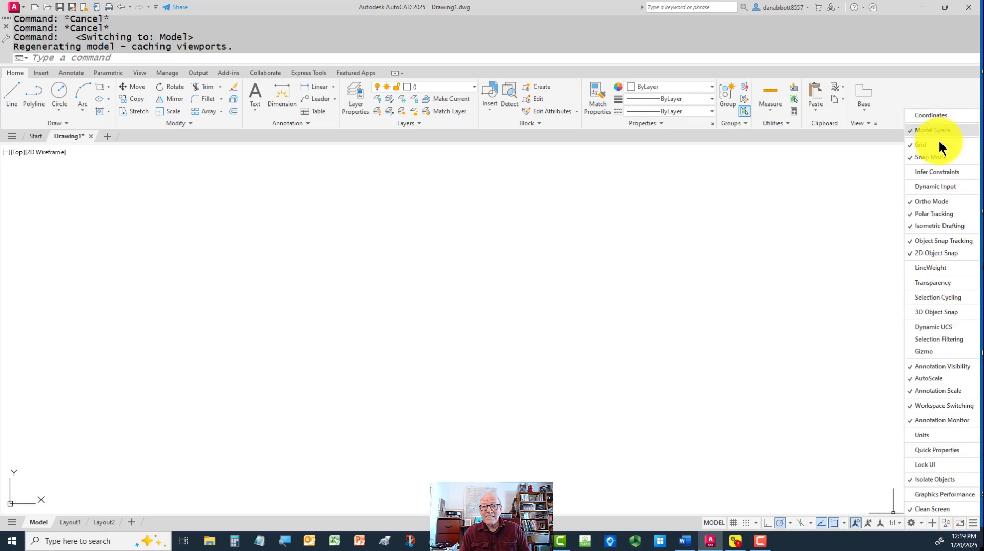
click(917, 145)
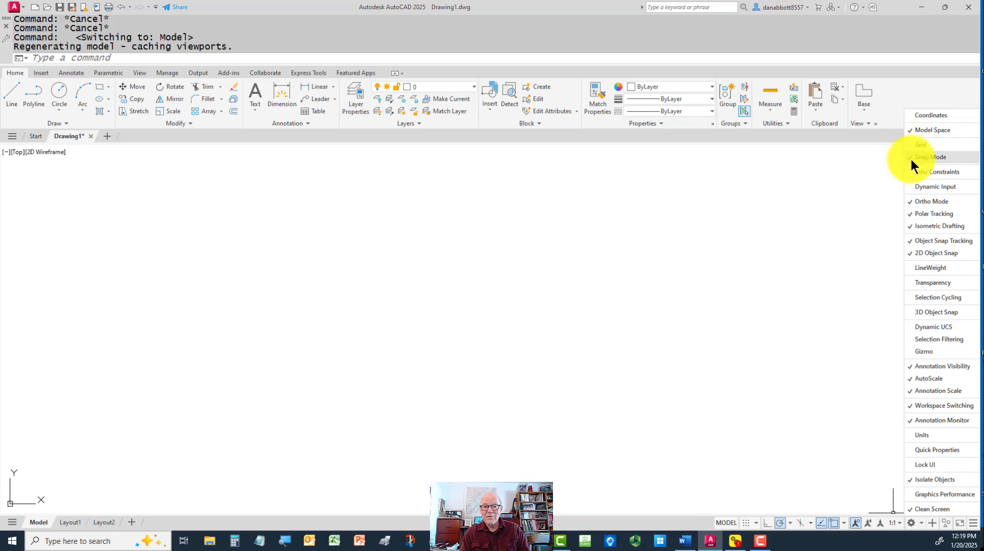
click(910, 158)
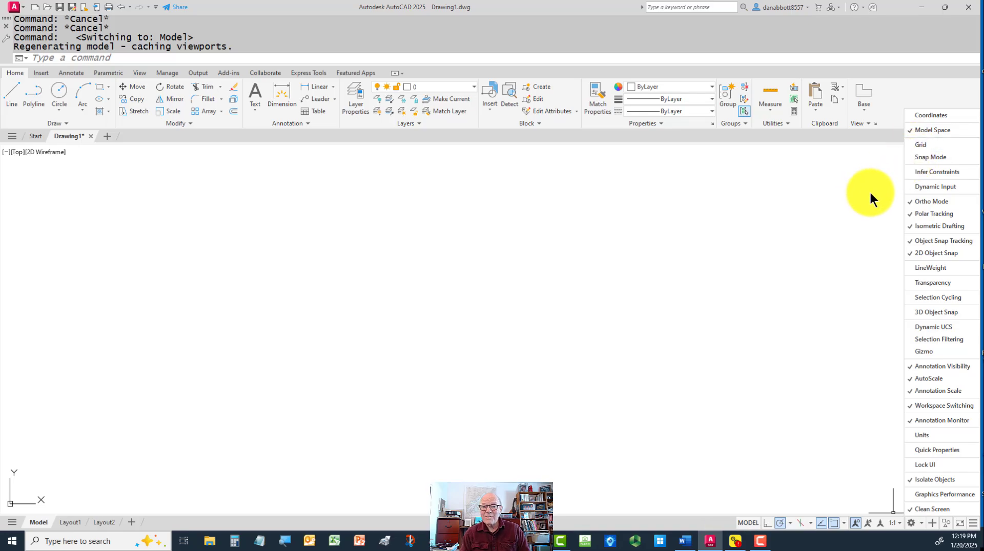
click(907, 201)
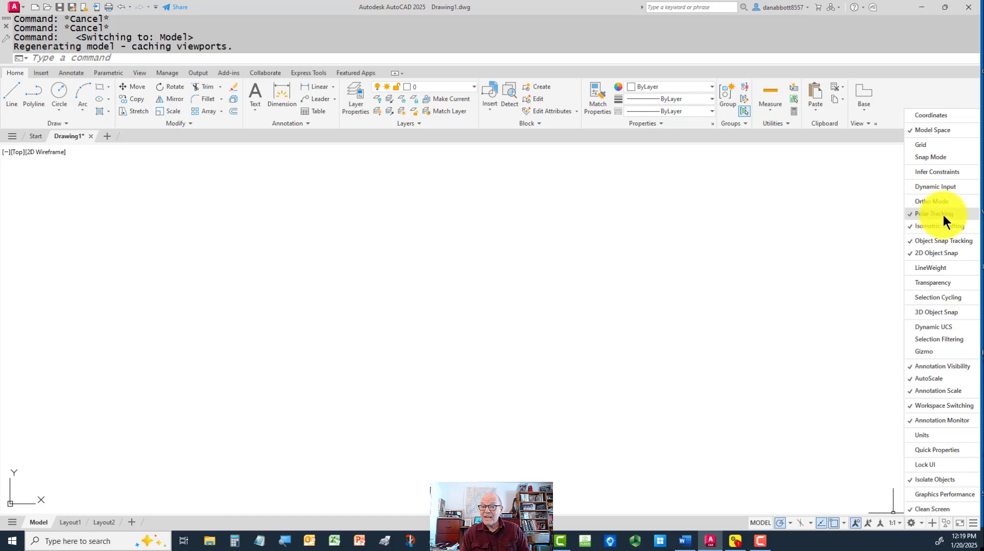
click(912, 227)
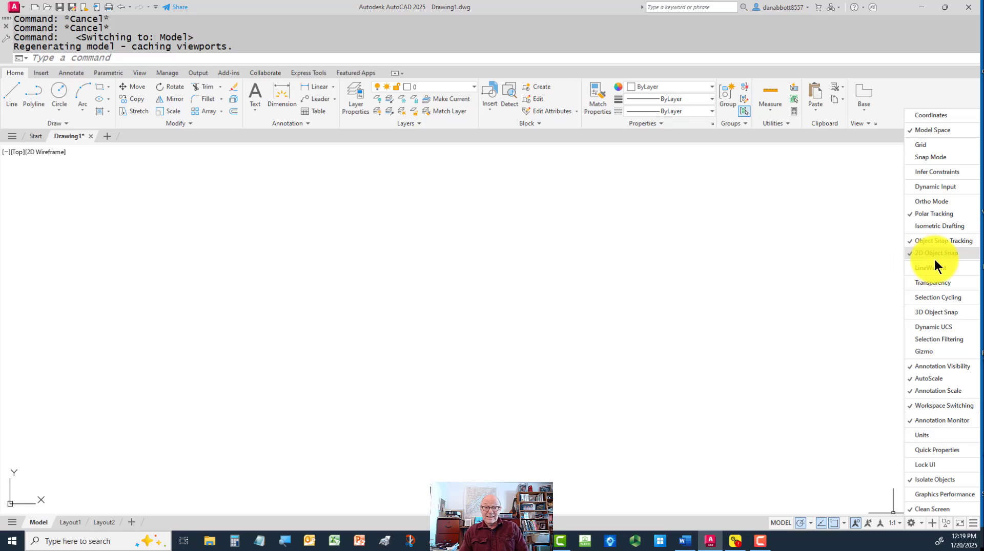
click(909, 267)
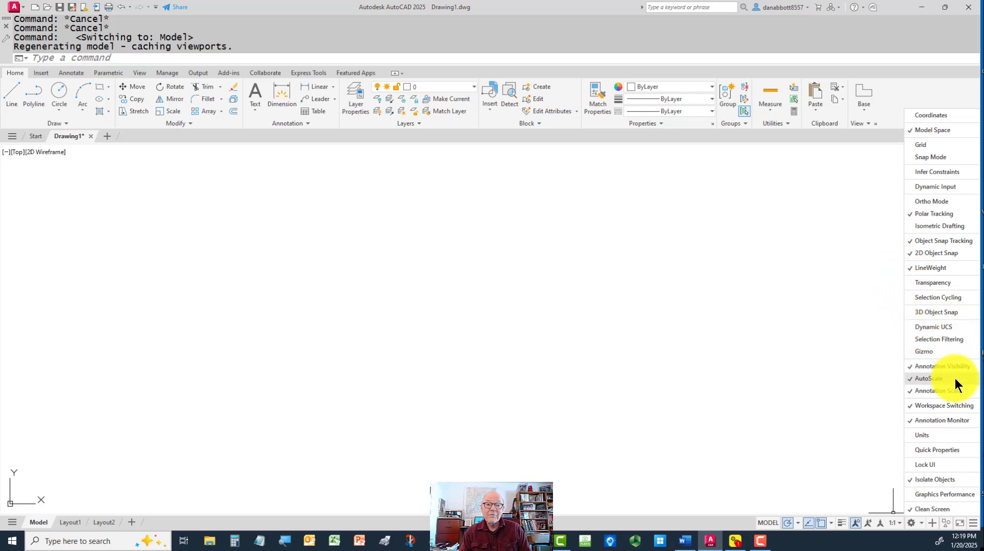
Show the Dynamic Input toggle on the status bar, then hide it again
click(909, 188)
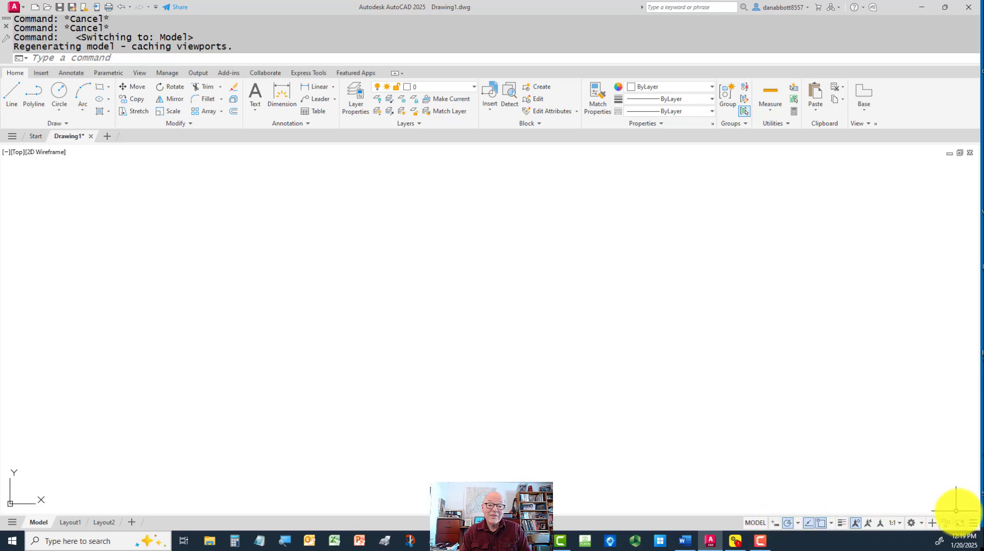
click(974, 523)
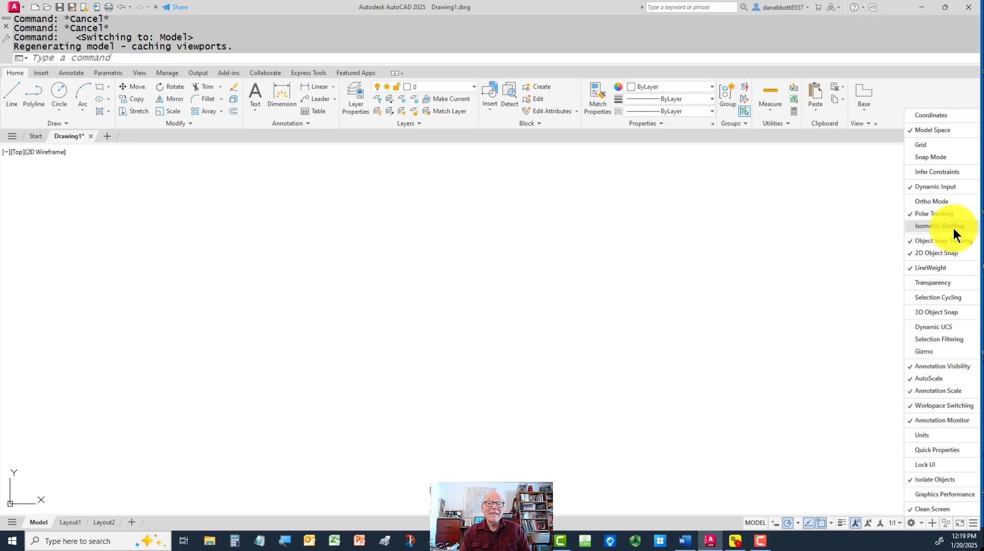
click(908, 186)
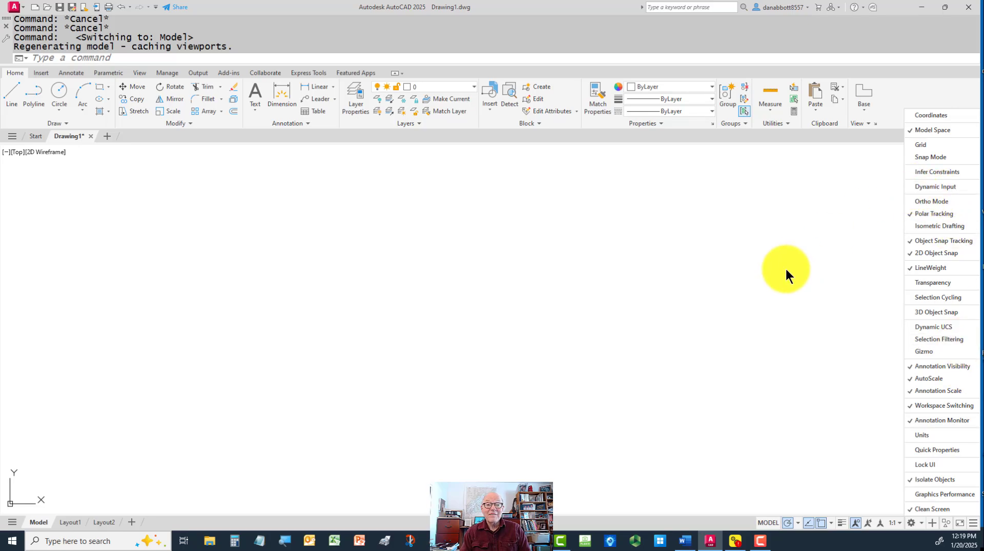
click(712, 303)
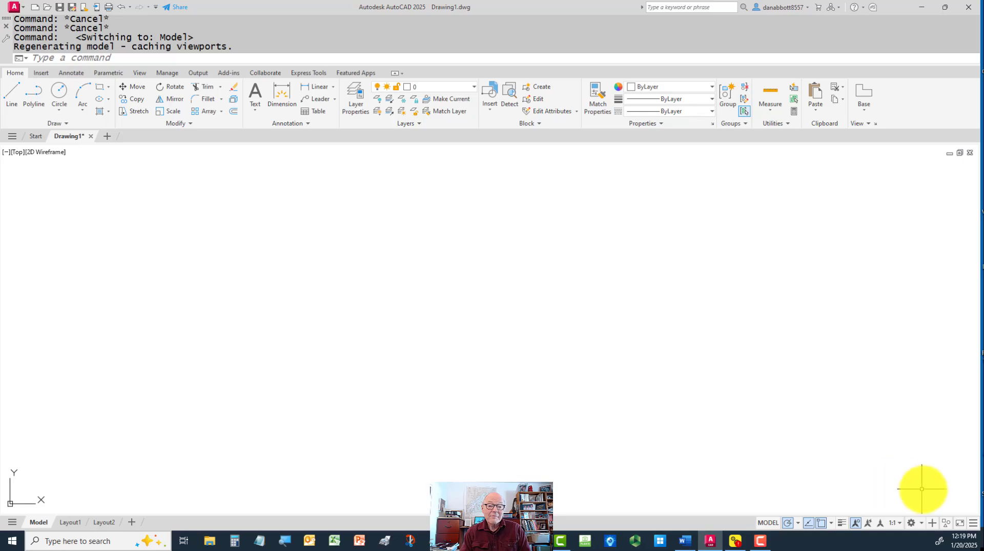
Show Coordinates and Units on the status bar and check the available unit formats
click(972, 523)
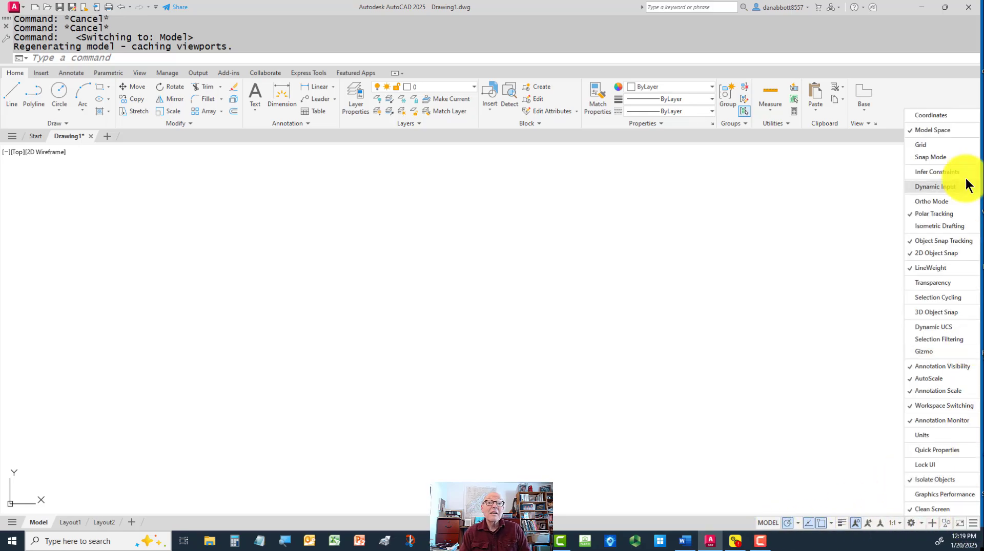
click(910, 115)
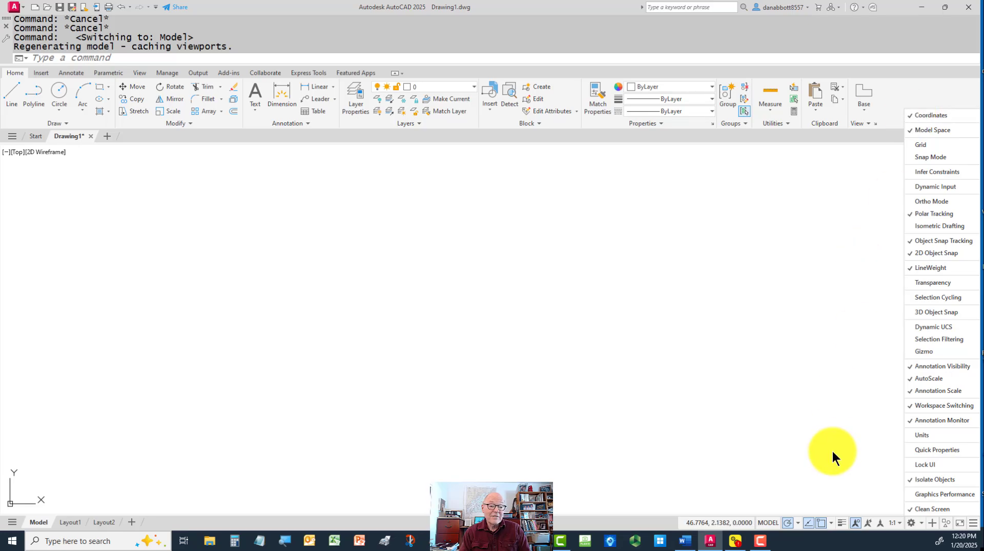
click(912, 435)
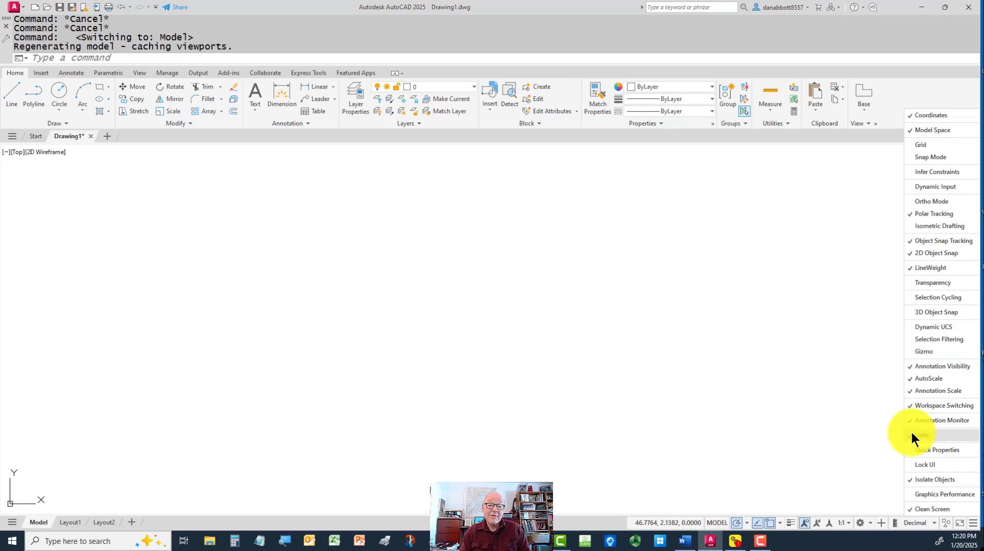
click(934, 524)
click(934, 524)
click(934, 525)
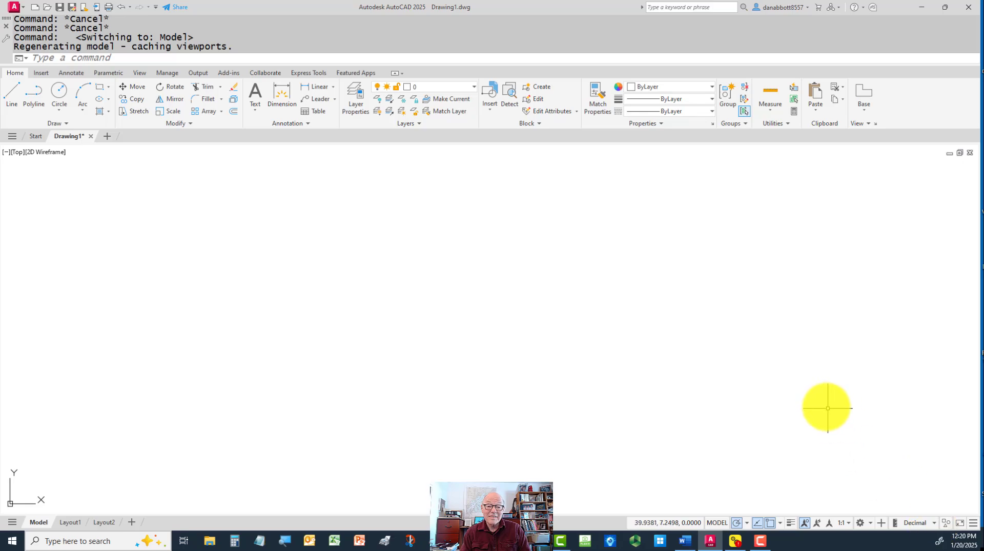
Show the Quick Properties and Selection Cycling toggles on the status bar
click(974, 524)
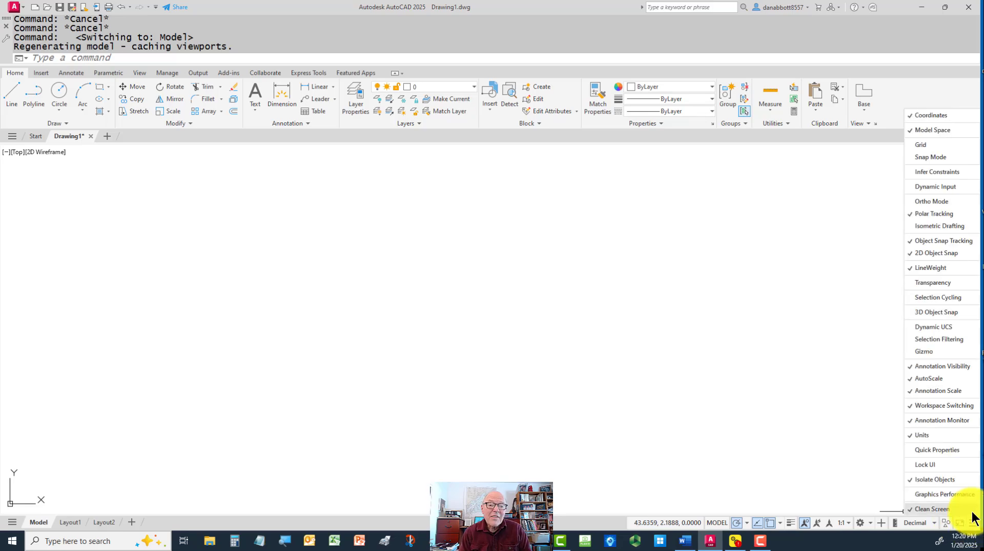
click(909, 451)
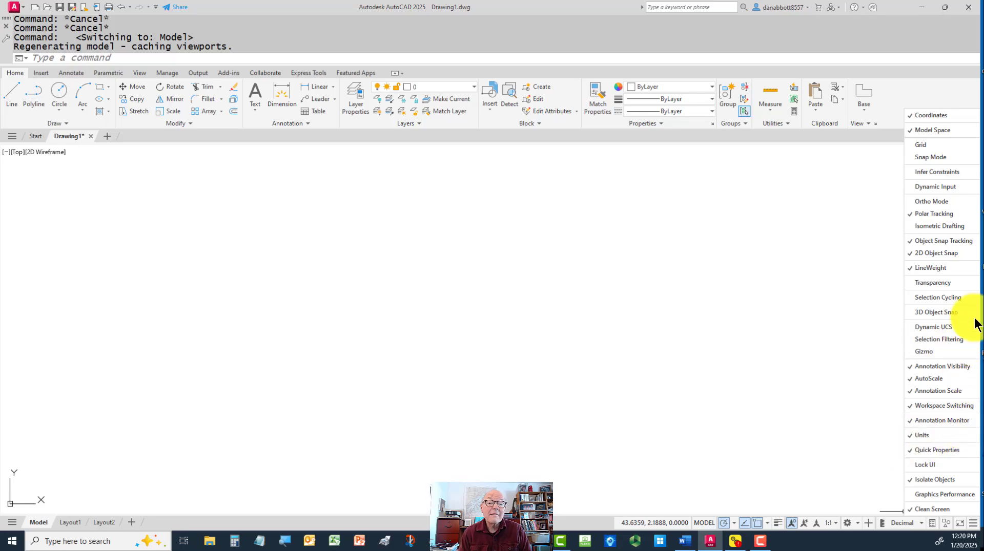
click(911, 298)
click(831, 355)
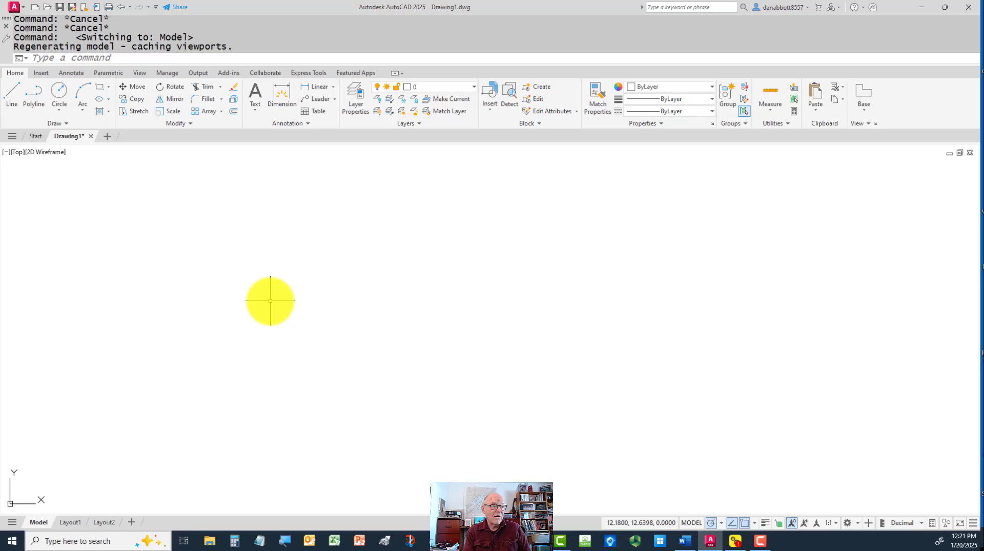
Save the drawing as an AutoCAD Drawing Template, replacing acad.dwt and keeping the English measurement and default layer notification options
text(saveas)
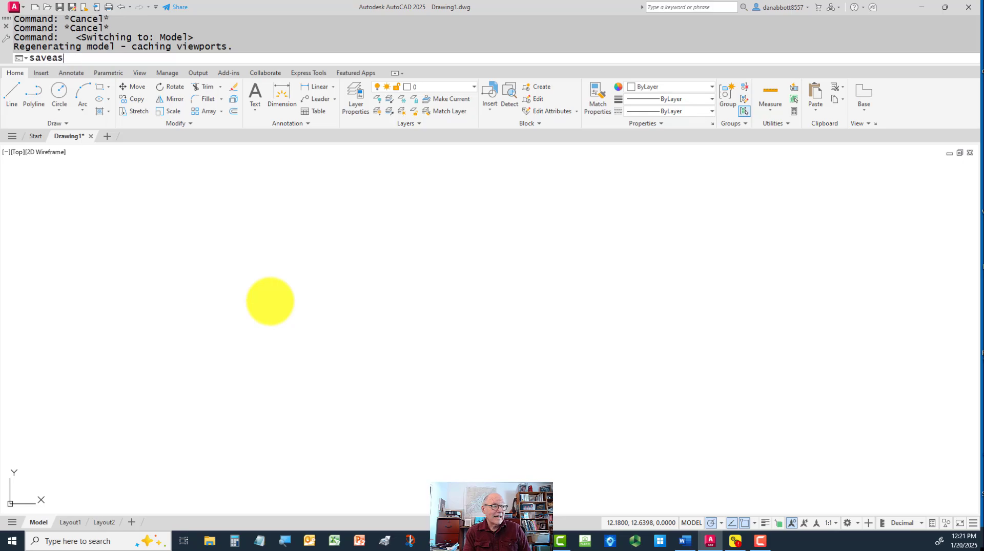
key(Return)
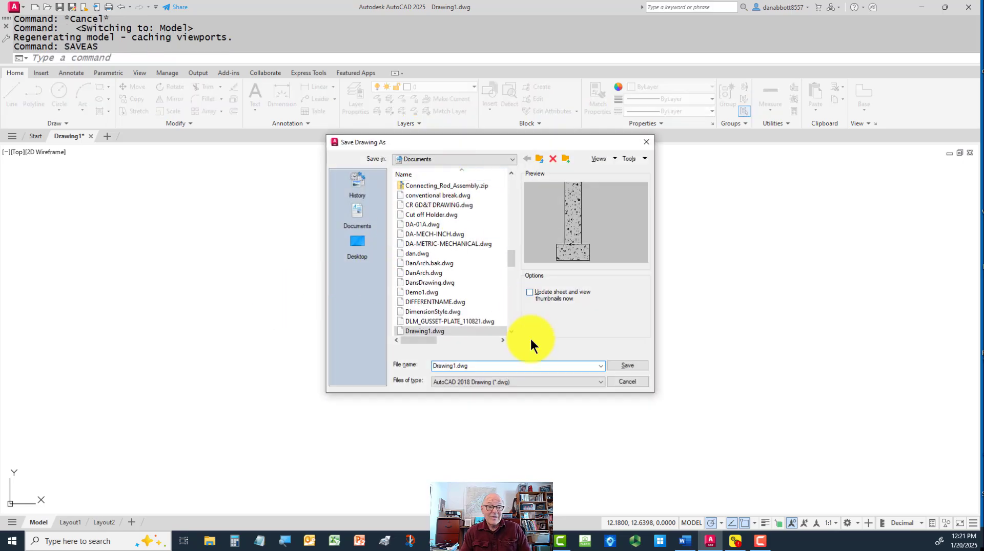
click(531, 384)
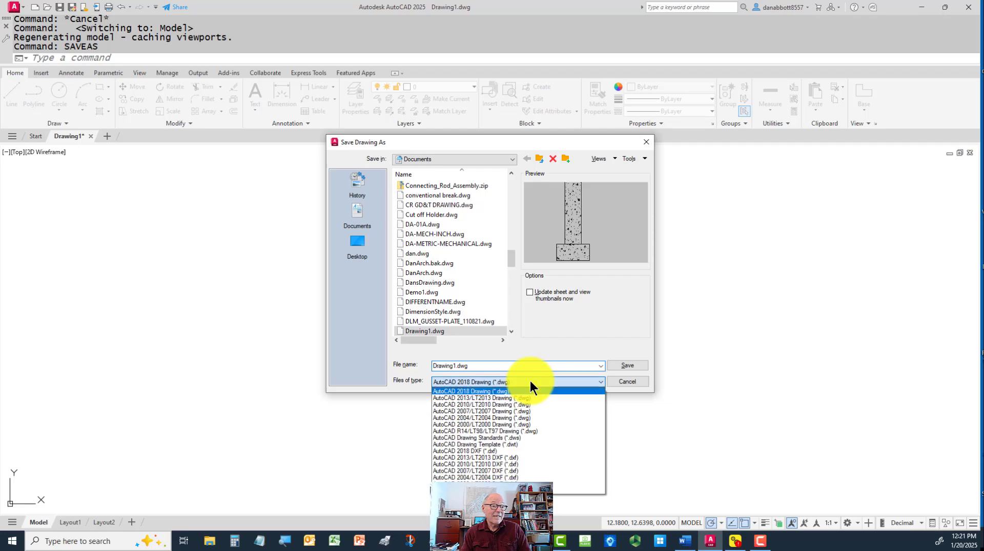
click(518, 444)
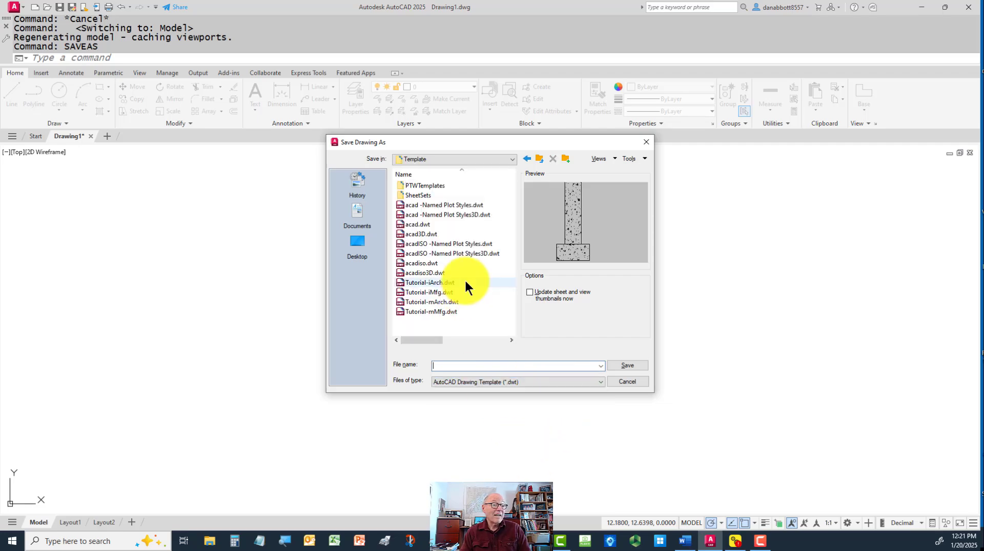
click(418, 226)
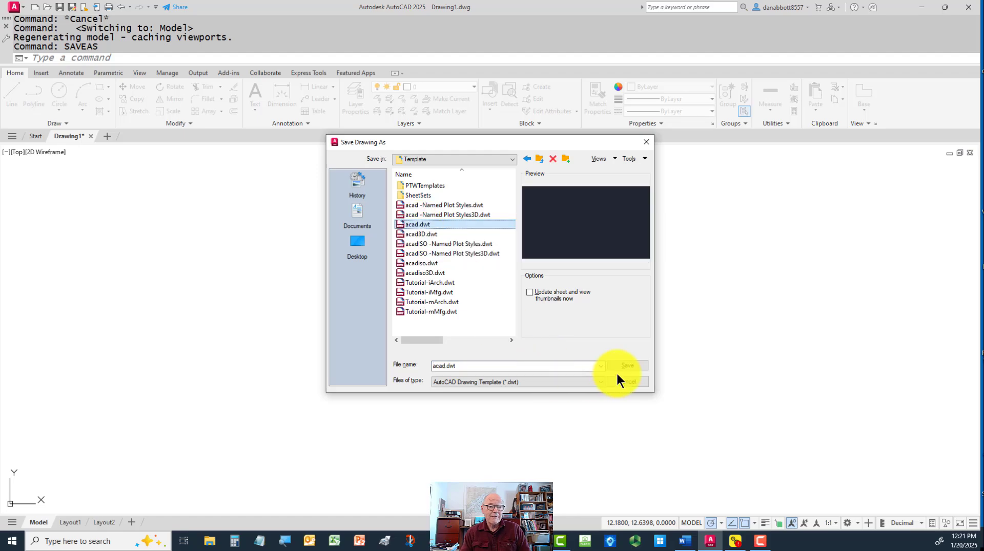
click(632, 367)
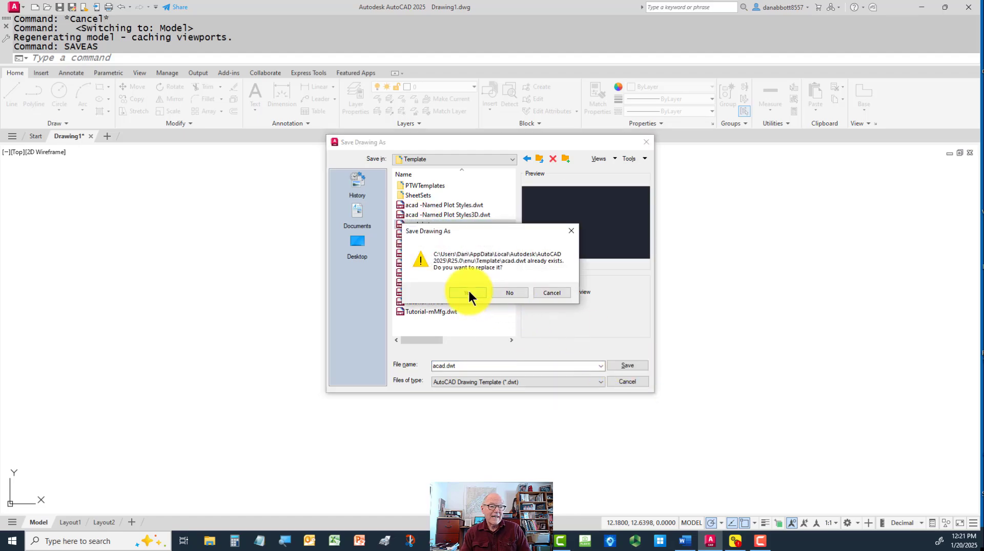
click(468, 292)
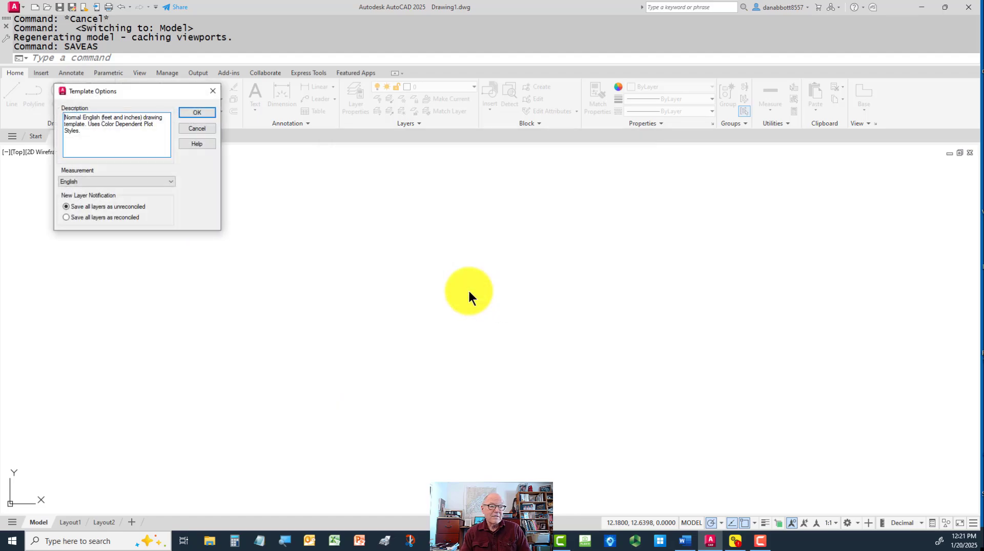
click(200, 111)
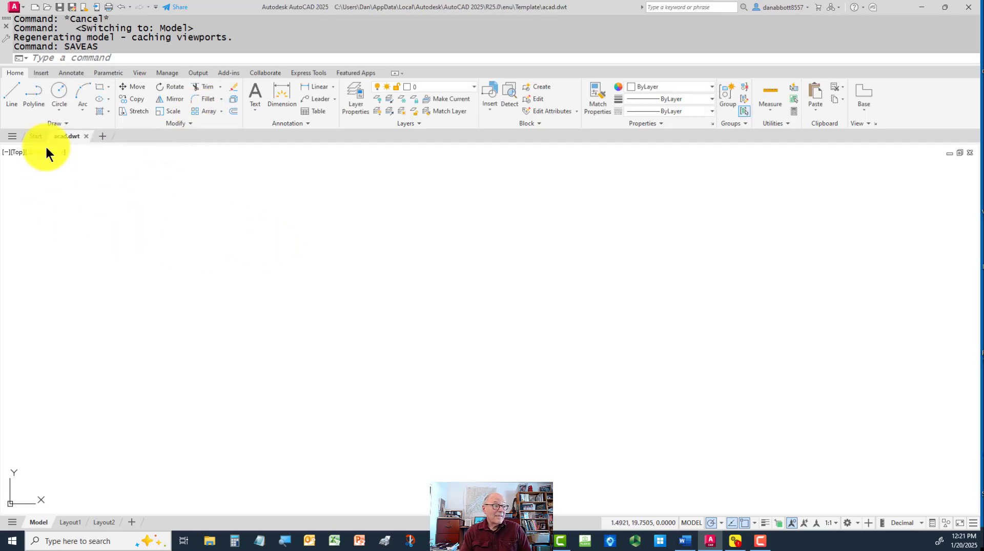
Start a new drawing from the acadiso.dwt template
click(34, 137)
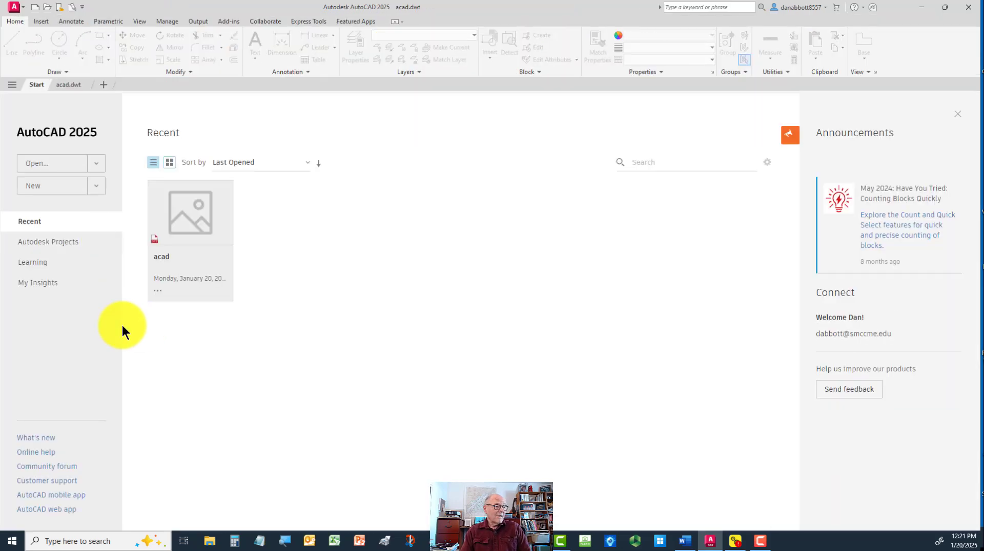
click(97, 185)
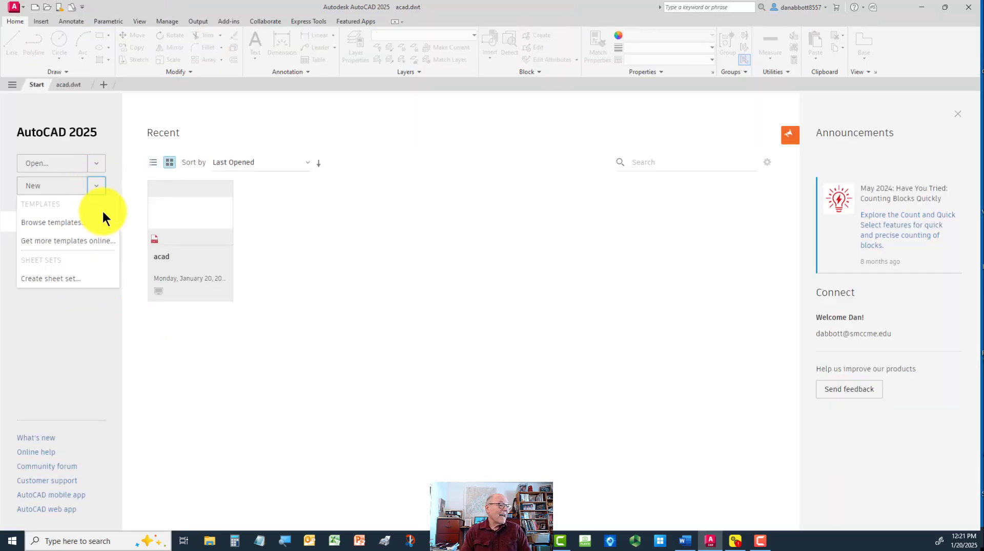
click(81, 229)
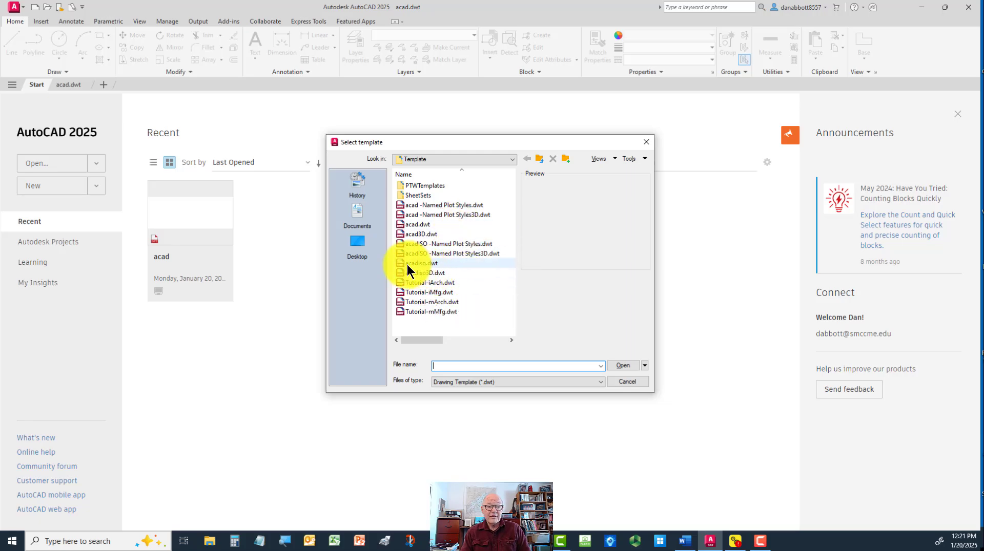
click(420, 264)
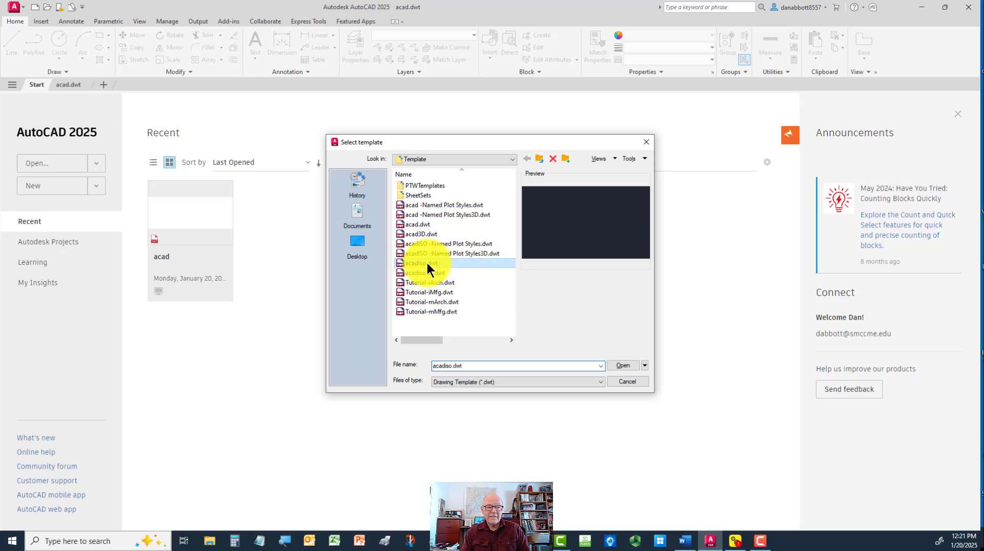
click(619, 364)
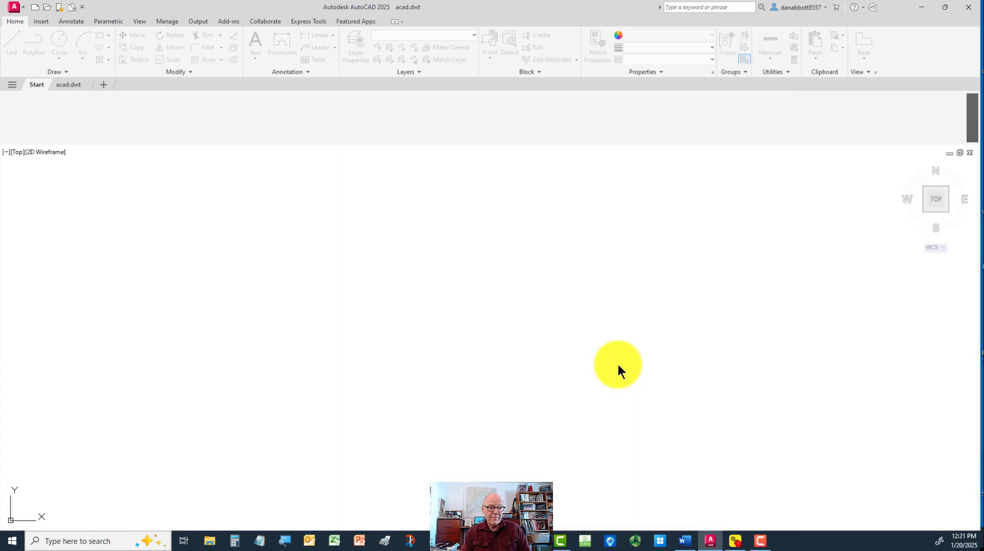
Turn off the grid and the ViewCube in model space of the new drawing
key(F7)
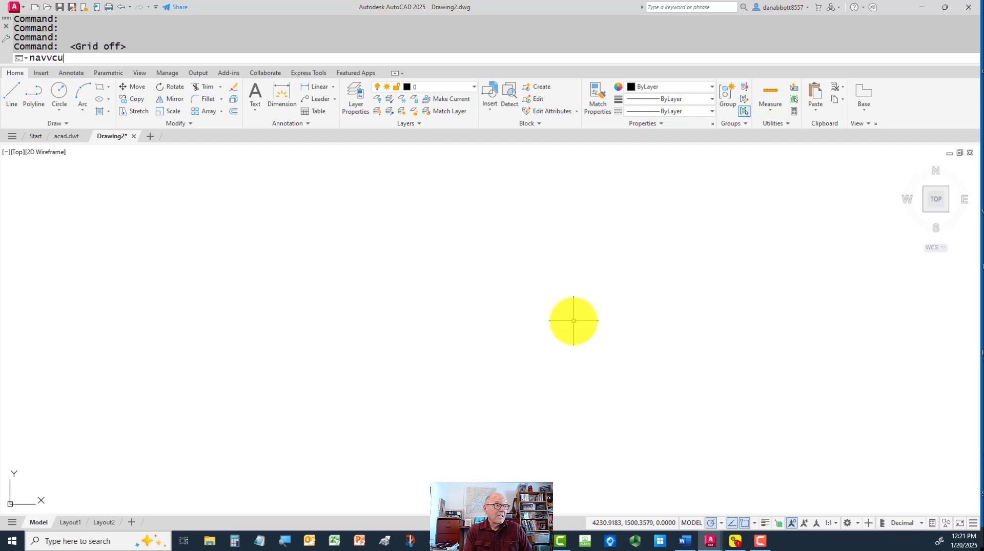
key(Return)
key(Return)
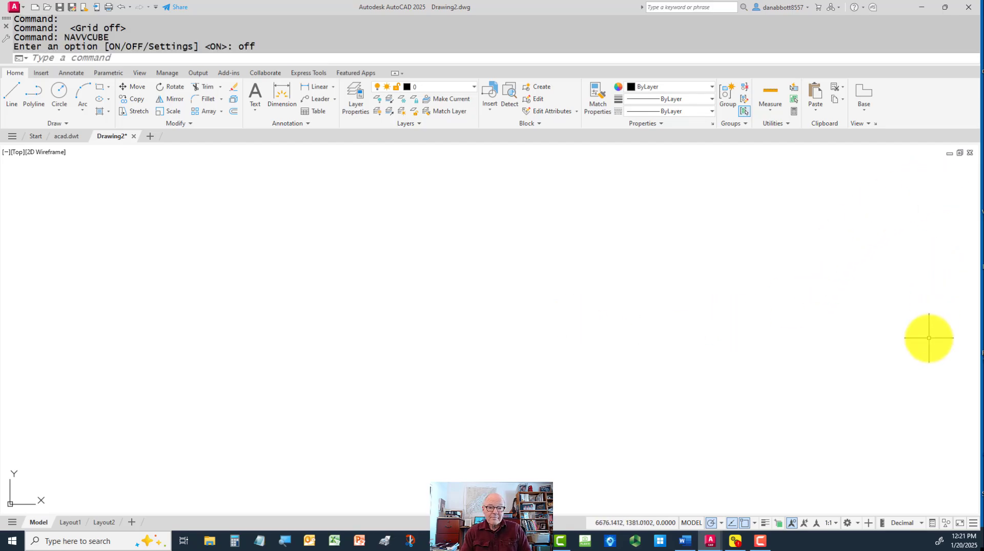
Switch to Layout1, activate its viewport and turn off the ViewCube there with NAVVCUBE
click(70, 523)
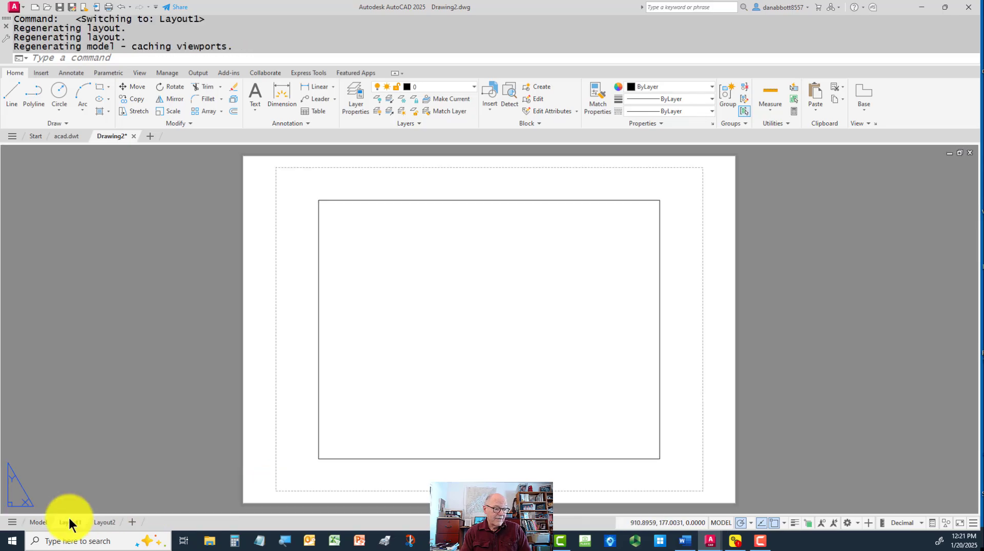
click(417, 325)
click(417, 325)
double_click(415, 325)
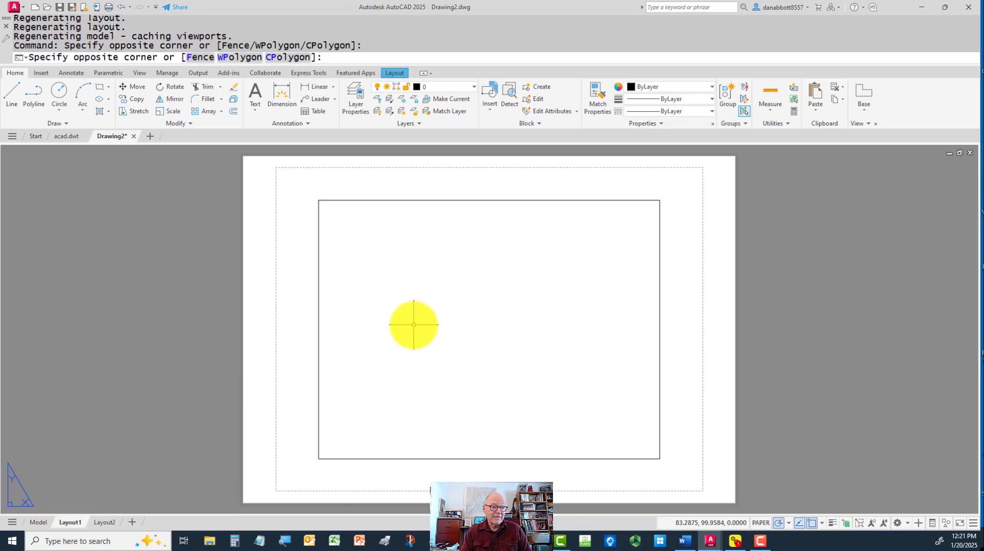
text(nav)
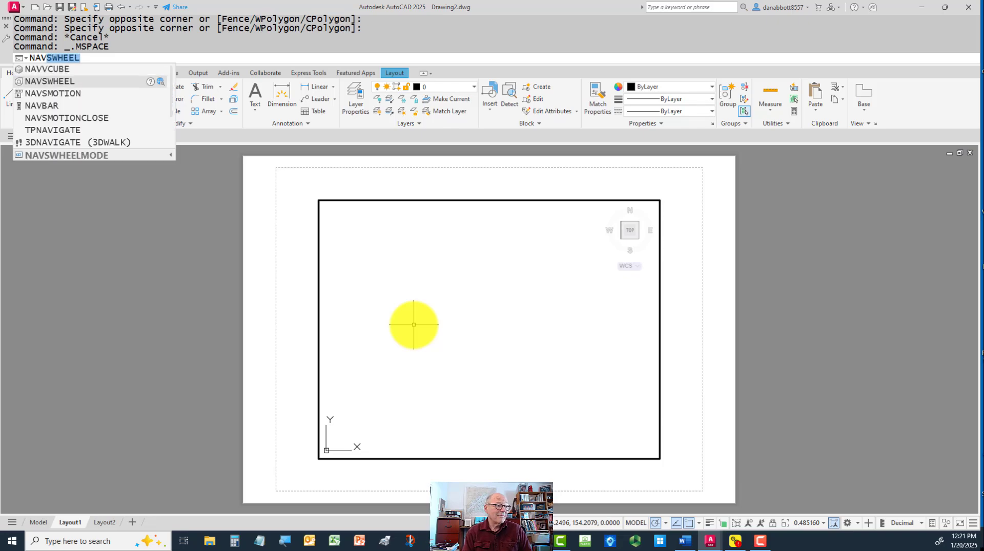
key(Up)
key(Return)
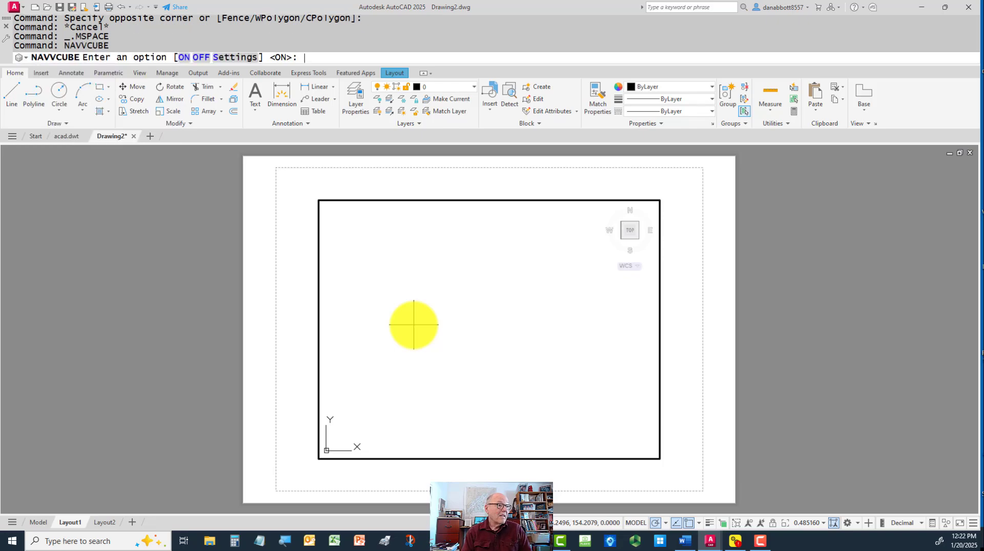
text(off)
key(Return)
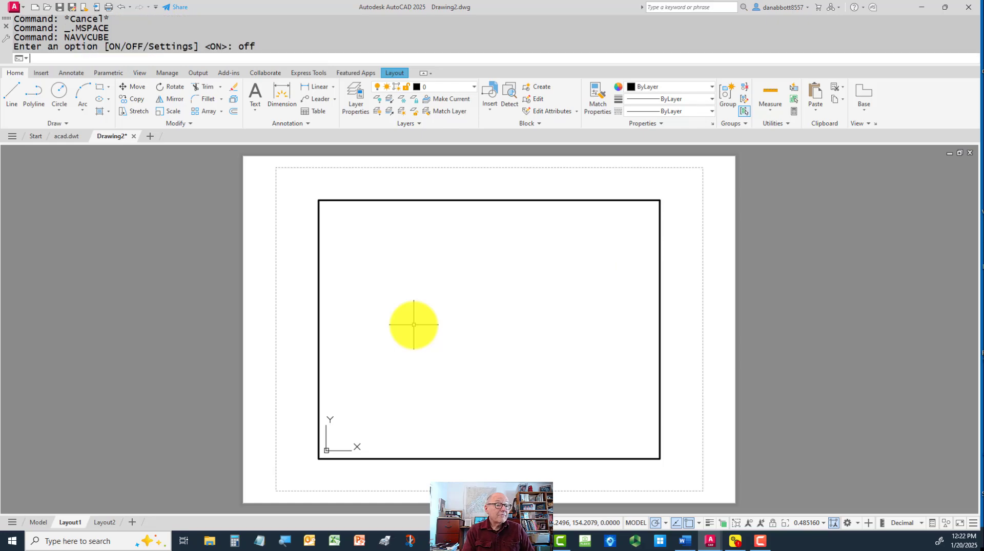
Switch to Layout2 and activate its viewport
click(104, 522)
click(399, 377)
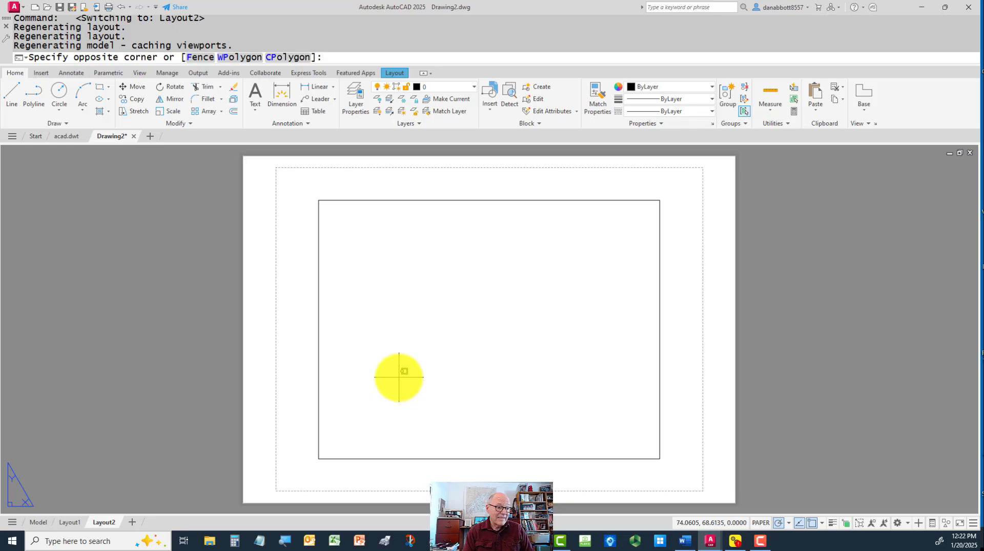
double_click(442, 350)
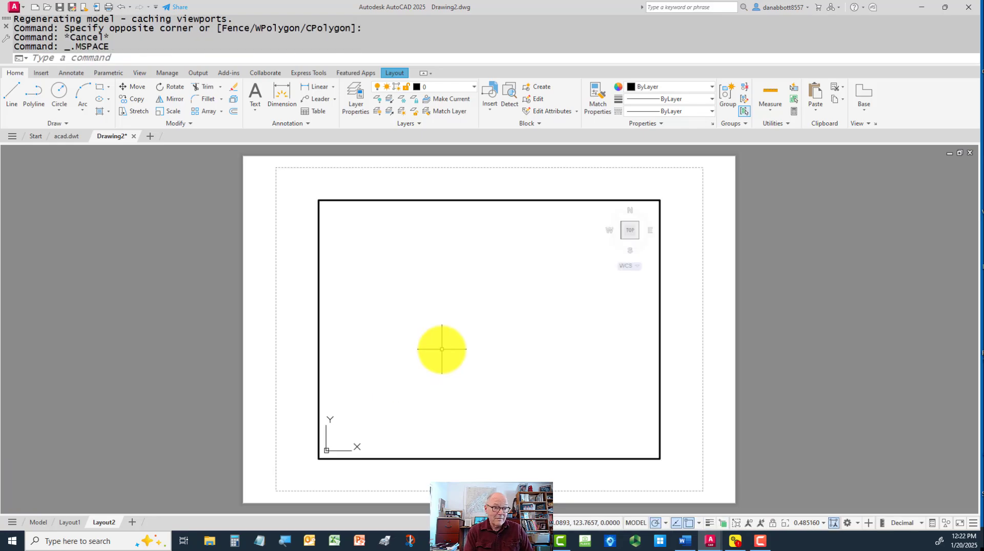
text(NAVVCUBE)
key(Return)
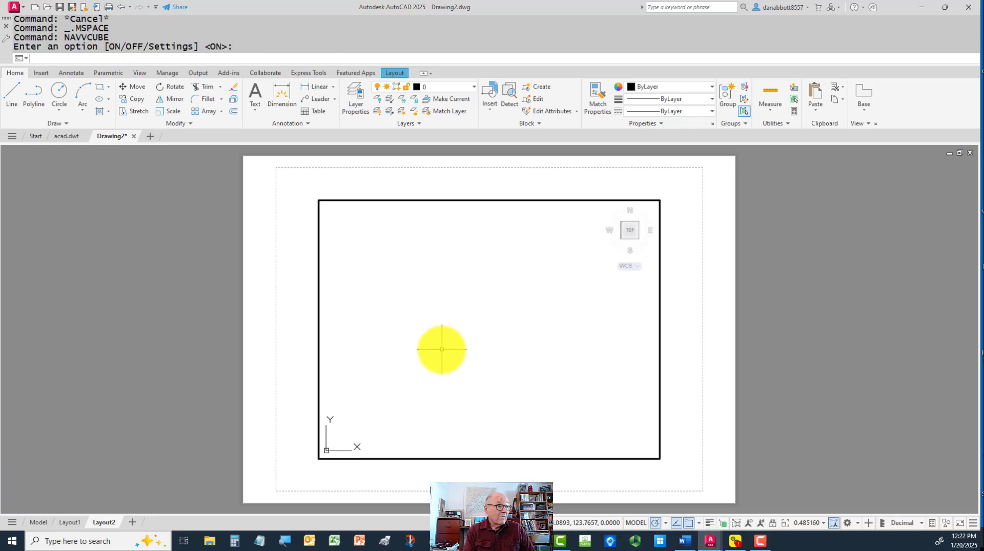
key(Return)
key(Return)
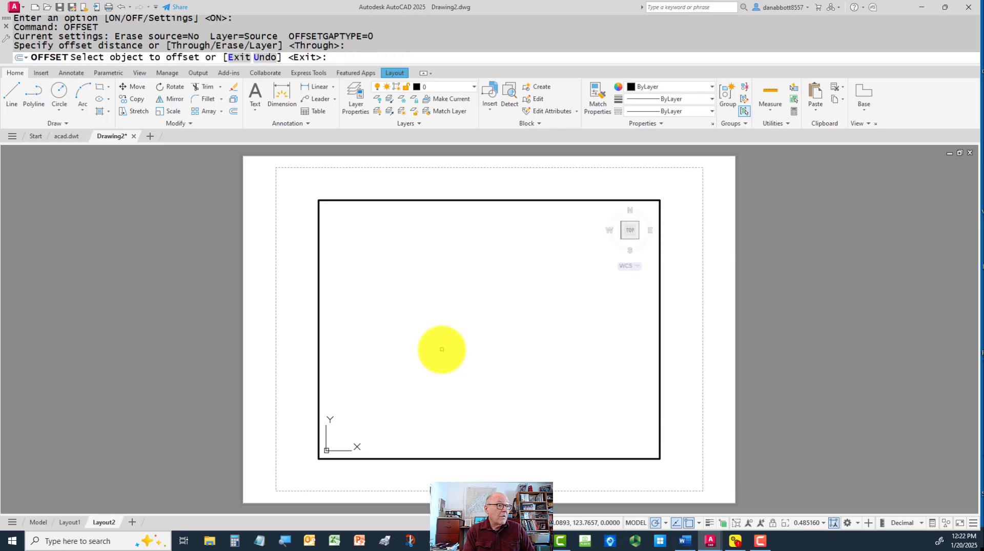
key(Escape)
Turn off the ViewCube in the Layout2 viewport with NAVVCUBE and return to model space
text(naVvcube)
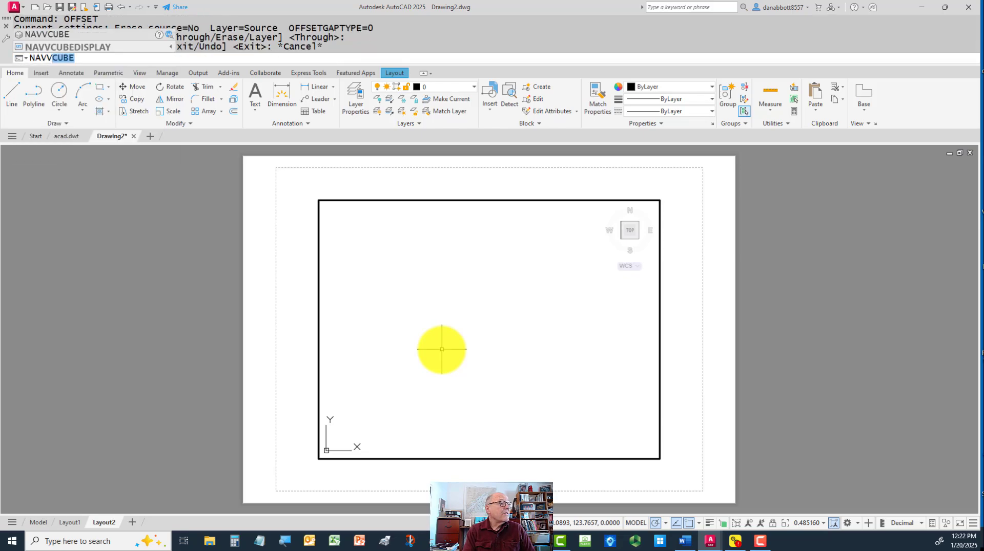
key(Return)
text(OFF)
key(Return)
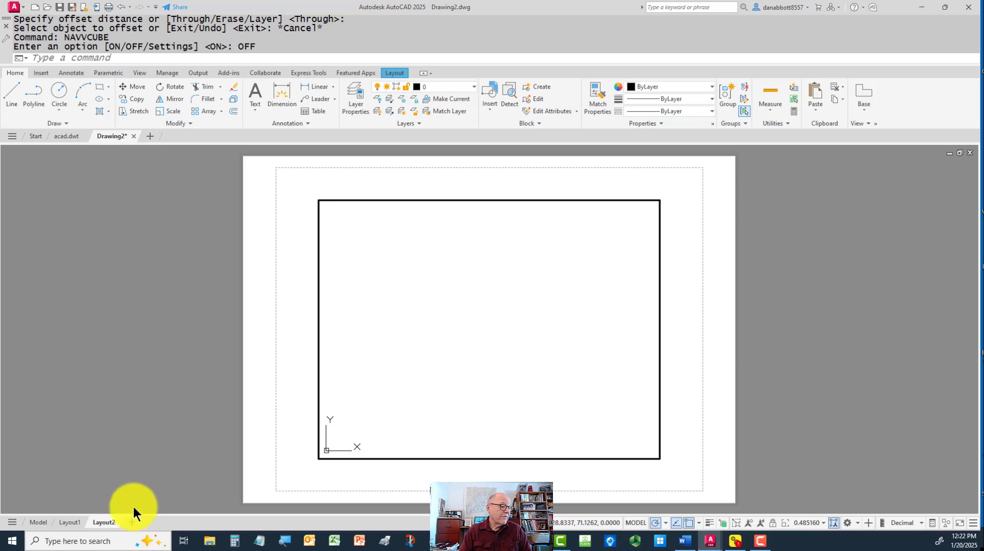
click(38, 522)
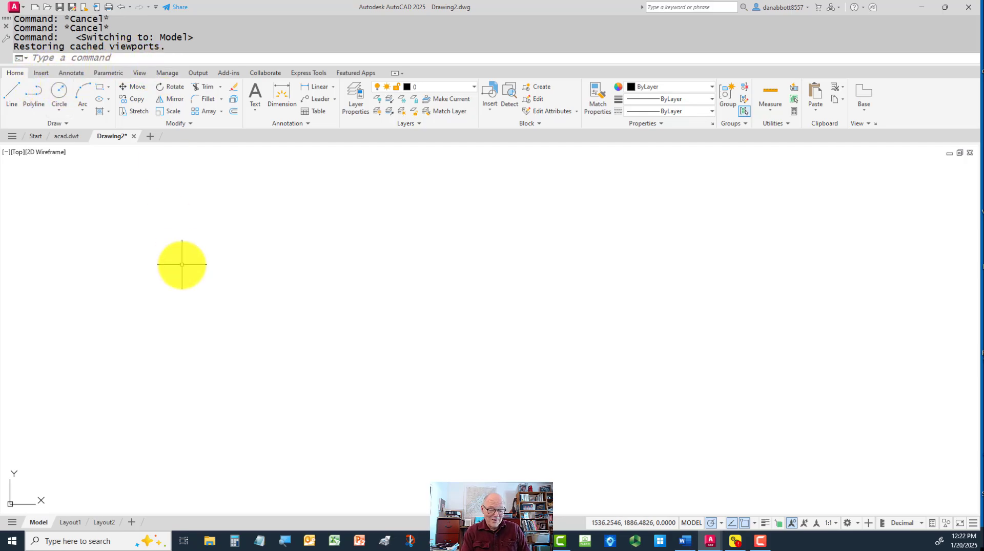
Show the classic menu bar by setting MENUBAR to 1 and minimize the ribbon to panel titles
text(MENUM)
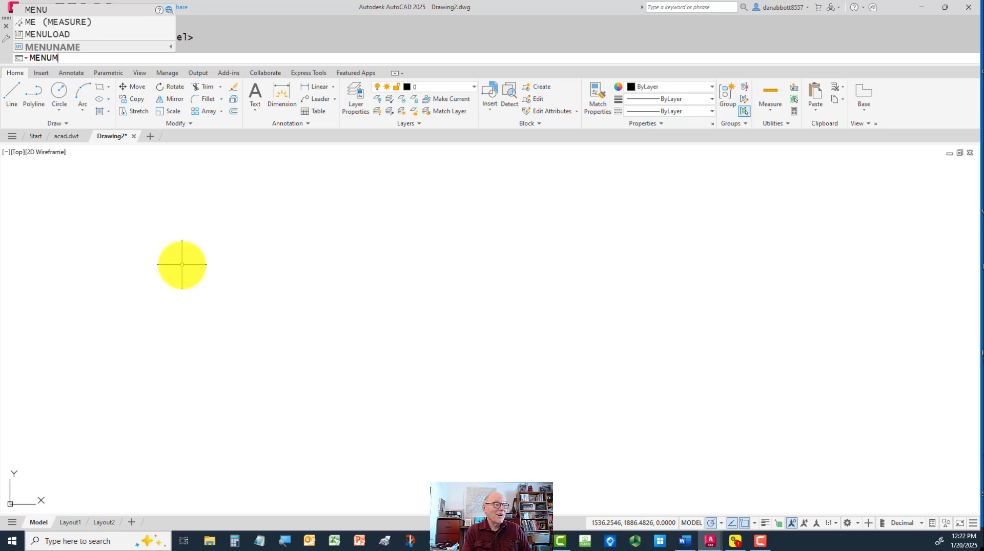
key(BackSpace)
text(BAR)
key(Return)
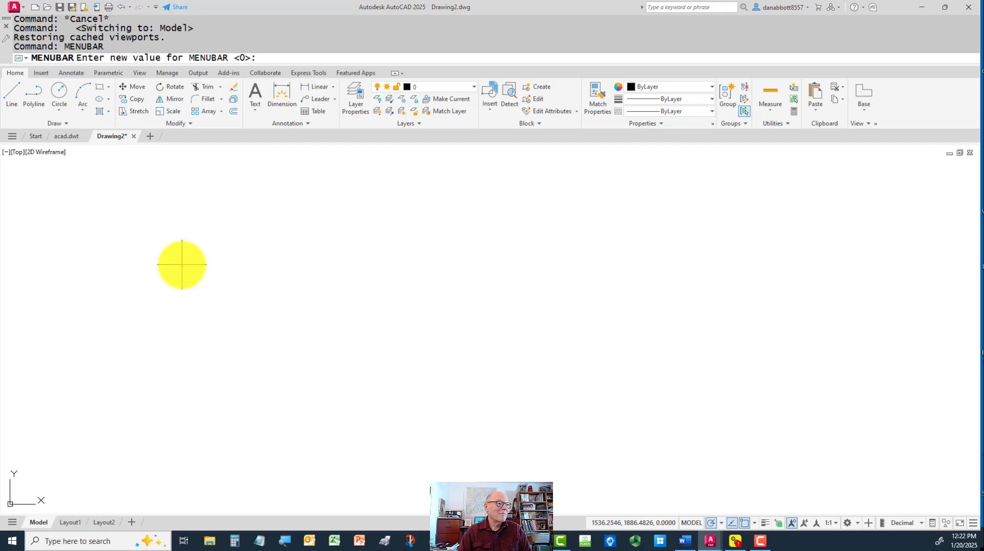
text(1)
key(Return)
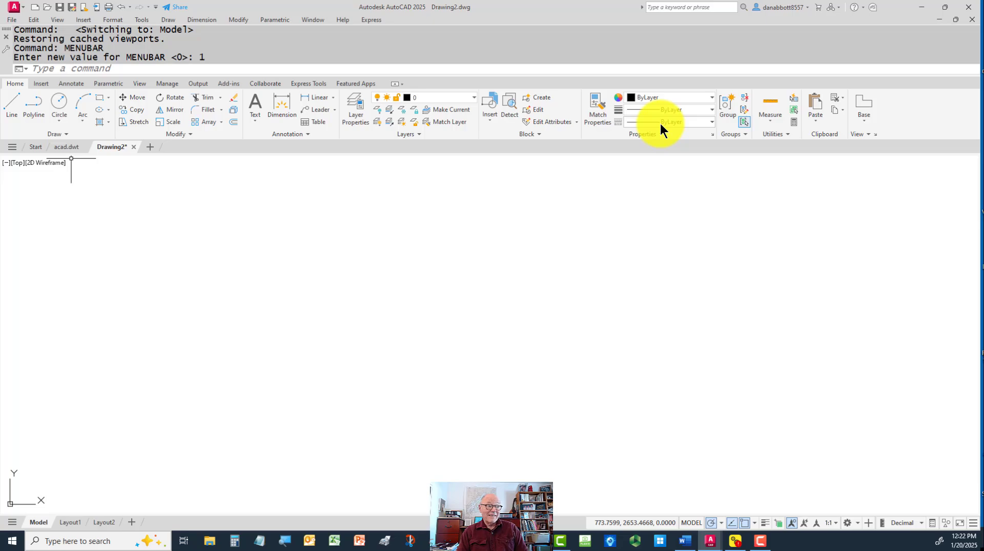
click(395, 83)
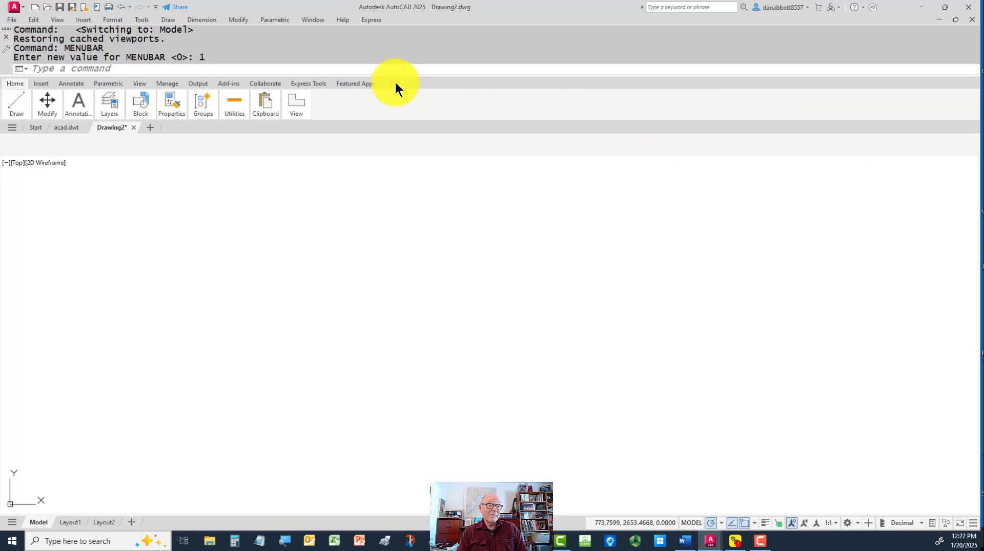
click(395, 83)
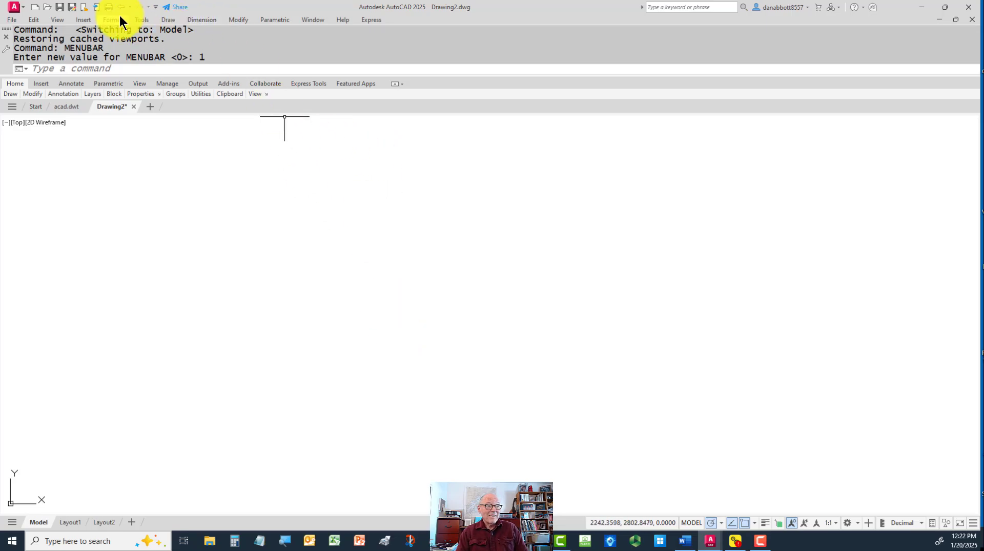
click(32, 20)
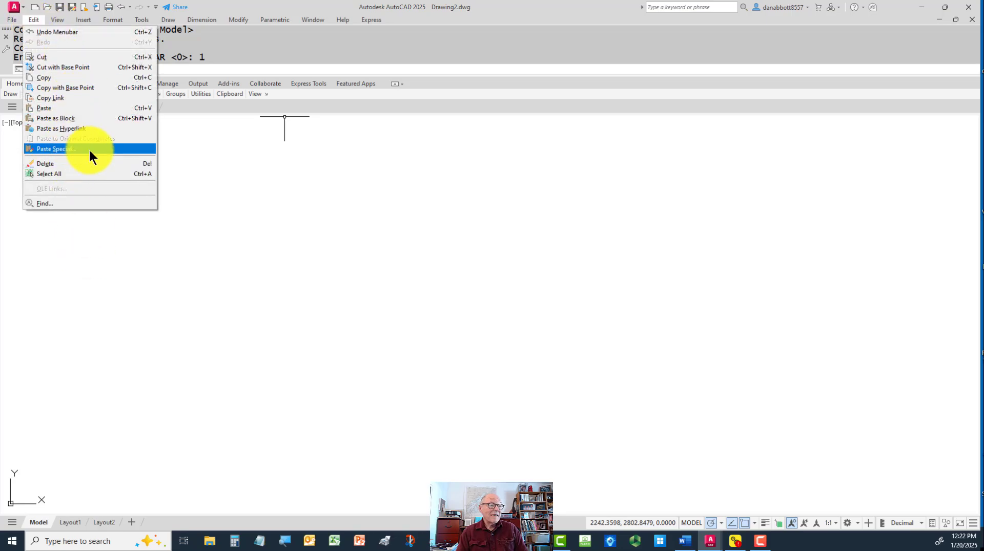
click(299, 217)
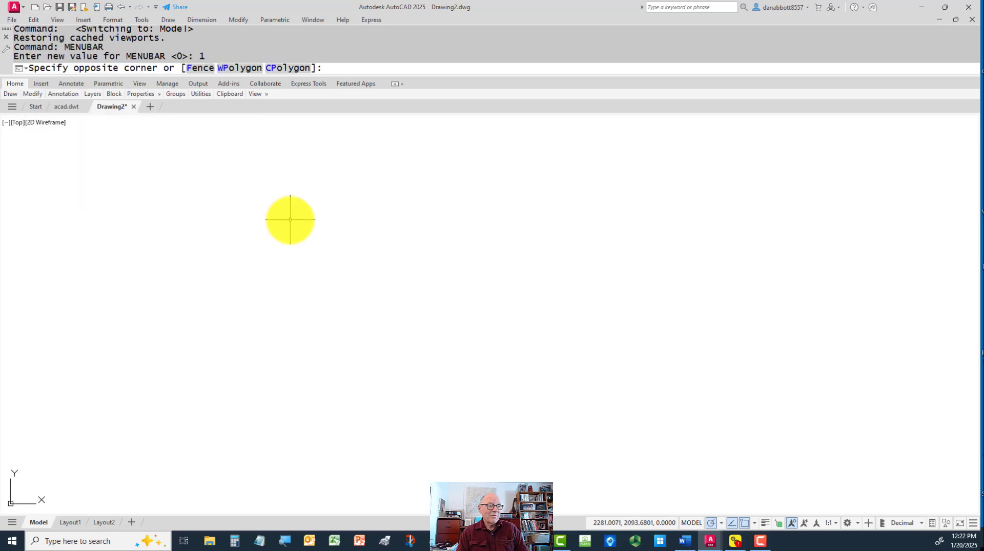
key(Escape)
key(alt+e)
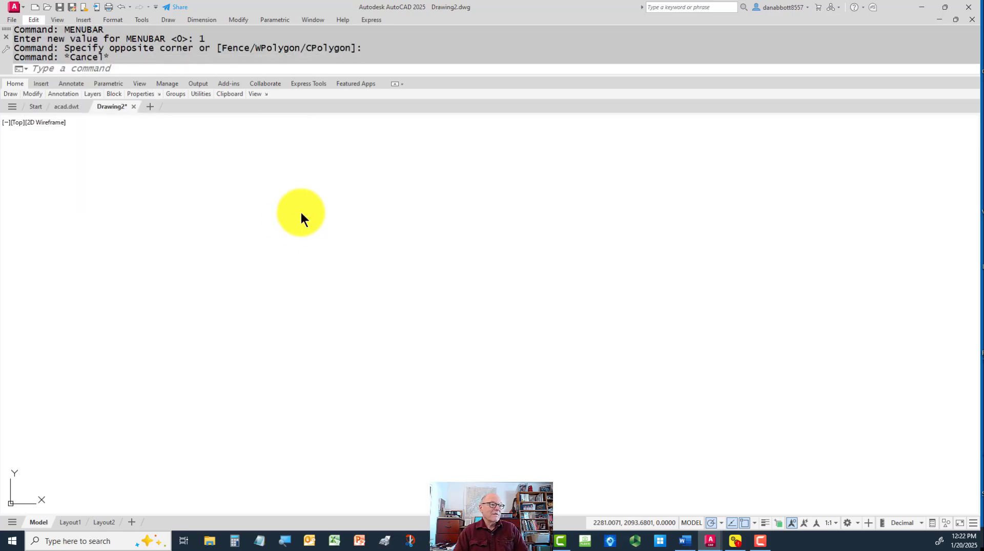
Restore the full ribbon from its minimized panel-title state
click(395, 83)
click(394, 83)
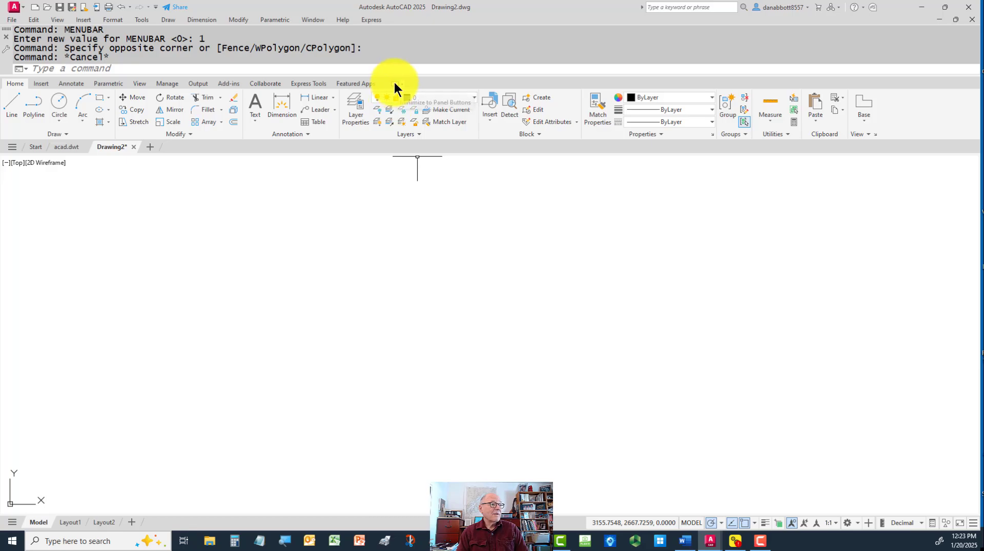
text(SAVE)
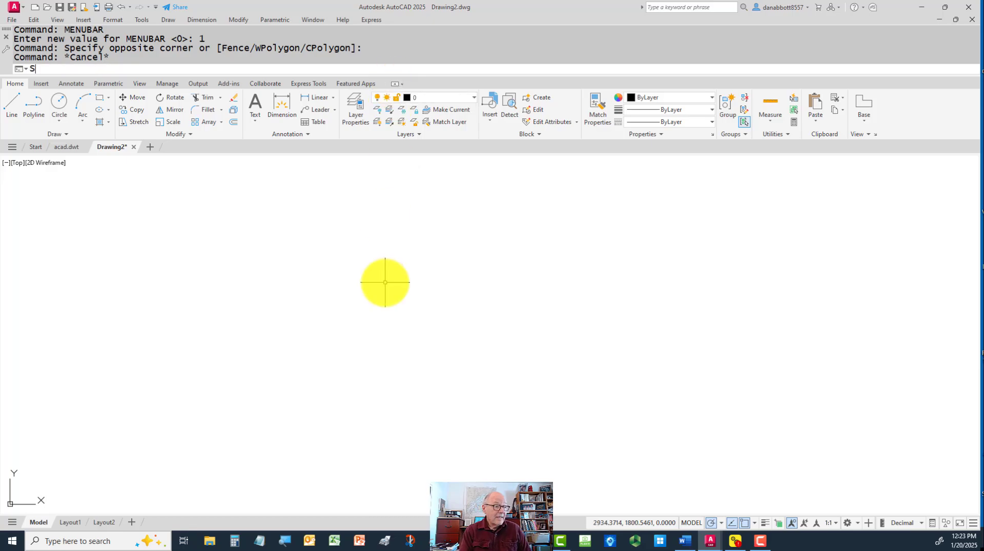
key(BackSpace)
key(BackSpace)
key(BackSpace)
key(BackSpace)
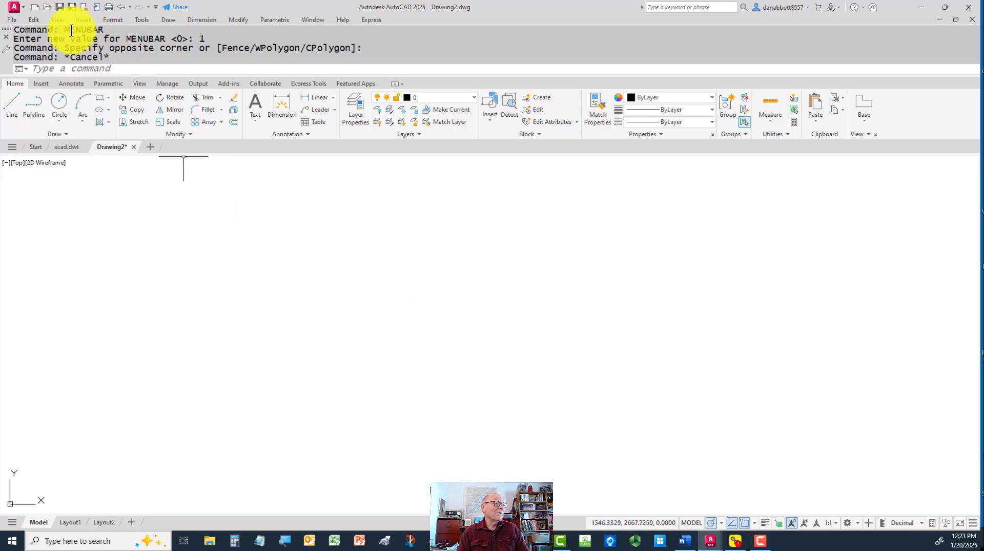
Save the drawing as an AutoCAD Drawing Template, overwriting acadiso.dwt in the Template folder and accepting its template options
click(6, 22)
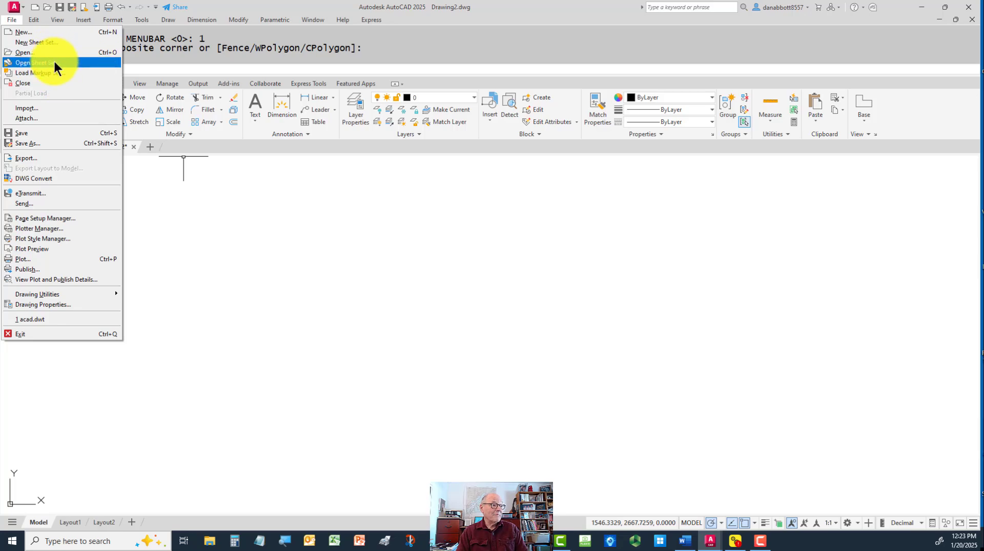
click(33, 142)
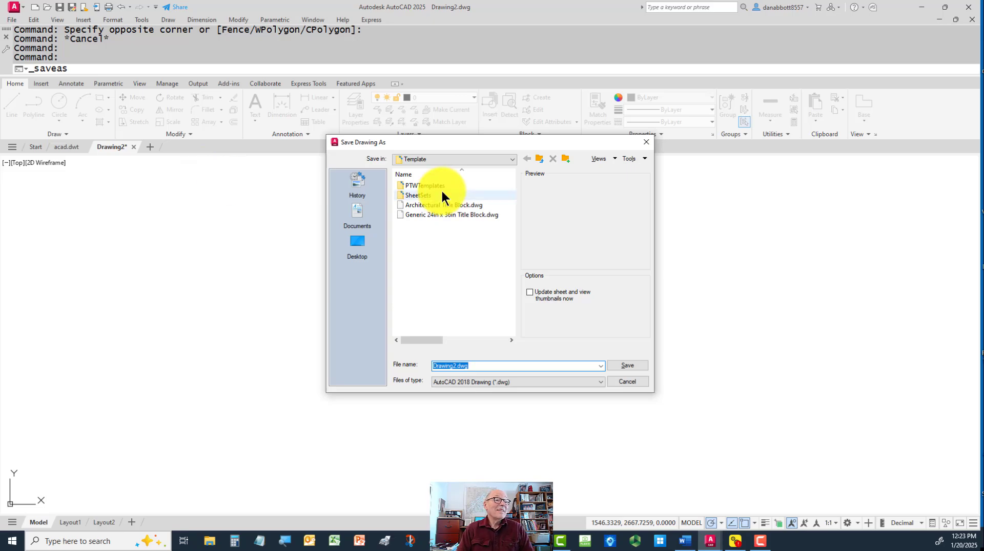
click(521, 381)
click(515, 441)
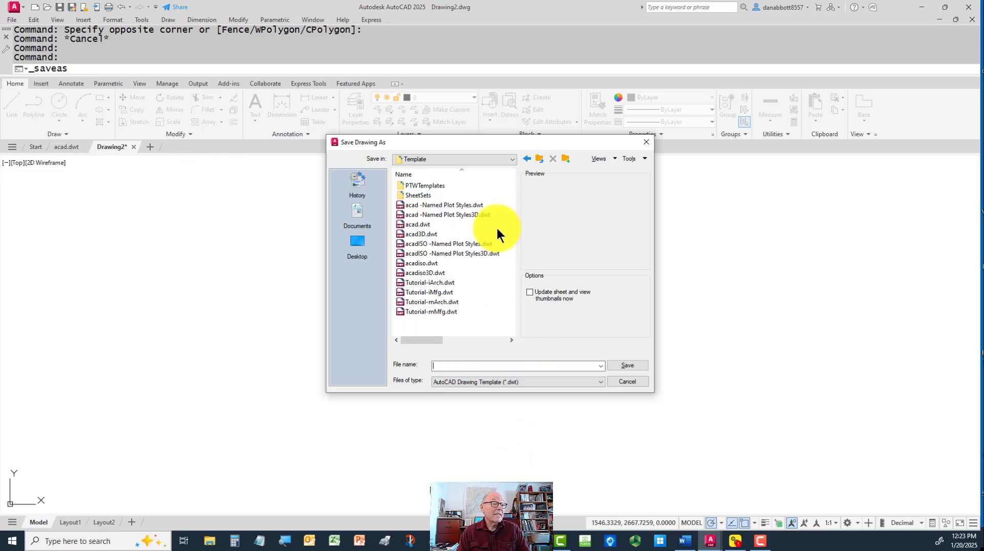
click(428, 263)
click(628, 365)
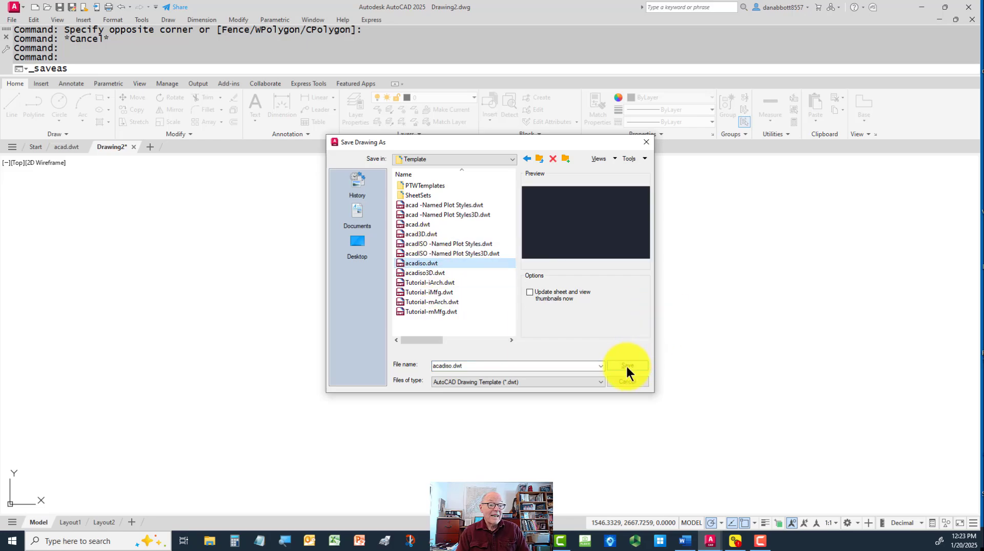
click(470, 294)
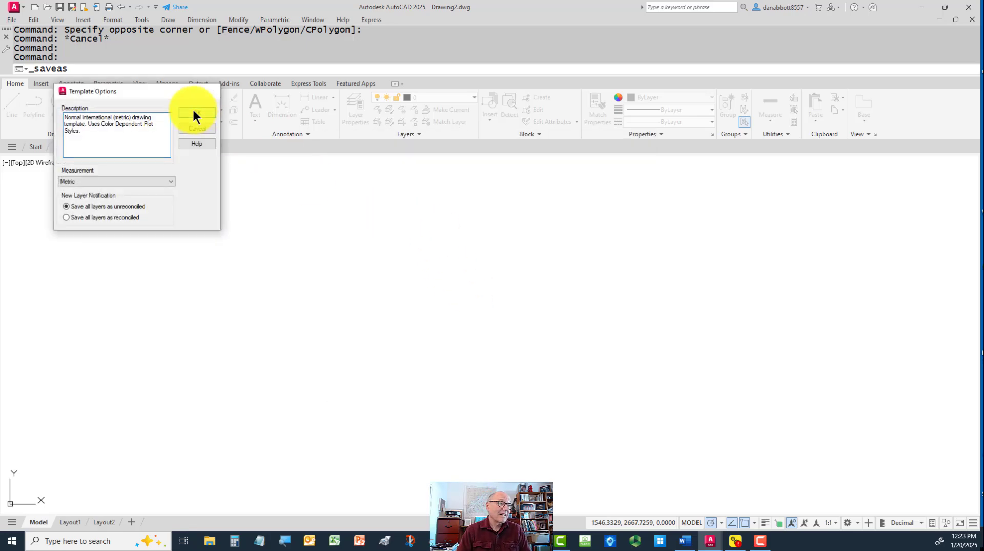
click(195, 111)
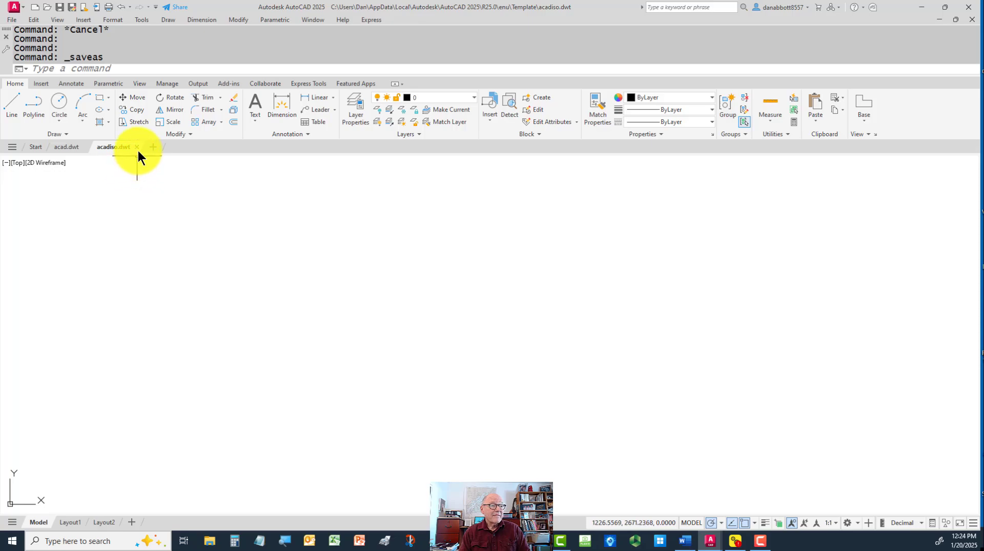
Close both open template files, acadiso.dwt and acad.dwt
mouse_move(137, 146)
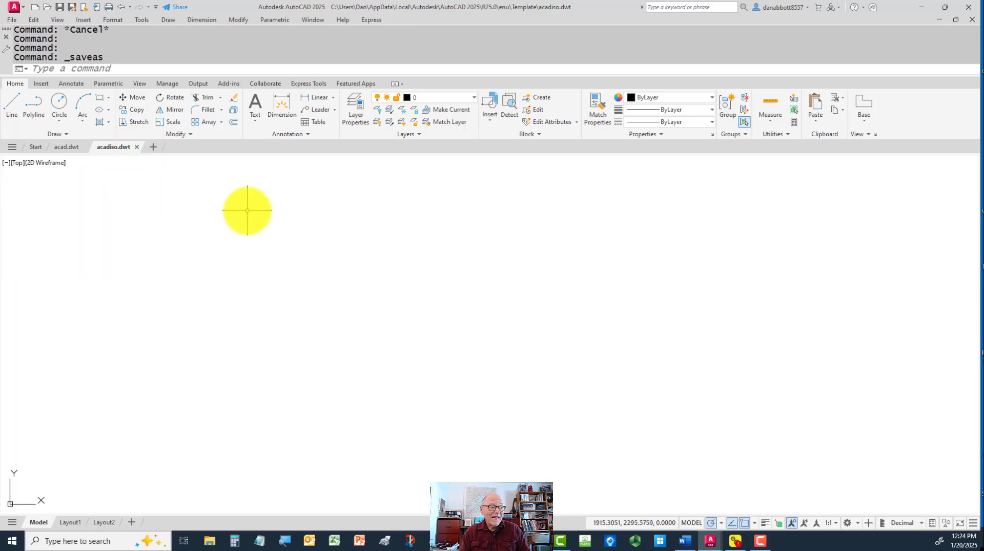
click(136, 147)
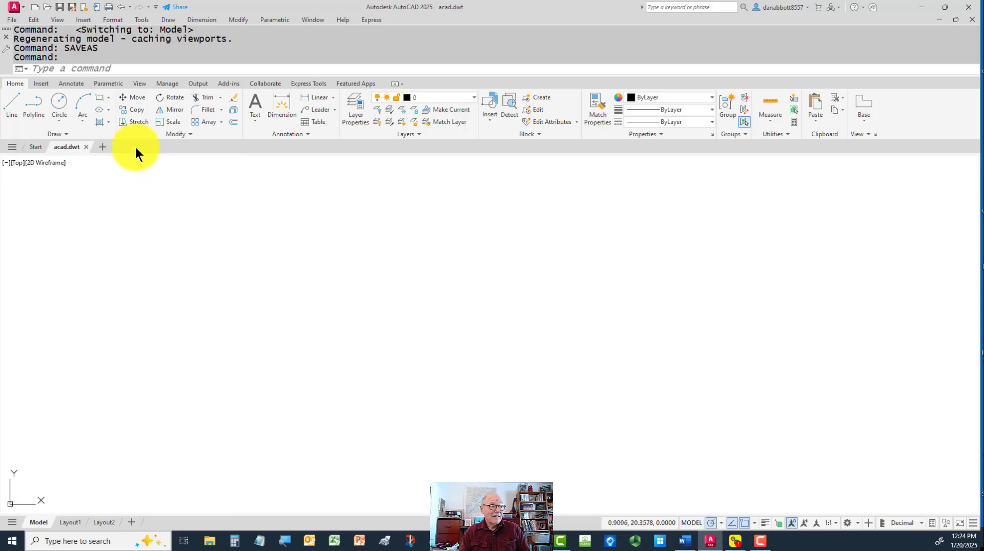
click(86, 147)
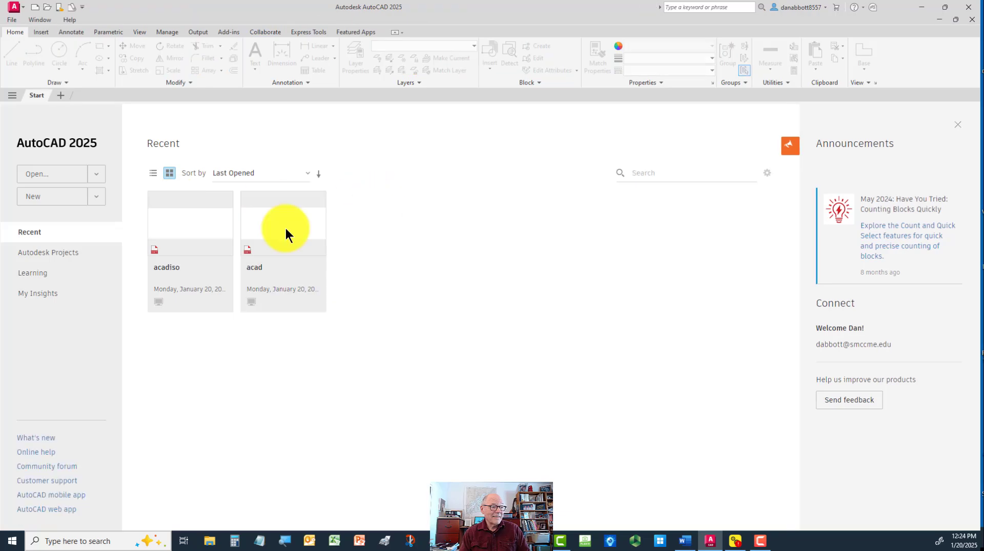
Start a new drawing from the acad.dwt template by browsing the template folder
click(96, 202)
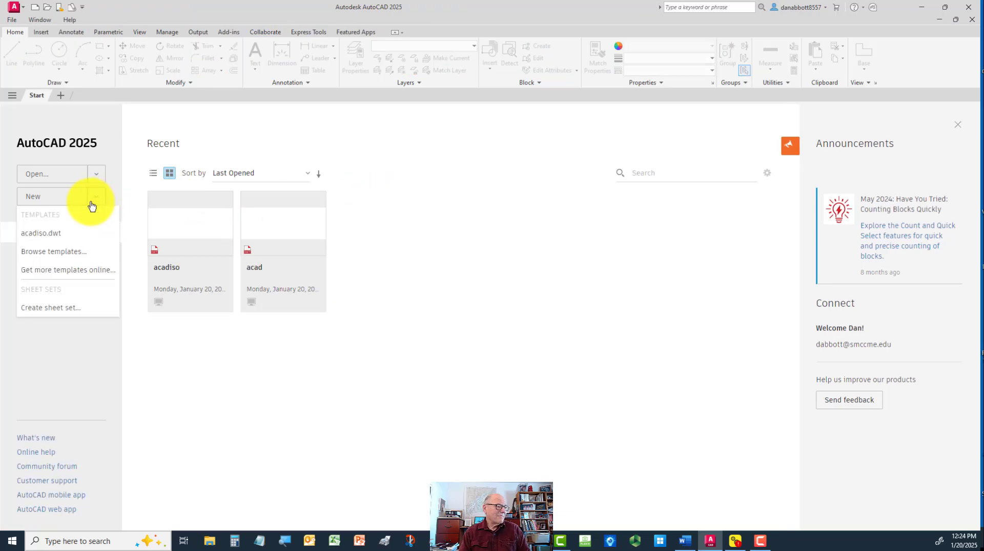
click(56, 252)
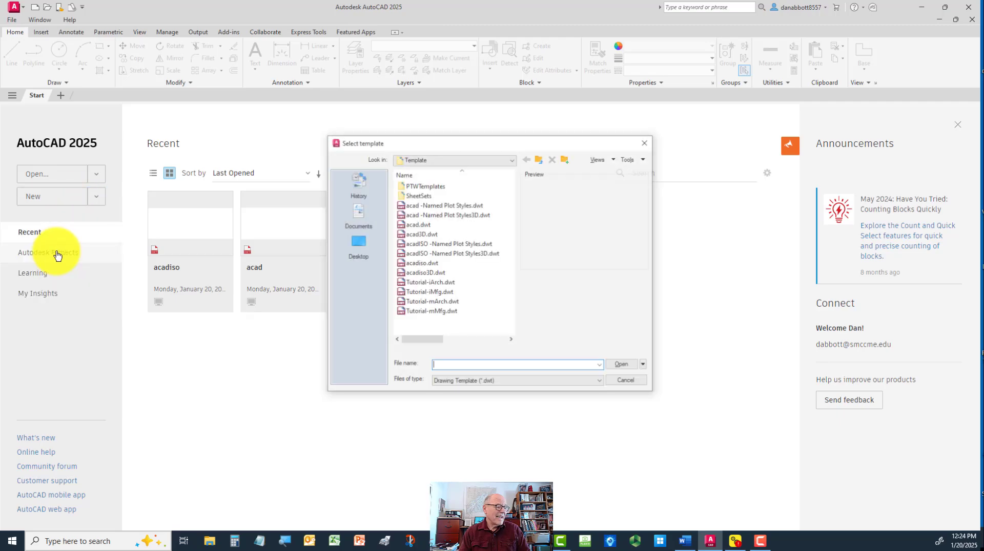
click(420, 226)
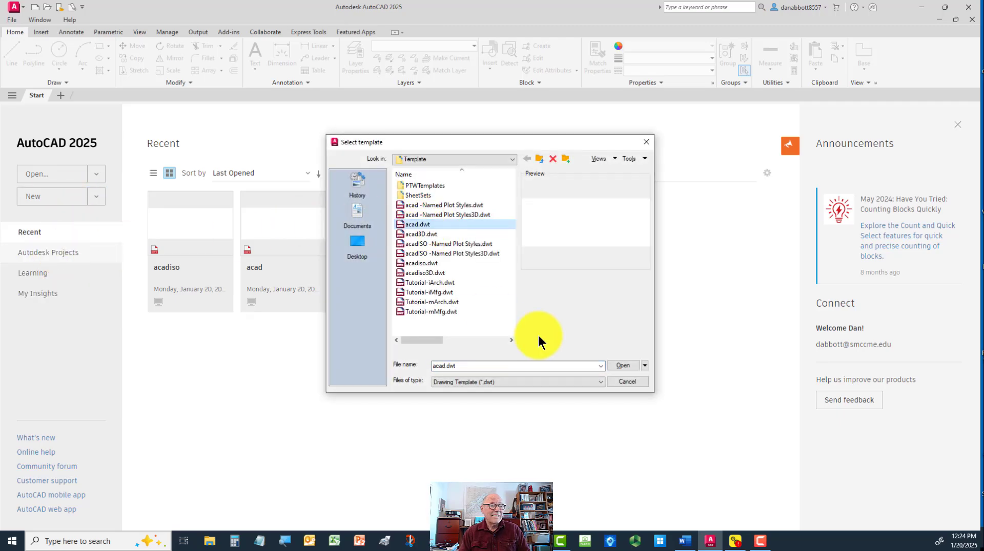
click(621, 364)
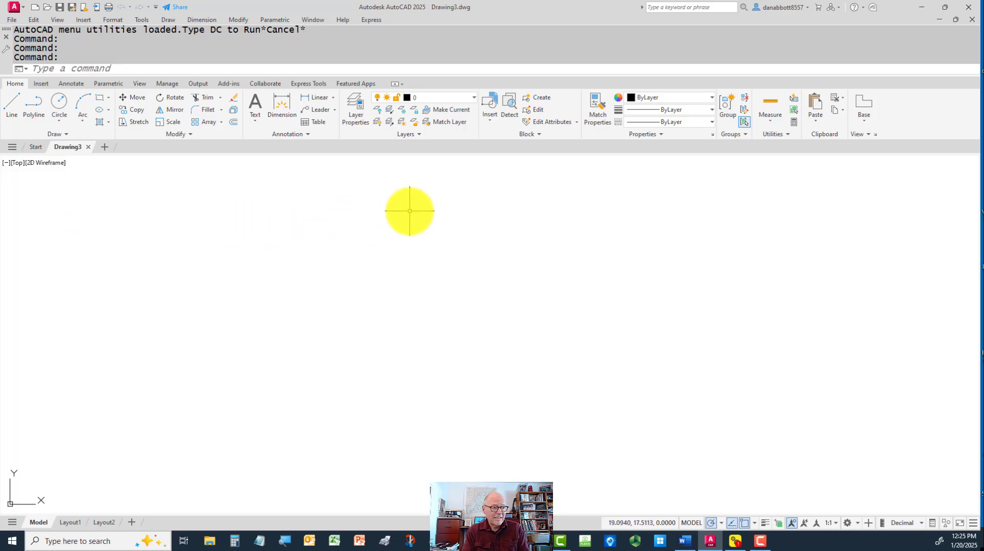
Open the Dimension Style Manager and rename the Standard dimension style as Mech-Inch
text(d)
key(Return)
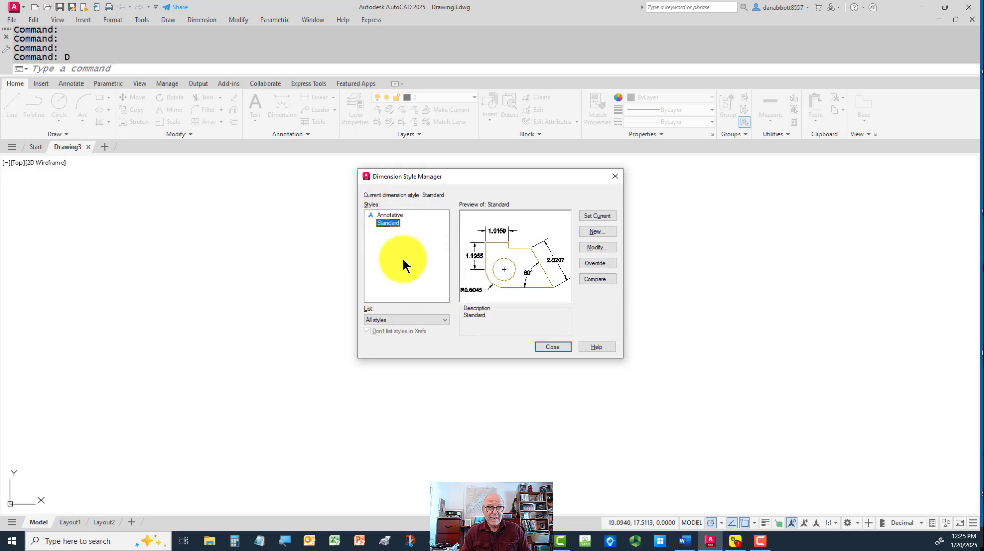
click(389, 214)
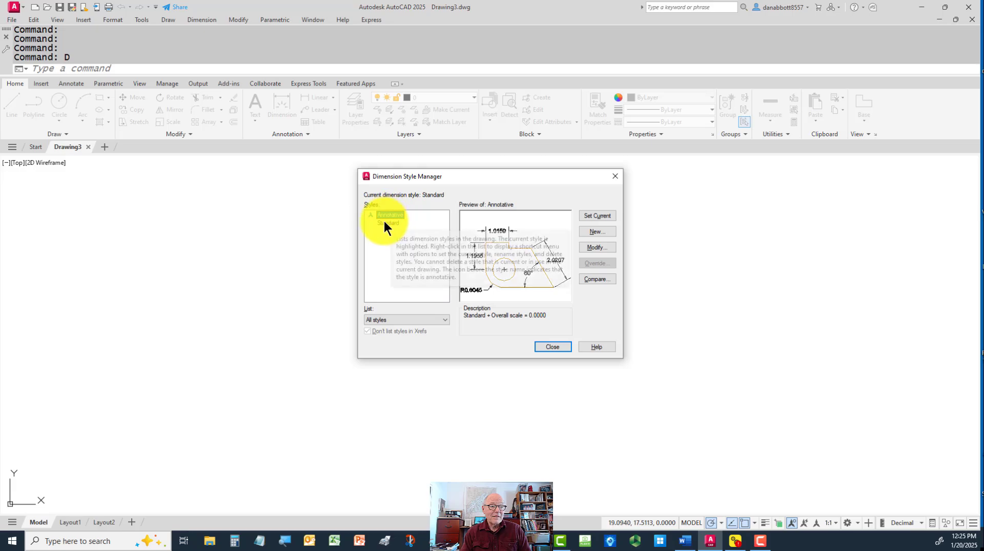
click(383, 222)
right_click(382, 222)
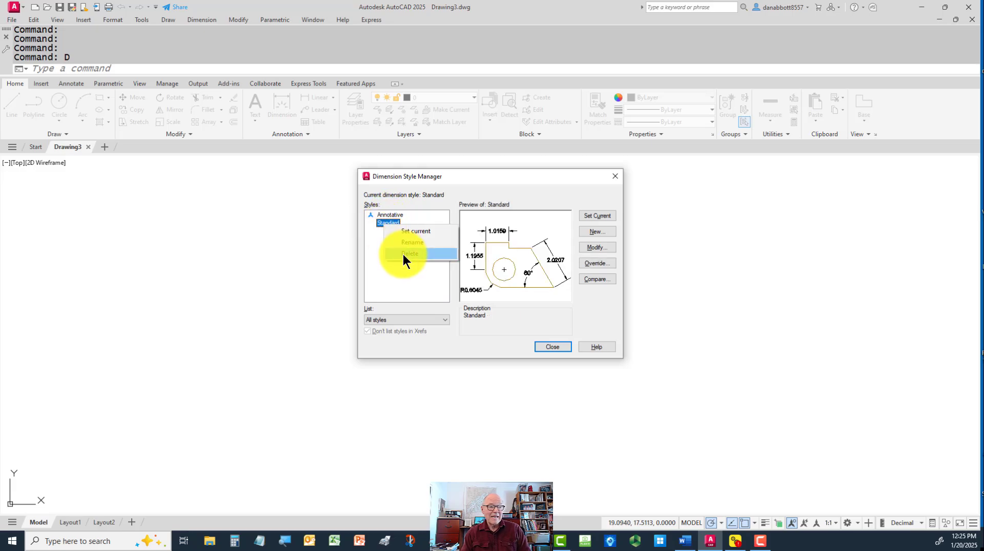
click(414, 242)
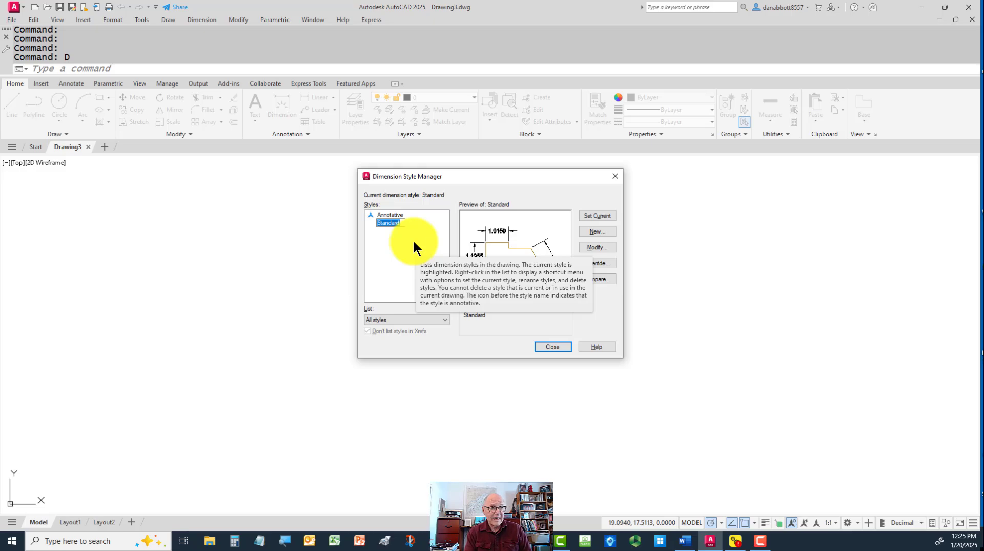
text(m)
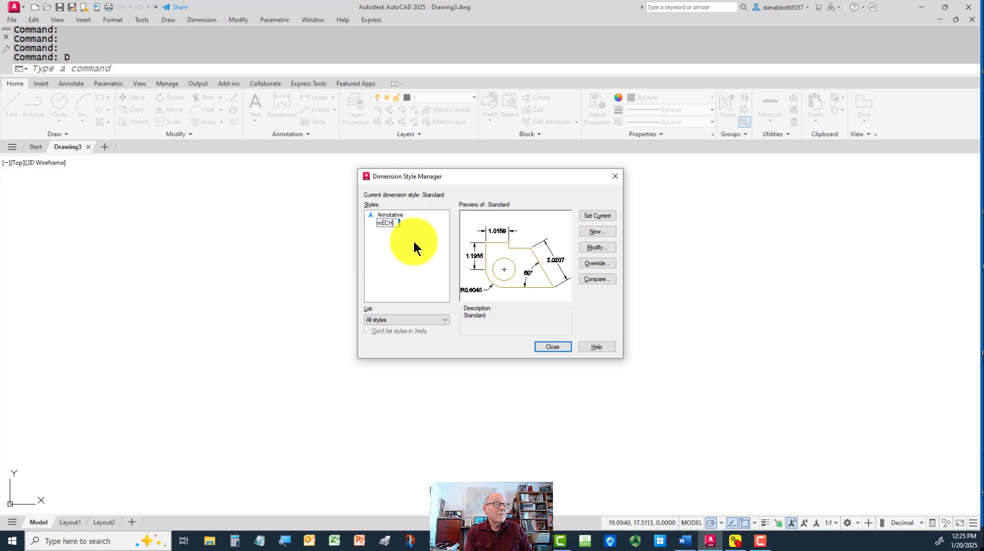
key(BackSpace)
text(MNe)
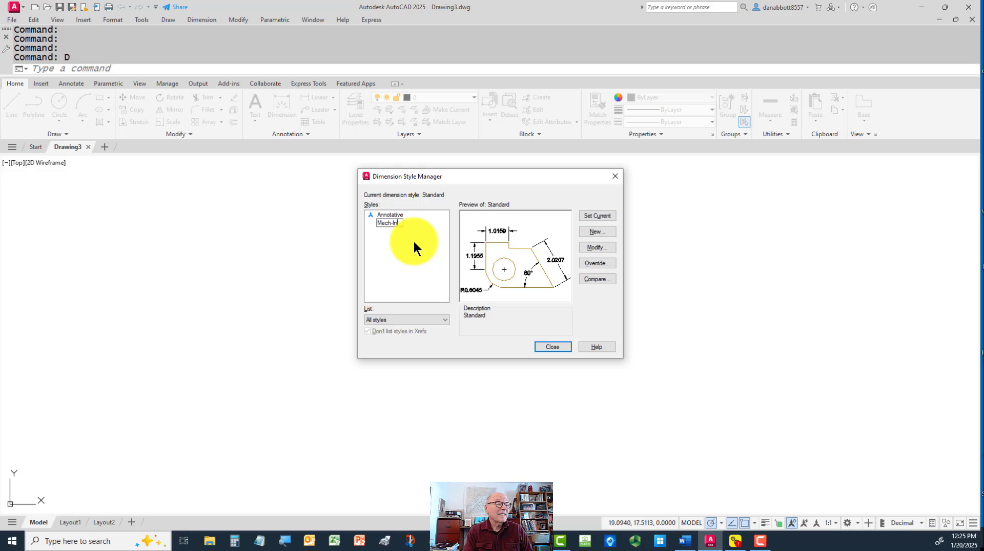
click(414, 245)
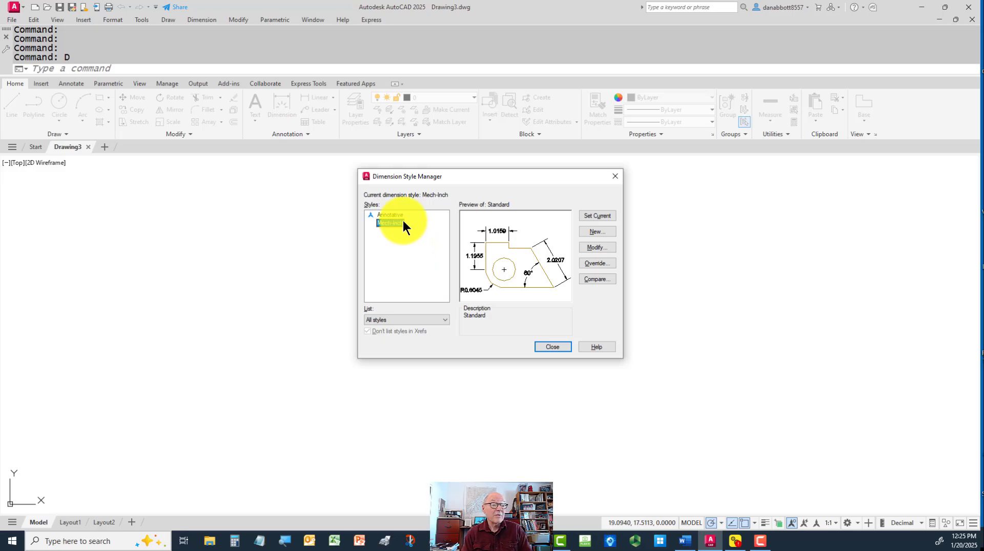
Delete the Annotative dimension style and close the Dimension Style Manager
click(388, 215)
right_click(387, 215)
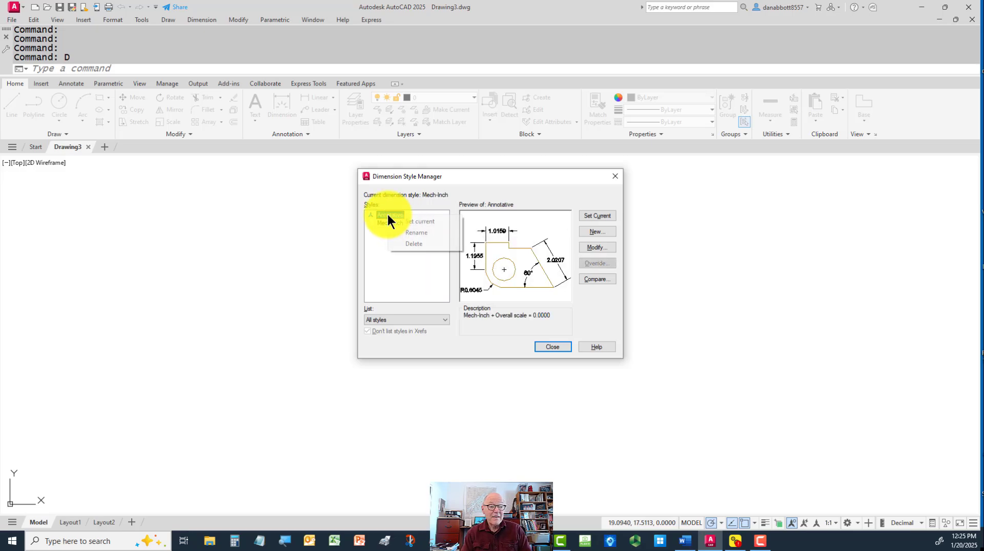
click(414, 245)
click(513, 276)
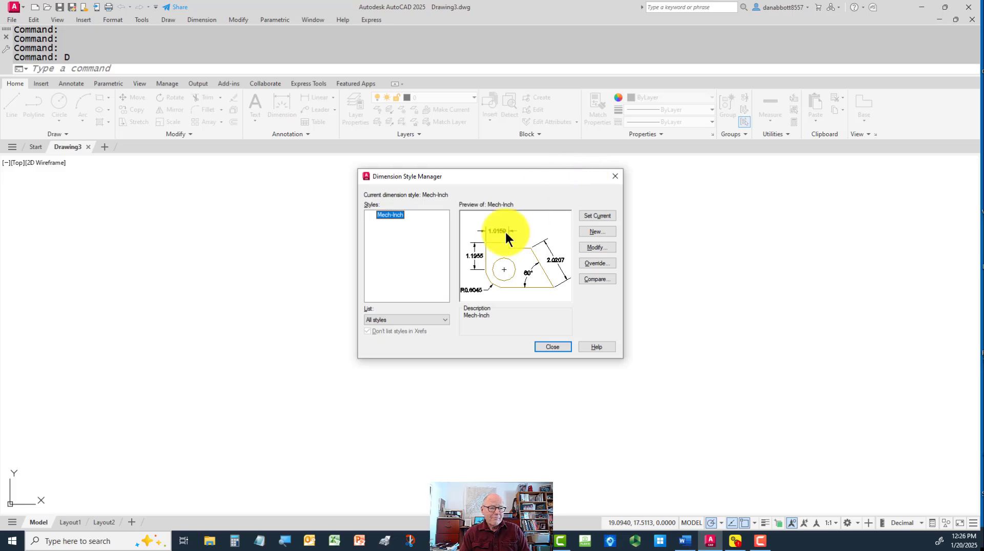
click(547, 348)
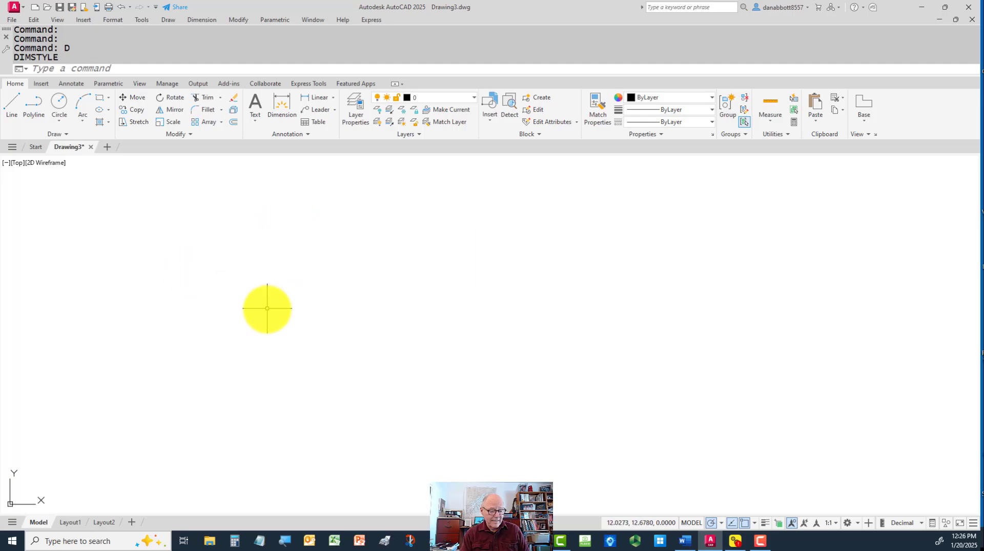
Draw a small circle of about 0.82 radius and a much larger circle to its right in model space
text(c)
key(Return)
click(267, 312)
click(275, 326)
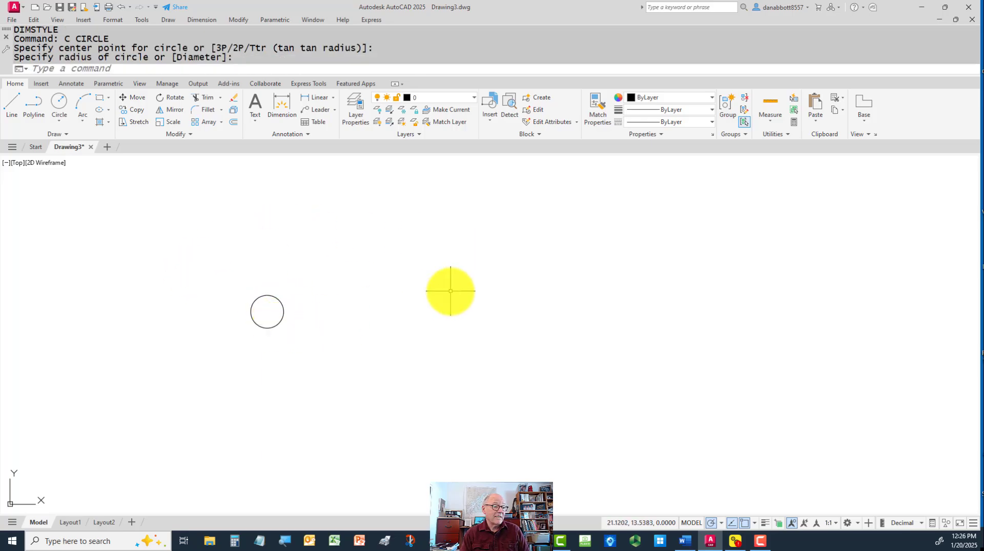
key(Return)
click(530, 302)
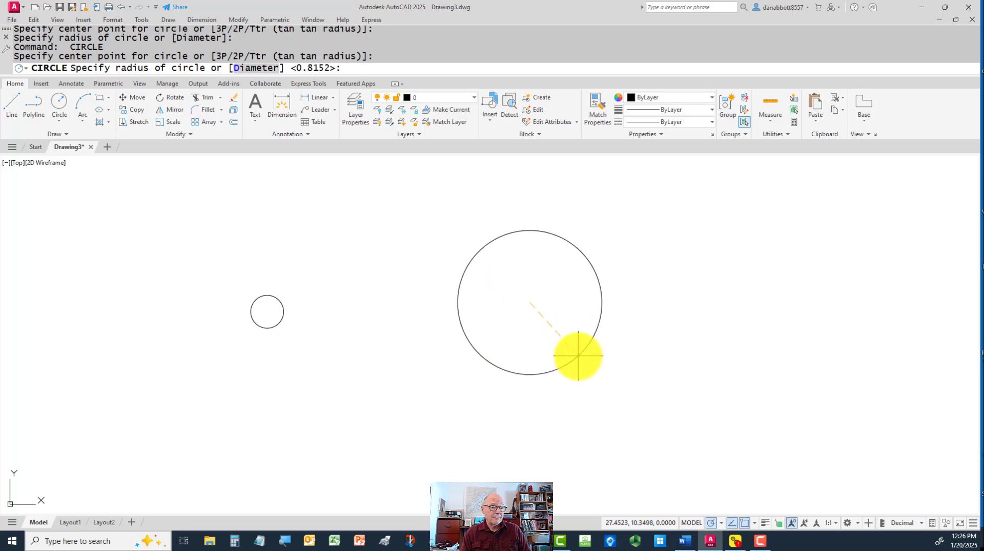
click(576, 356)
Add center marks to the small and the large circle with CENTERMARK
text(centermark)
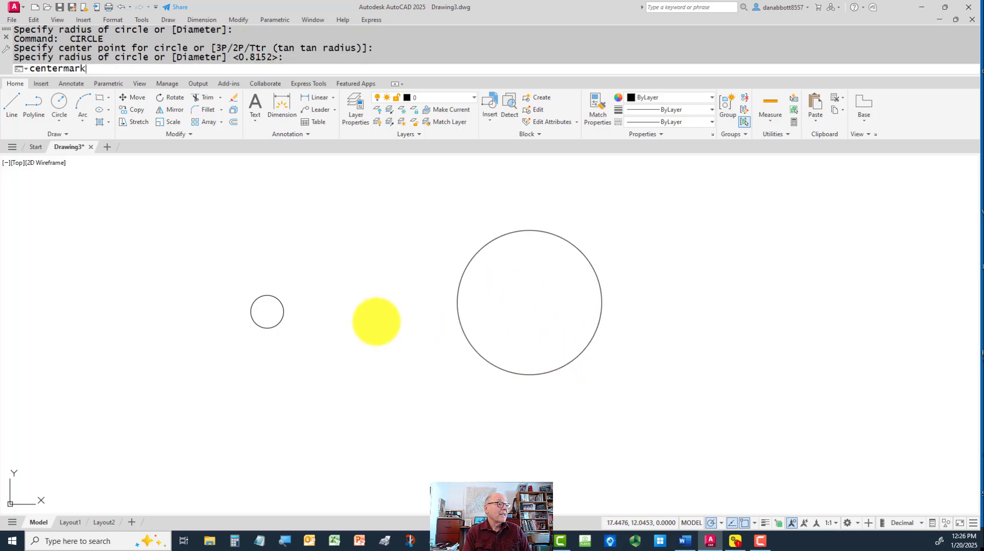
key(Return)
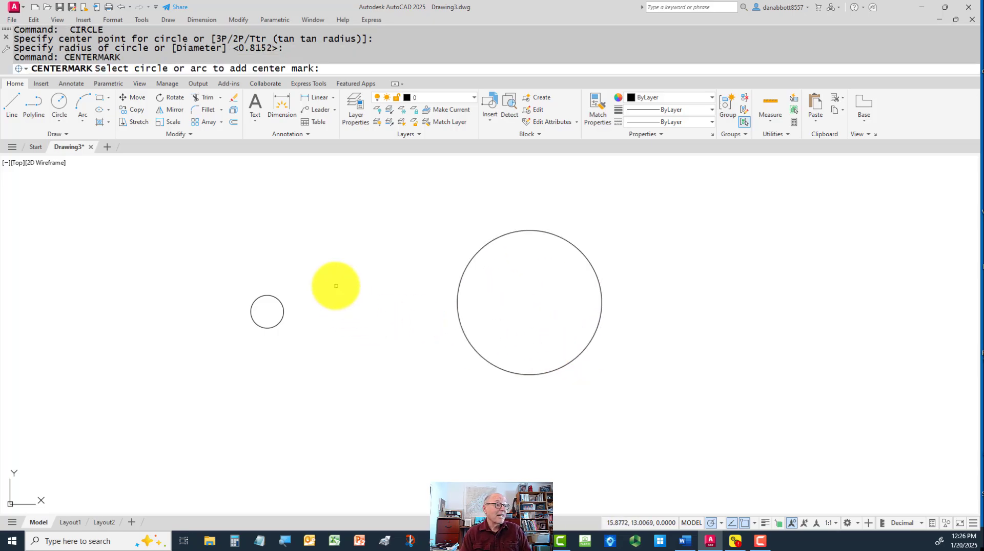
click(277, 303)
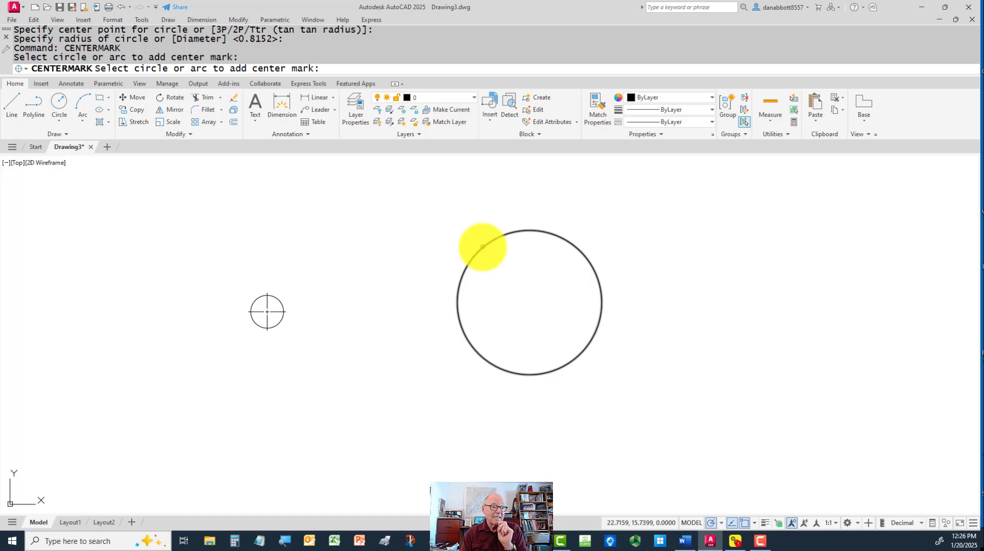
click(482, 246)
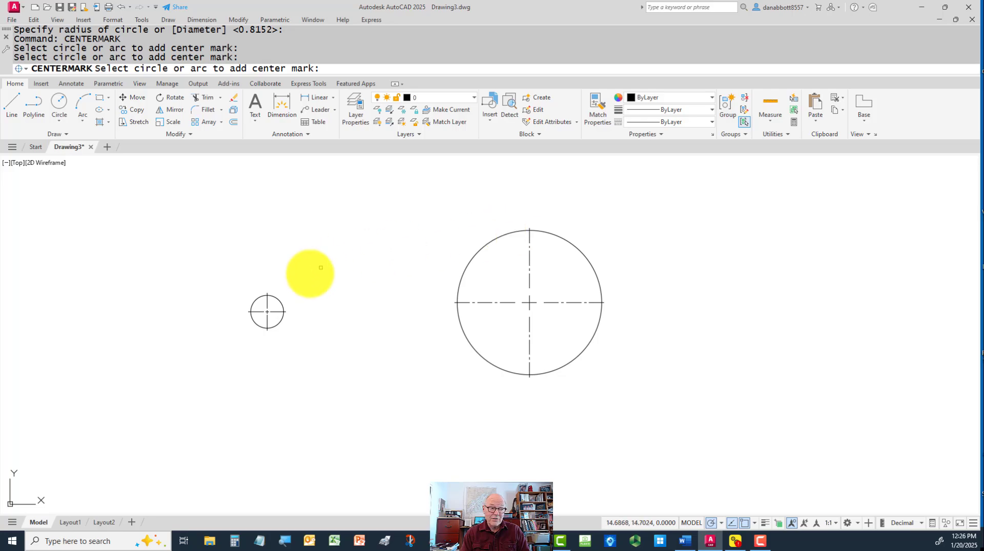
End the CENTERMARK command and stretch the large circle's center mark farther beyond the circle's right edge
key(Escape)
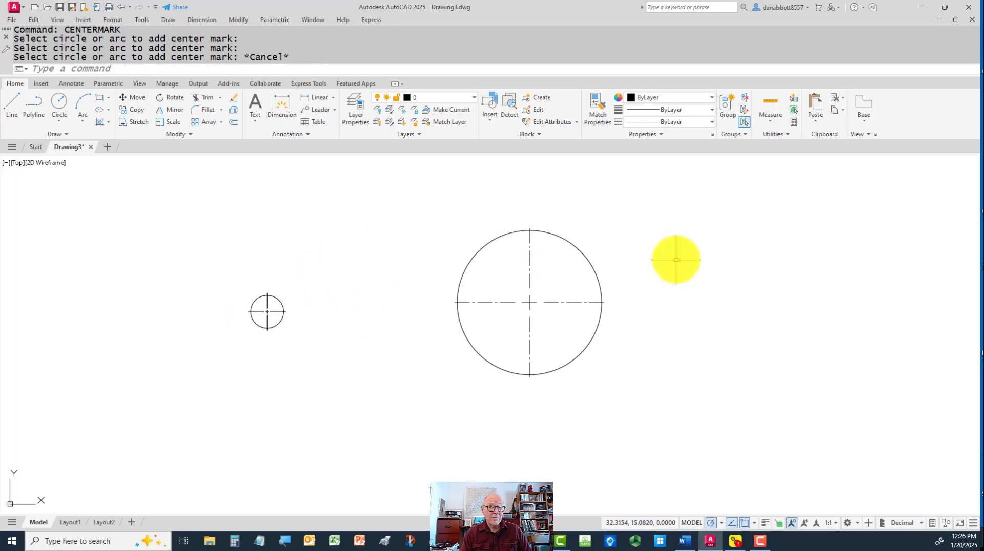
click(680, 222)
key(Escape)
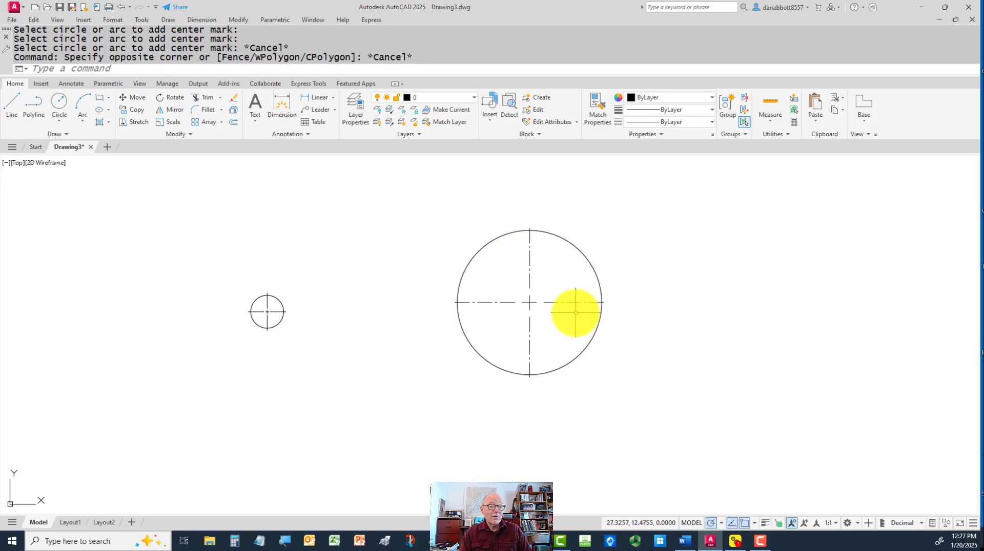
click(555, 302)
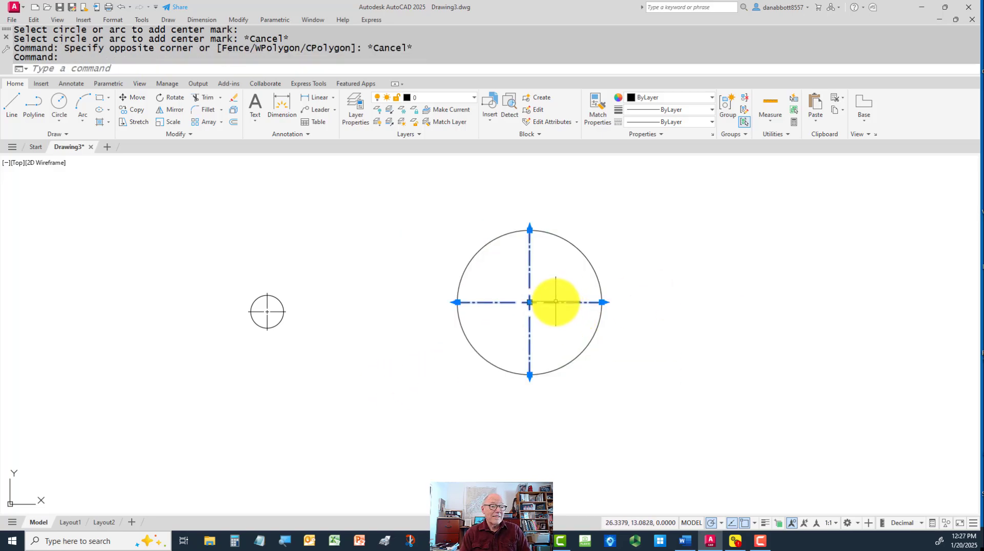
click(602, 302)
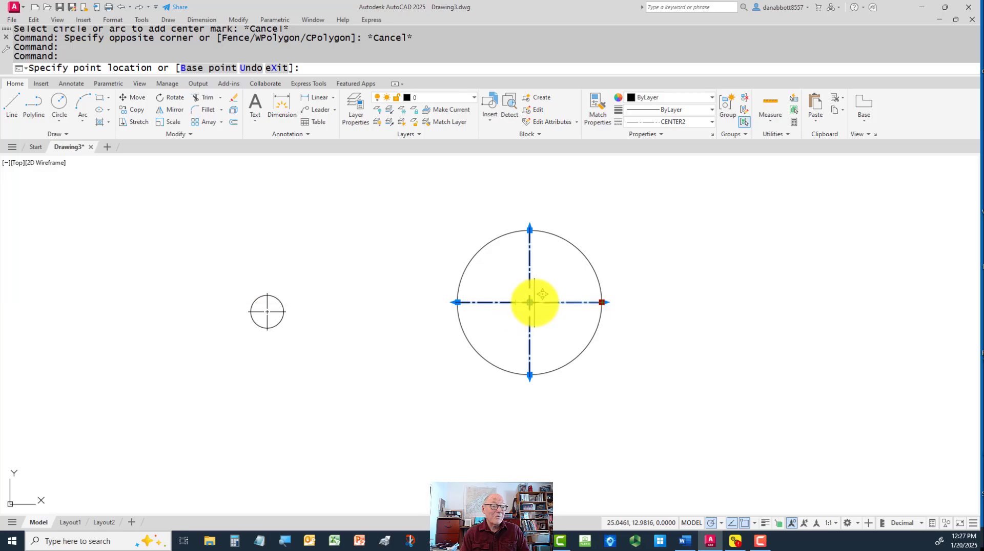
click(602, 303)
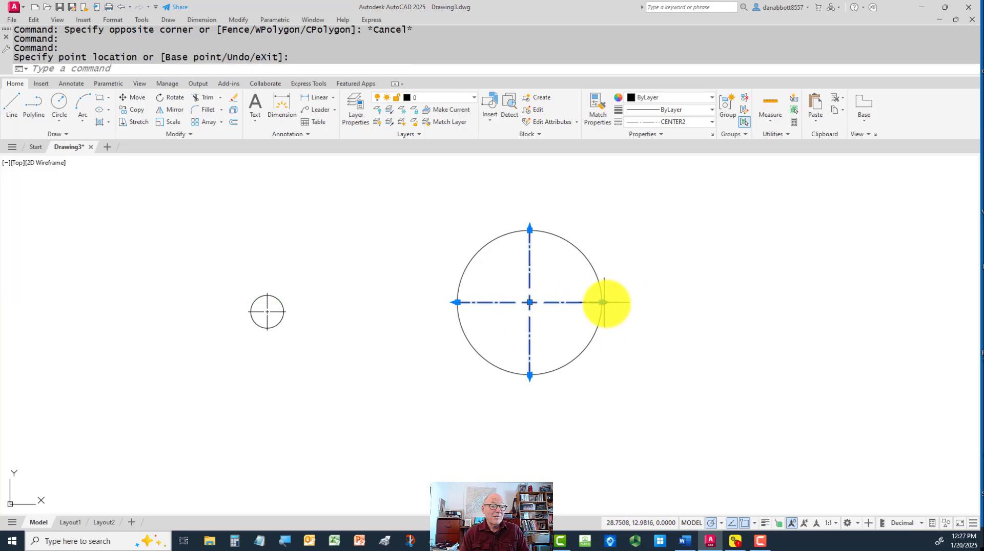
click(603, 302)
click(651, 303)
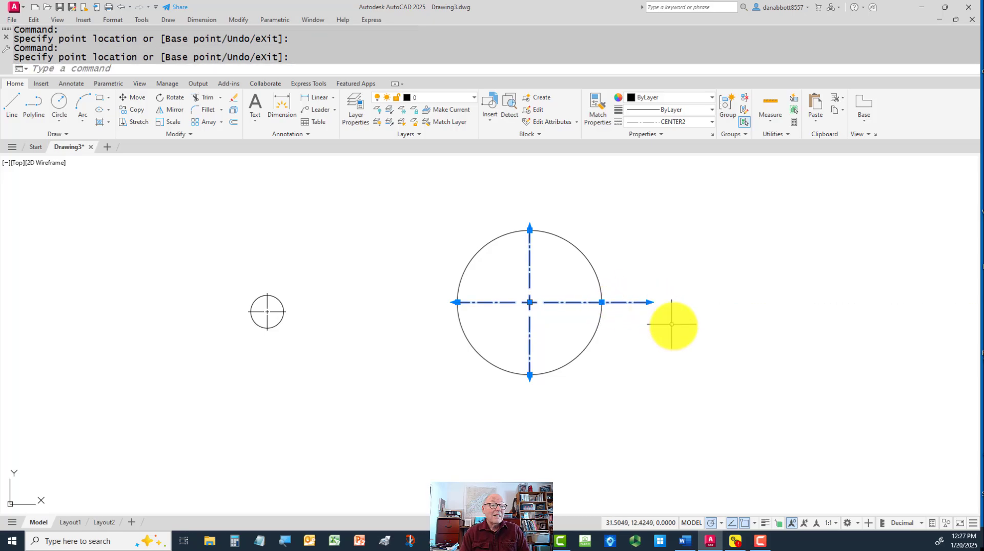
click(650, 302)
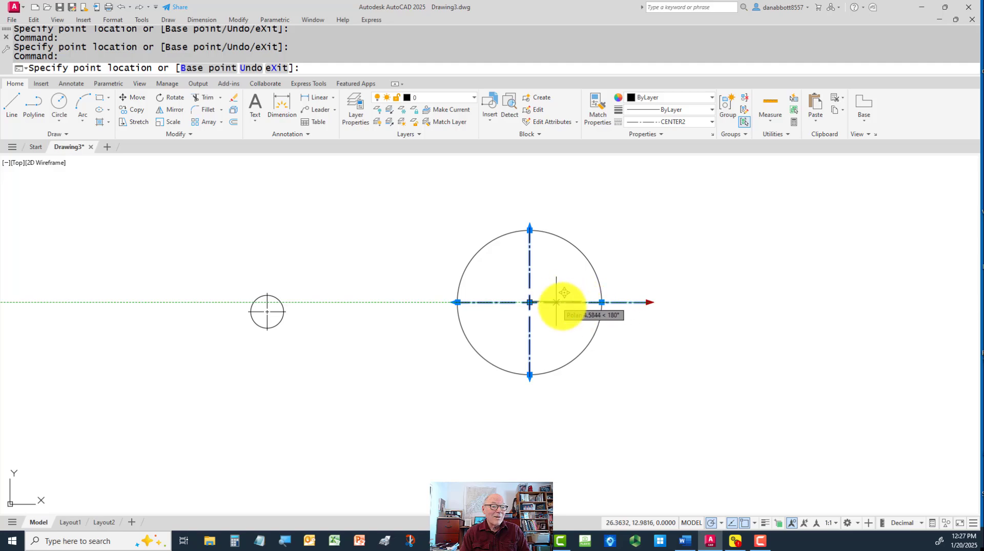
key(Escape)
key(Escape)
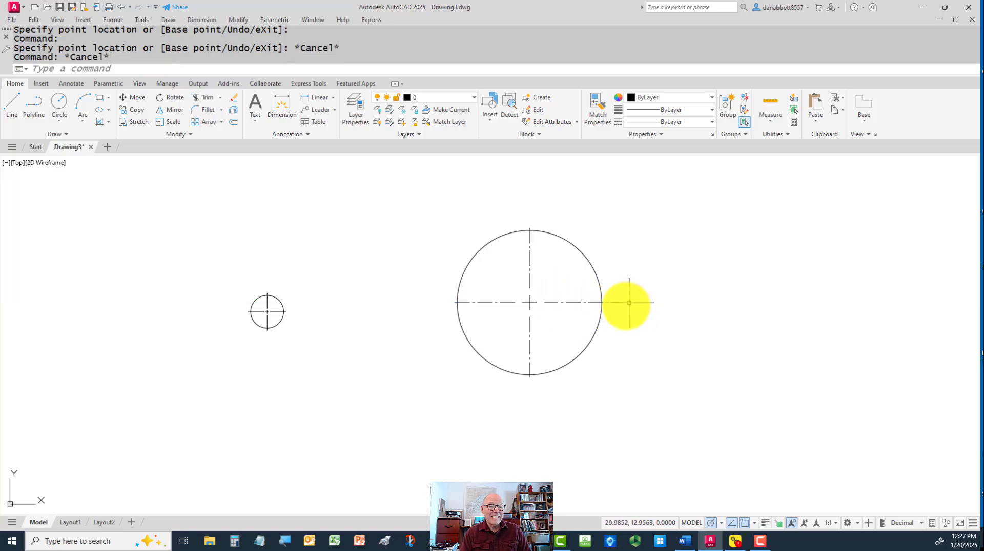
Erase the center marks from the large and the small circle
click(568, 301)
key(Delete)
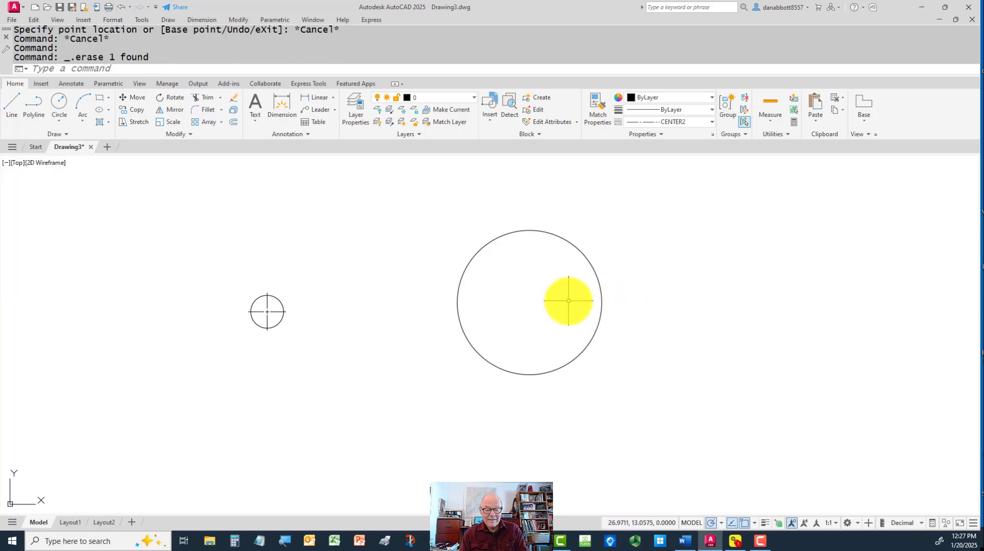
click(274, 312)
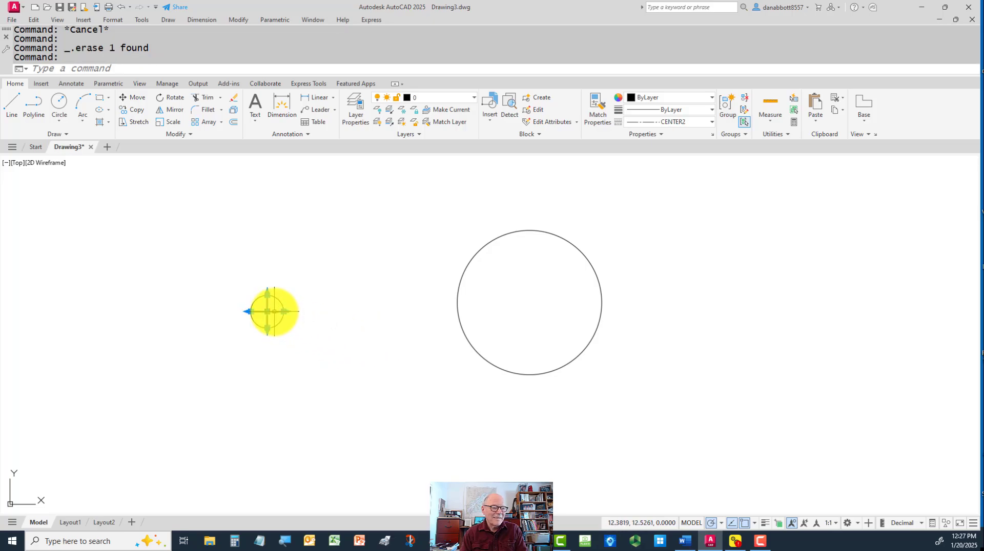
key(Delete)
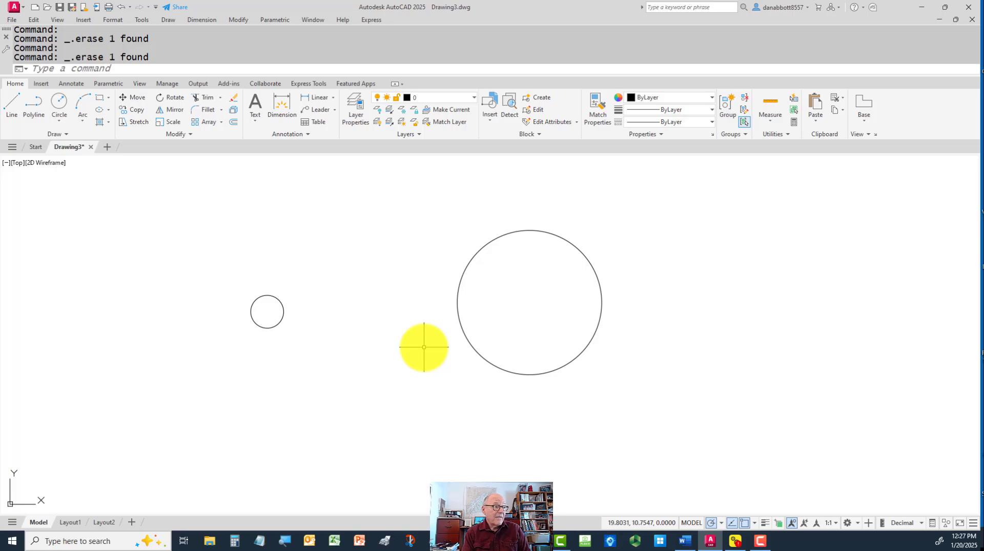
Try DIMCENTER marks on the small and the large circle, and undo both marks
text(DC)
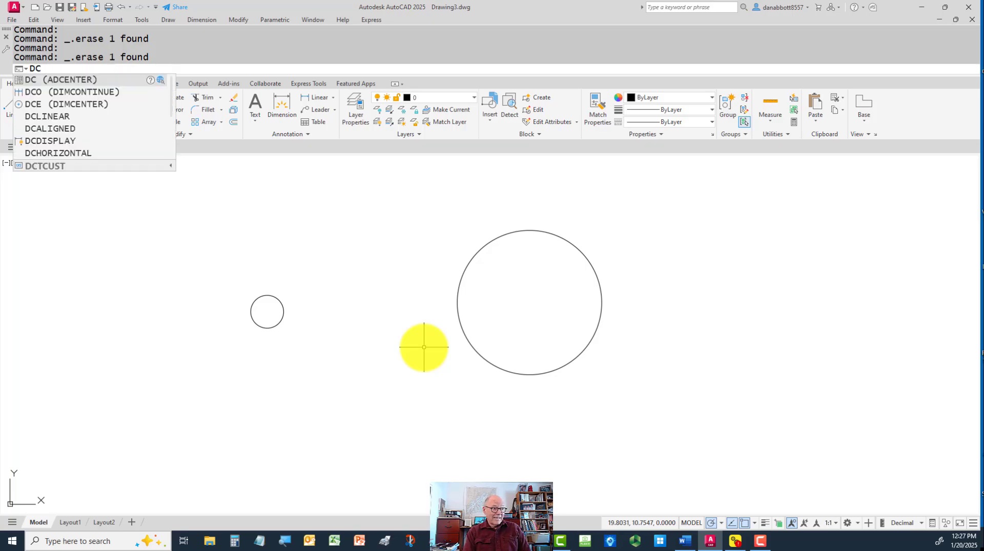
key(BackSpace)
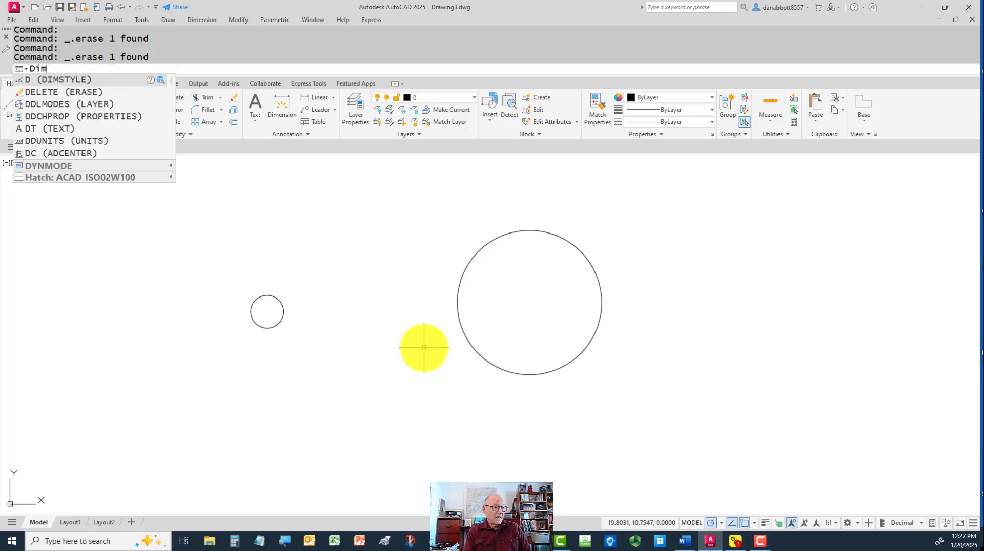
text(IMCenter)
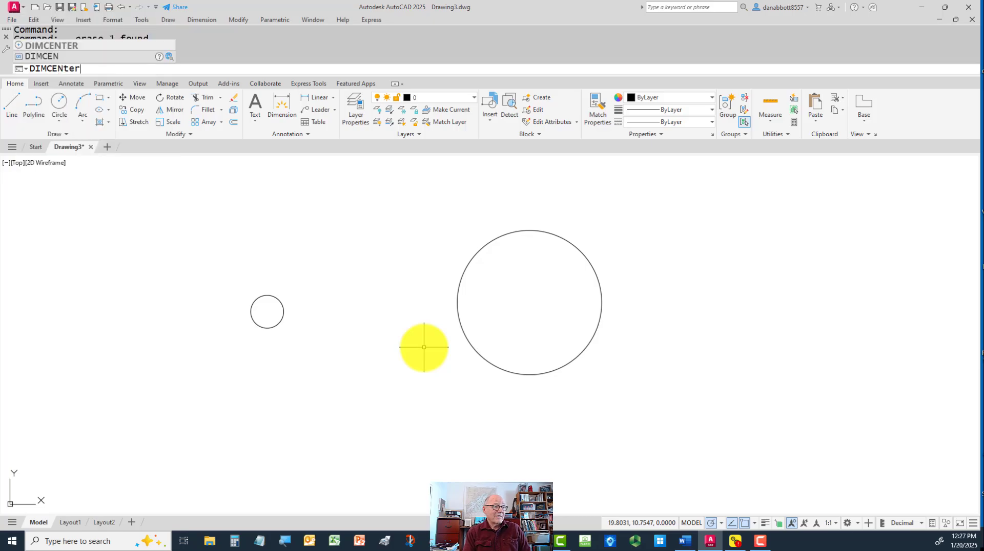
key(Return)
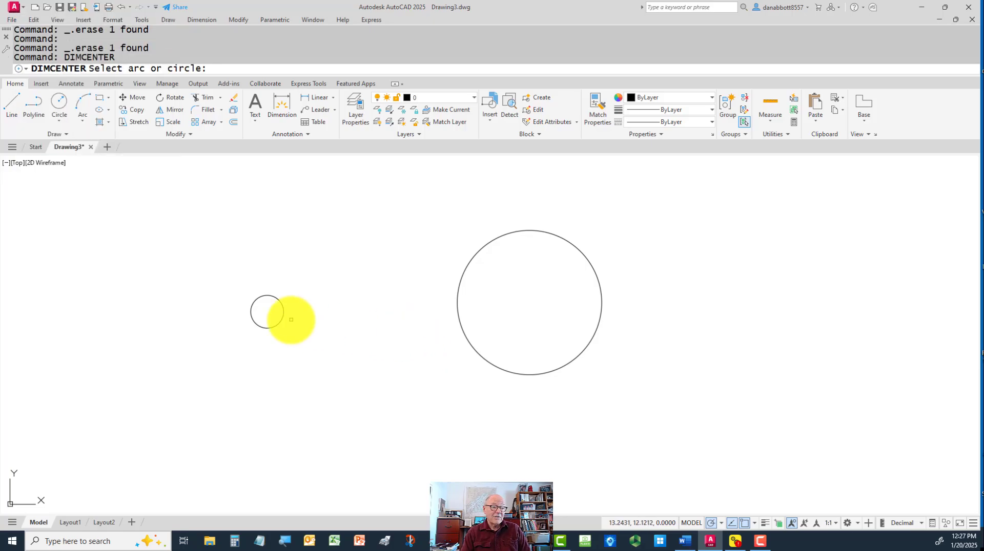
click(280, 301)
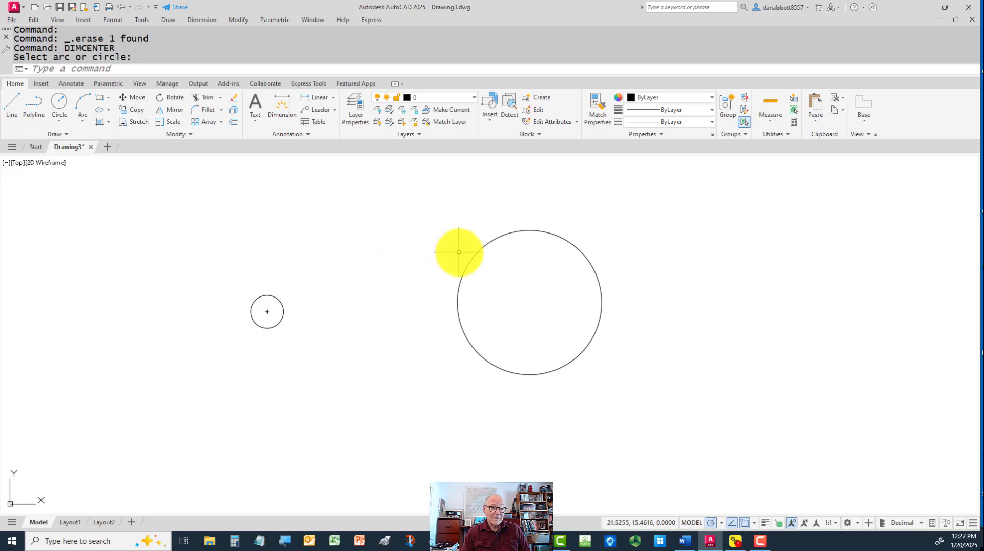
key(Return)
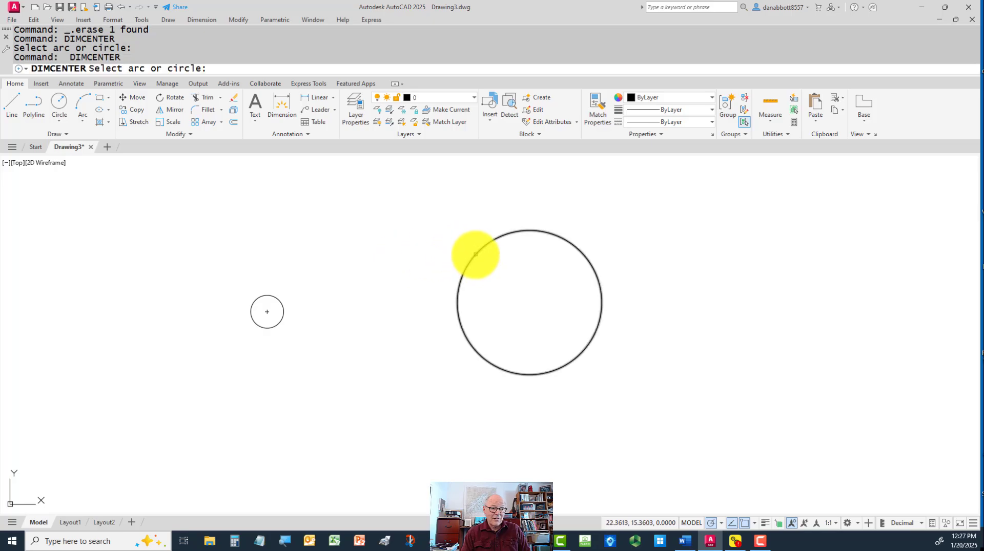
click(474, 254)
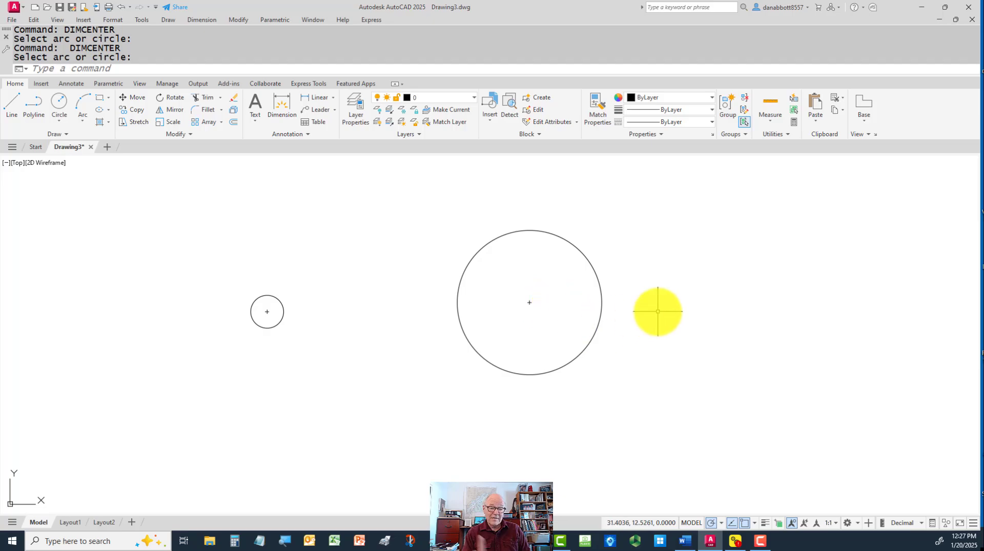
text(u)
key(Return)
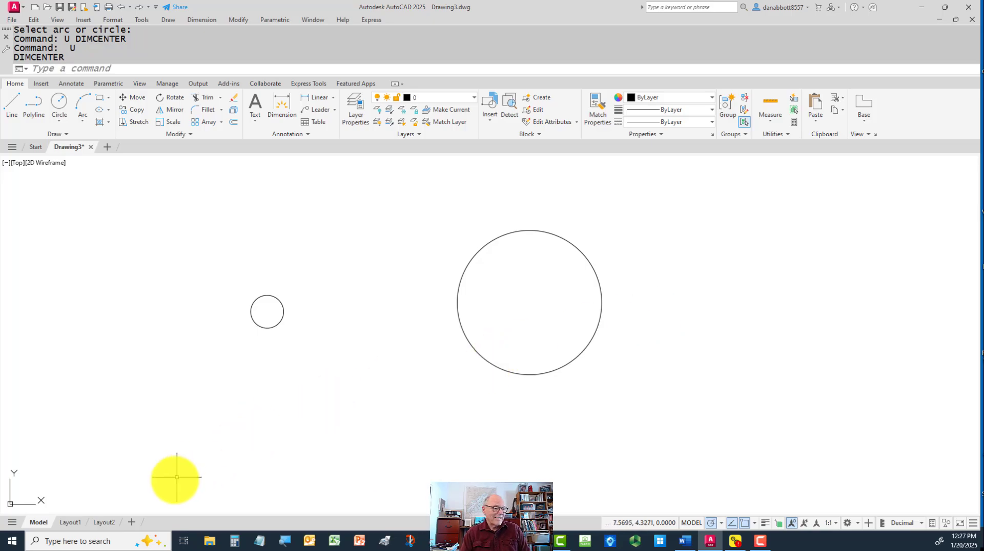
Switch to Layout1, fit both circles in the active viewport and set the viewport scale to 1:2
click(72, 522)
click(479, 334)
scroll(479, 334, down, 2)
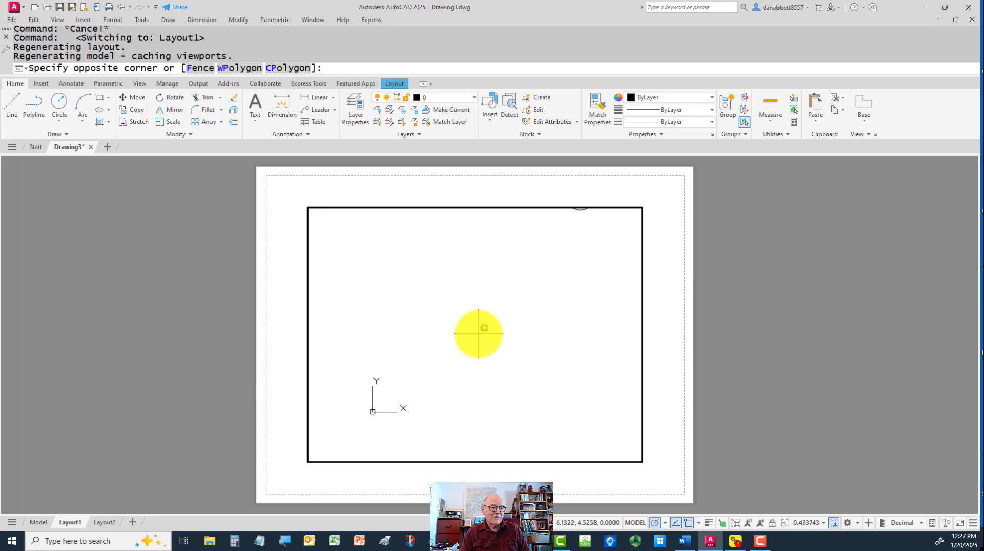
middle_click(478, 334)
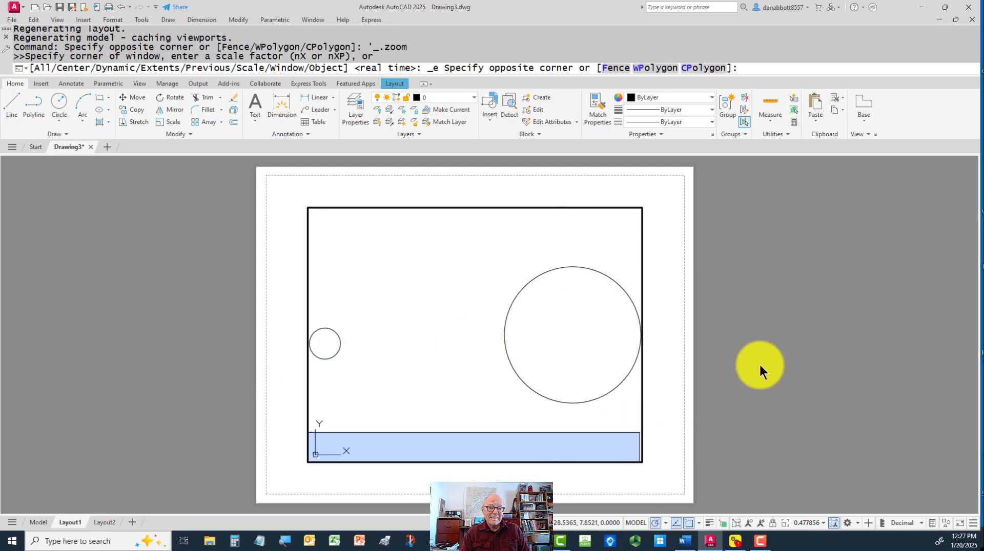
click(530, 426)
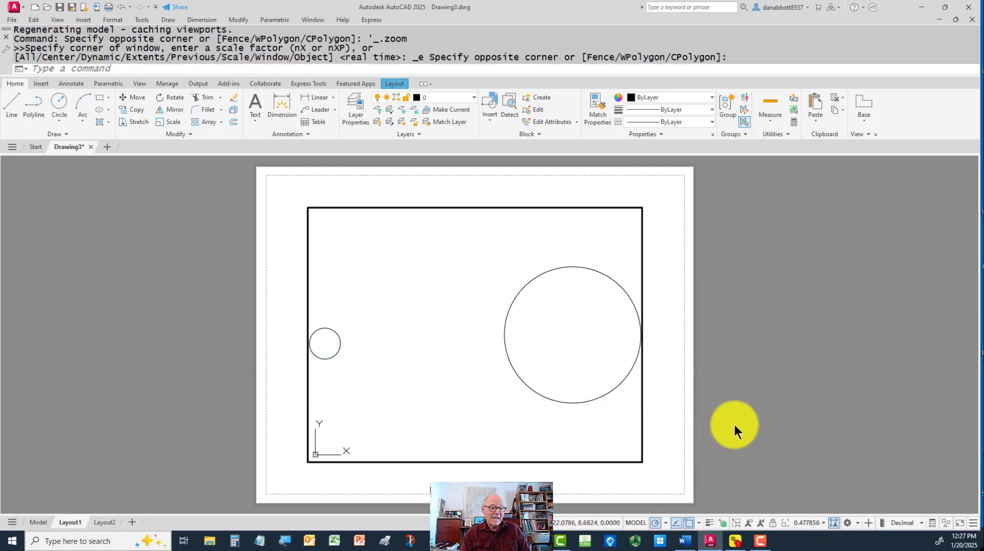
click(823, 523)
click(795, 227)
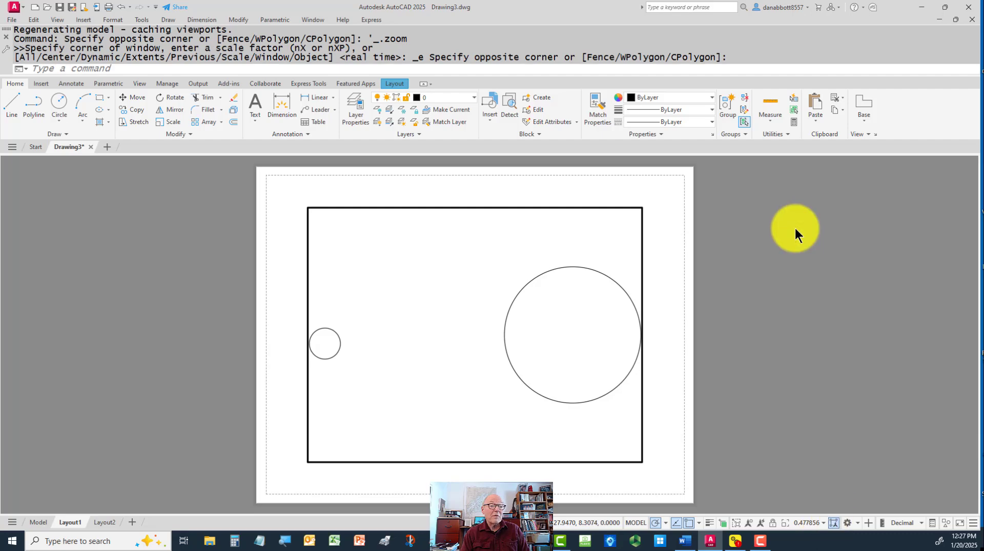
Return to paper space and stretch the viewport's upper-right and lower-left corners outward toward the printable margins so both circles fit
double_click(658, 280)
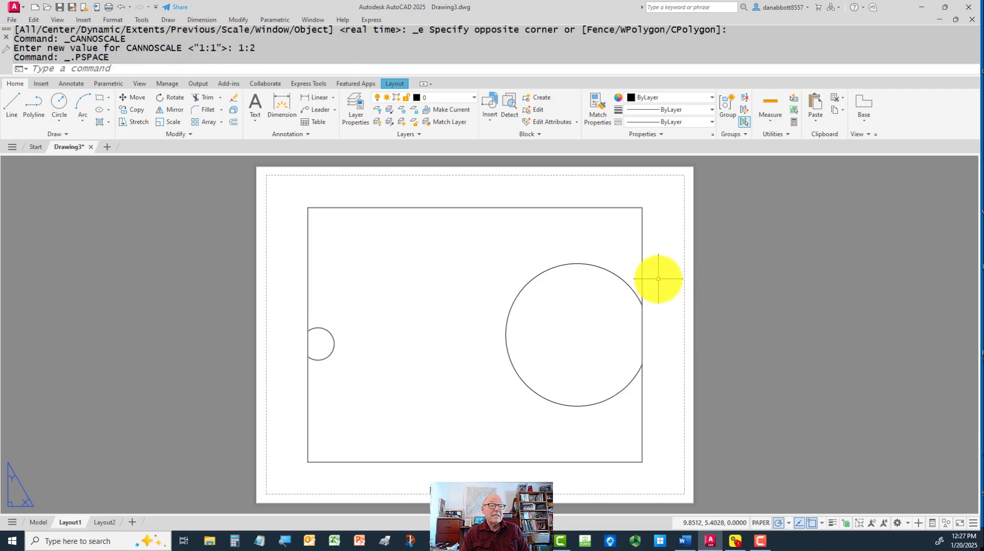
click(636, 207)
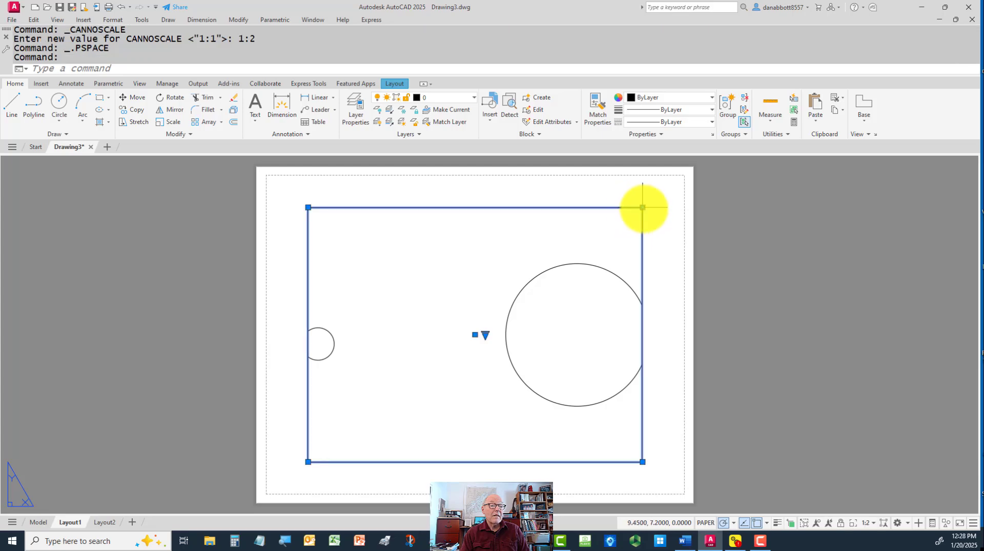
click(642, 208)
click(671, 177)
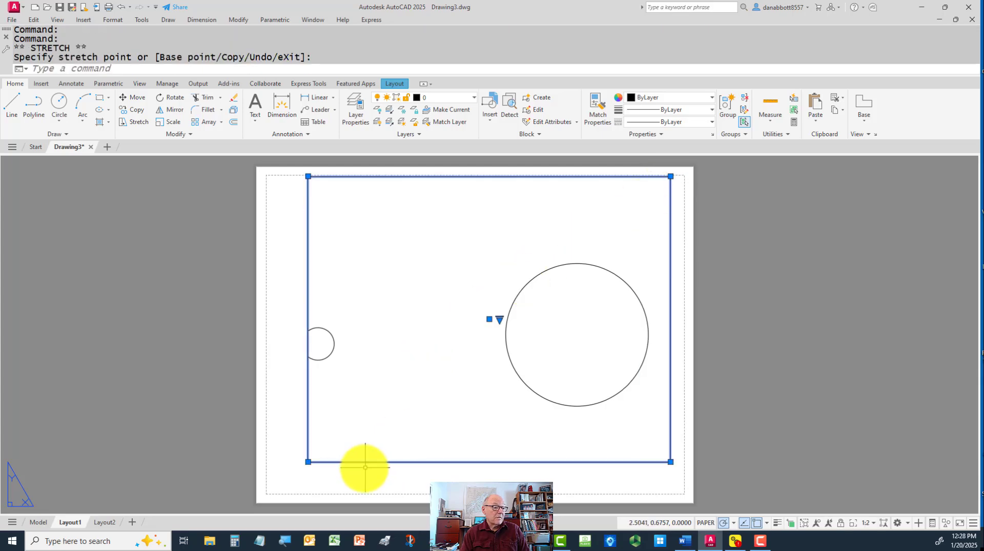
click(308, 463)
click(267, 485)
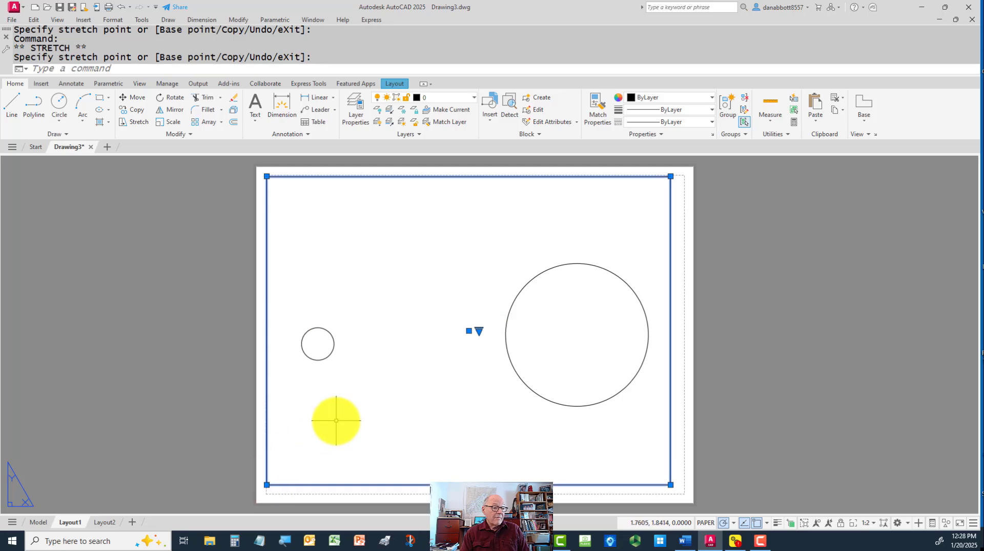
Activate the viewport's model space and add center marks to the small and the large circle with DIMCENTER
double_click(334, 419)
text(DCE)
key(Return)
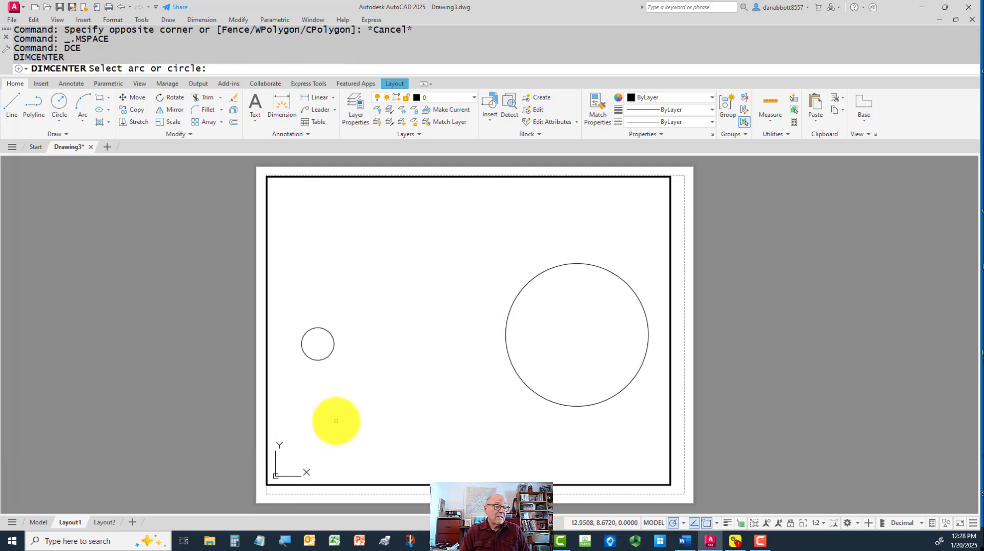
click(321, 362)
key(Return)
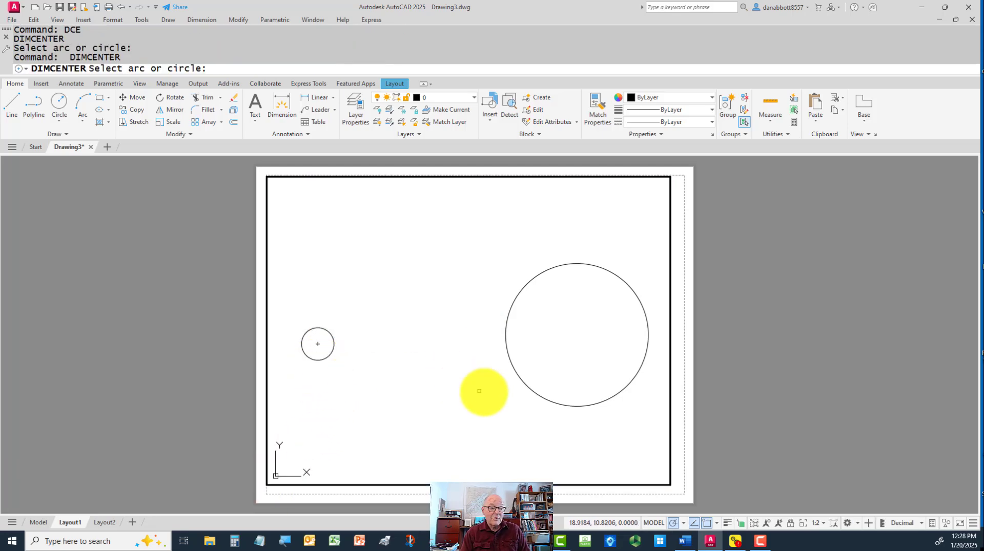
click(537, 396)
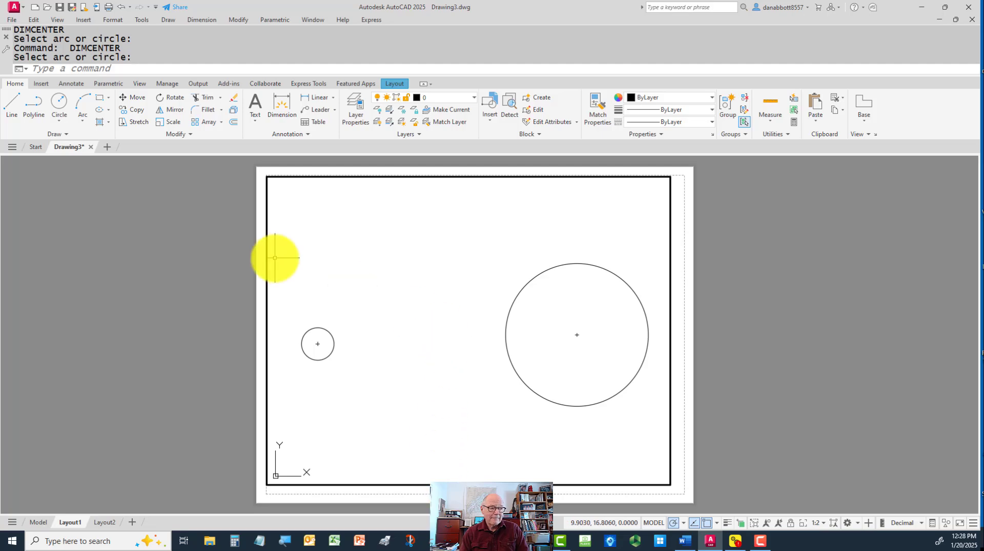
Open the Mech-Inch dimension style for modification and set its baseline spacing to 0.25
text(d)
key(Return)
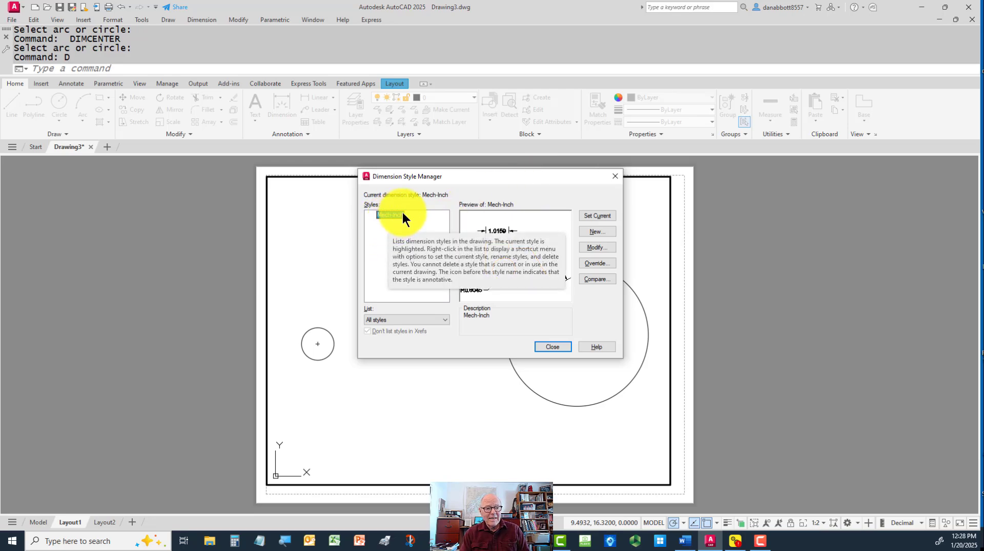
click(595, 245)
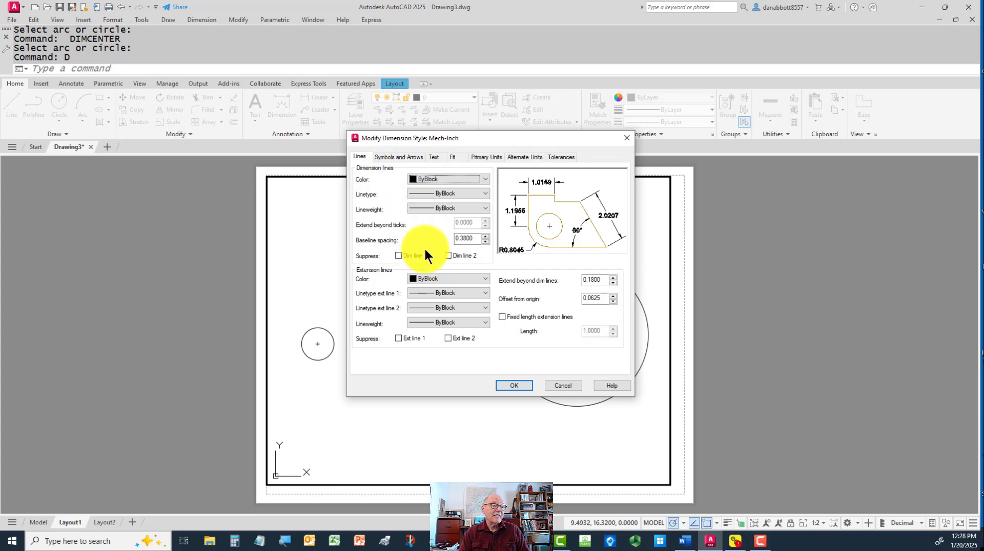
double_click(467, 239)
key(BackSpace)
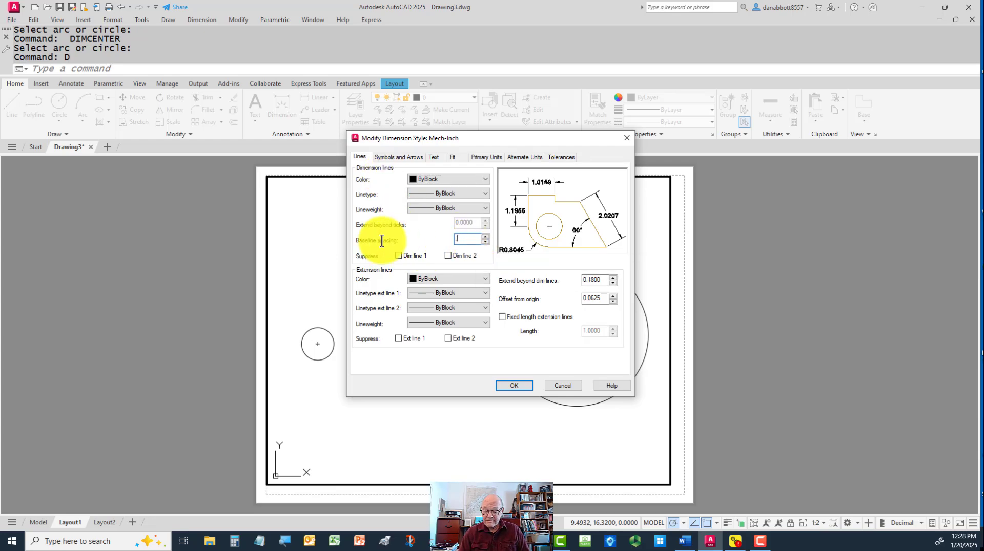
text(.25)
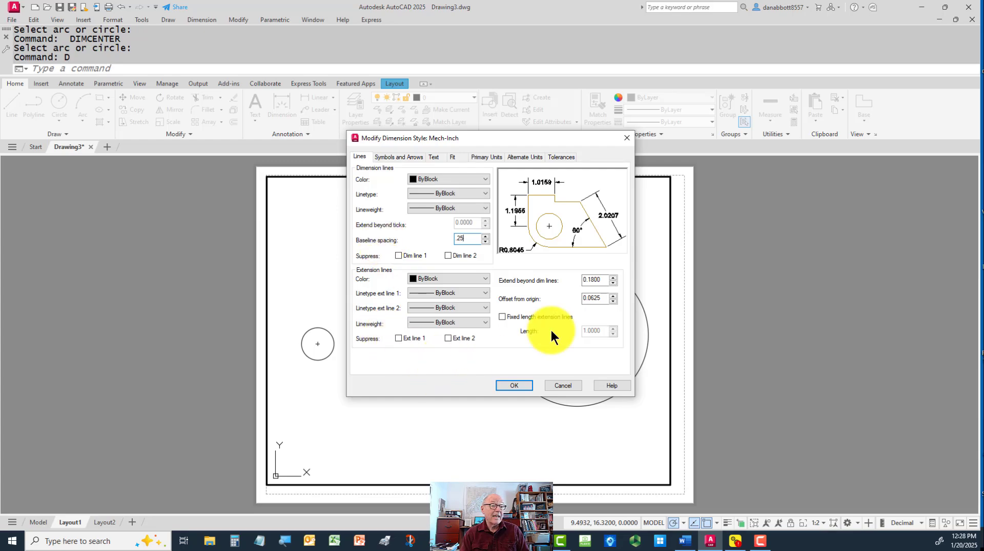
Set the extension lines to extend 0.06 beyond the dimension lines and offset 0.06 from the origin
double_click(595, 281)
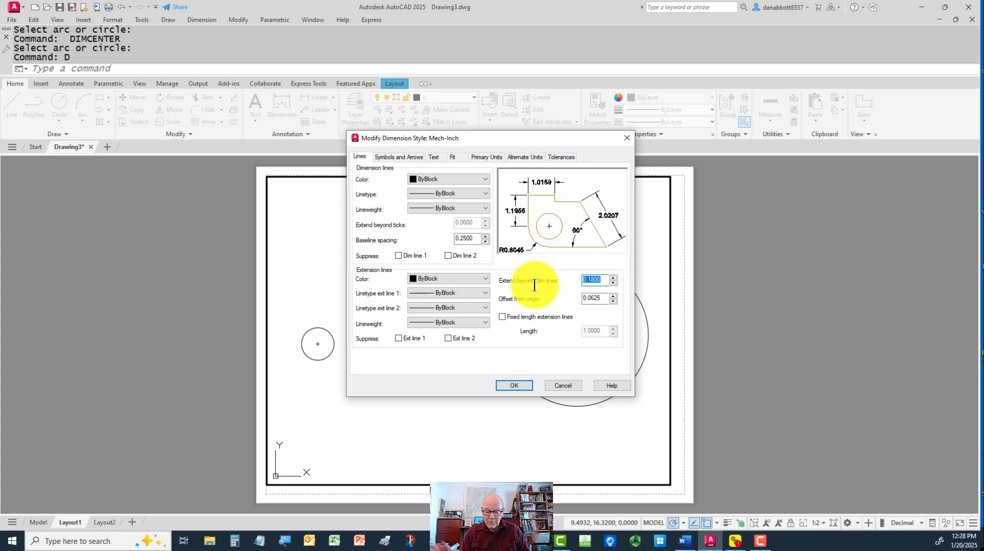
key(BackSpace)
text(.06)
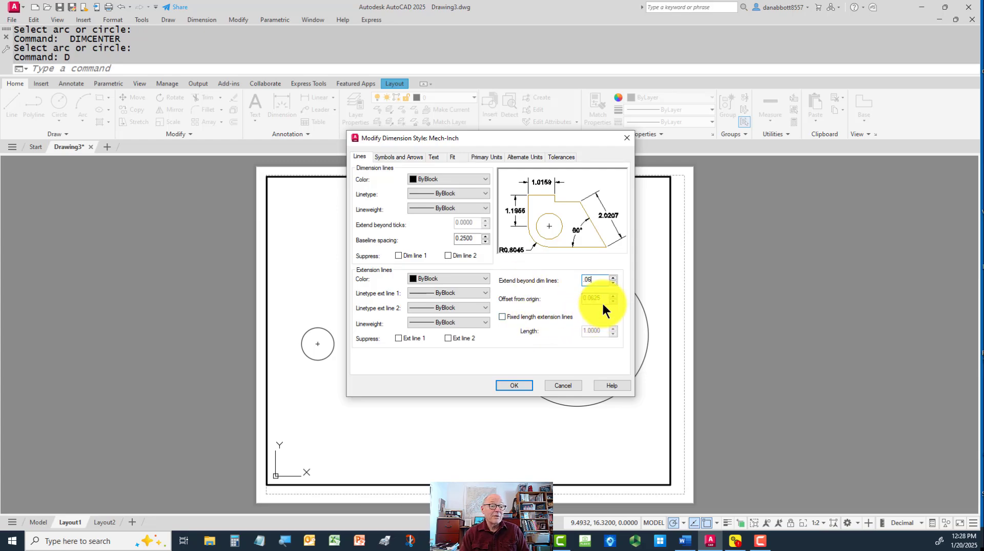
key(Tab)
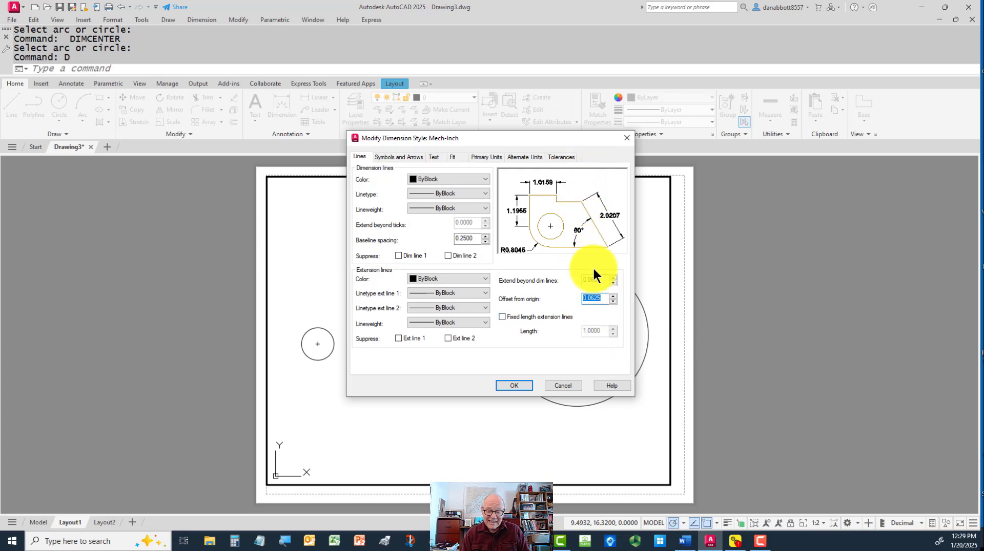
text(.06)
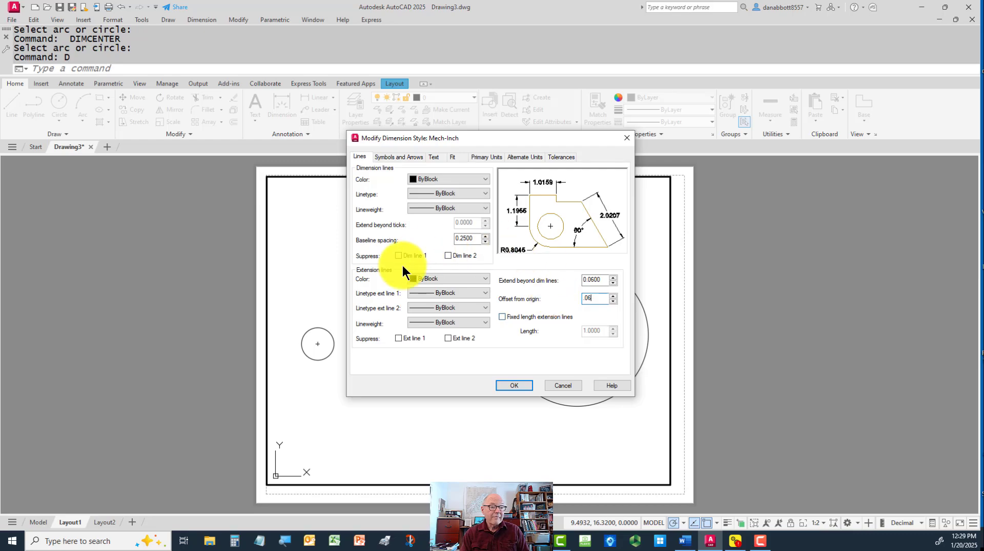
Change the first, second and leader arrowheads to Open 30 and set the arrow size to 0.12
click(386, 158)
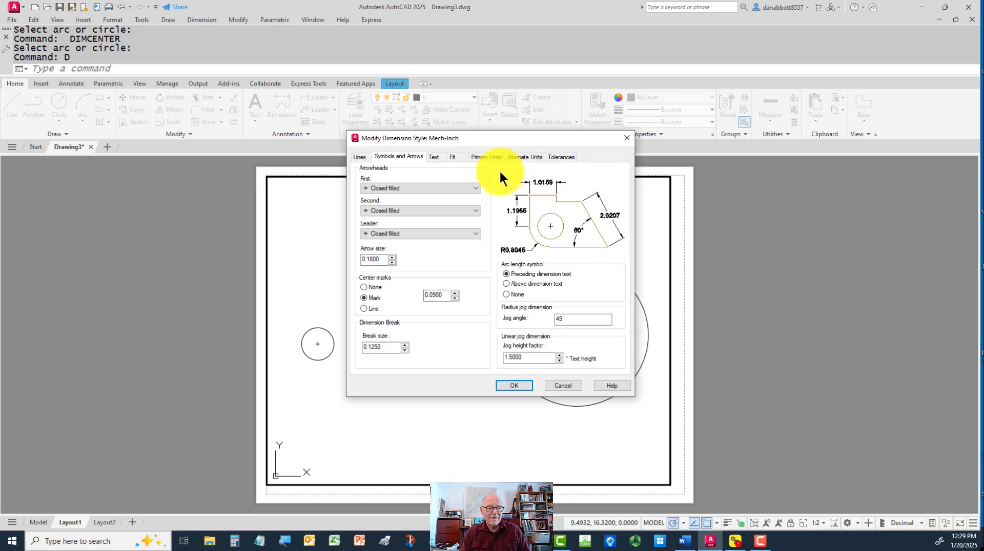
click(474, 188)
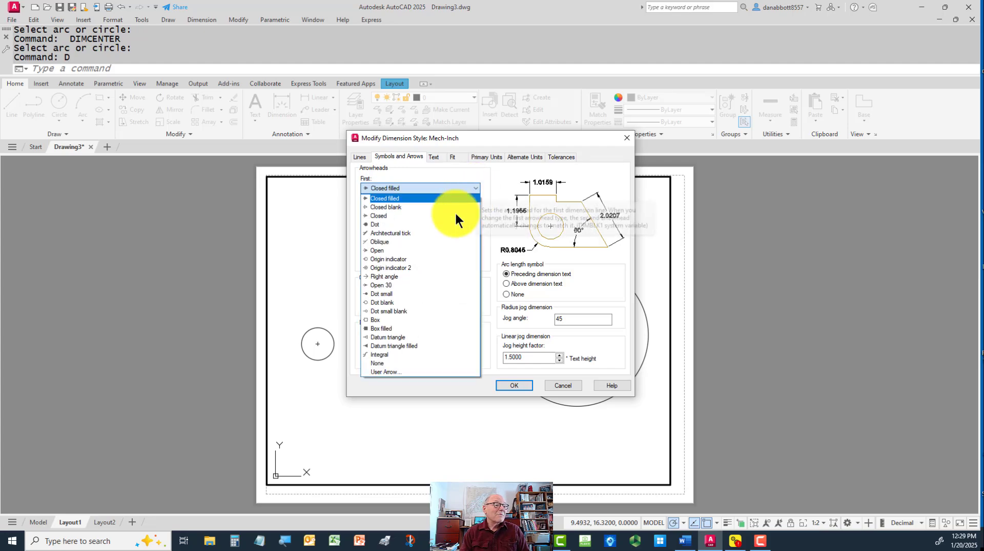
click(386, 285)
click(414, 231)
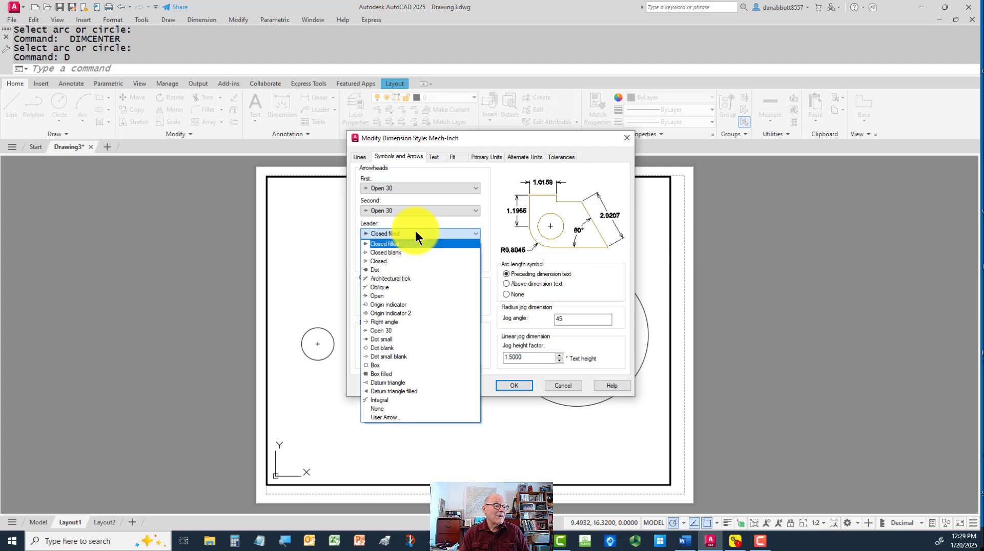
click(387, 330)
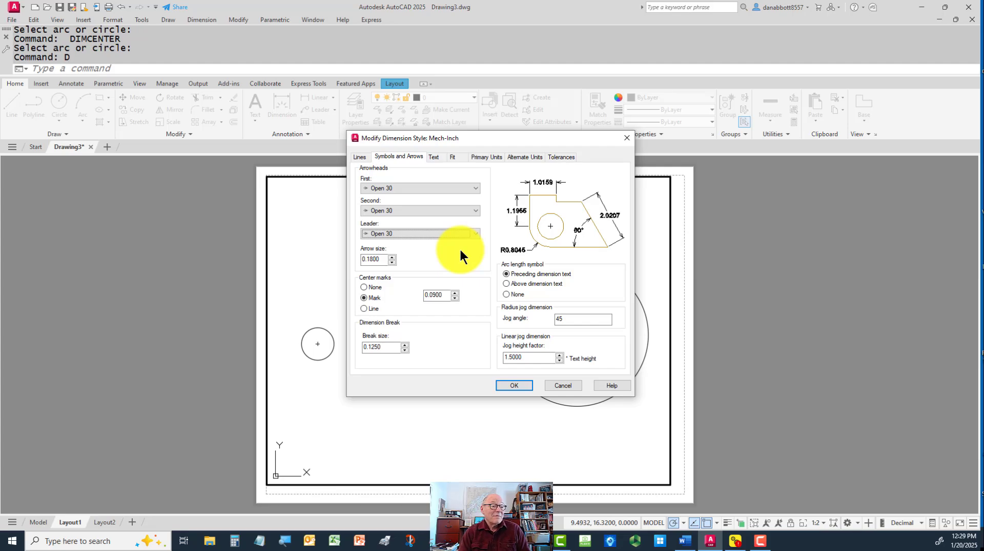
double_click(383, 261)
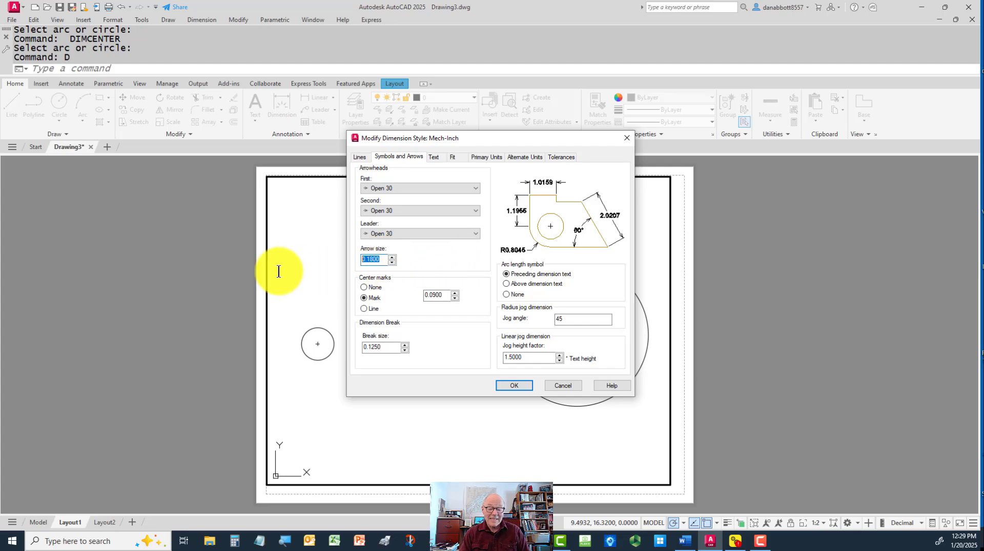
text(.12)
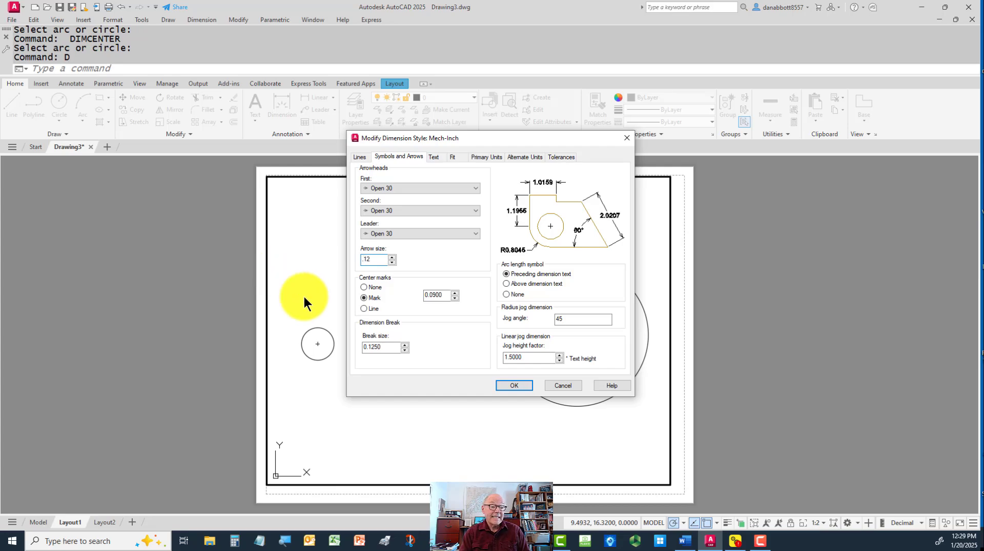
Set the center mark size to 0.06 and switch the center mark type to Line
double_click(437, 295)
text(.06)
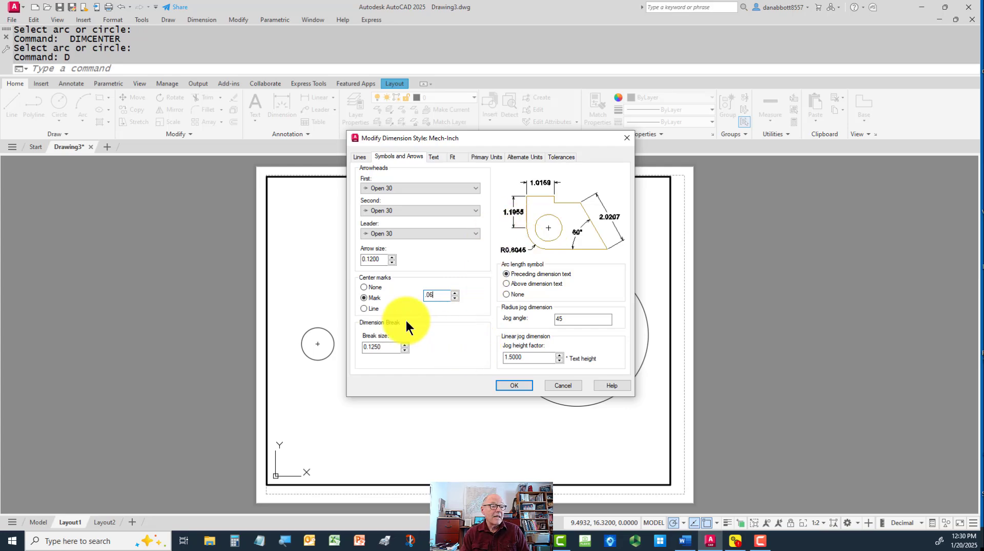
click(363, 308)
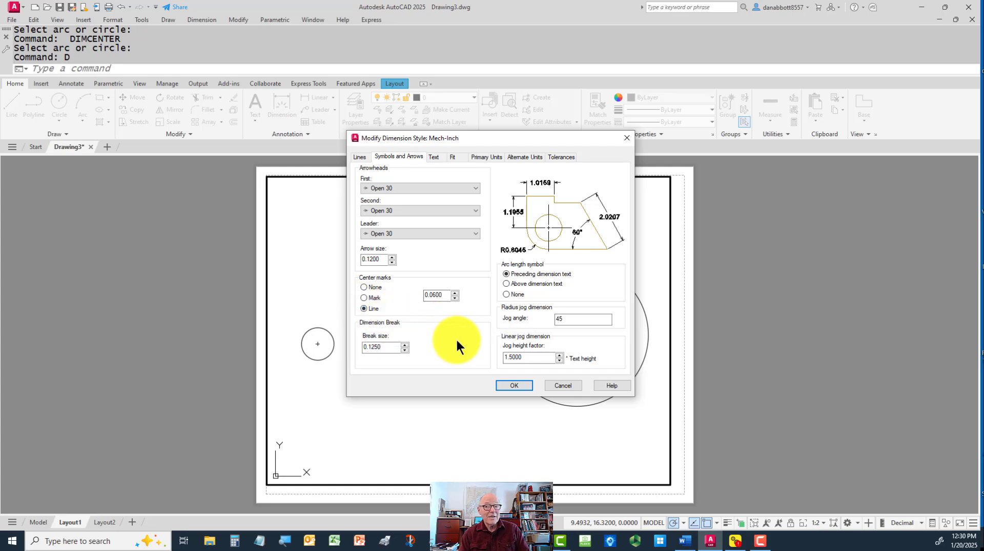
Open the text style manager from the dimension style's text settings and rename the Annotative text style to Arial-Anno
click(434, 157)
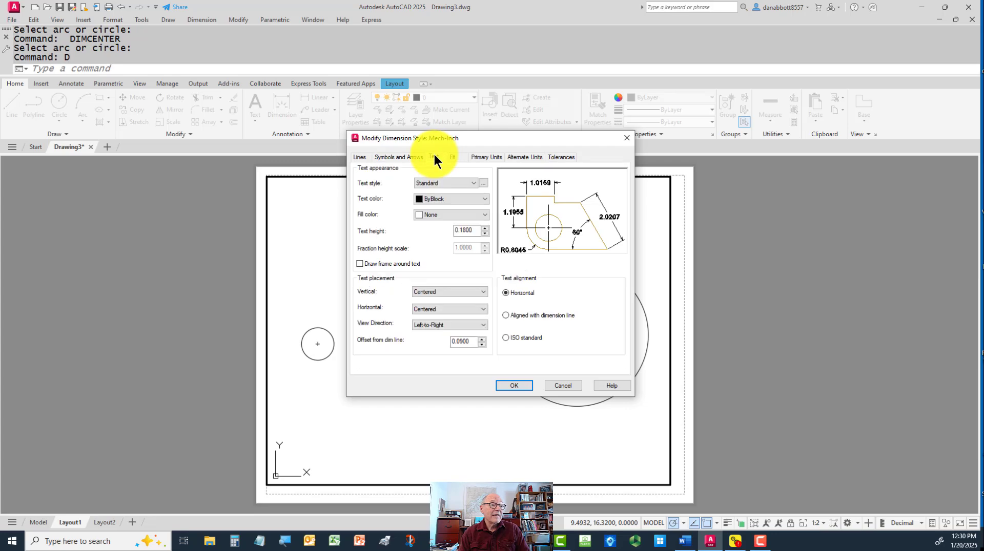
click(484, 183)
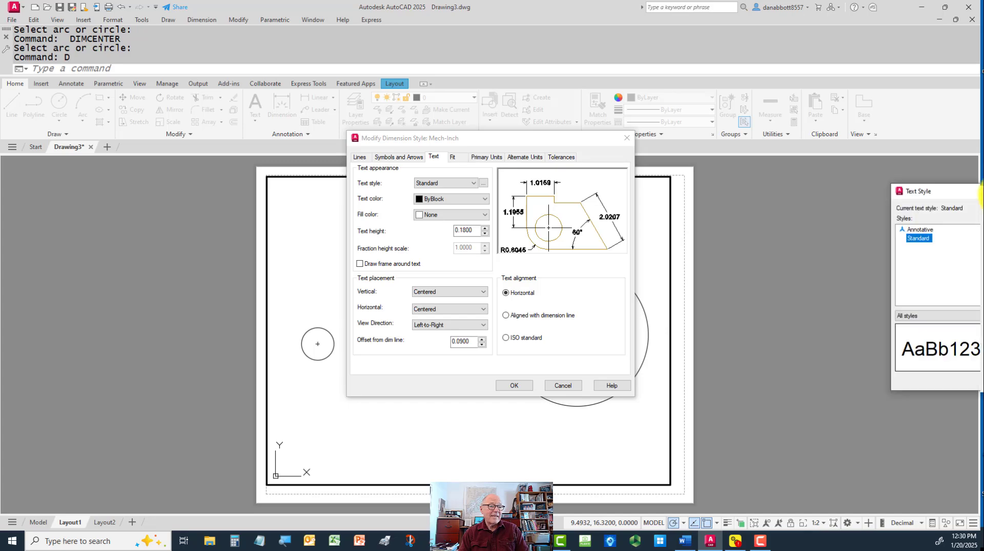
drag(945, 182, 427, 180)
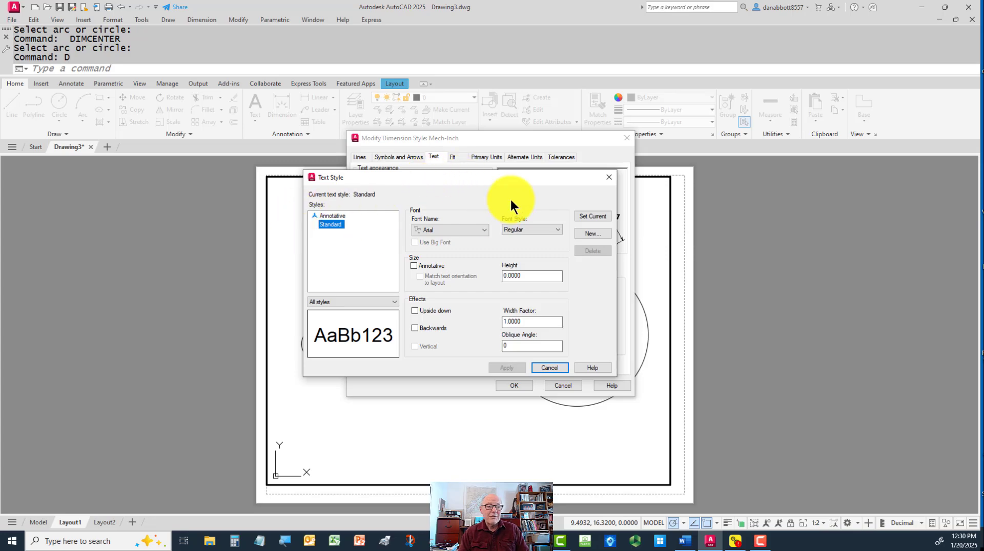
click(337, 215)
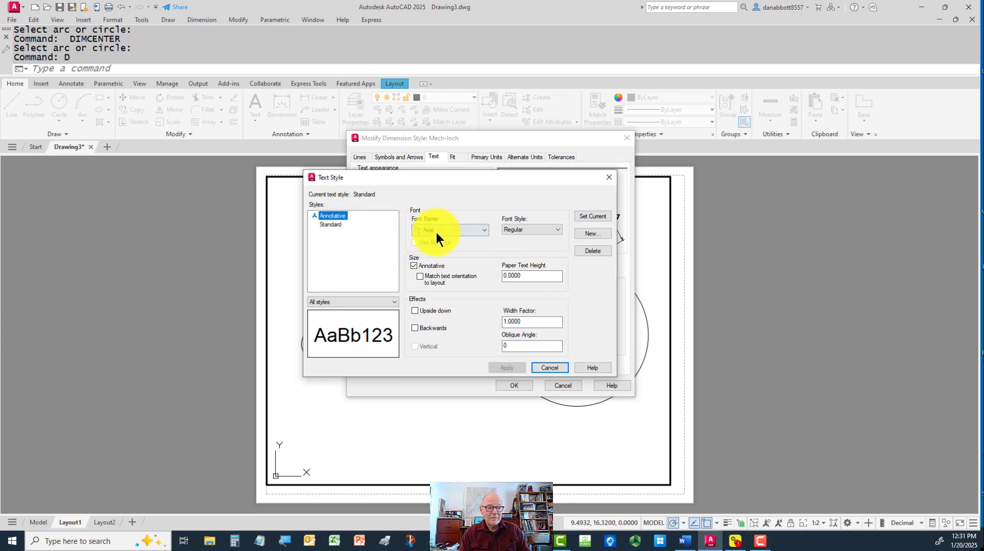
click(323, 225)
click(333, 216)
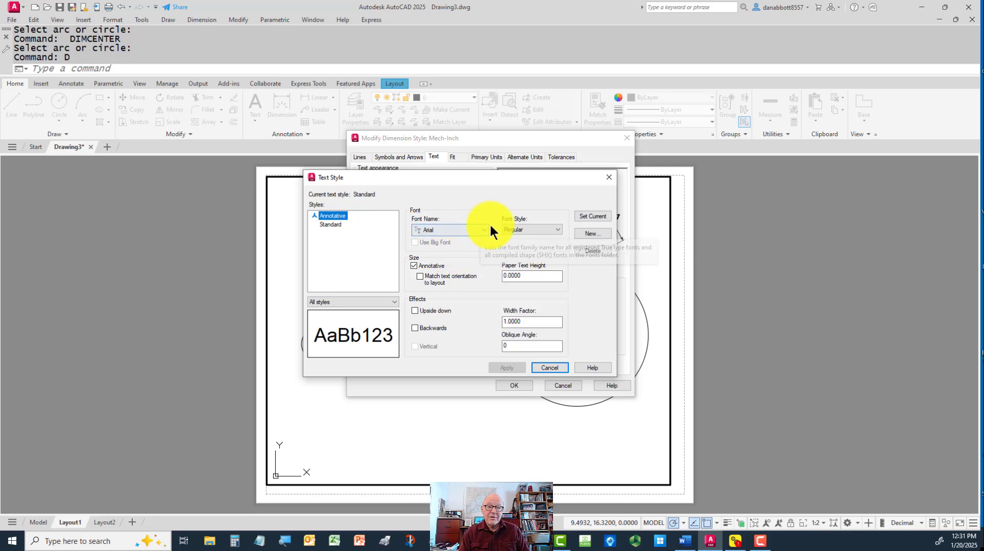
click(344, 214)
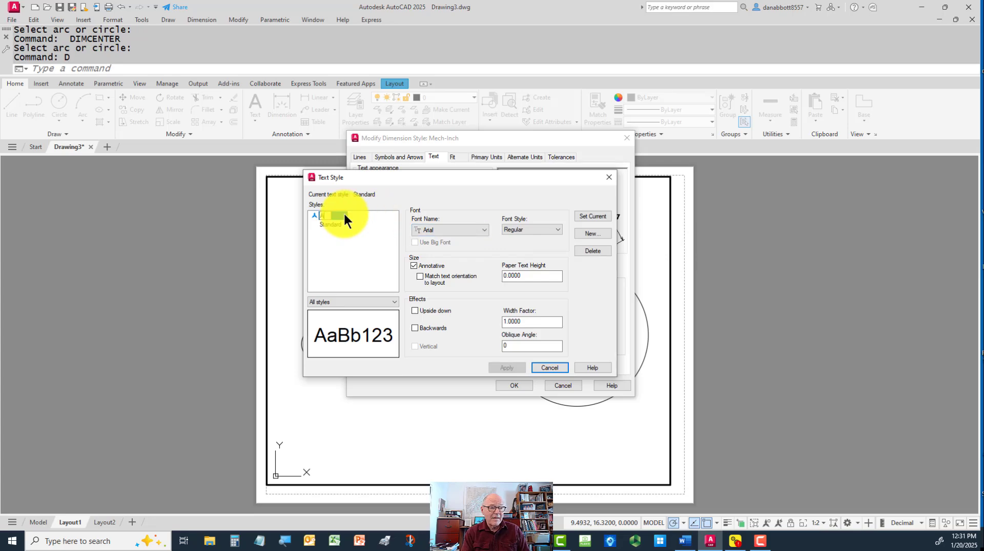
text(Aroa)
key(BackSpace)
key(BackSpace)
key(BackSpace)
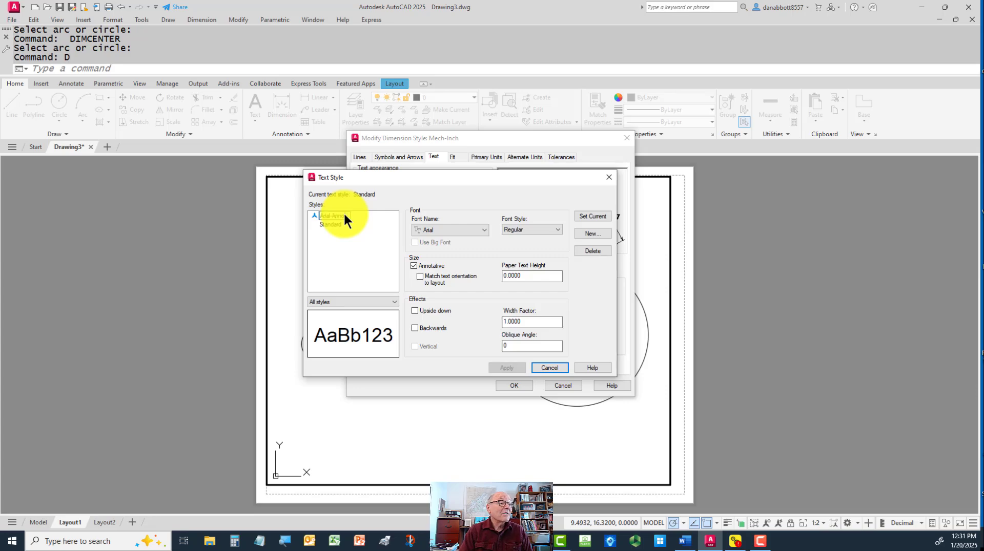
click(374, 224)
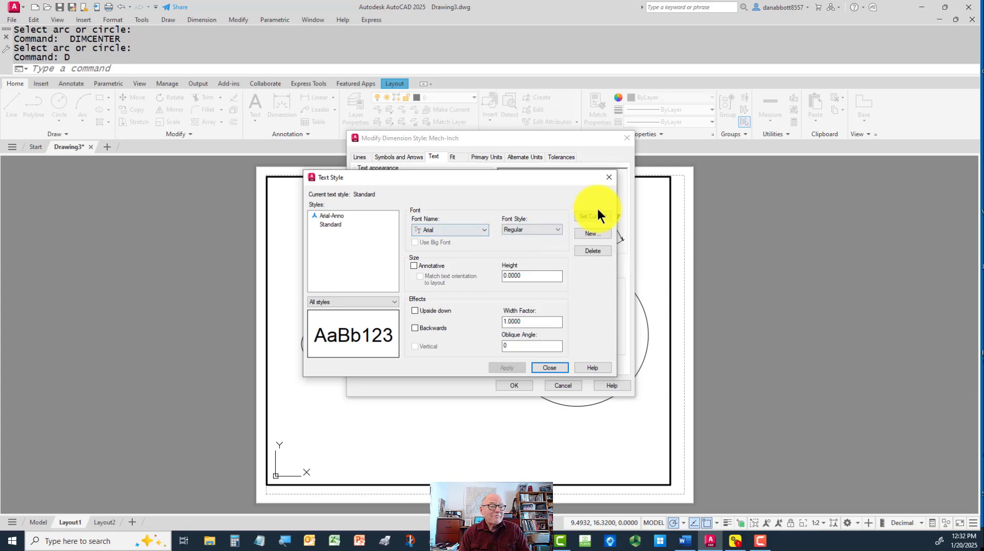
Create a new text style named Simplex_IV25
click(592, 235)
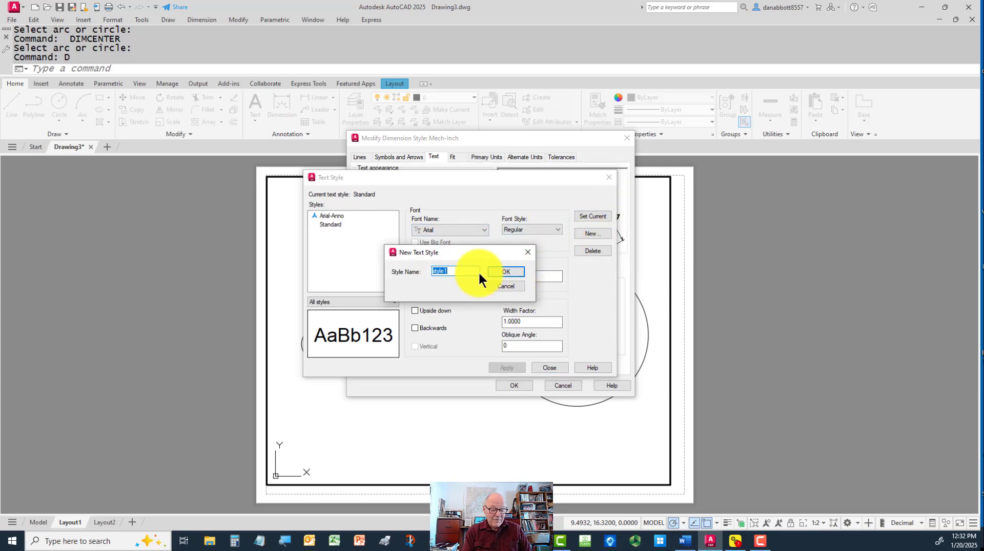
text(Simplex)
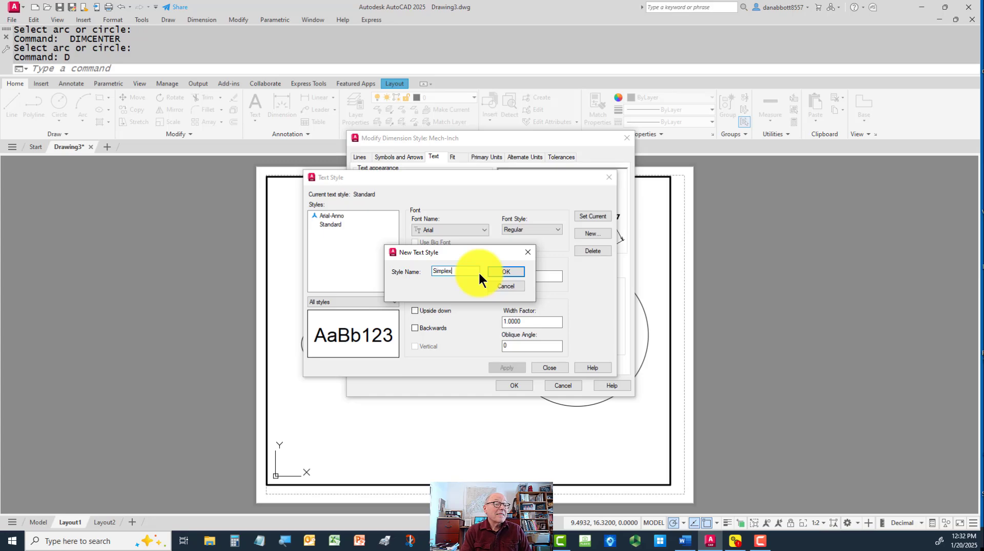
text(_M)
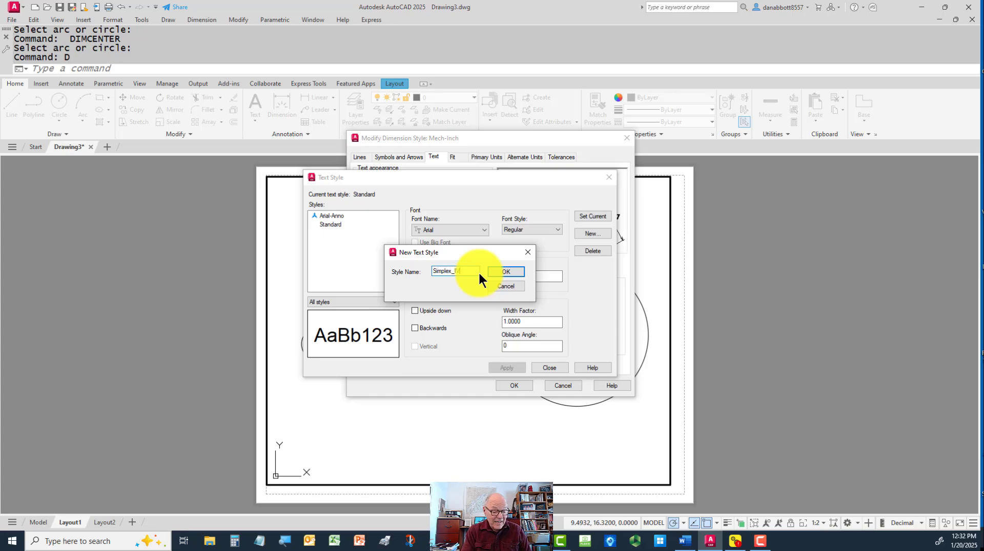
text(5)
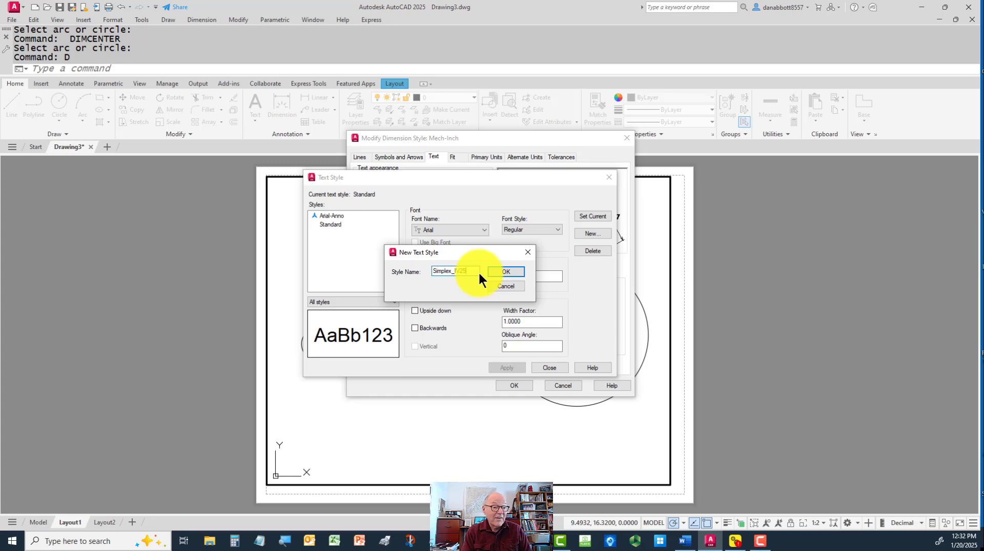
click(508, 269)
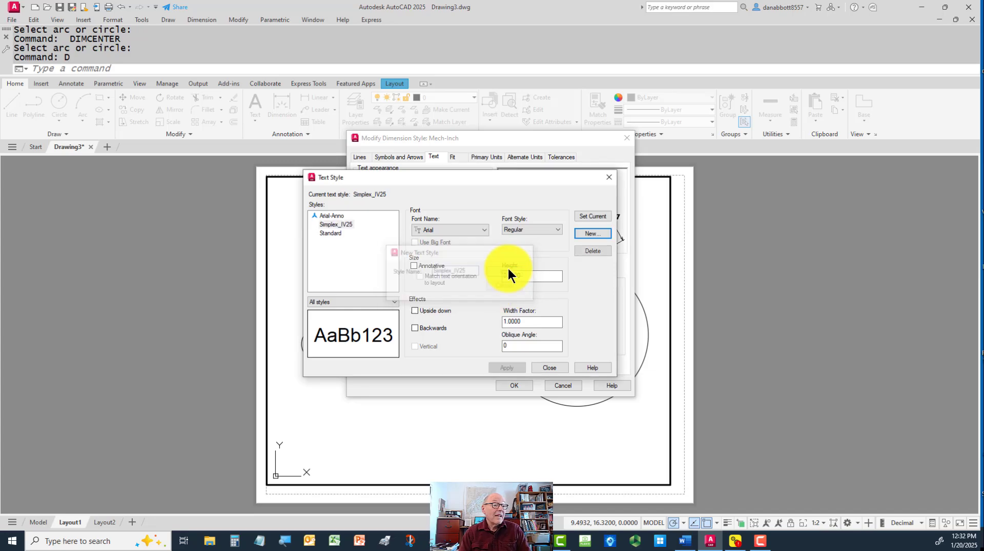
Make the Simplex_IV25 text style annotative and assign it the Simplex_IV25 font
click(414, 266)
click(454, 228)
key(s)
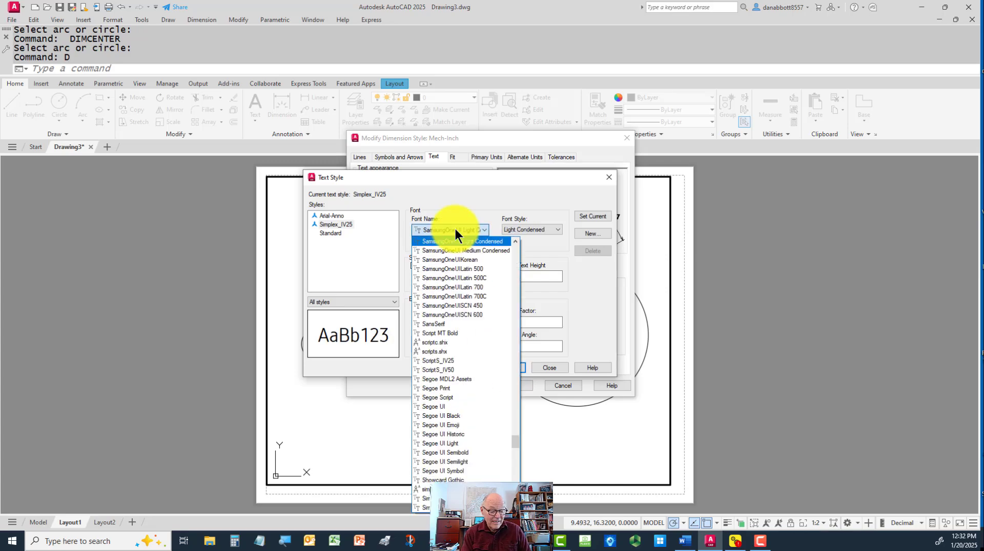
scroll(457, 376, down, 8)
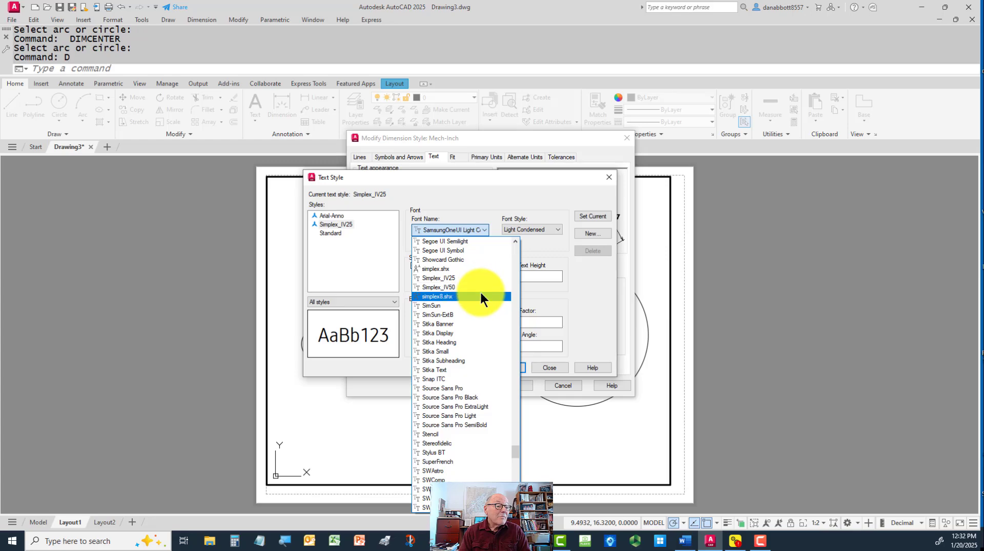
click(449, 279)
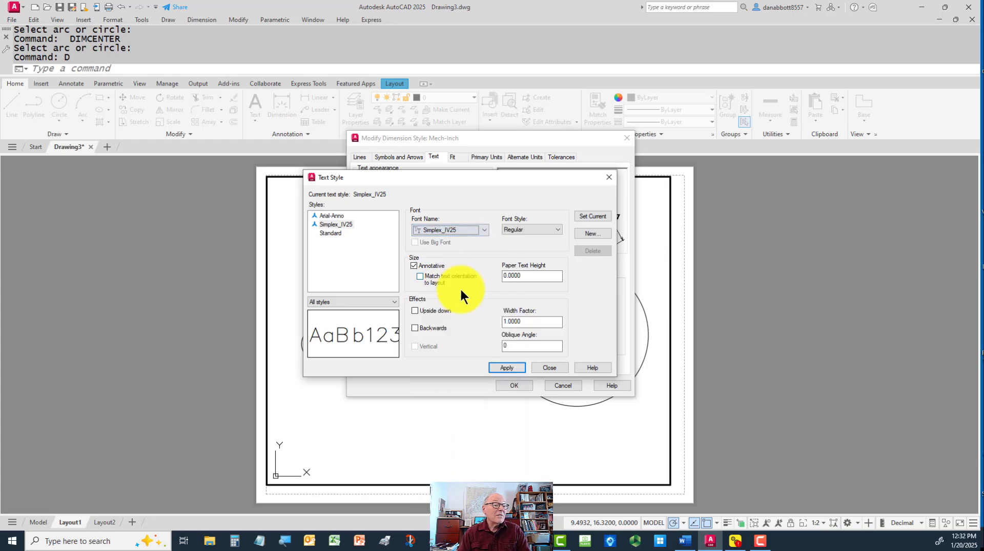
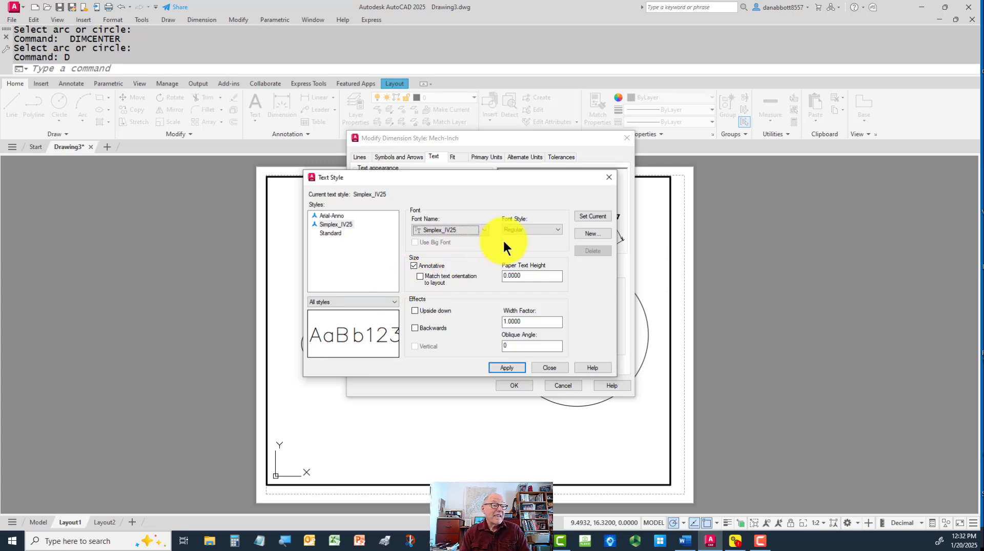
Save the Simplex_IV25 text style changes and create a new text style named GDT-Anno
click(591, 234)
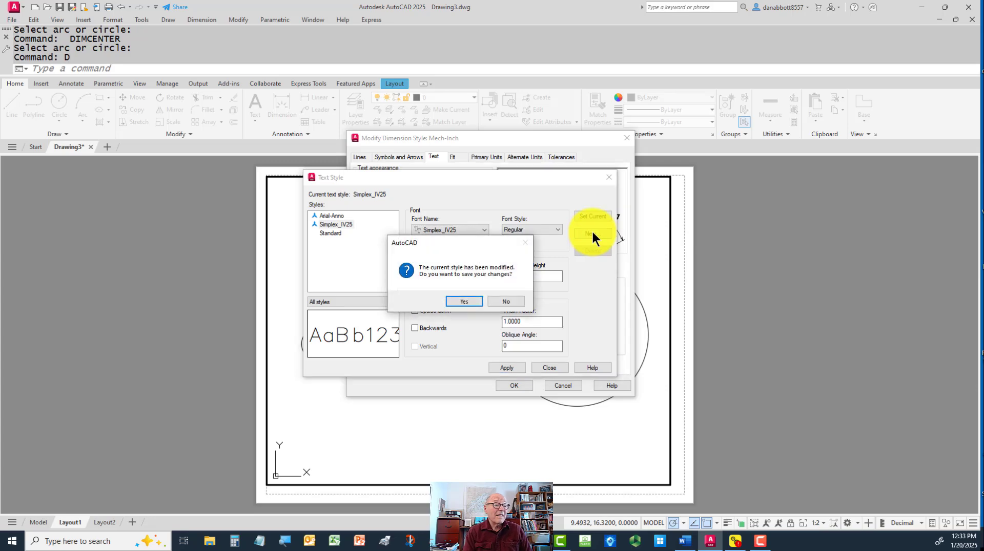
click(464, 302)
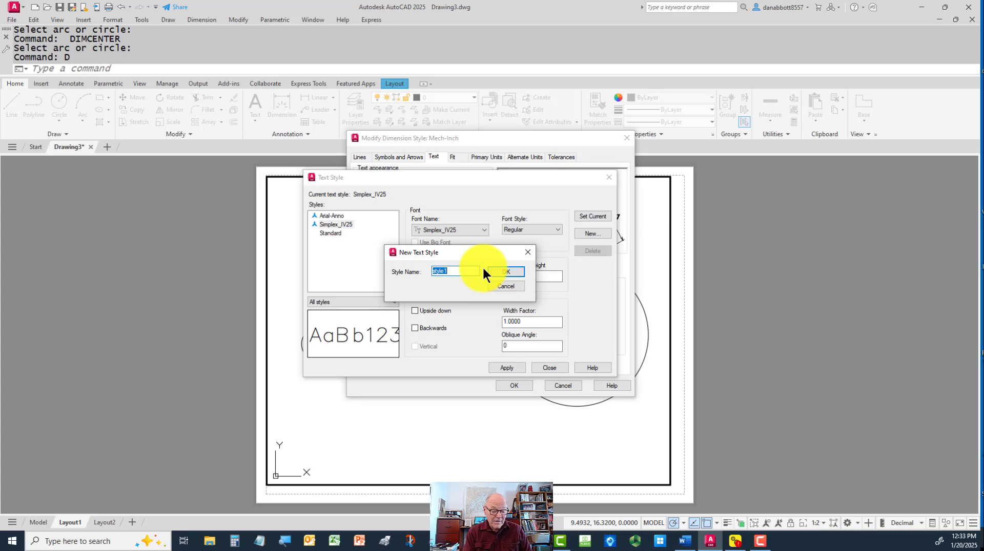
text(GDT-Anno)
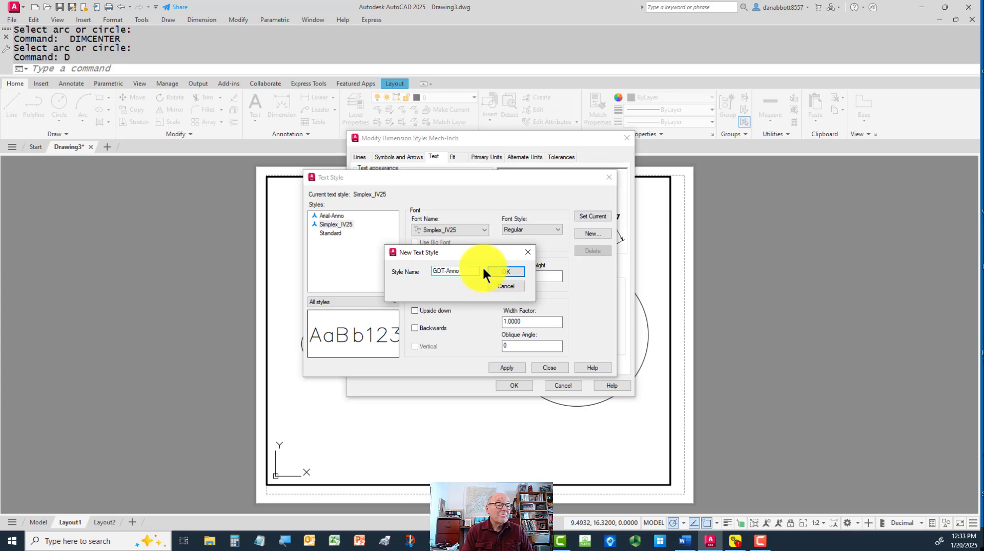
click(503, 269)
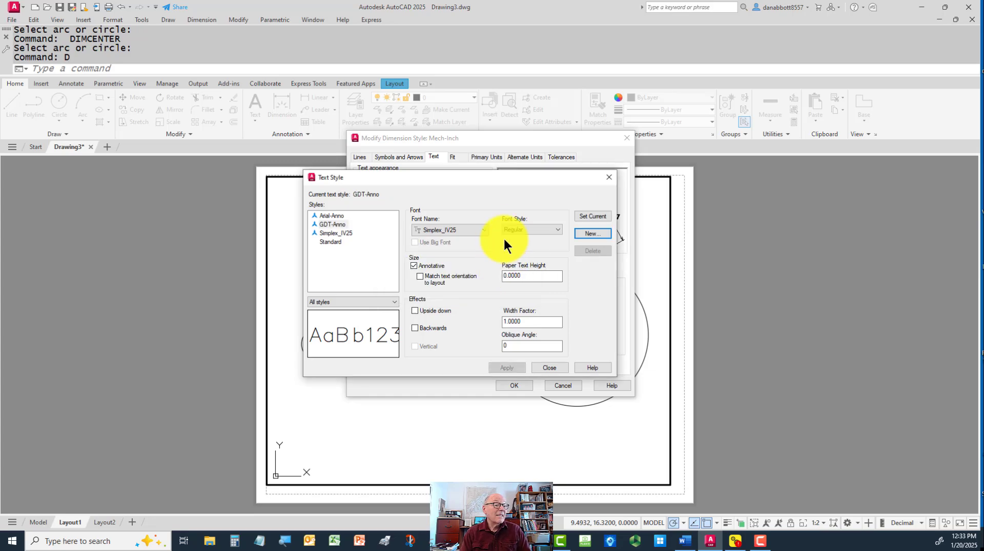
Assign the GDT_IV25 font to the GDT-Anno text style
click(485, 230)
key(g)
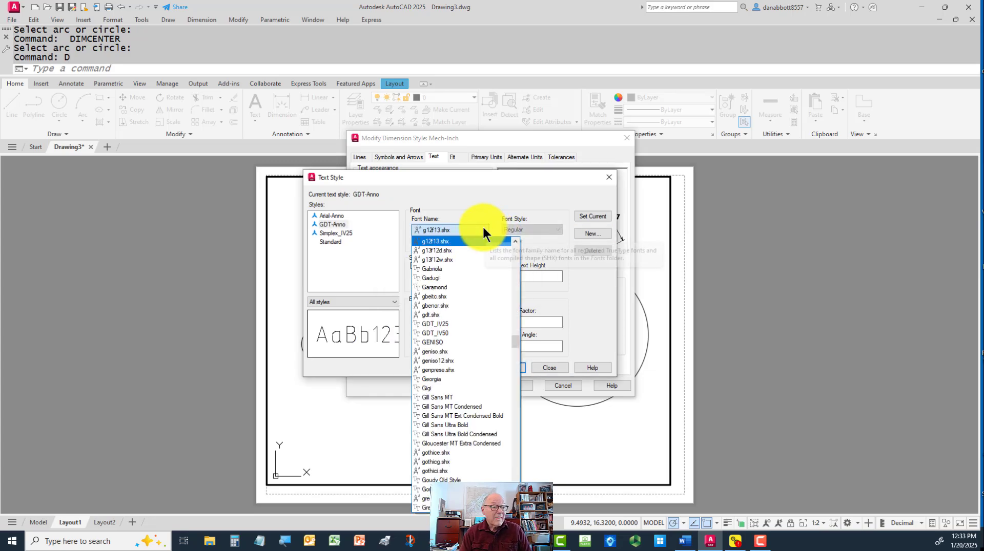
click(444, 324)
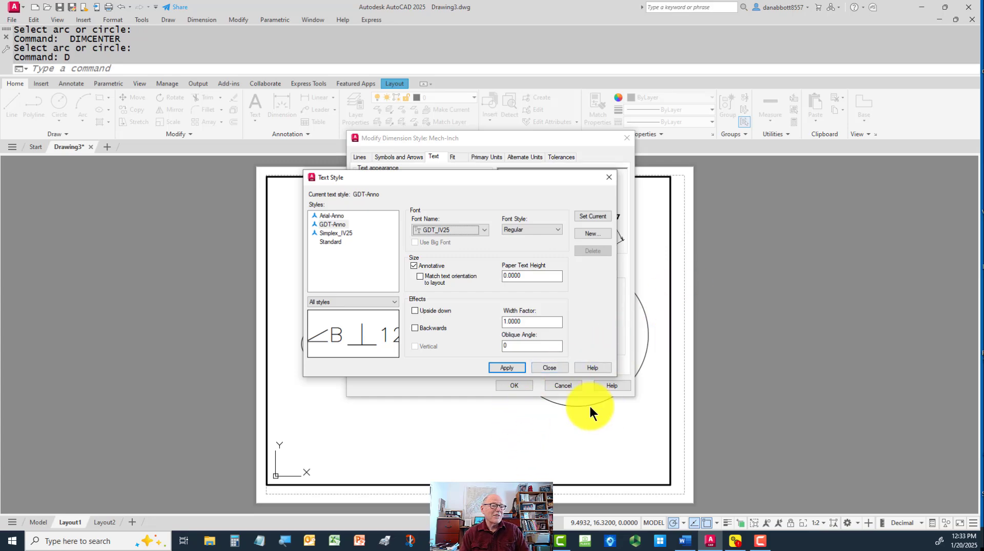
Save the GDT-Anno changes, make Simplex_IV25 the current text style and close the text style manager
click(341, 233)
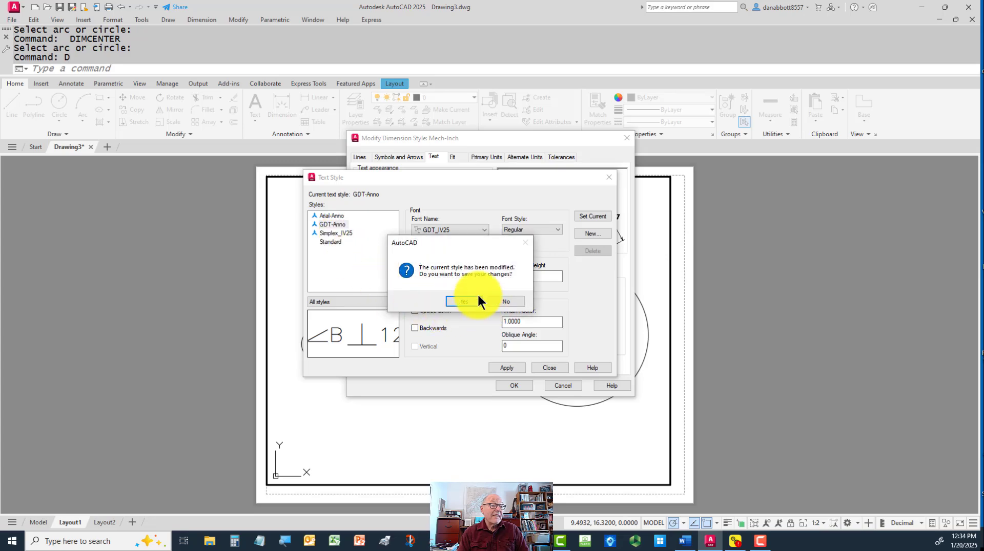
click(460, 301)
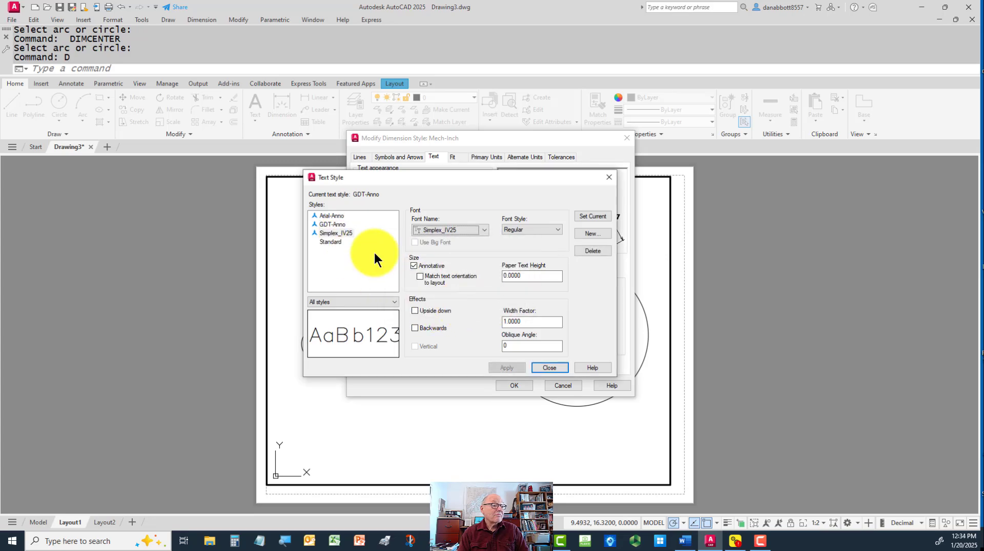
click(595, 214)
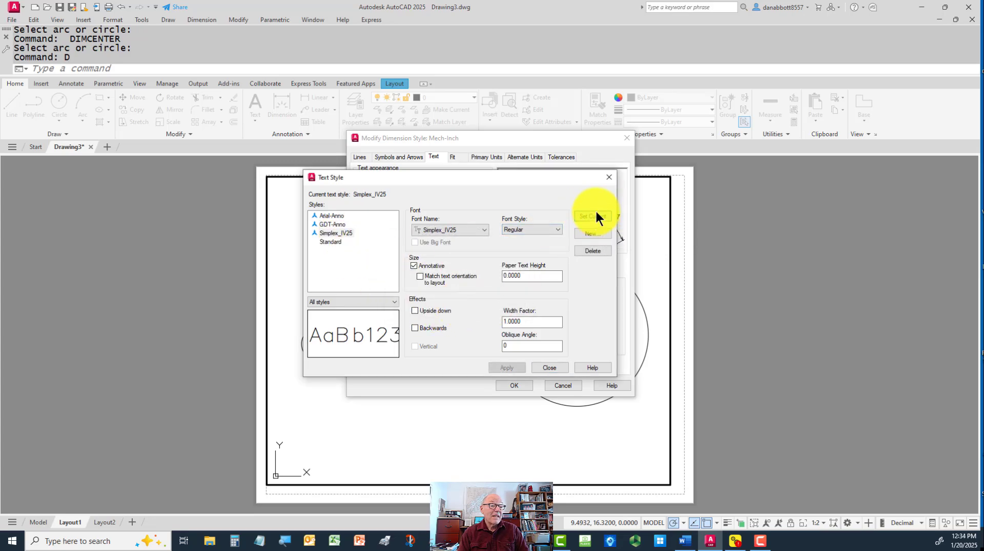
click(549, 368)
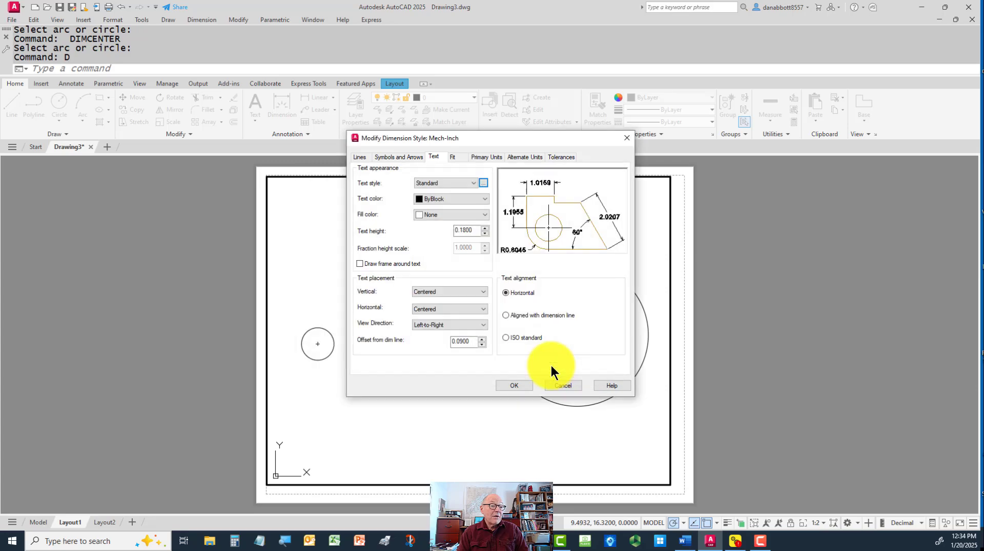
Set the Mech-Inch dimension text style to Simplex_IV25, trying Arial-Anno in between to compare the preview
click(473, 182)
click(445, 205)
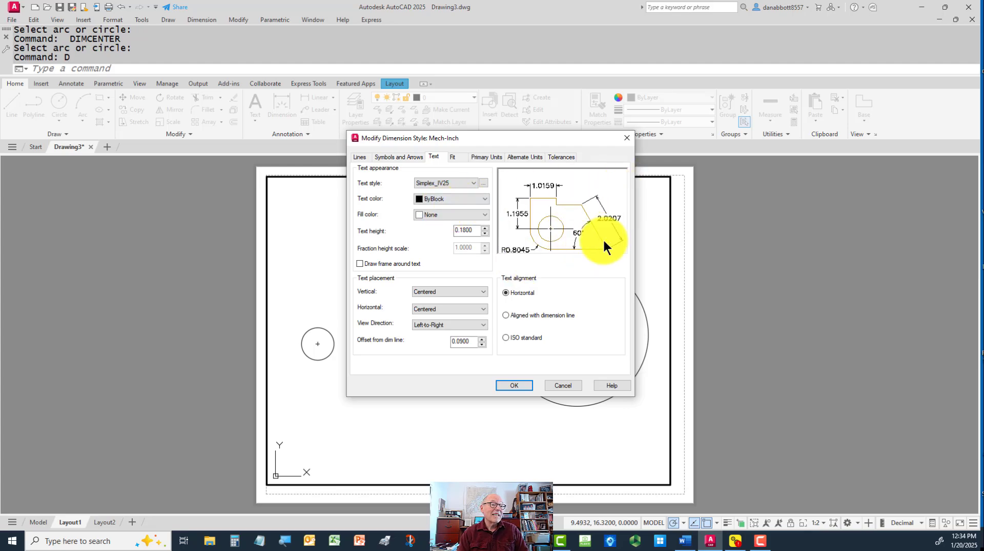
click(472, 181)
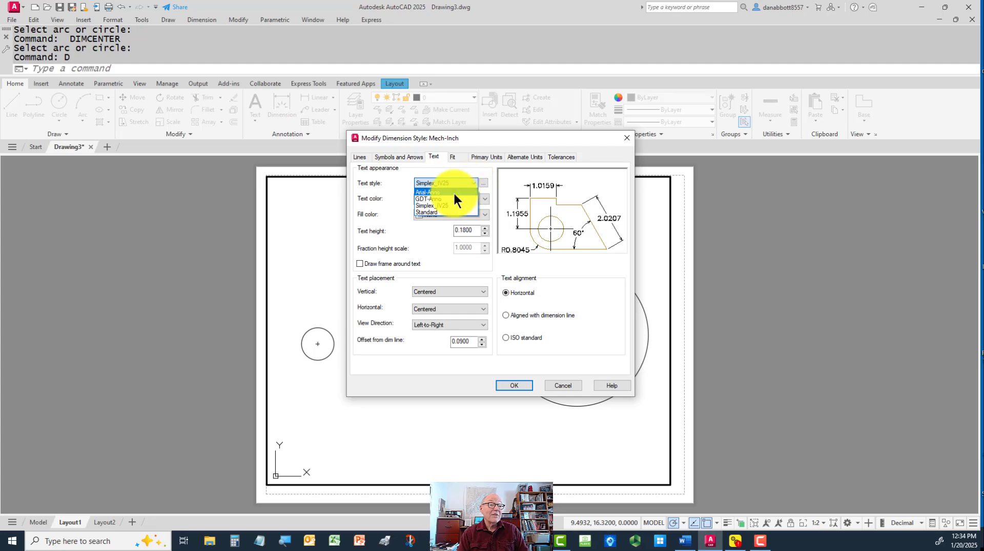
click(453, 191)
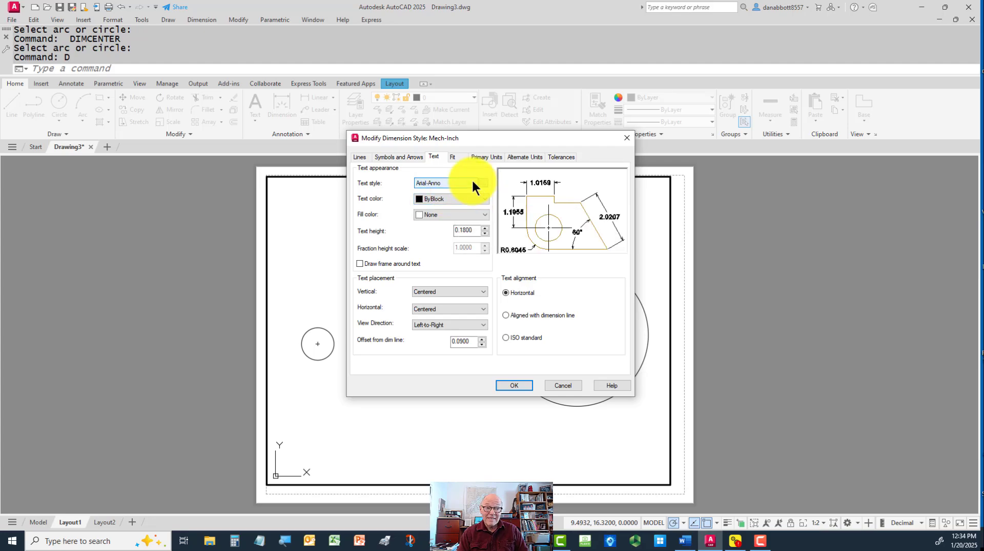
click(472, 183)
click(446, 205)
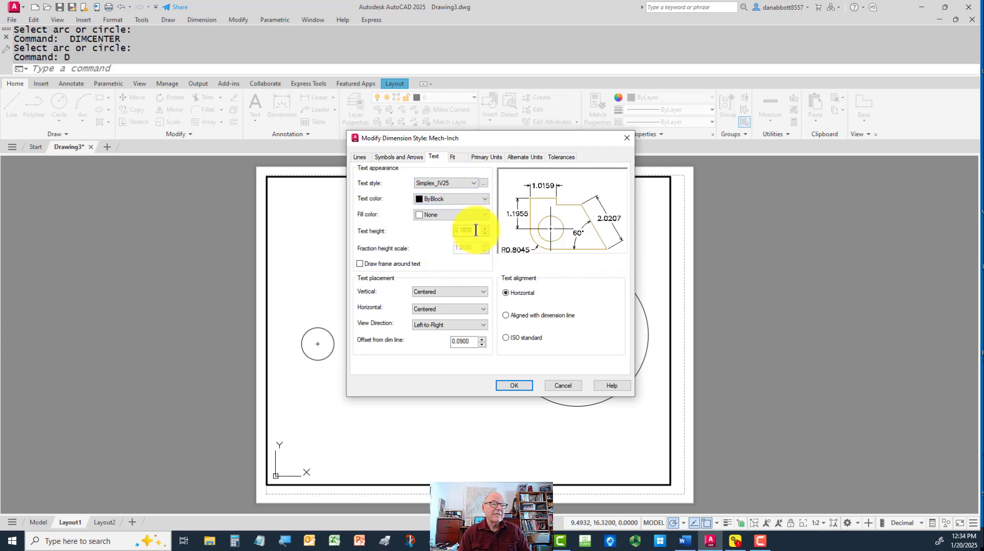
Set the dimension text height to 0.1 and the text offset from the dimension line to 0.04
drag(476, 231, 366, 243)
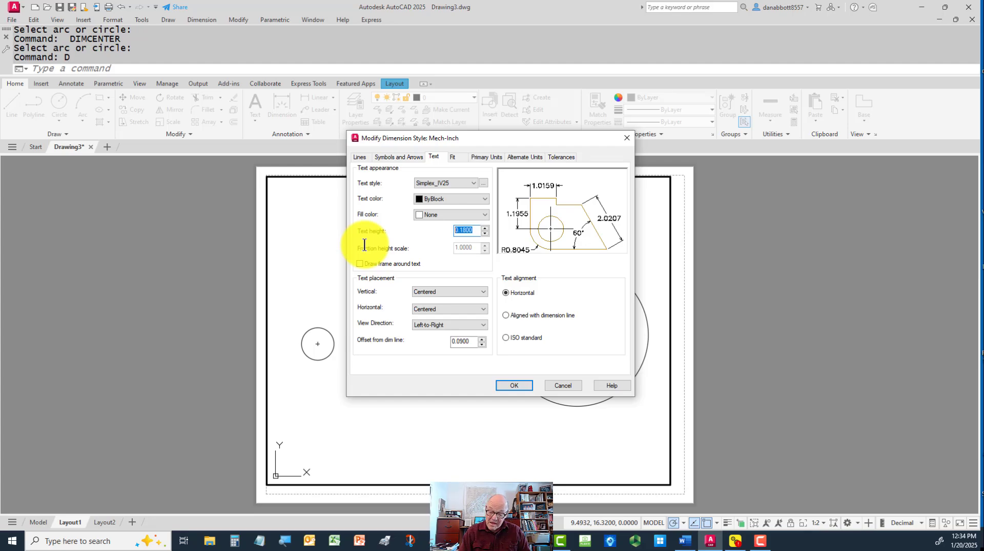
text(.12)
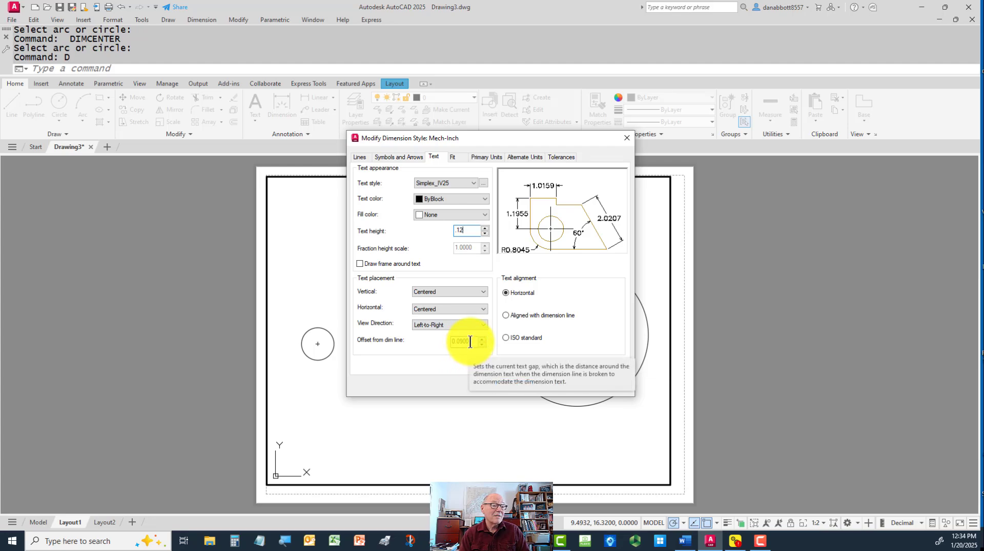
double_click(463, 231)
text(.1)
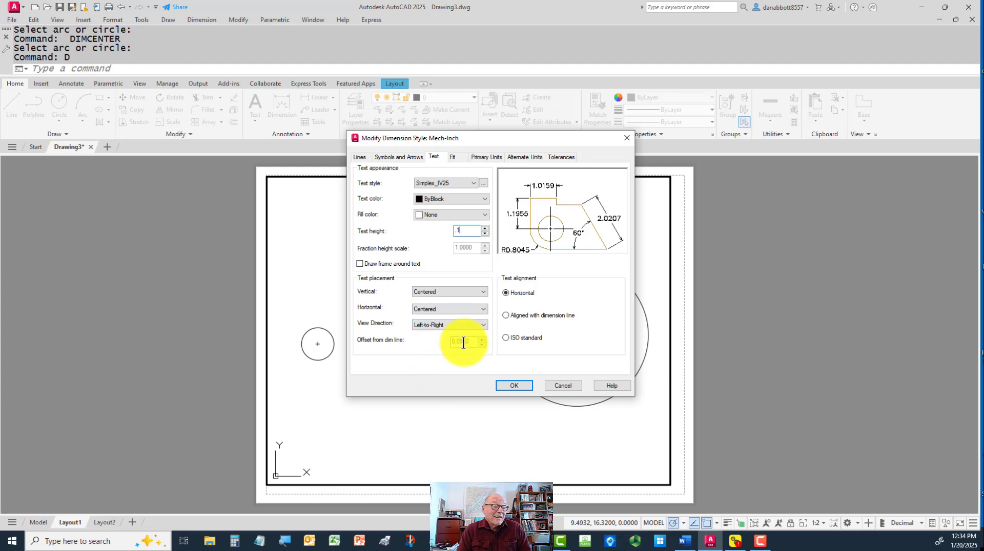
double_click(474, 340)
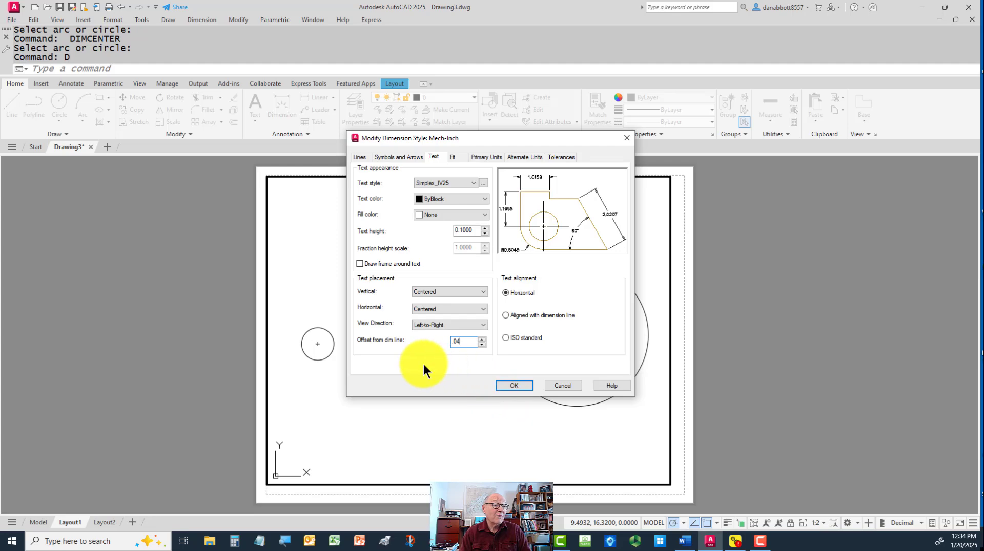
Set the dimension style's arrow size to 0.1
click(391, 158)
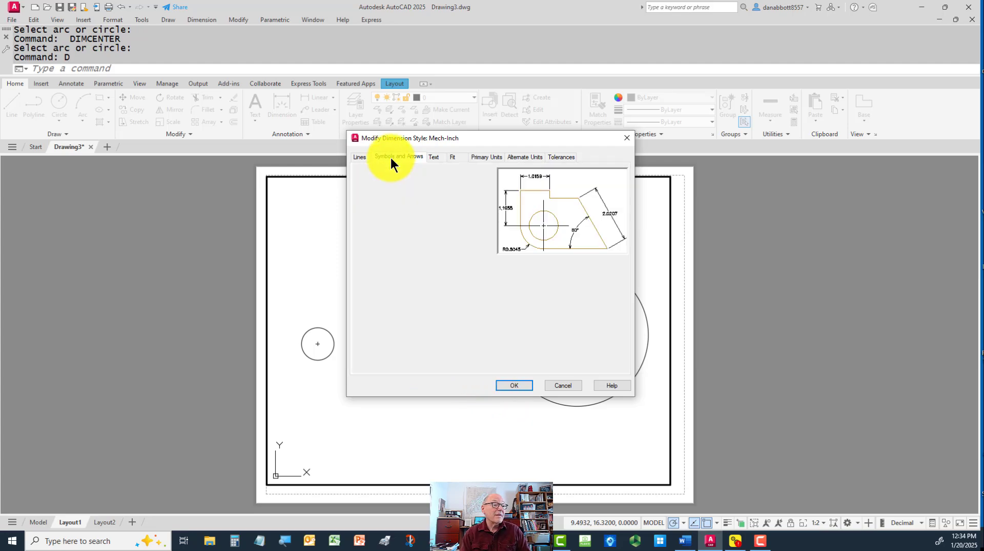
double_click(378, 259)
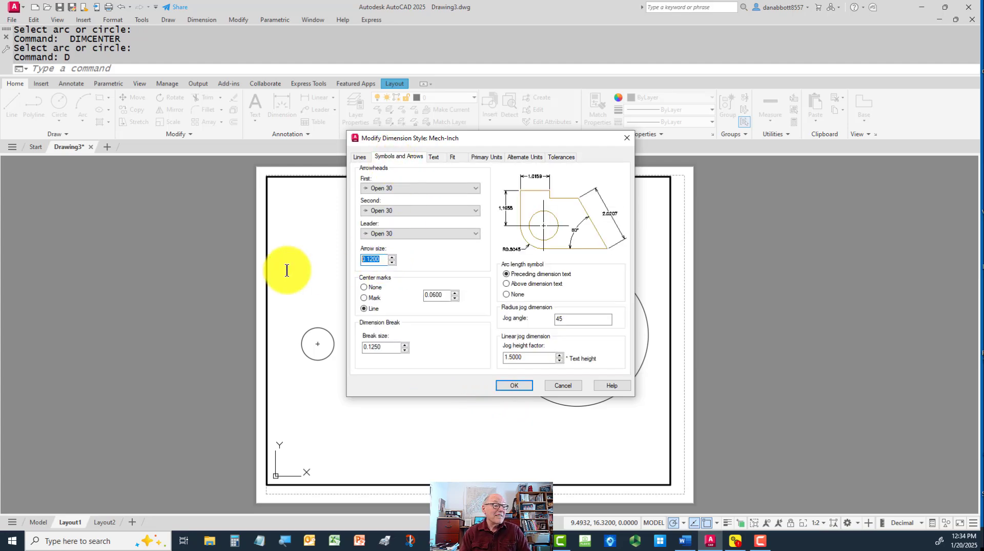
text(.1)
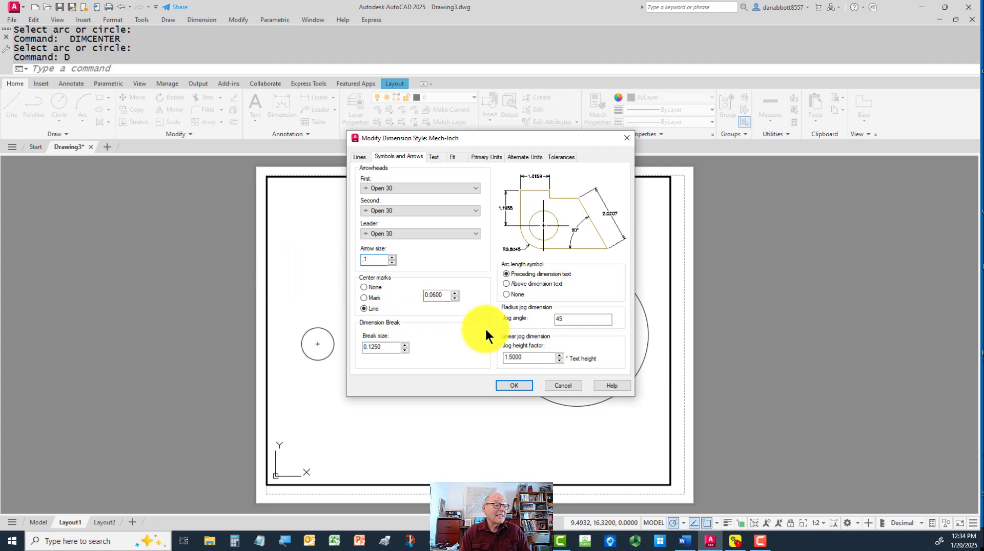
Set the fit options to move arrows outside first and scale the dimensions to the layout
click(439, 156)
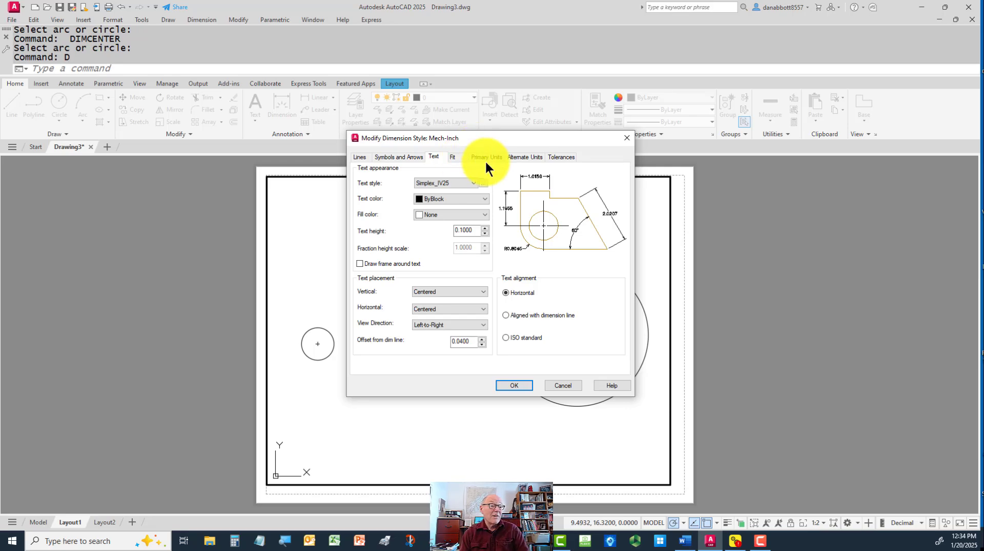
click(452, 157)
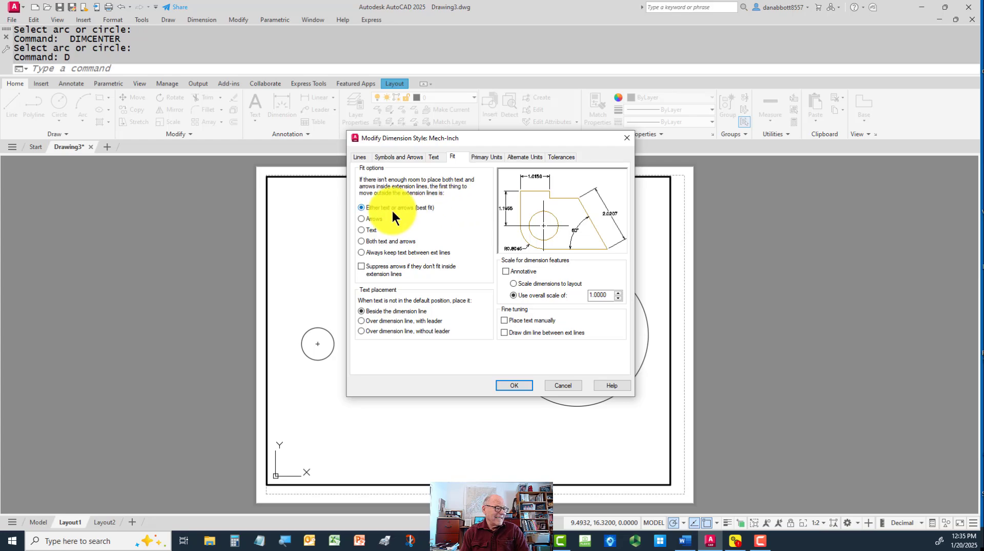
click(362, 219)
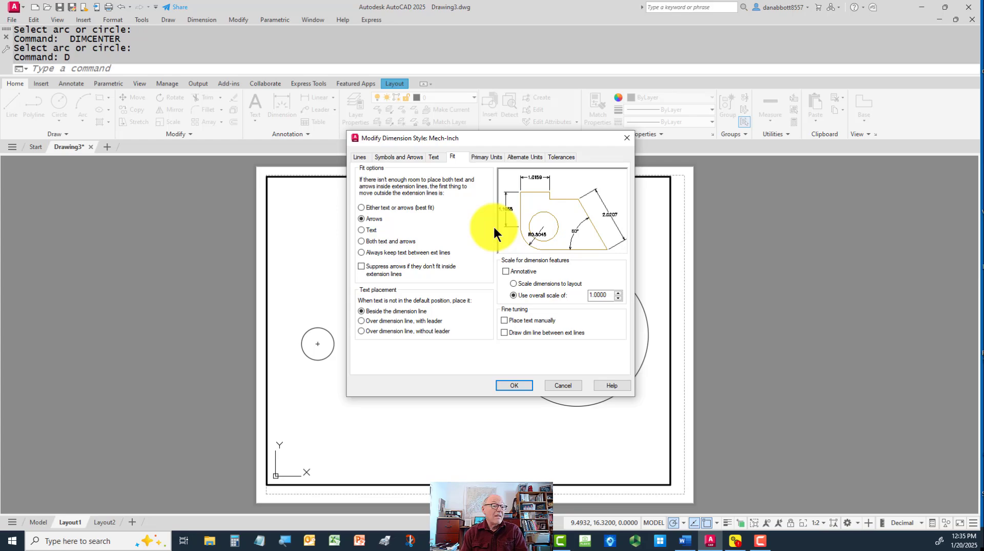
click(513, 285)
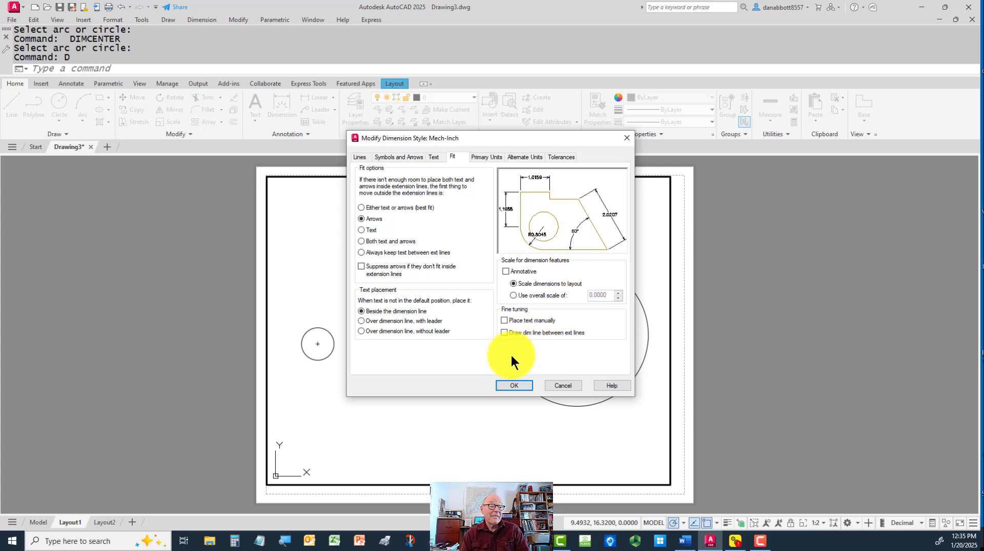
Set the linear dimension precision to three decimal places (0.000) and suppress leading zeros
click(484, 156)
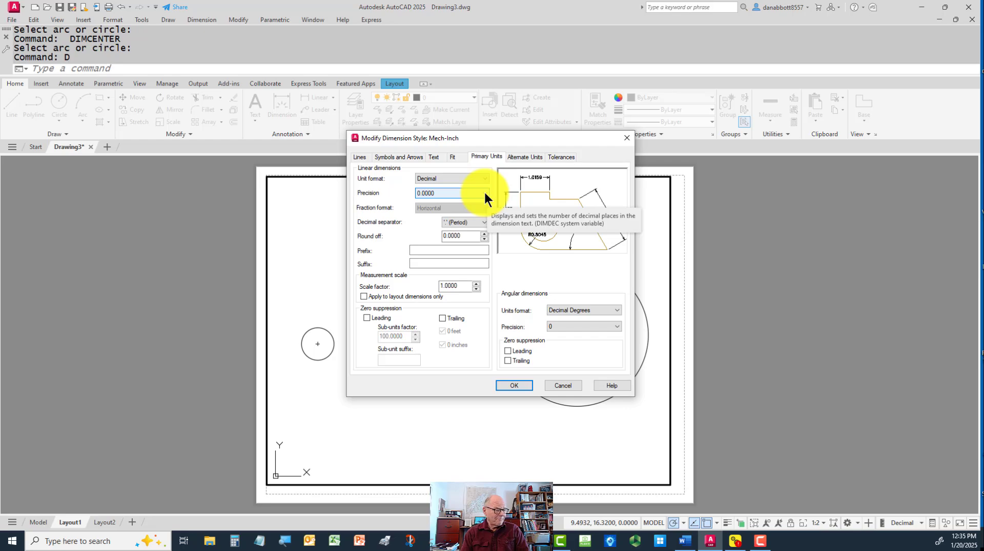
click(484, 194)
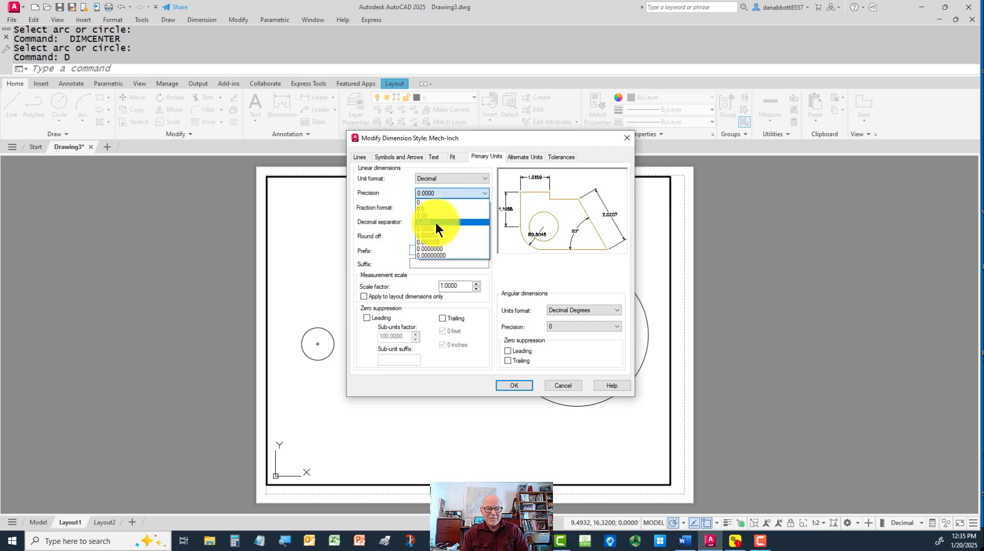
click(435, 223)
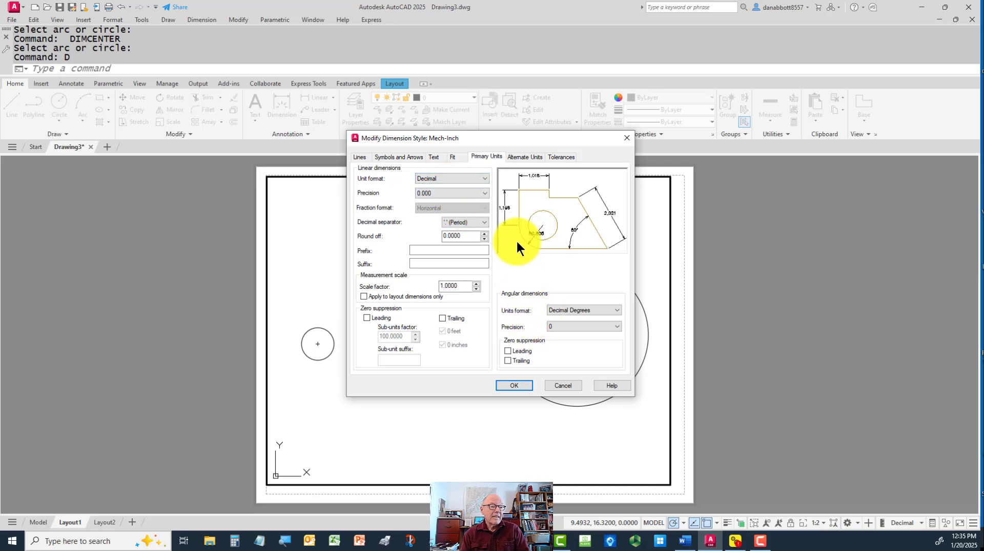
click(366, 318)
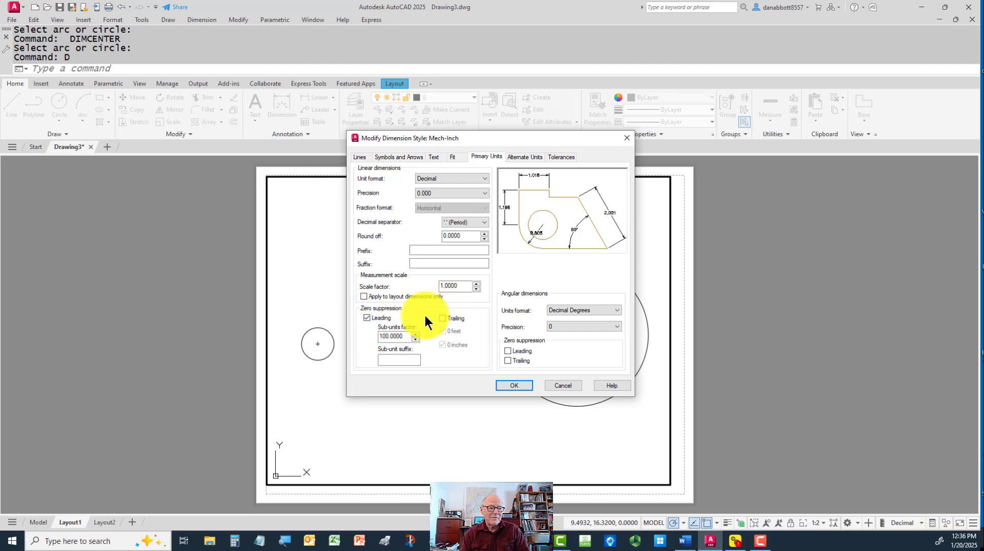
Set the angular dimension precision to 0.0000 with trailing zeros suppressed, and accept the Mech-Inch style changes
click(617, 327)
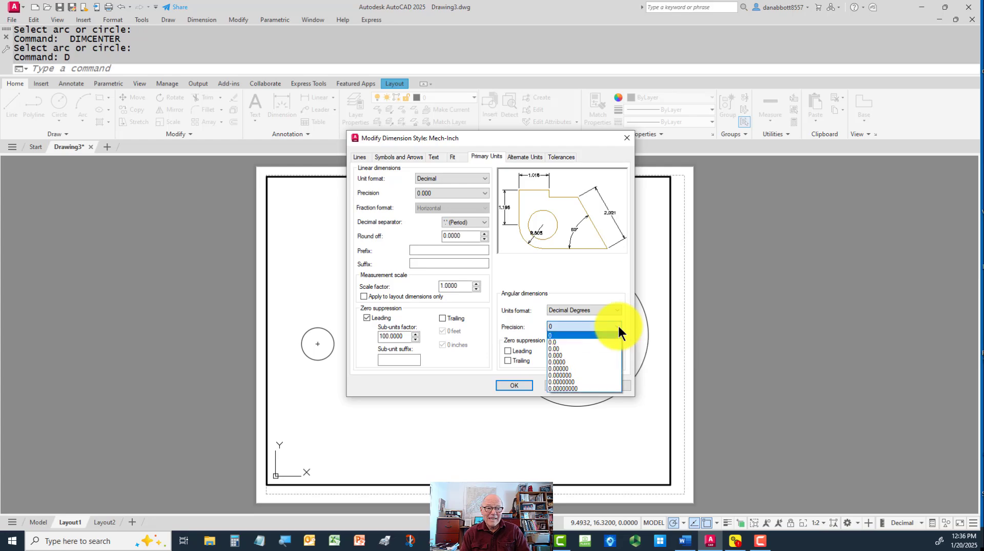
click(580, 362)
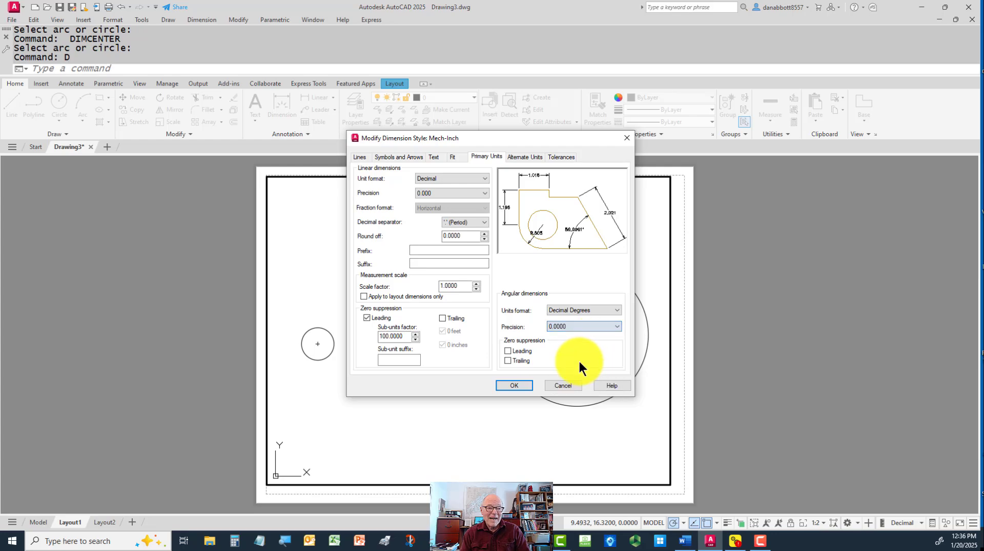
click(507, 360)
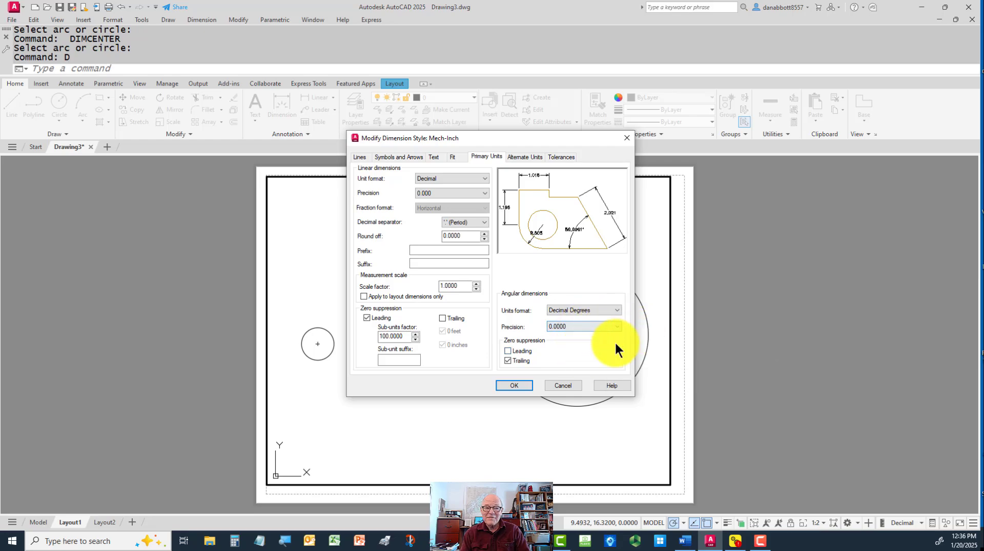
click(513, 385)
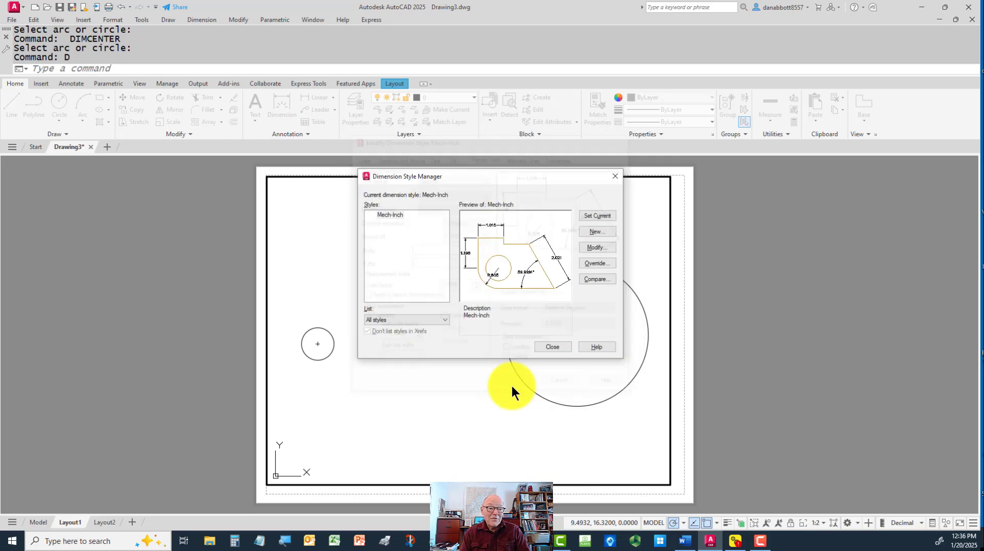
Create an annotative sub-style of Mech-Inch for linear dimensions, keeping its inherited settings
click(418, 239)
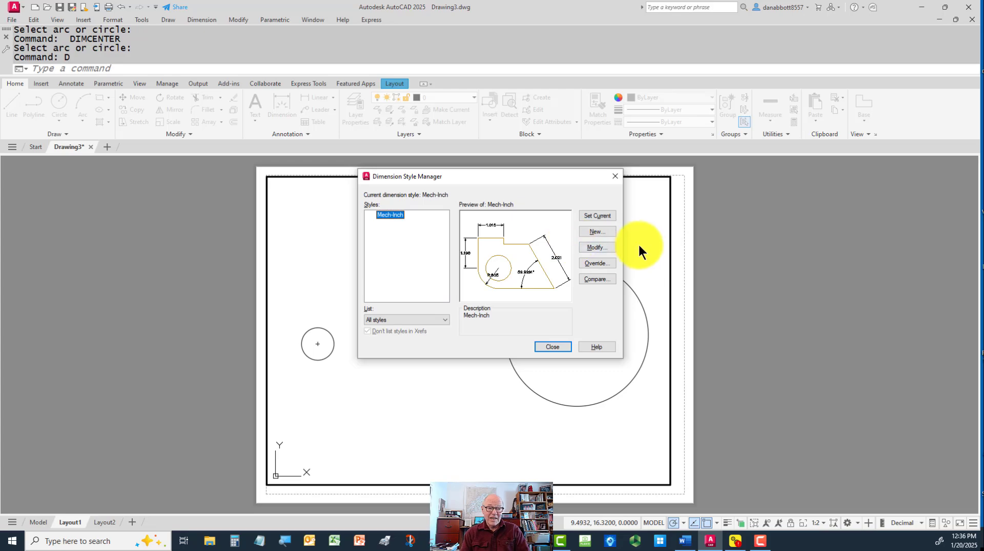
click(599, 231)
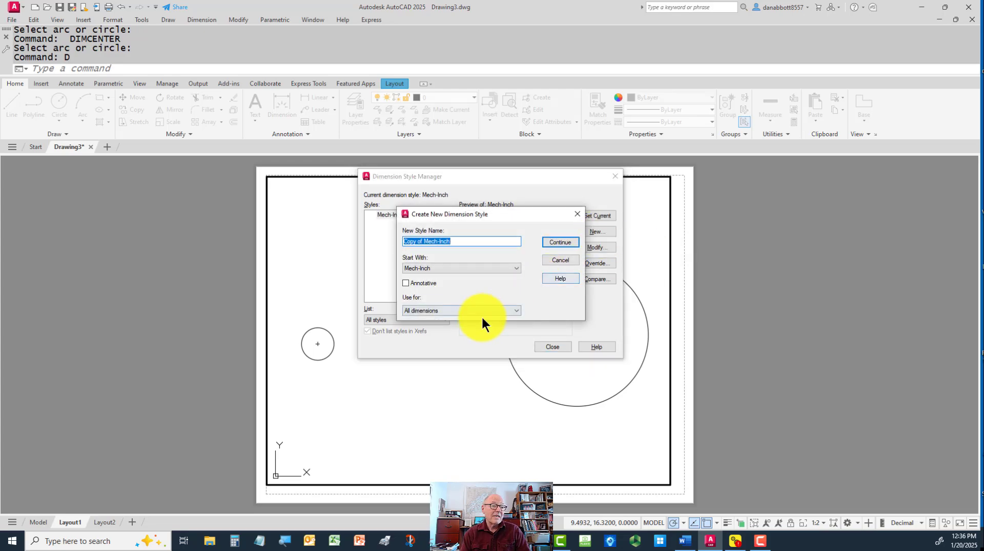
click(479, 310)
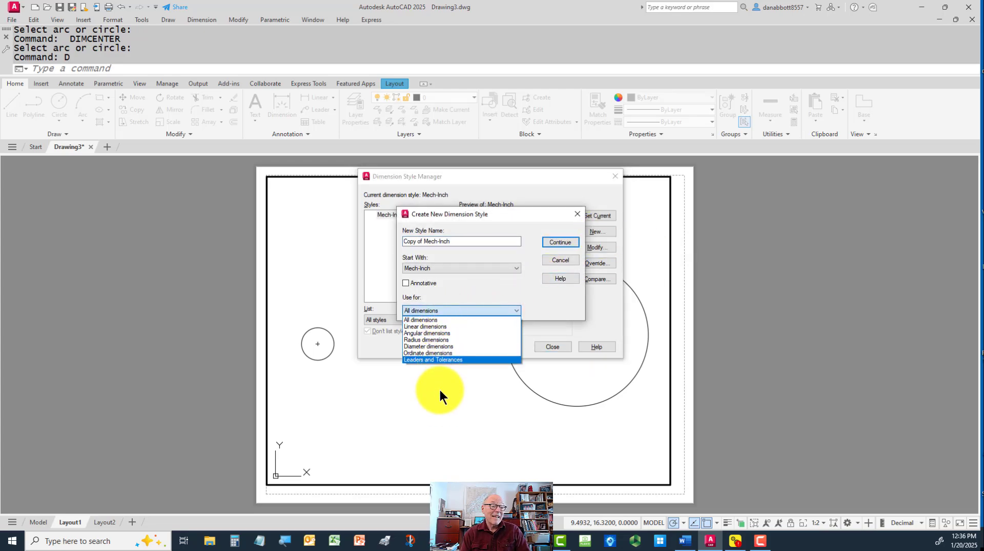
click(437, 328)
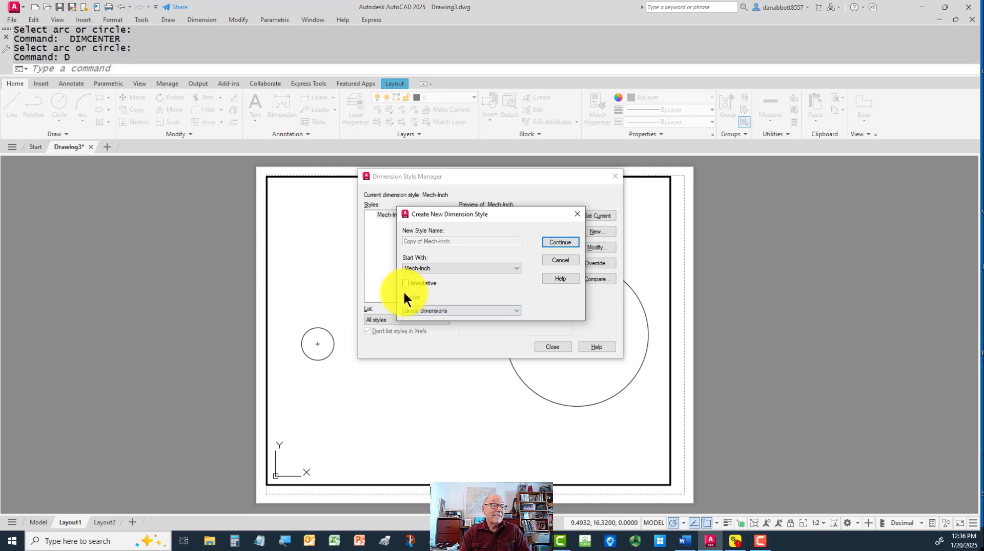
click(558, 243)
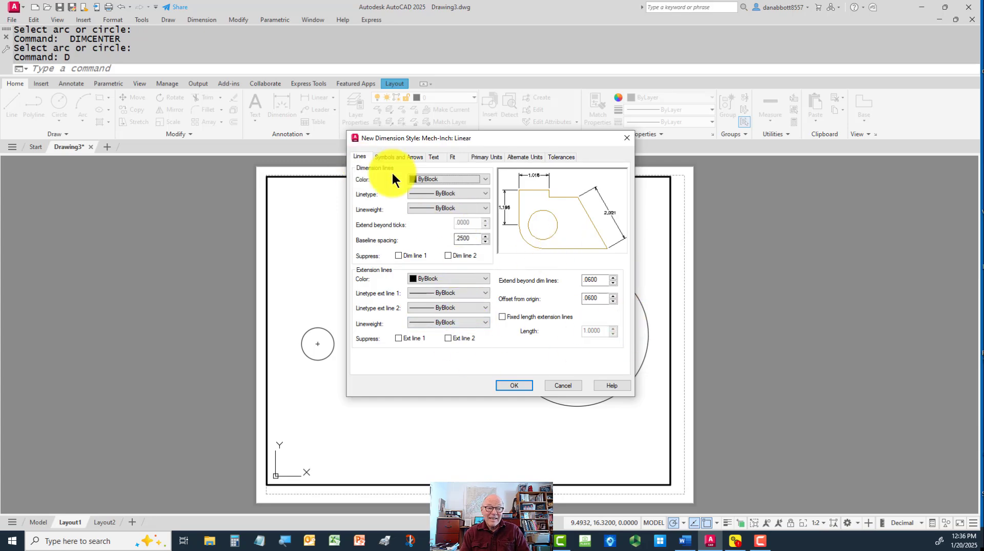
click(453, 157)
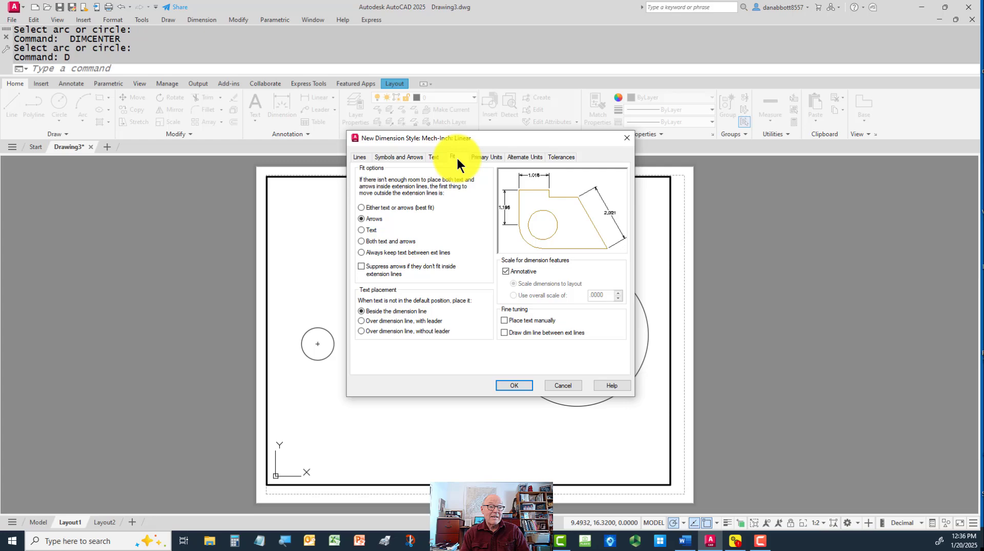
click(514, 385)
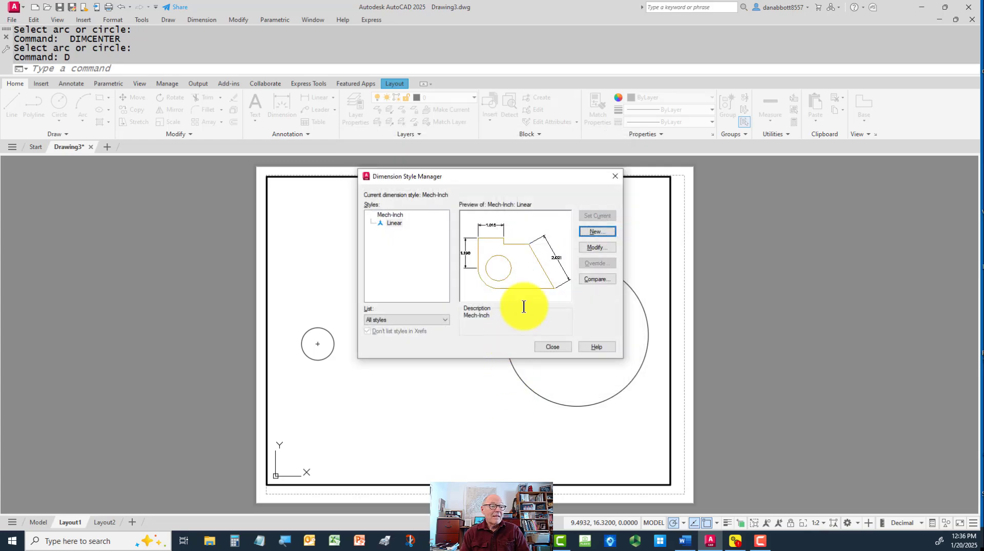
Create an annotative sub-style of Mech-Inch for angular dimensions, keeping its inherited settings
click(597, 231)
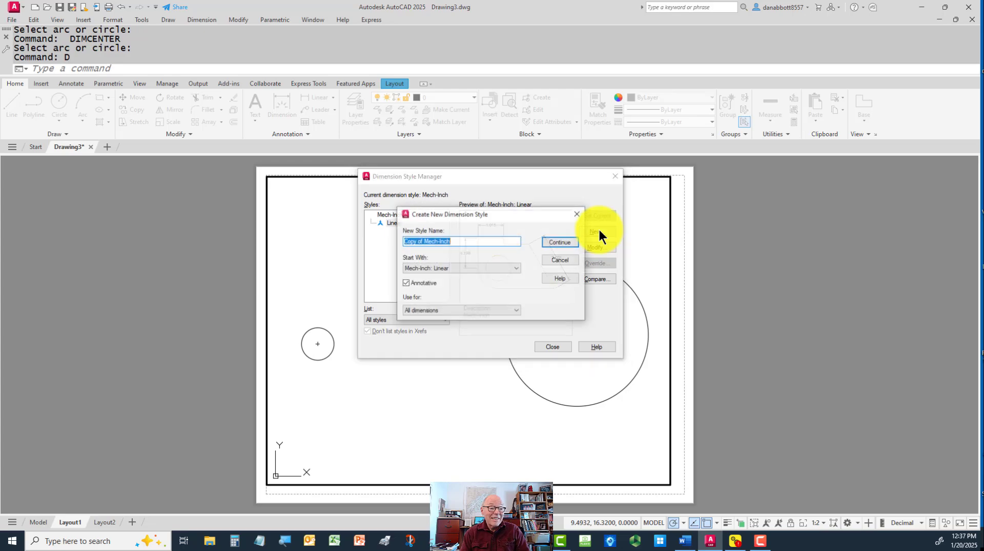
click(488, 309)
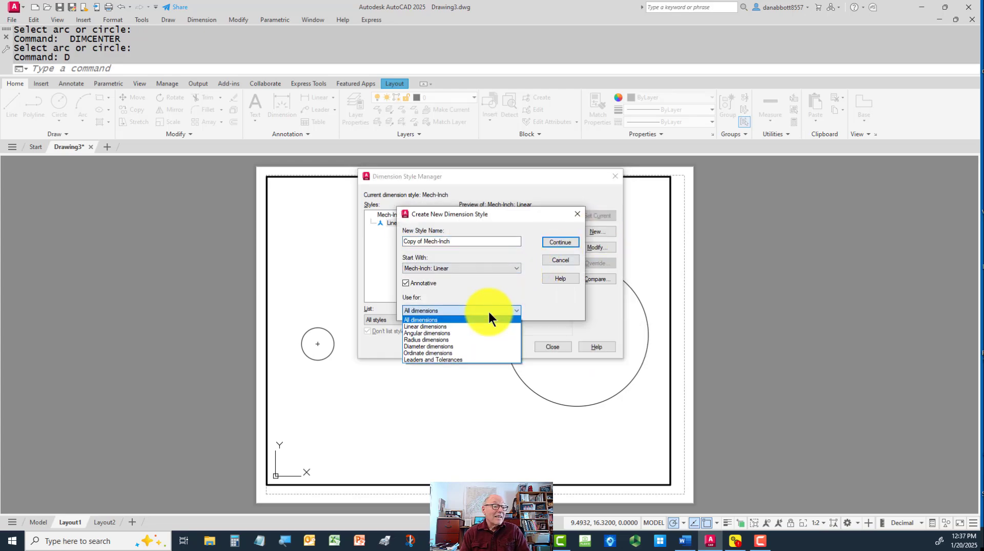
click(445, 333)
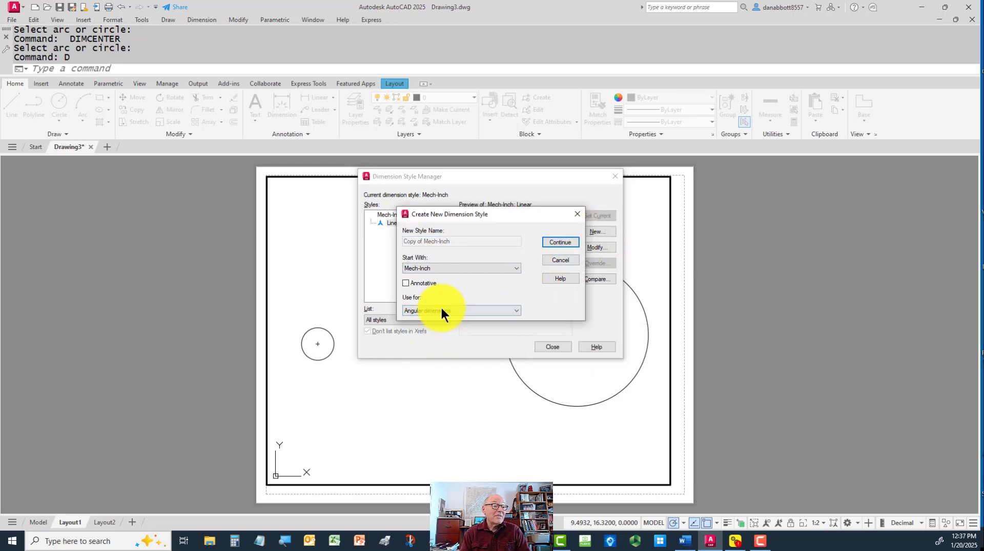
click(561, 244)
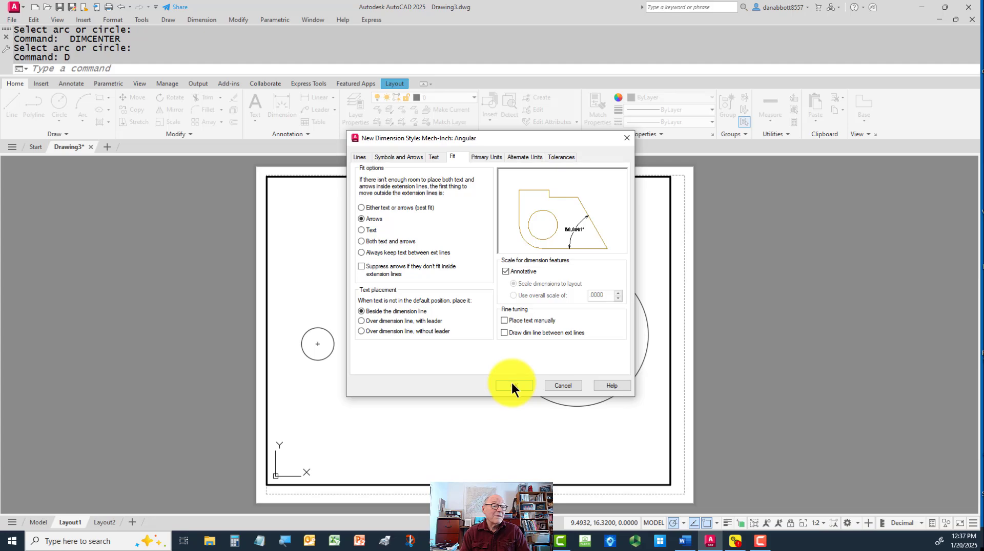
click(514, 385)
click(433, 319)
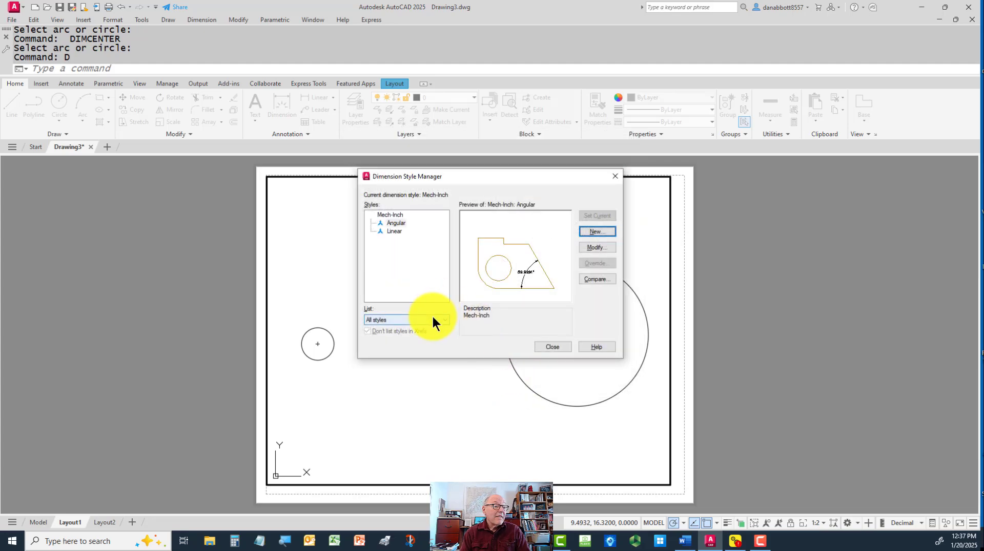
click(440, 275)
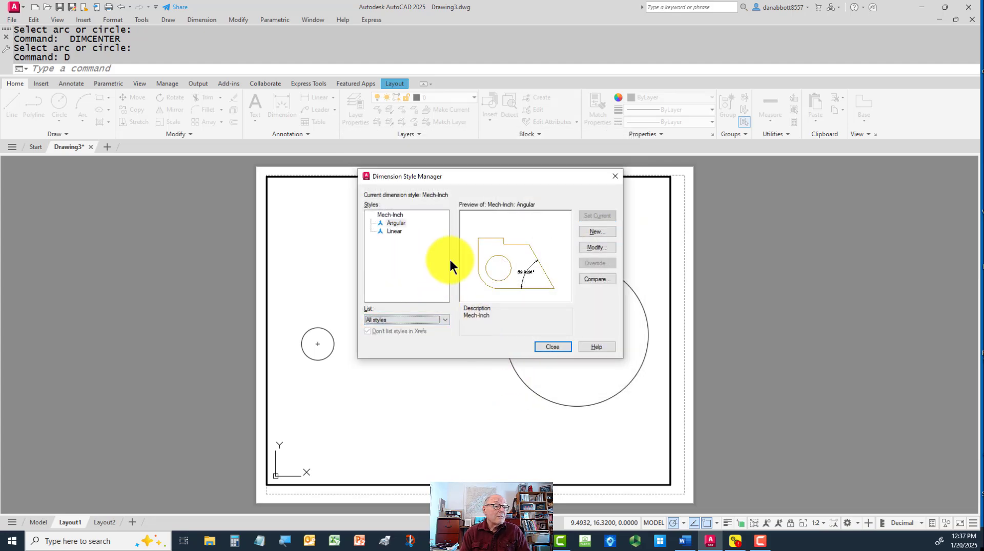
Create an annotative sub-style of Mech-Inch for ordinate dimensions, keeping its inherited settings
click(597, 232)
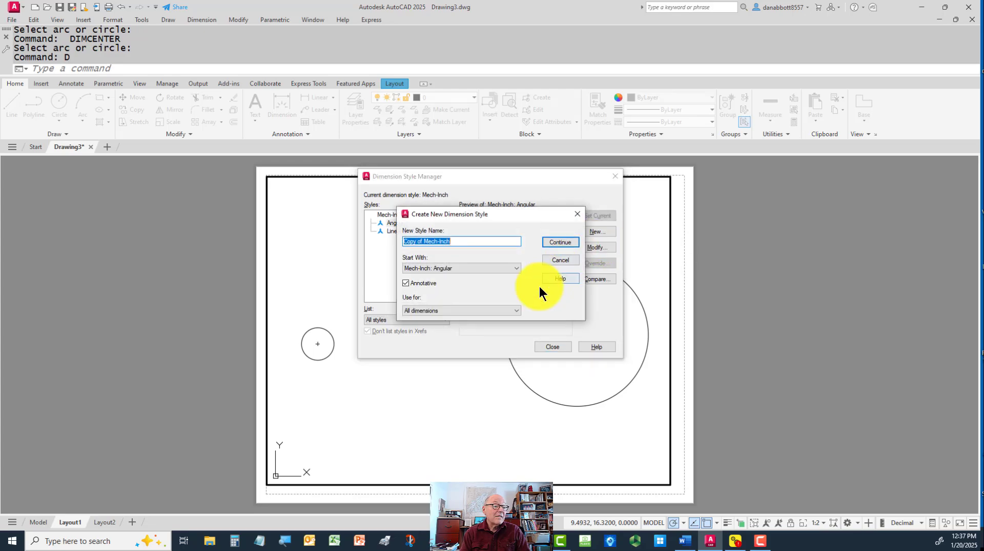
click(473, 310)
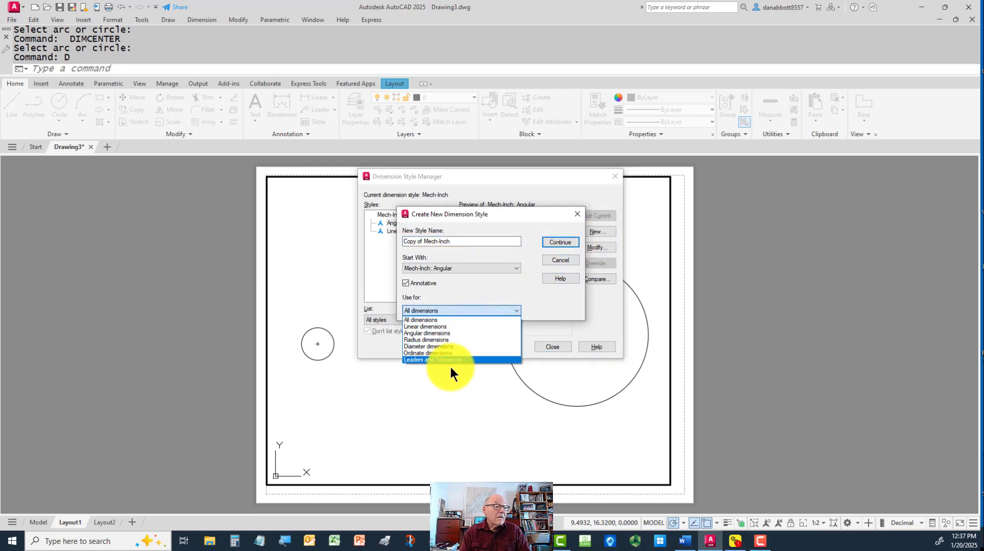
click(426, 353)
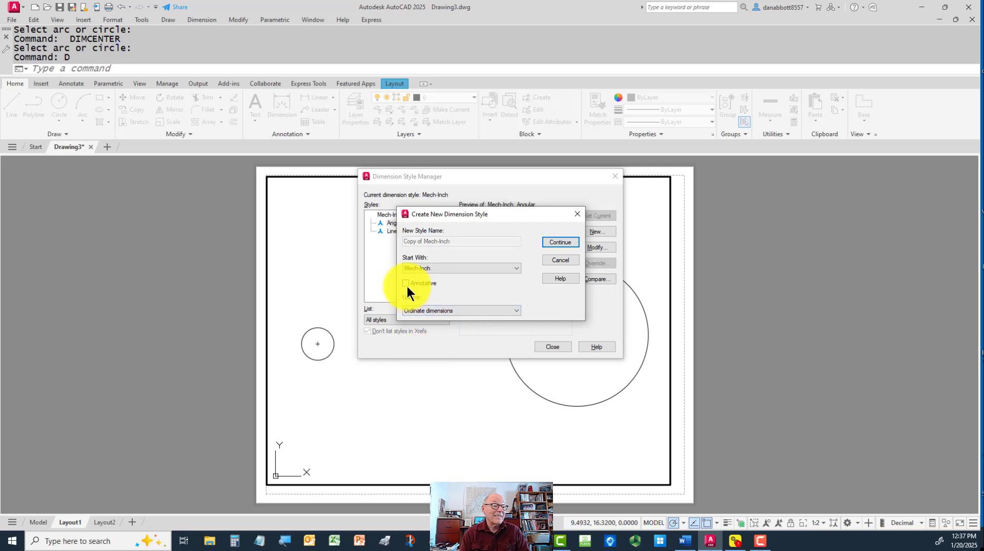
click(554, 239)
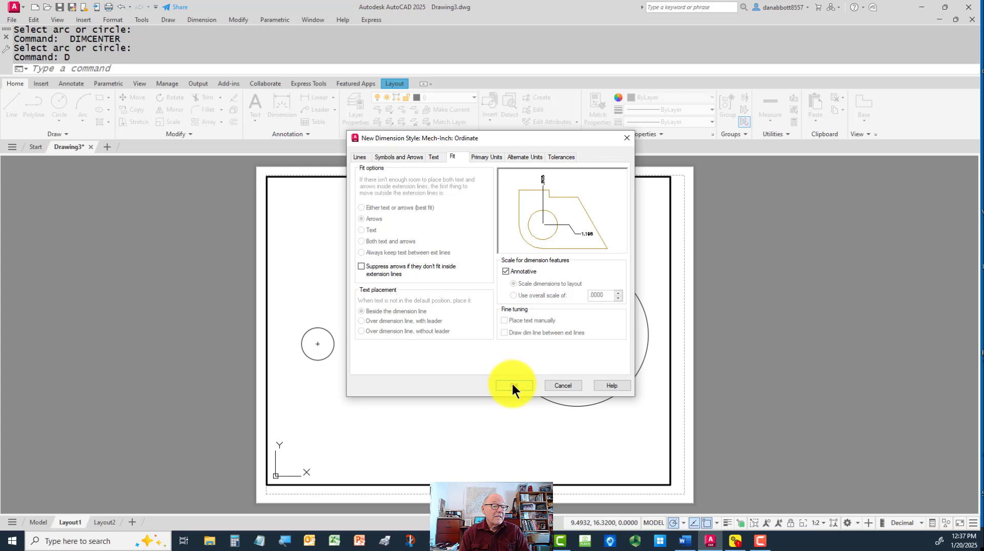
click(513, 386)
Create an annotative sub-style of Mech-Inch for leaders and tolerances, and close the dimension style manager
click(597, 231)
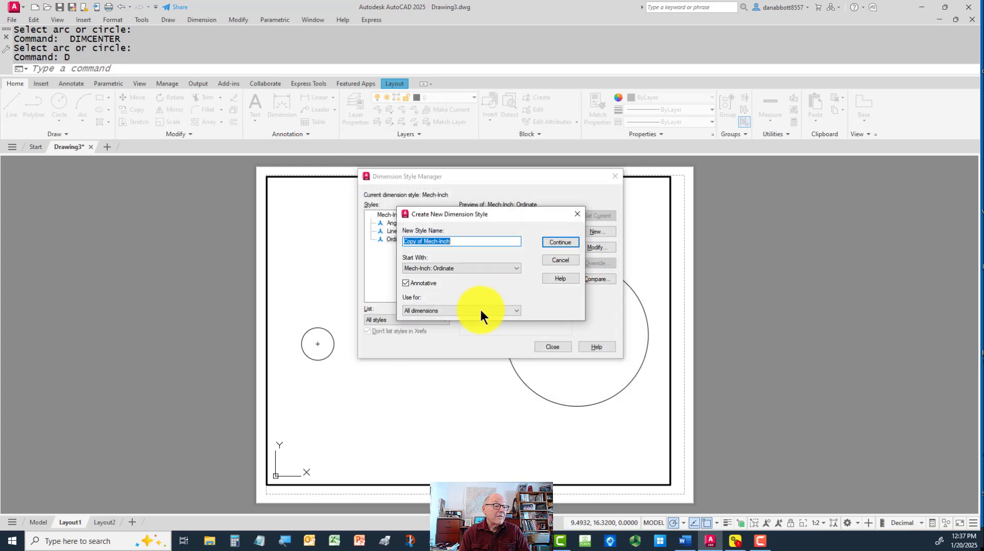
click(454, 307)
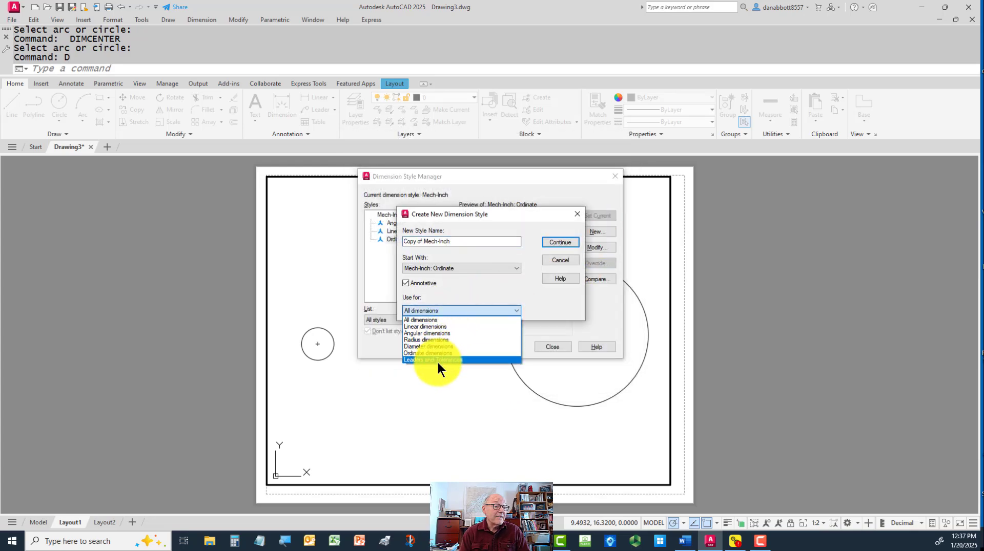
click(437, 361)
click(405, 283)
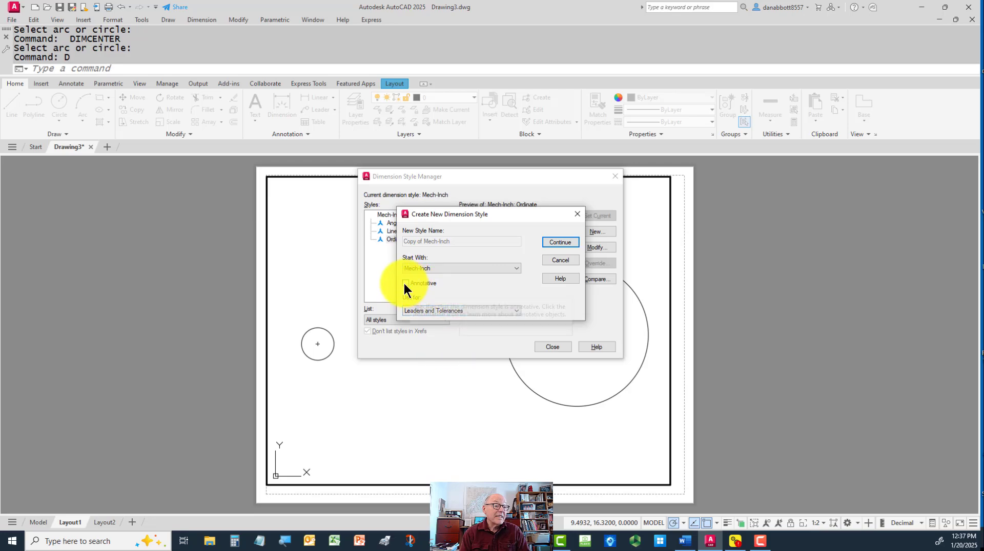
click(557, 242)
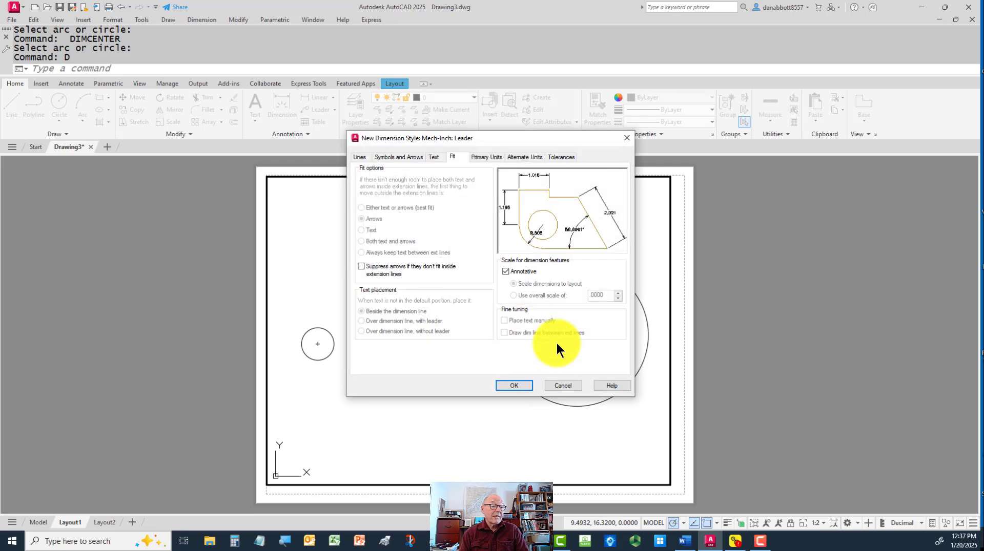
click(514, 384)
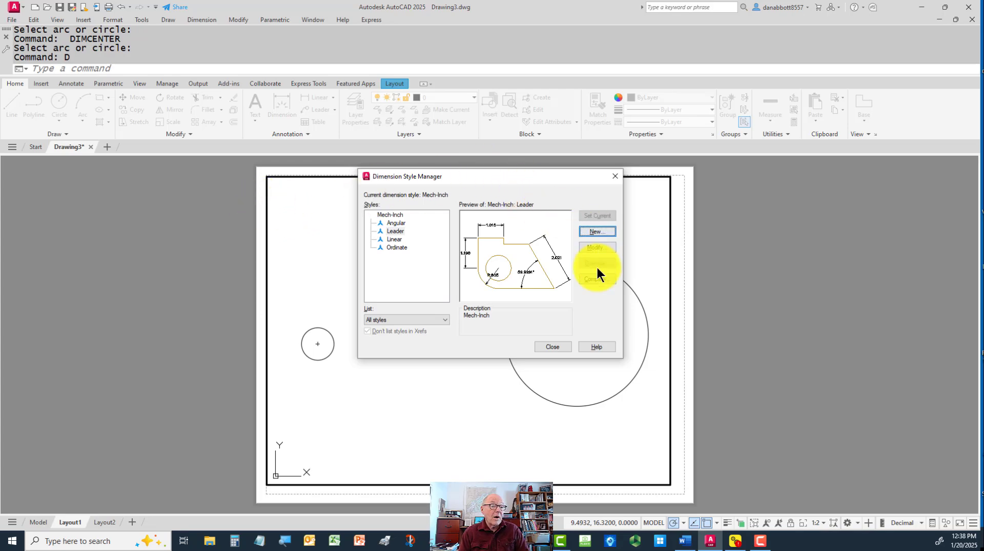
click(553, 347)
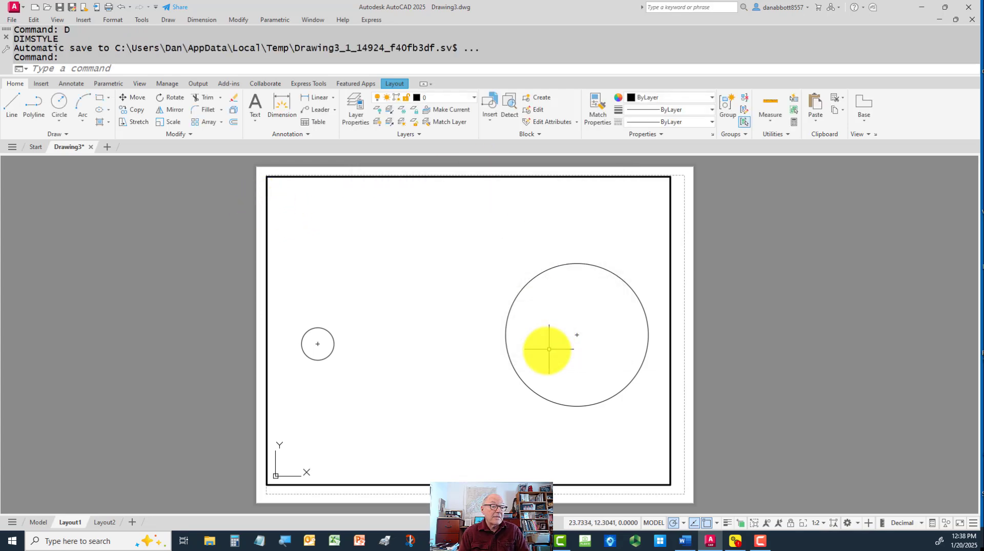
Add a diameter dimension to the small circle on Layout1
text(ddi)
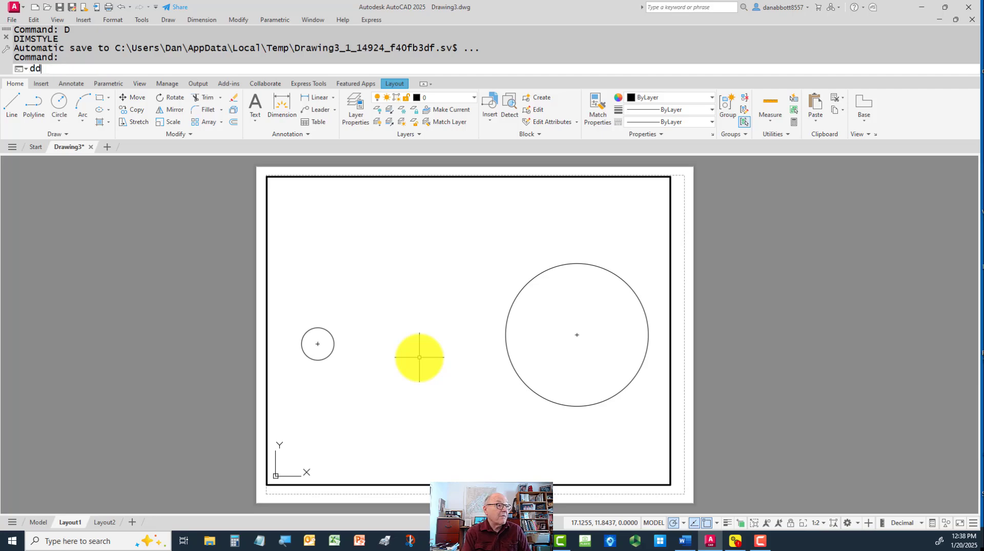
key(Return)
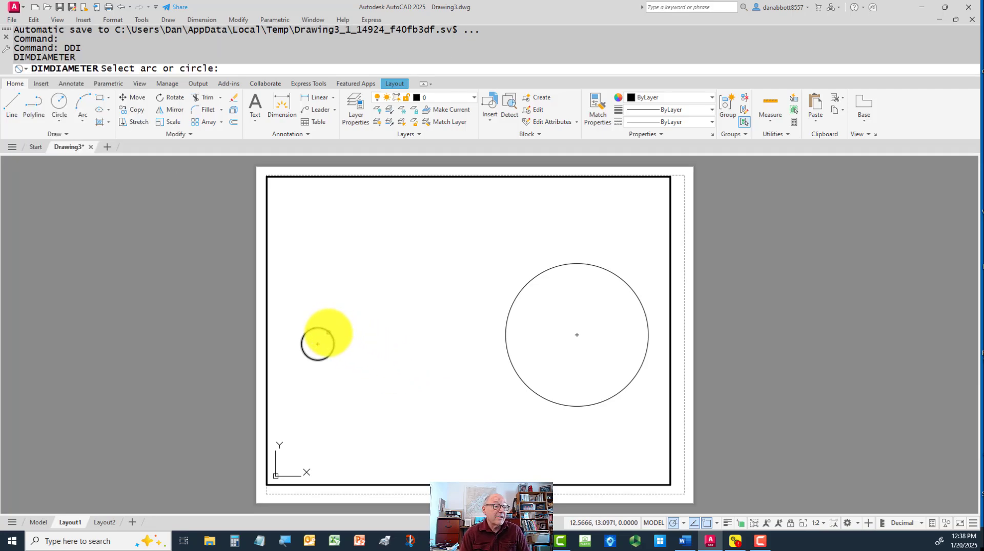
click(323, 329)
click(361, 277)
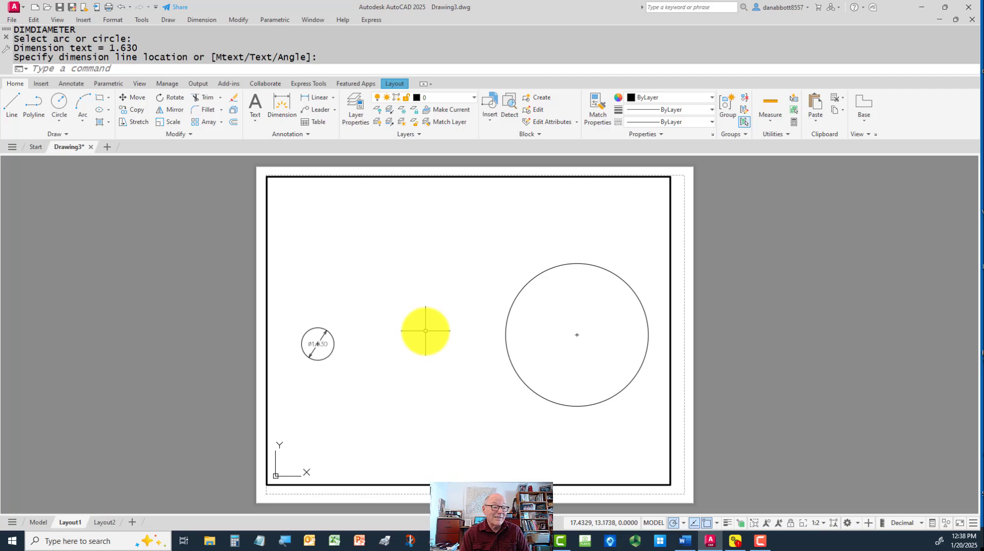
Add a radius dimension to the large circle on Layout1
text(dra)
key(Return)
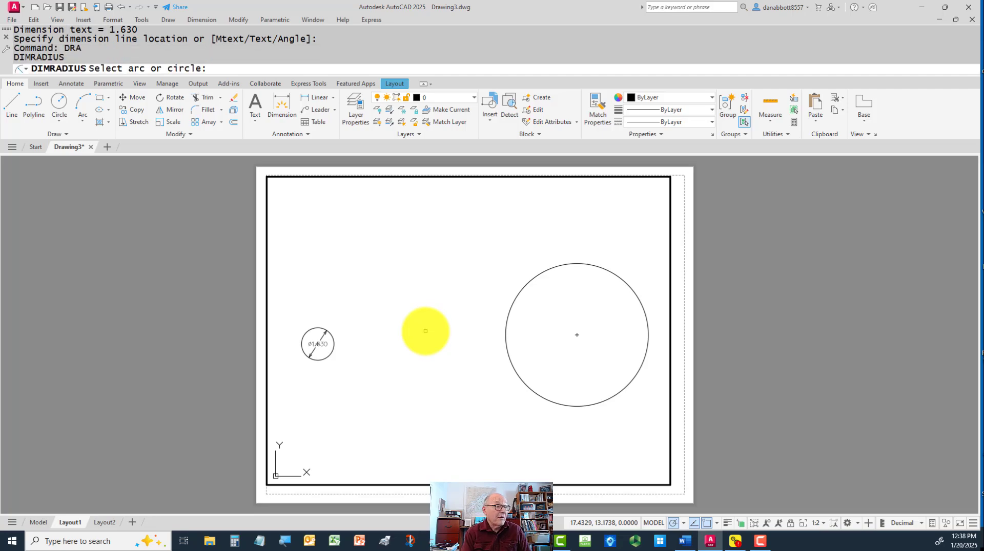
click(521, 286)
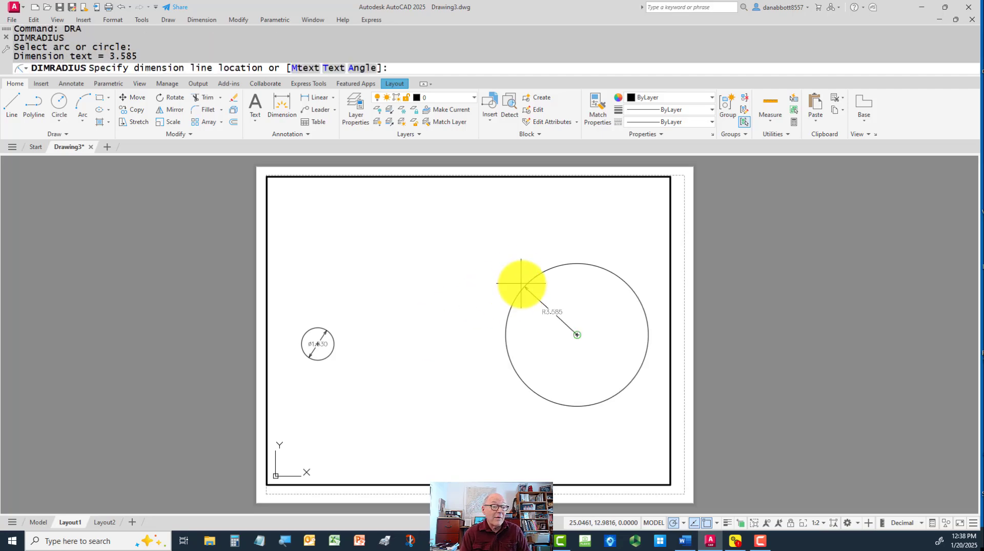
click(493, 247)
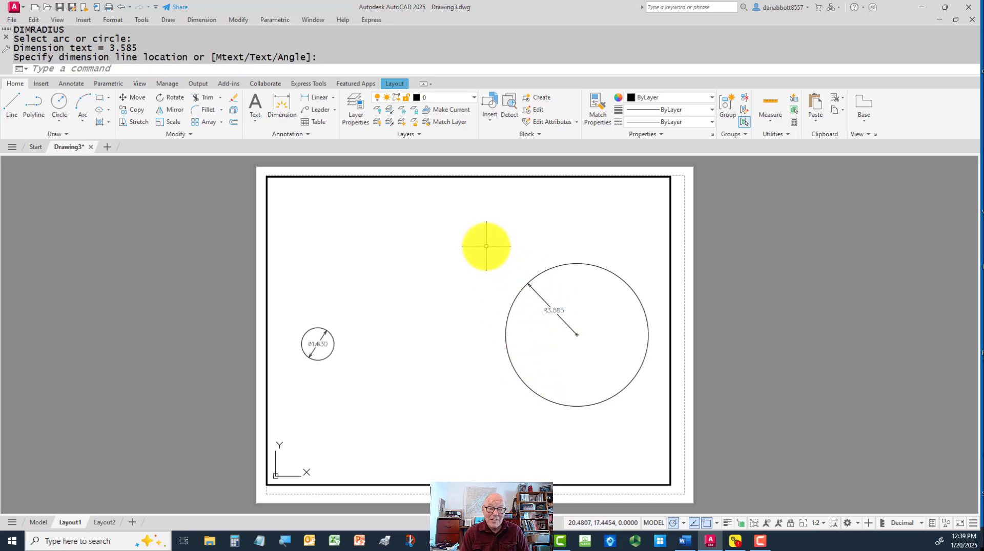
Erase the radius dimension from the large circle and the diameter dimension from the small circle
click(571, 307)
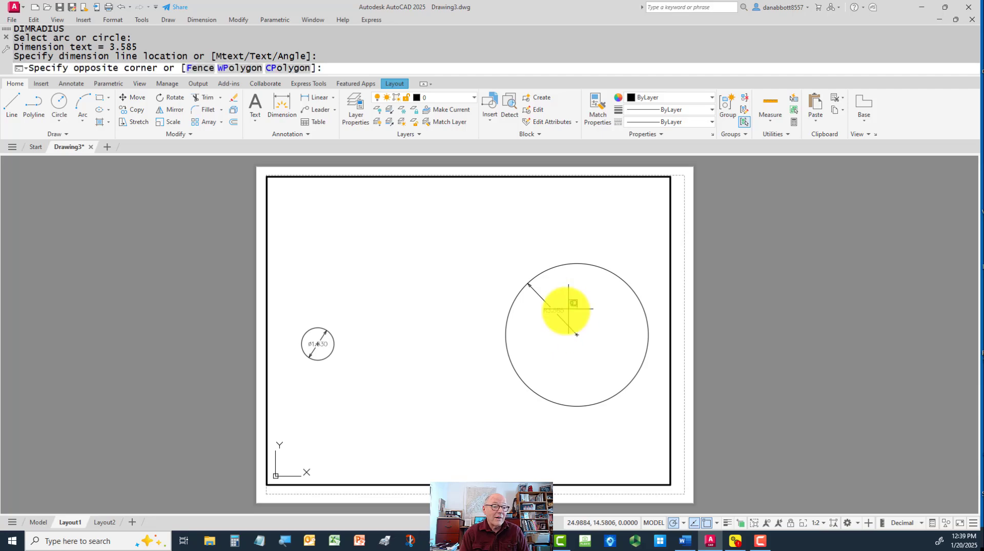
click(540, 332)
text(e)
key(Return)
click(321, 344)
text(e)
key(Return)
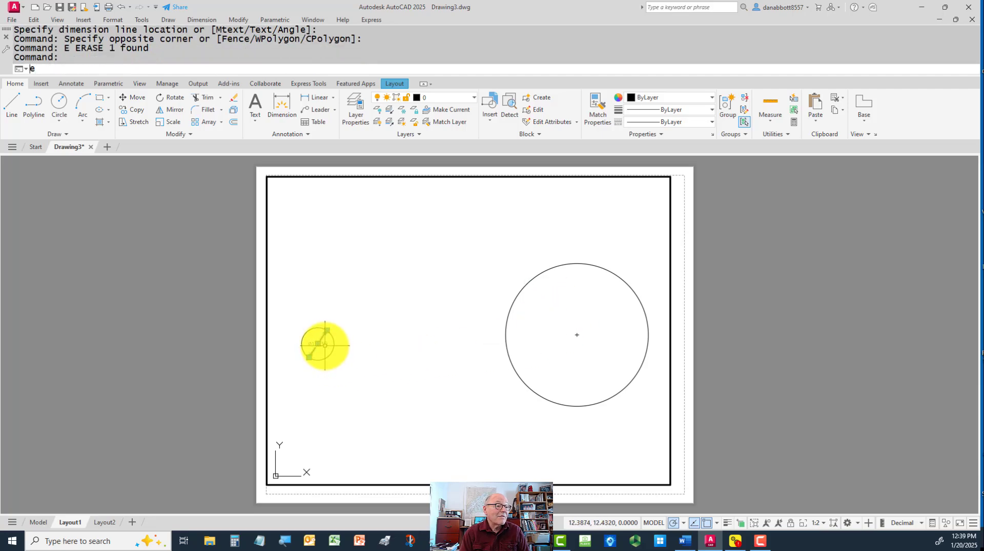
Delete the center marks from the large and small circles
click(594, 327)
click(552, 349)
key(Delete)
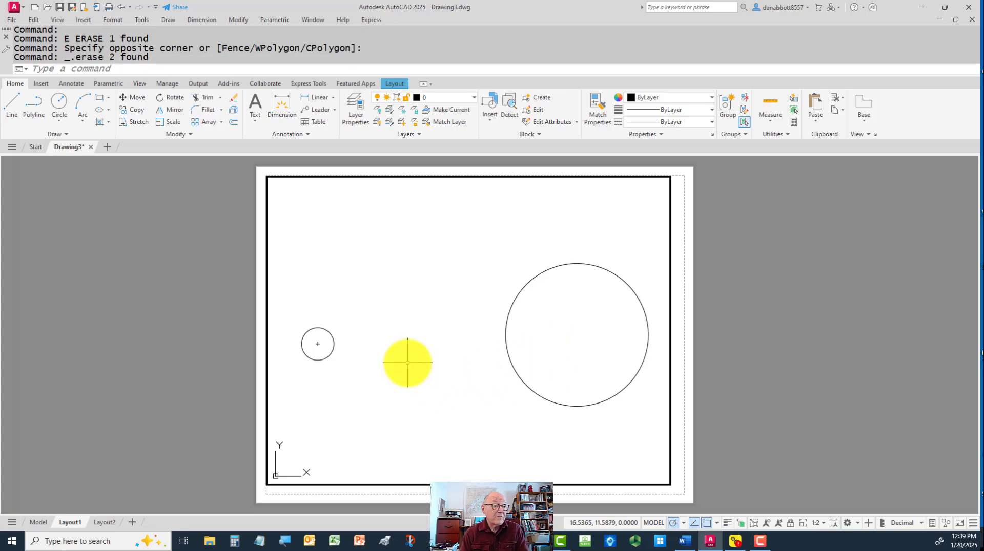
click(328, 341)
click(312, 345)
key(Delete)
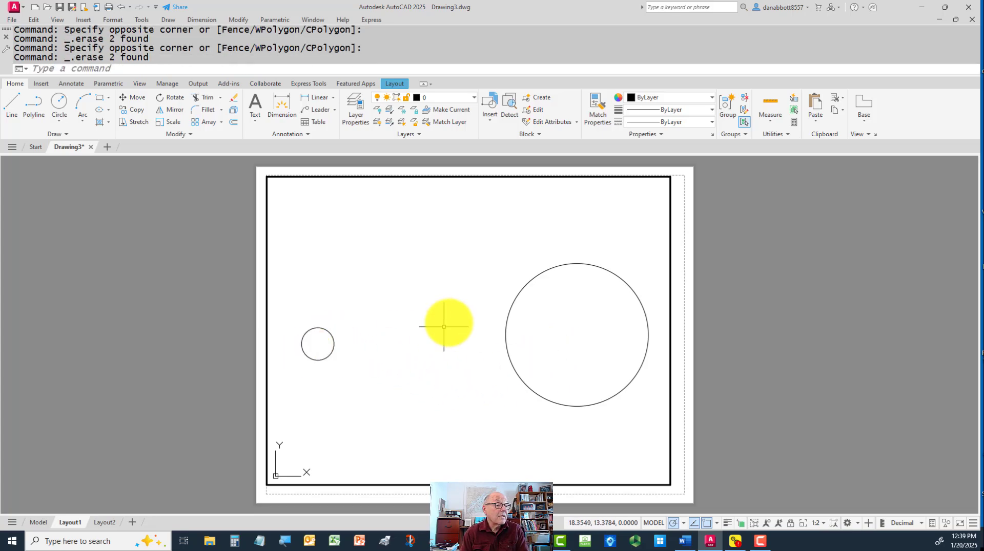
Start a new dimension sub-style based on Mech-Inch for use with radius dimensions
text(D)
key(Return)
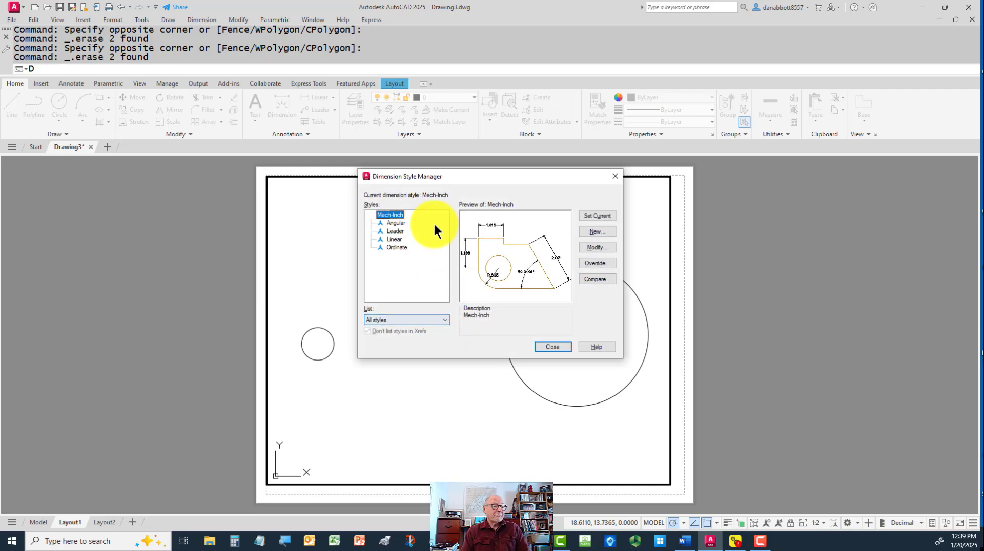
click(596, 231)
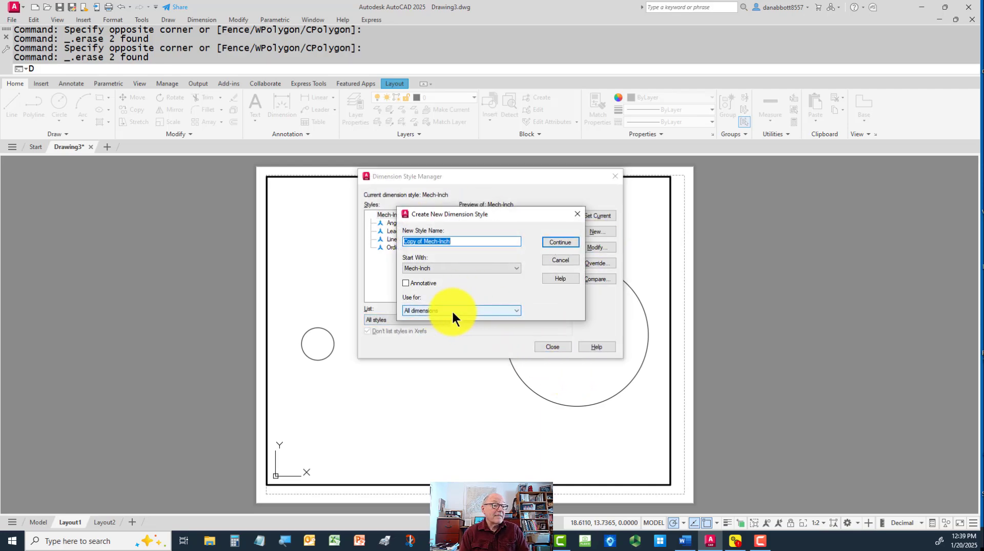
mouse_move(536, 216)
mouse_down()
mouse_move(716, 250)
mouse_move(585, 290)
mouse_move(546, 259)
mouse_move(511, 194)
mouse_move(534, 215)
mouse_up()
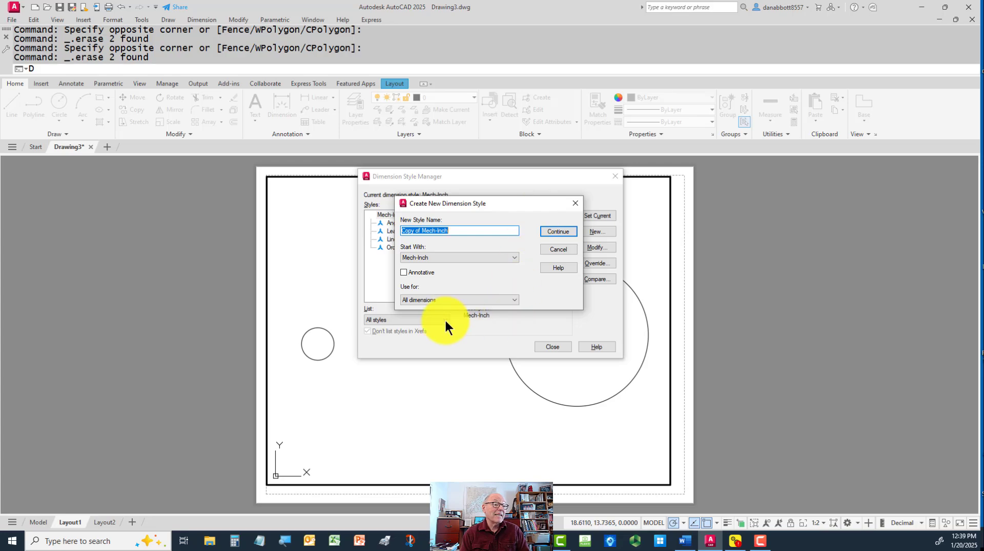
click(403, 272)
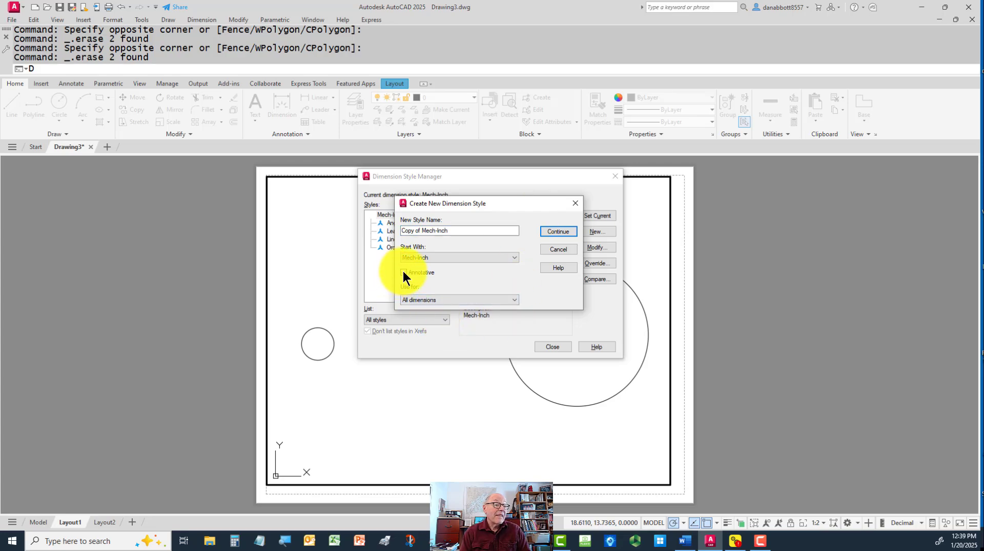
click(433, 299)
click(437, 328)
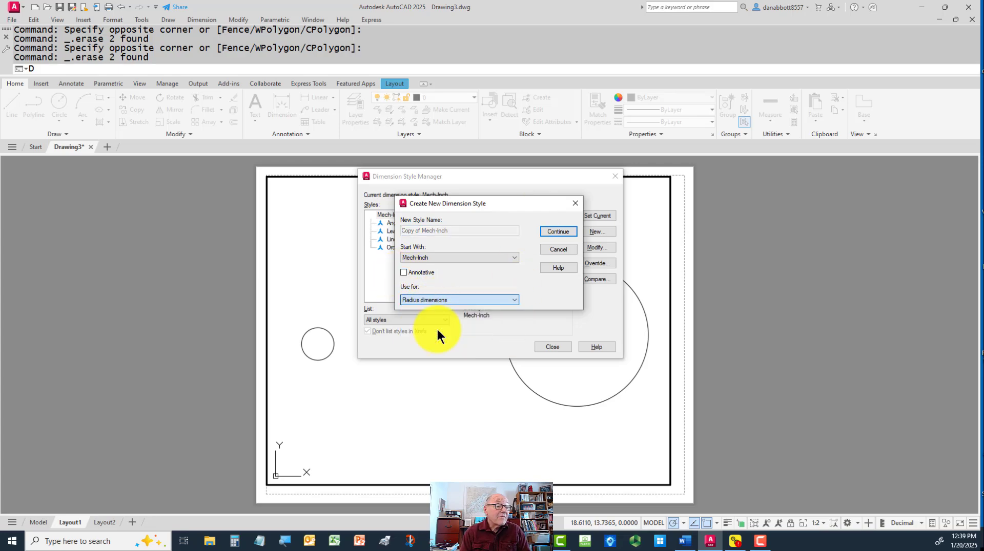
click(555, 229)
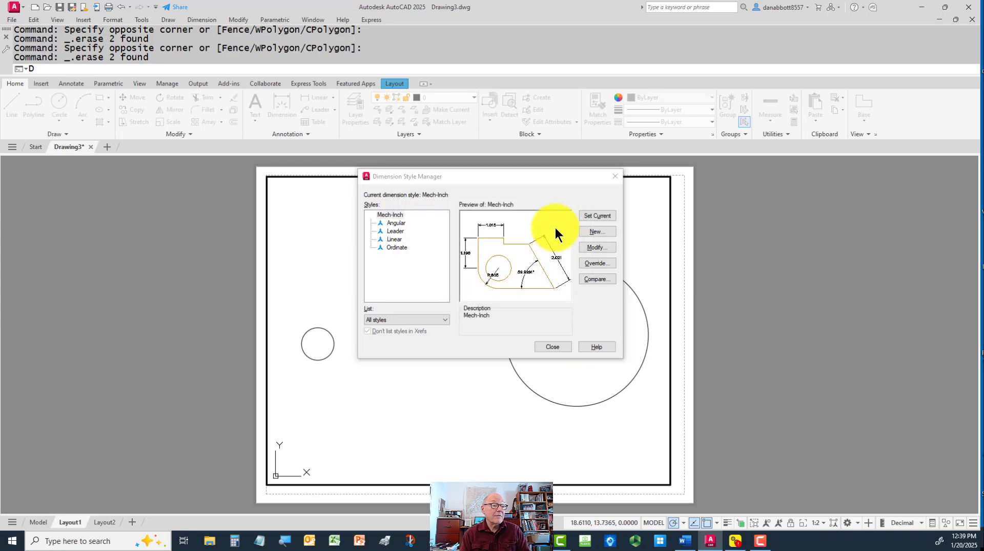
Suppress extension line 1 and set the center marks to None in the Mech-Inch Radius sub-style
click(361, 156)
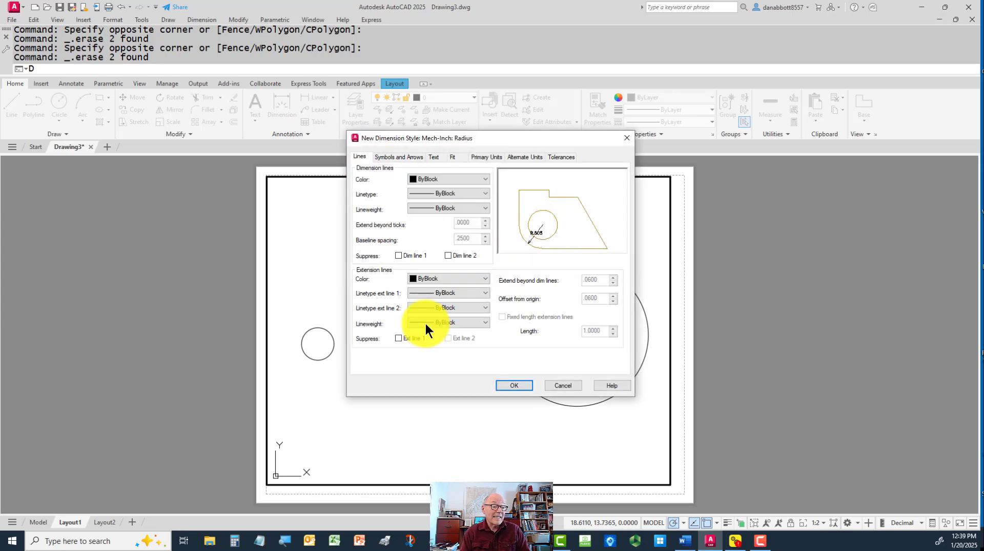
click(398, 338)
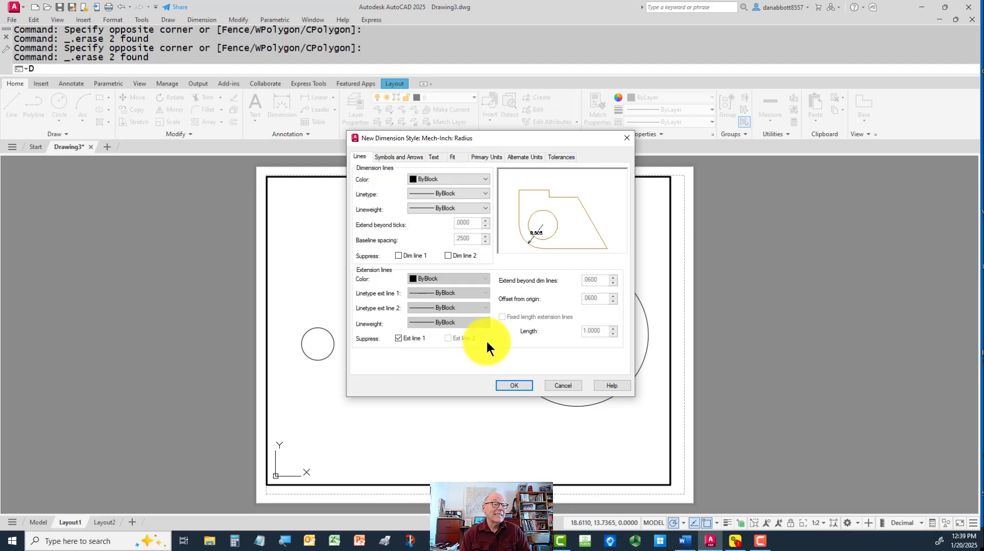
click(388, 157)
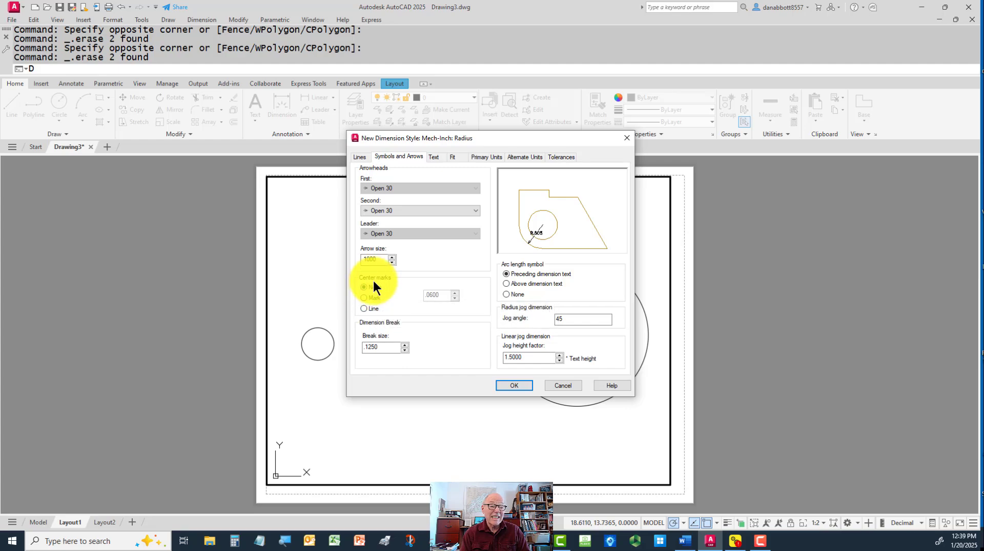
click(433, 157)
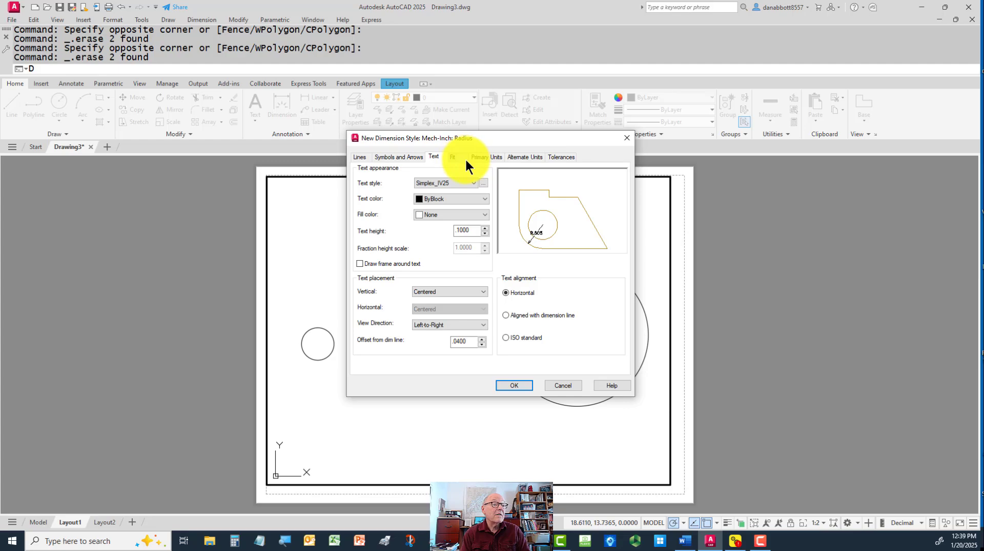
Set the Radius sub-style's fit to both text and arrows, text over dimension line with leader, manual text placement and Annotative, and save it
click(453, 157)
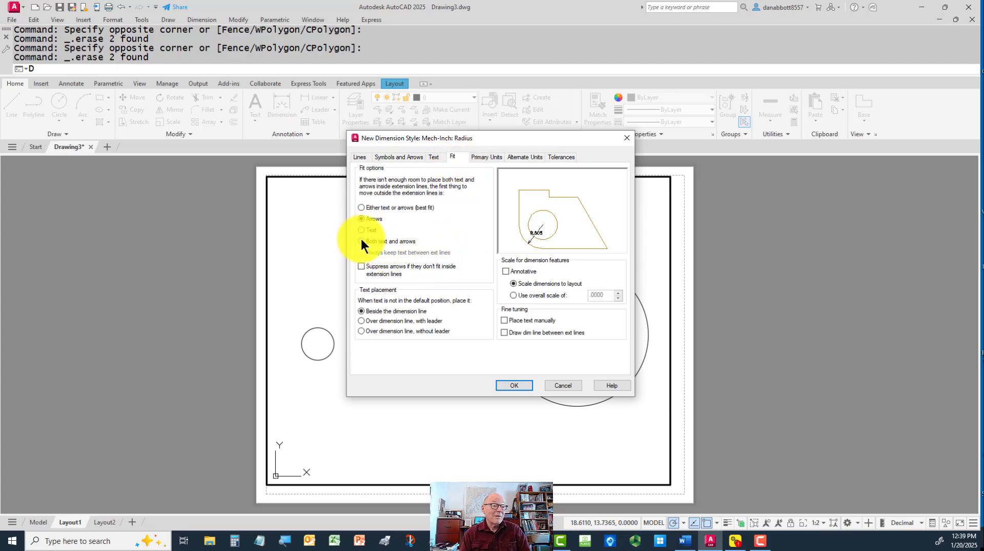
click(361, 320)
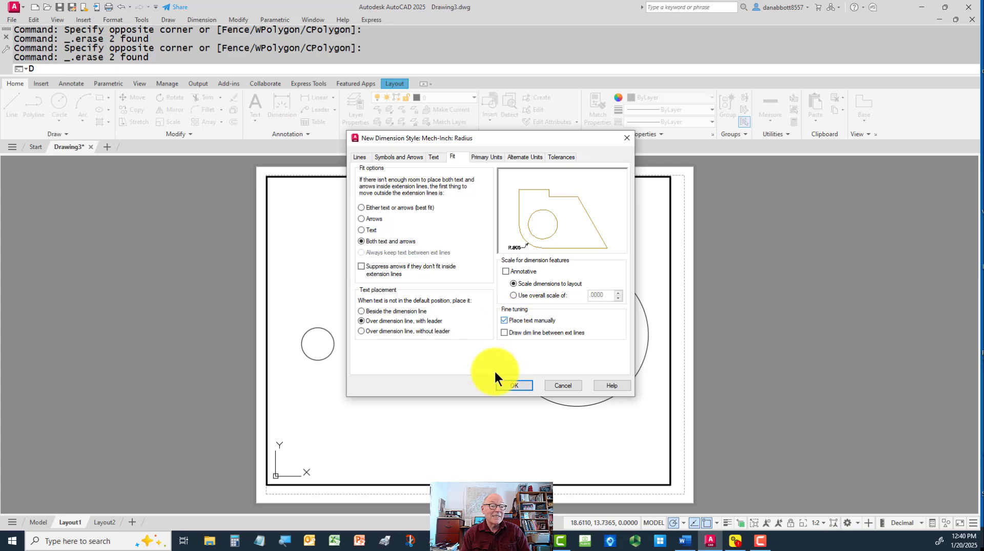
click(507, 272)
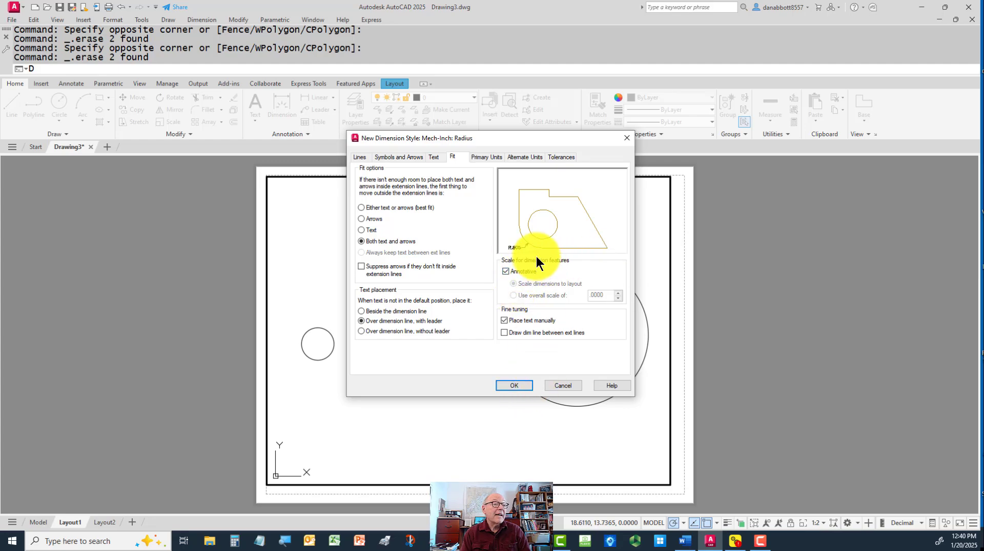
click(483, 156)
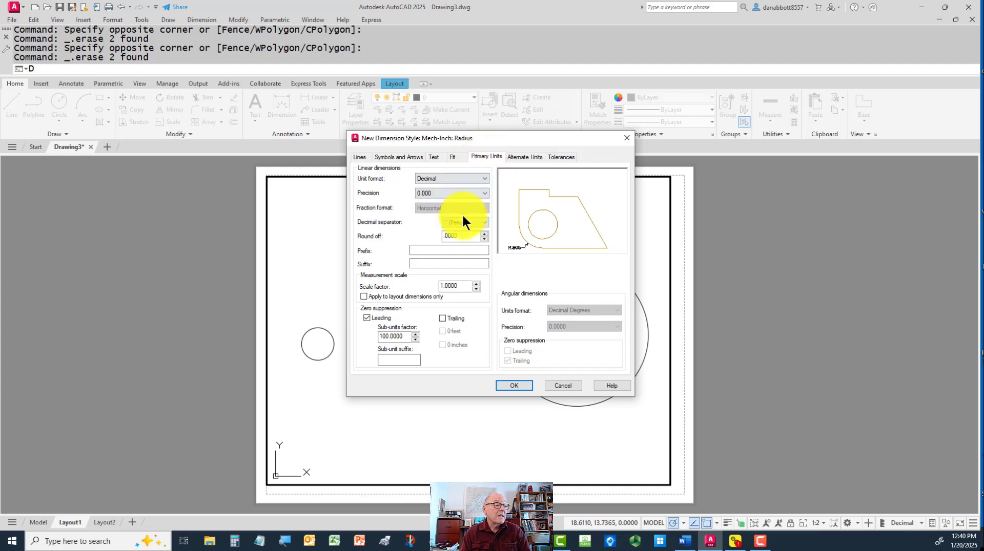
click(517, 387)
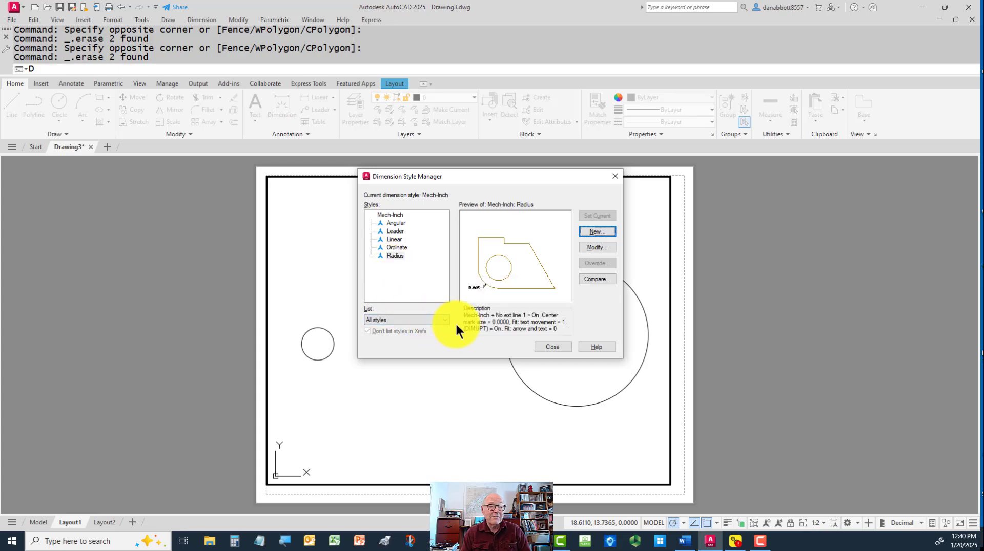
Create a new dimension sub-style based on Mech-Inch for use with diameter dimensions
click(595, 246)
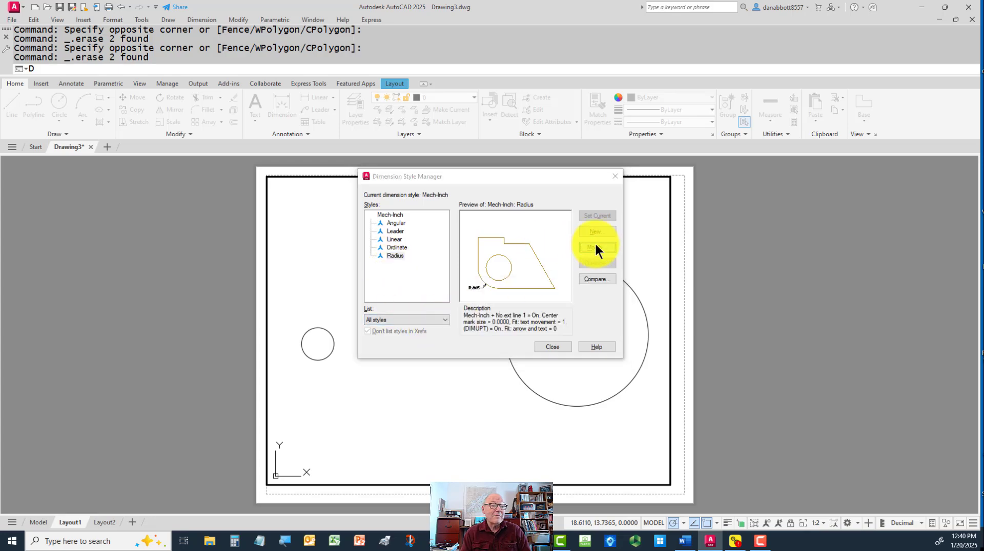
click(563, 385)
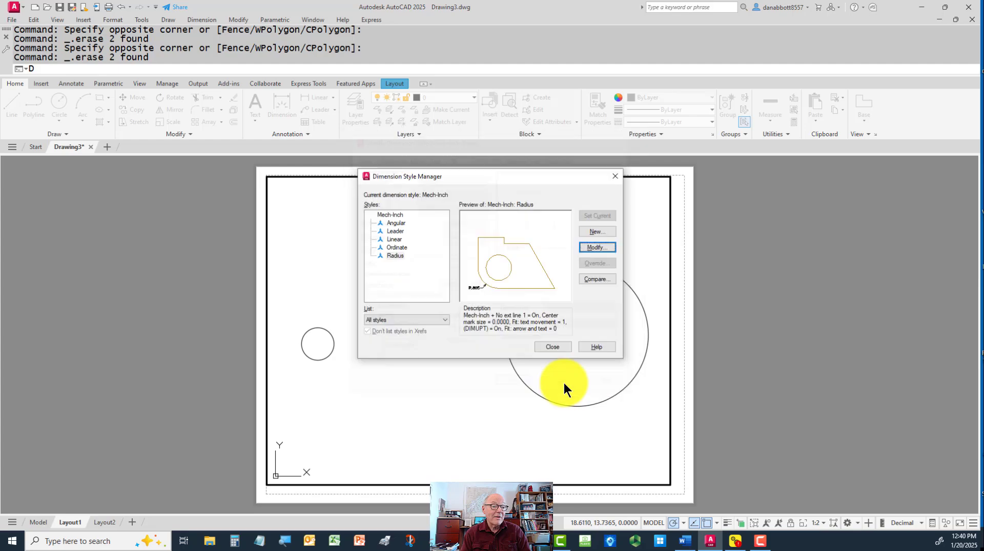
click(593, 231)
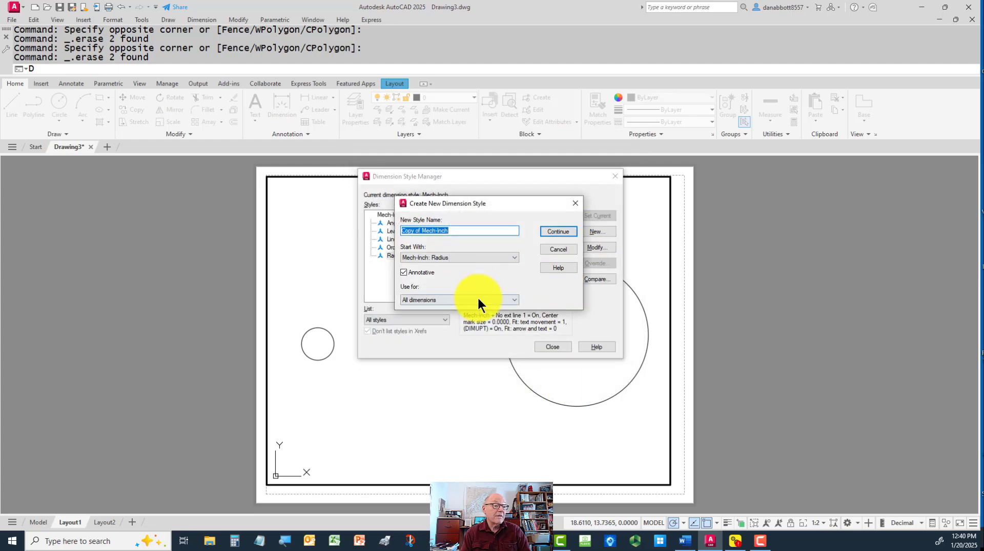
click(466, 299)
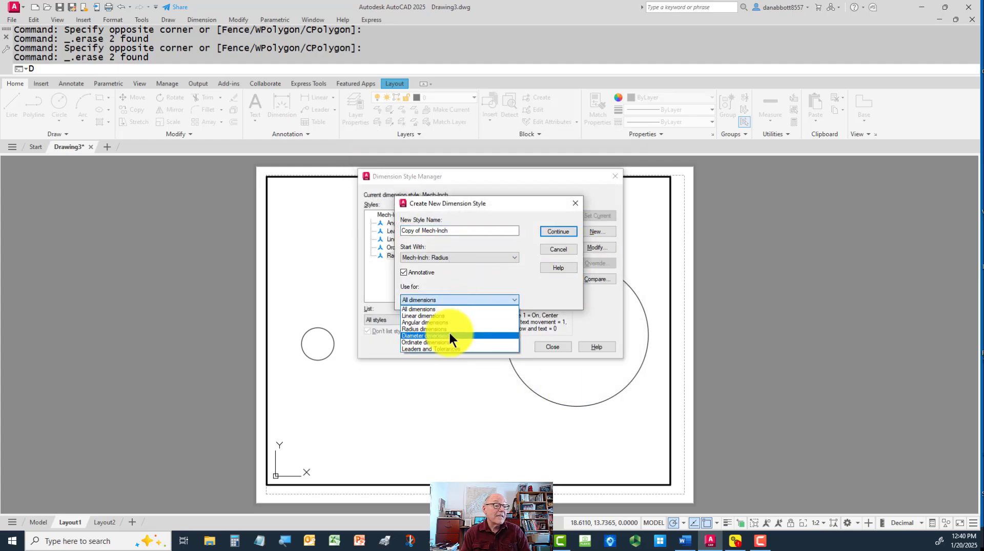
click(445, 336)
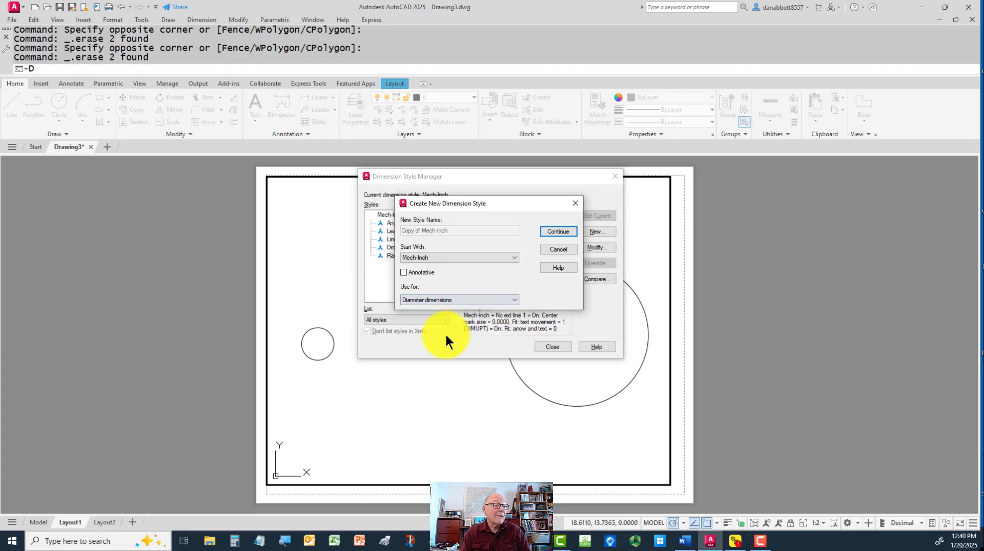
click(558, 232)
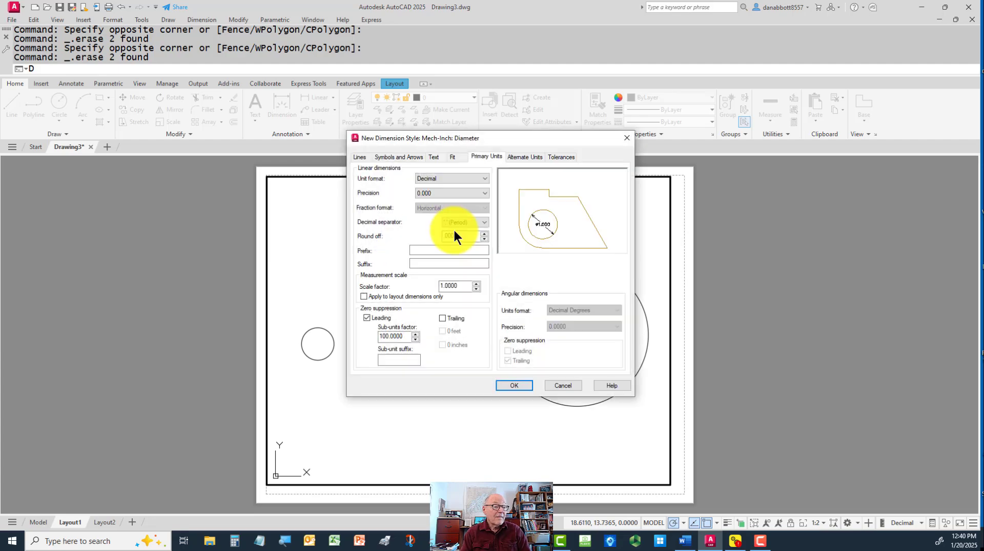
click(361, 159)
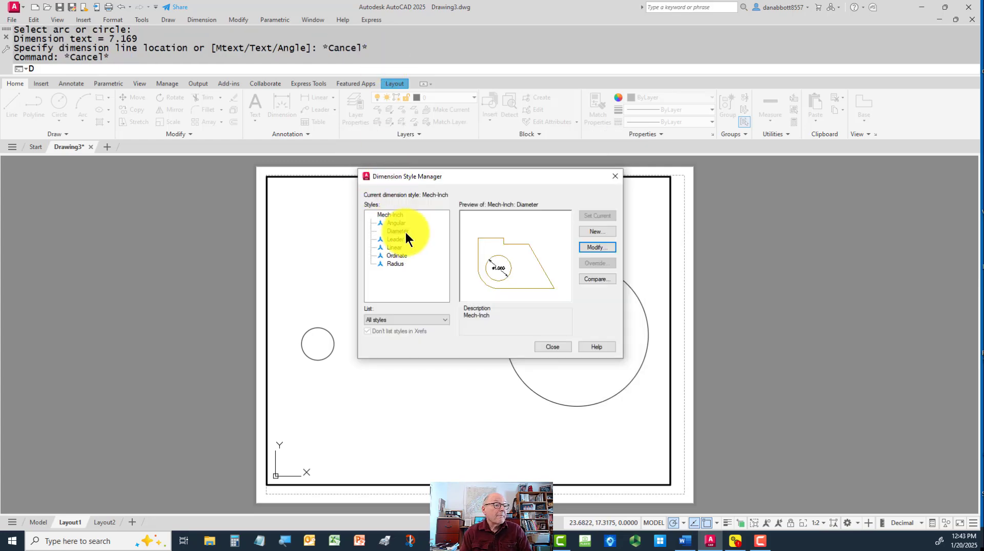
Modify the Mech-Inch Diameter sub-style so its center marks are set to None
click(397, 232)
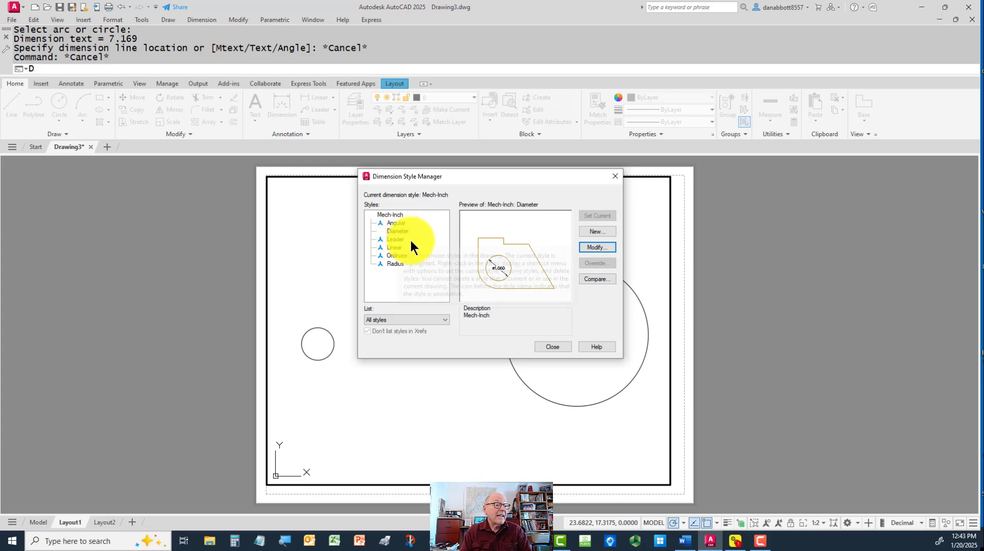
click(596, 247)
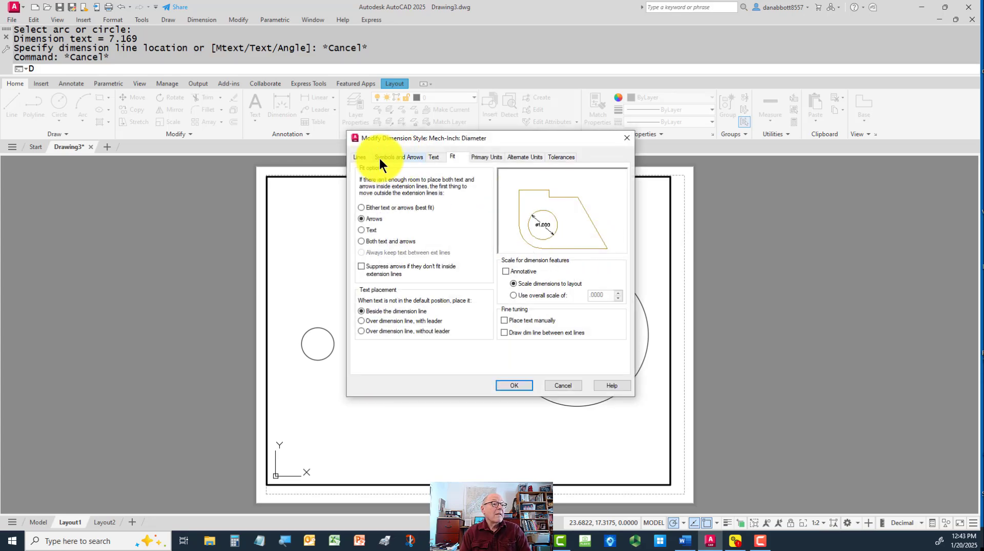
click(385, 158)
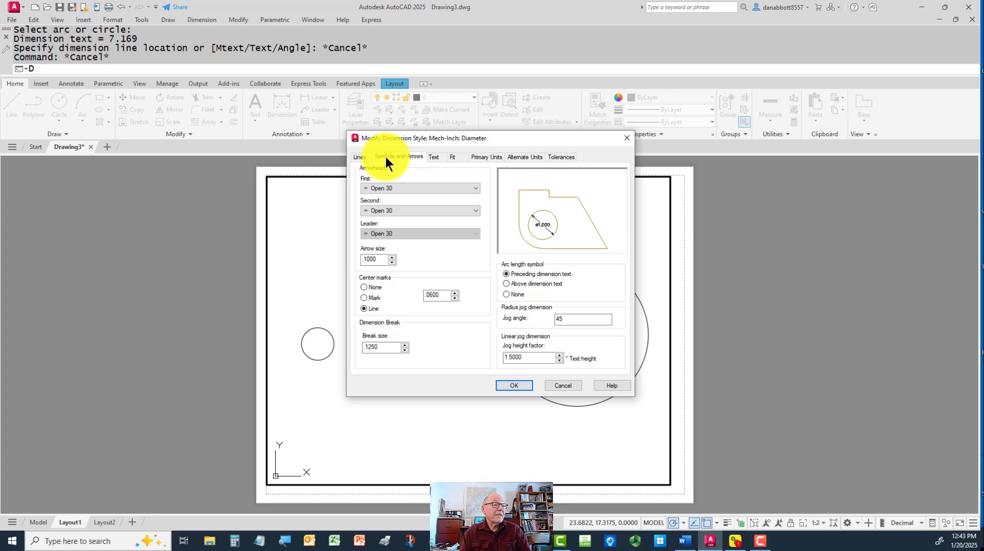
click(363, 287)
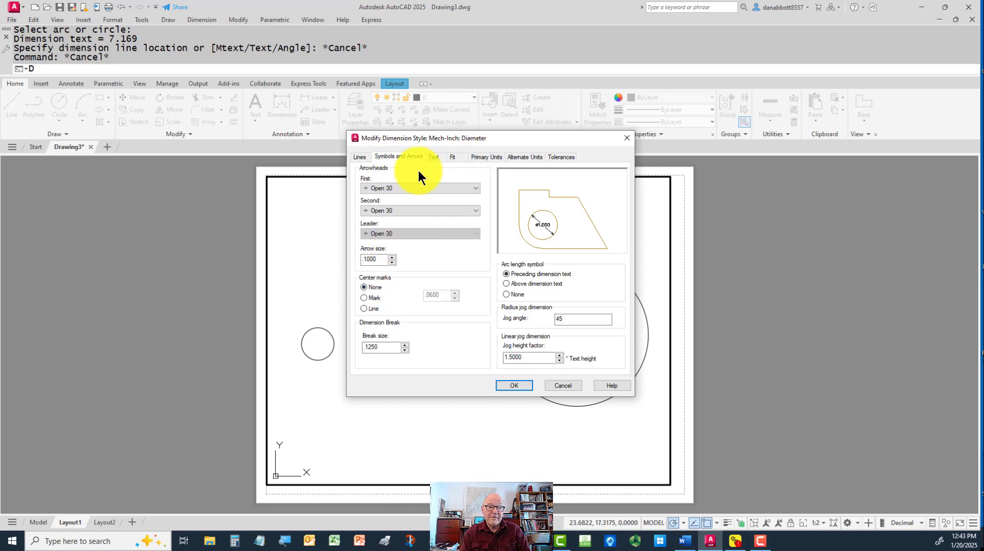
Set the Diameter sub-style's fit to both text and arrows, Annotative, with text placed manually, and save it
click(456, 157)
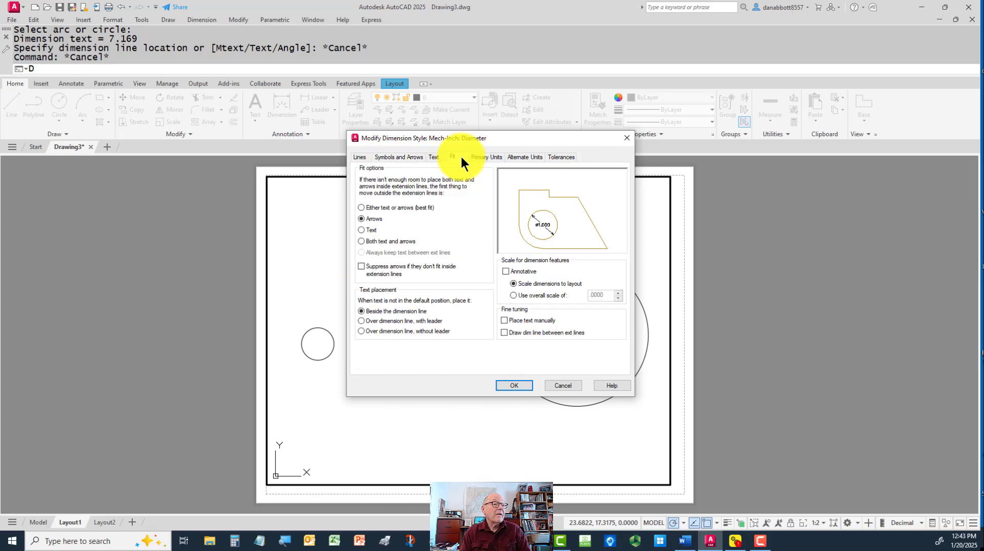
click(362, 242)
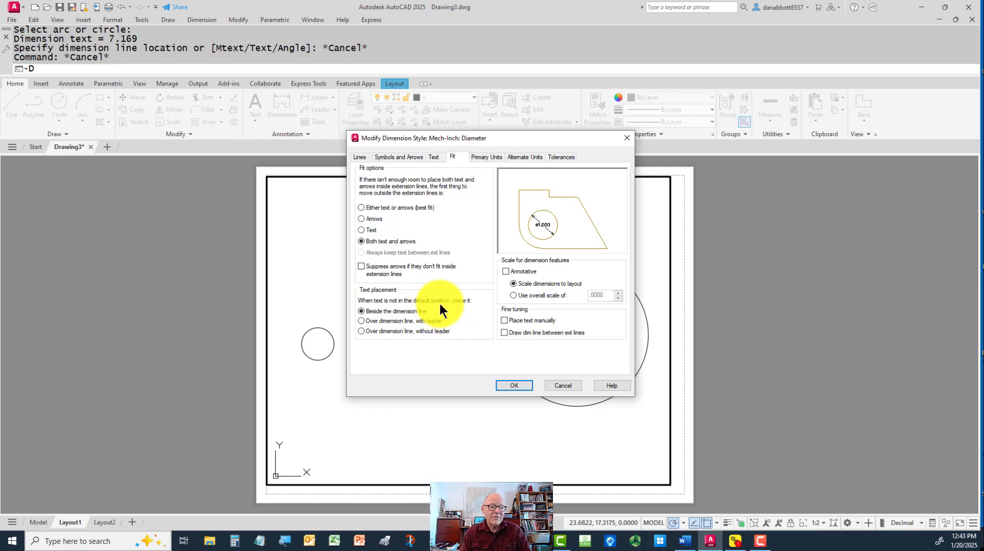
click(504, 271)
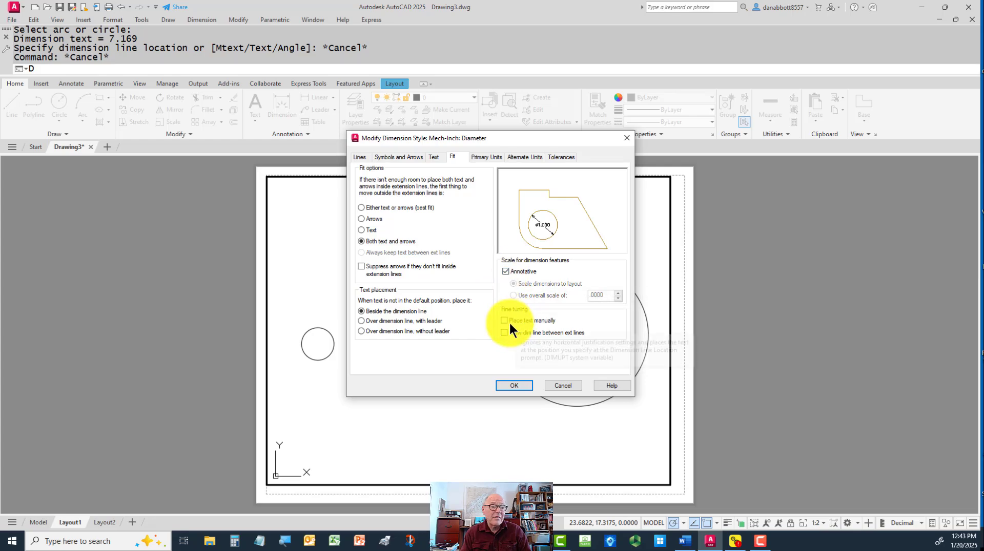
click(513, 384)
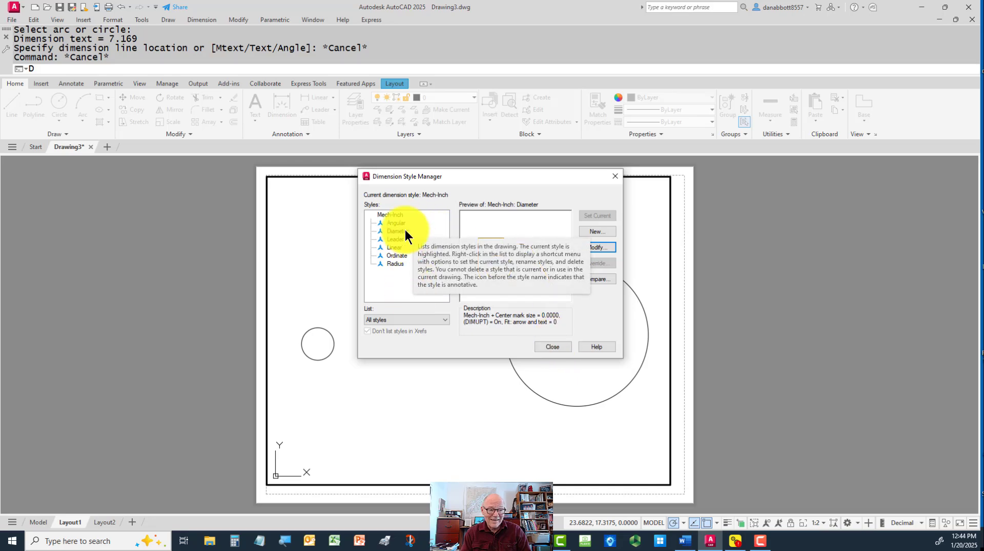
click(548, 347)
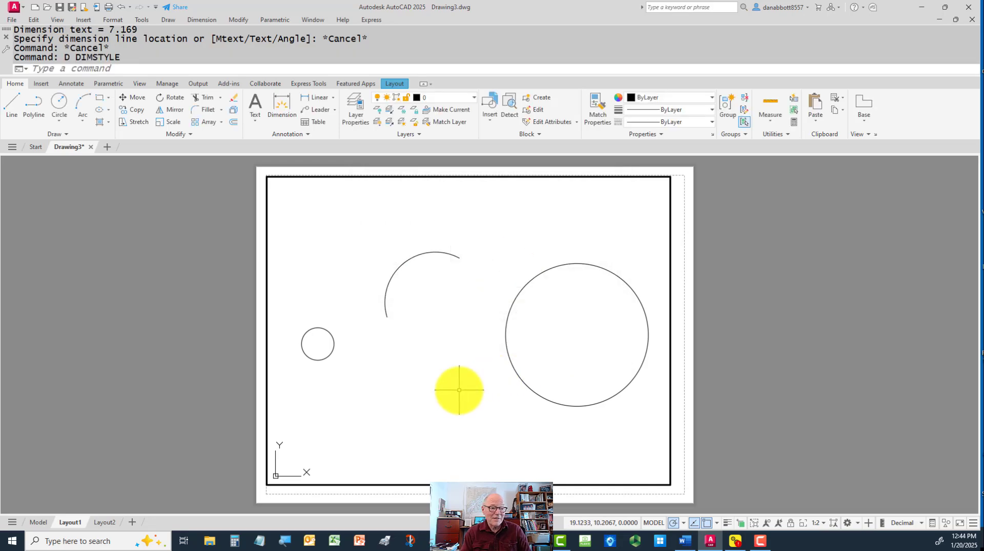
Add center marks to the small circle and the large circle on Layout1 with DIMCENTER
text(dce)
key(Return)
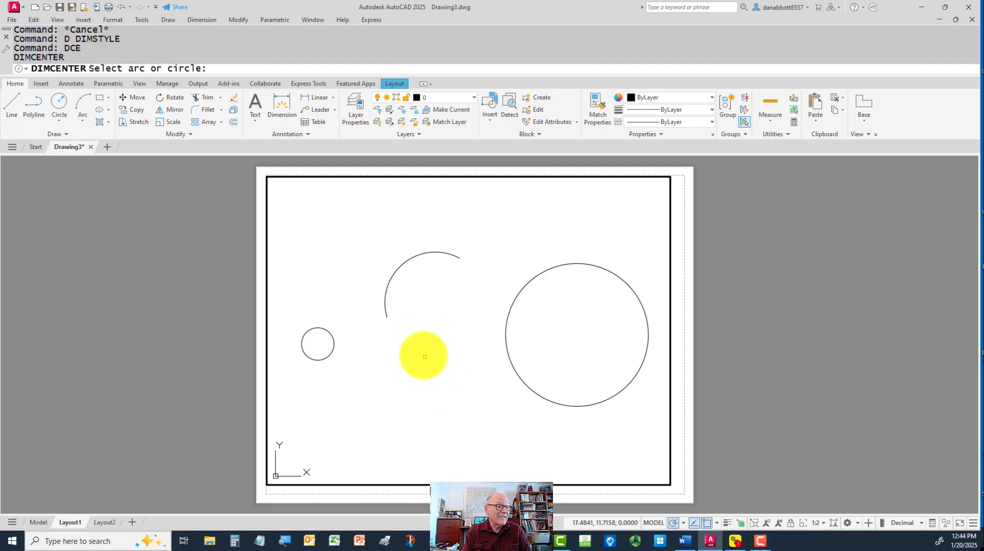
click(329, 334)
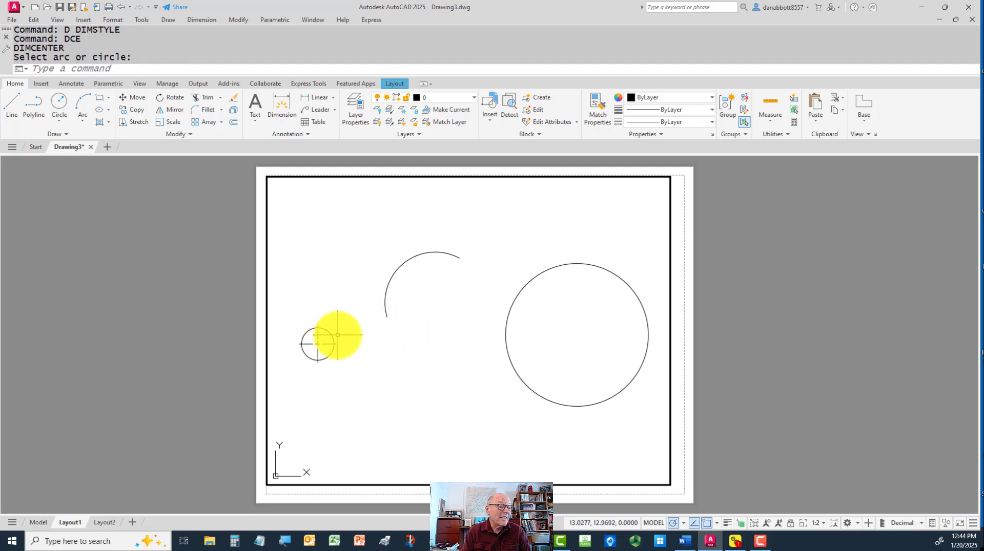
key(Return)
click(505, 334)
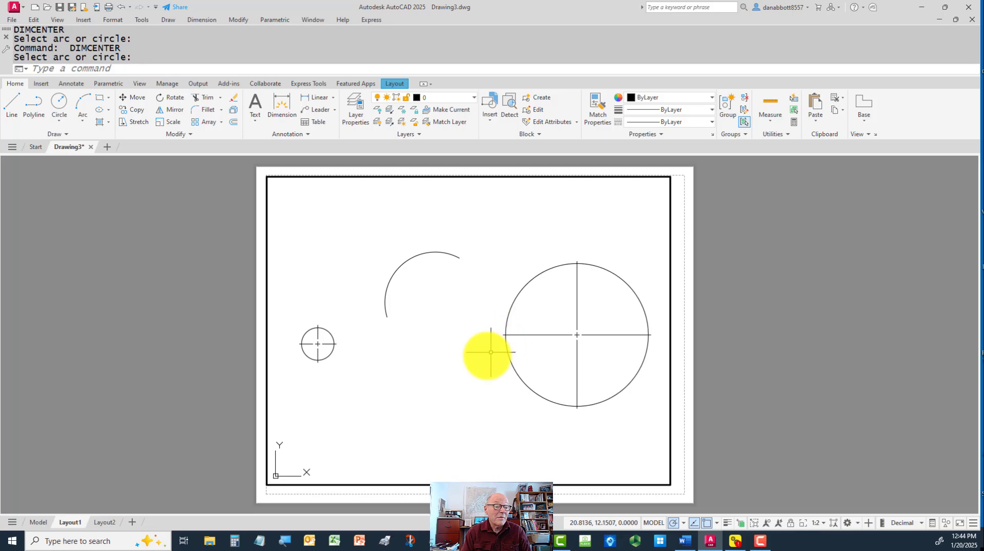
key(Escape)
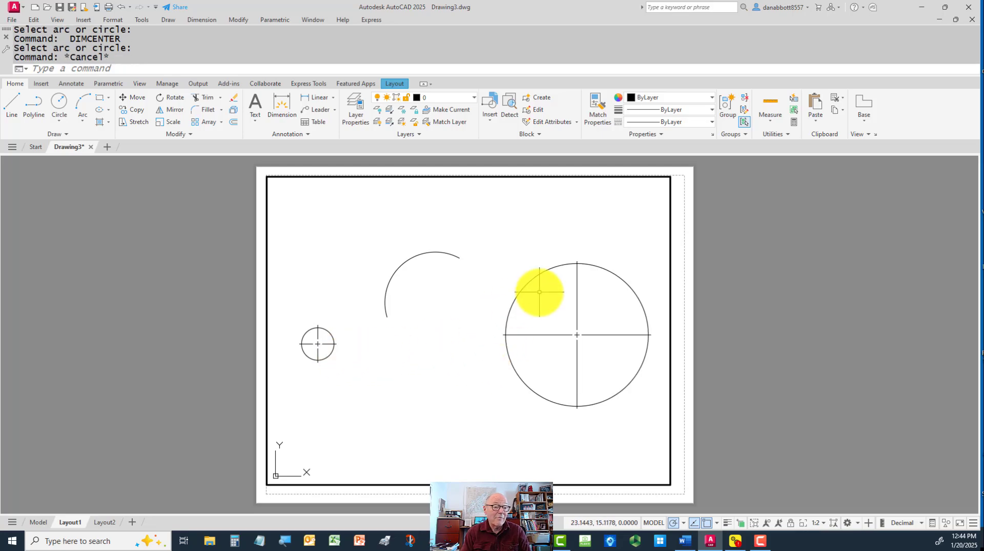
Erase the upper vertical center mark lines of the small circle and the large circle
click(578, 285)
click(561, 286)
text(e)
key(Return)
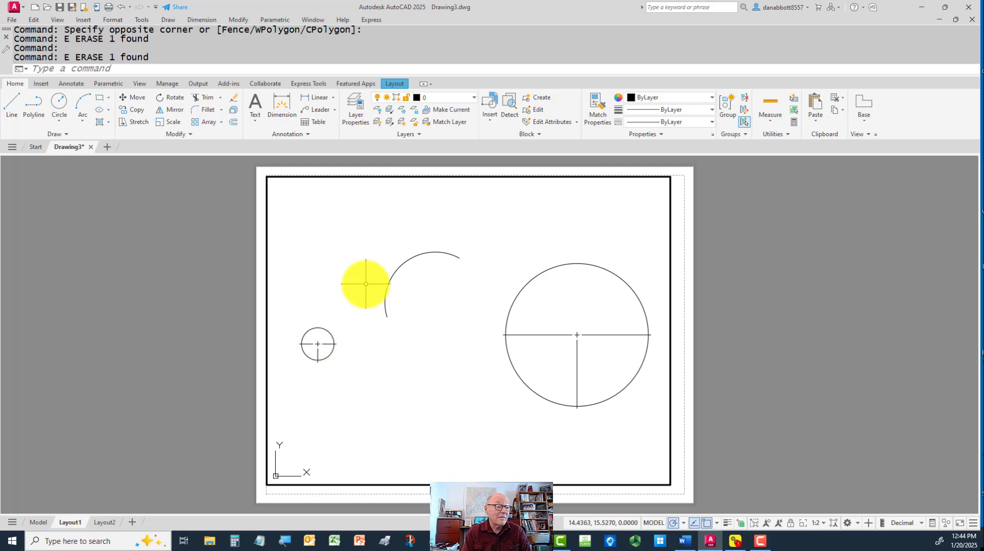
Add a horizontal linear dimension between the centers of the small and large circles, placing it above the arc
text(dli)
key(Return)
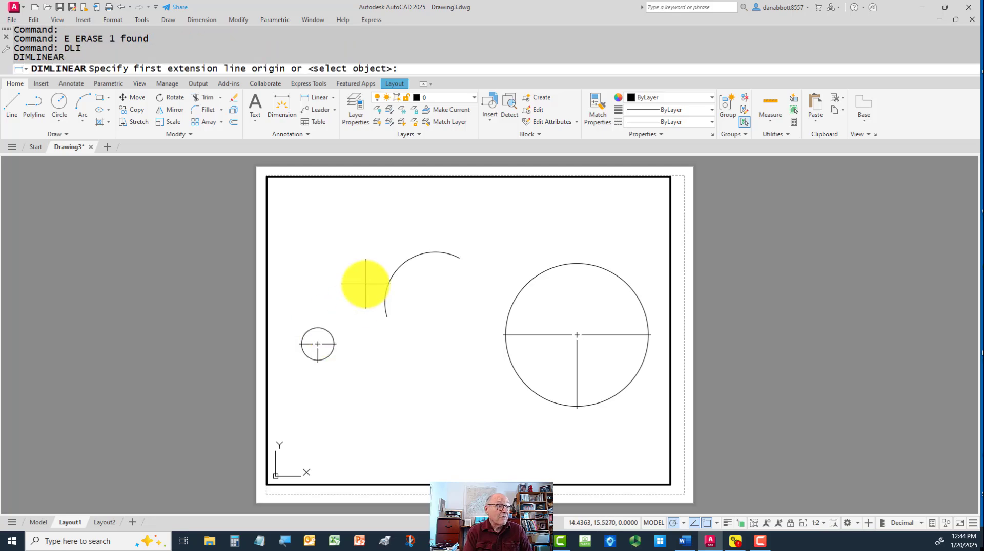
click(317, 343)
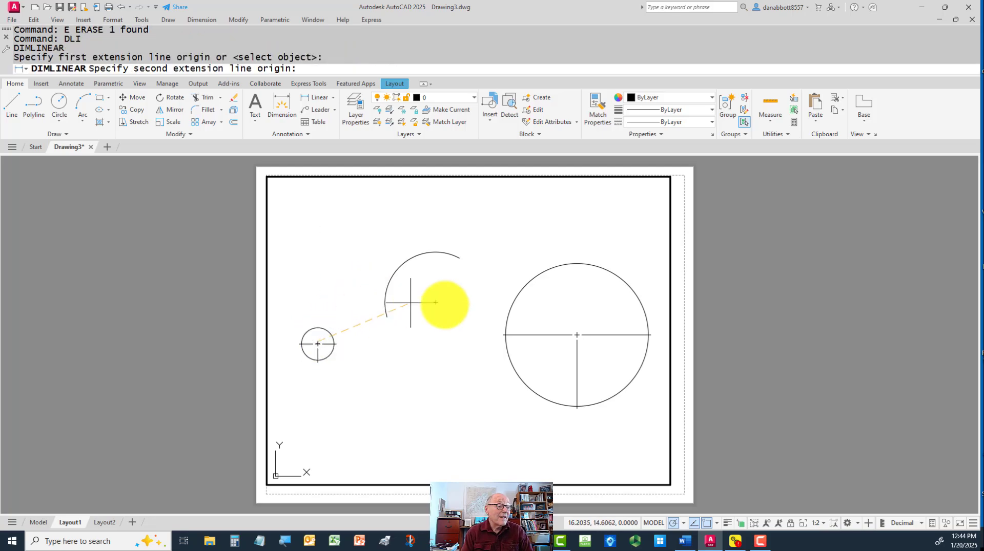
click(577, 335)
click(468, 227)
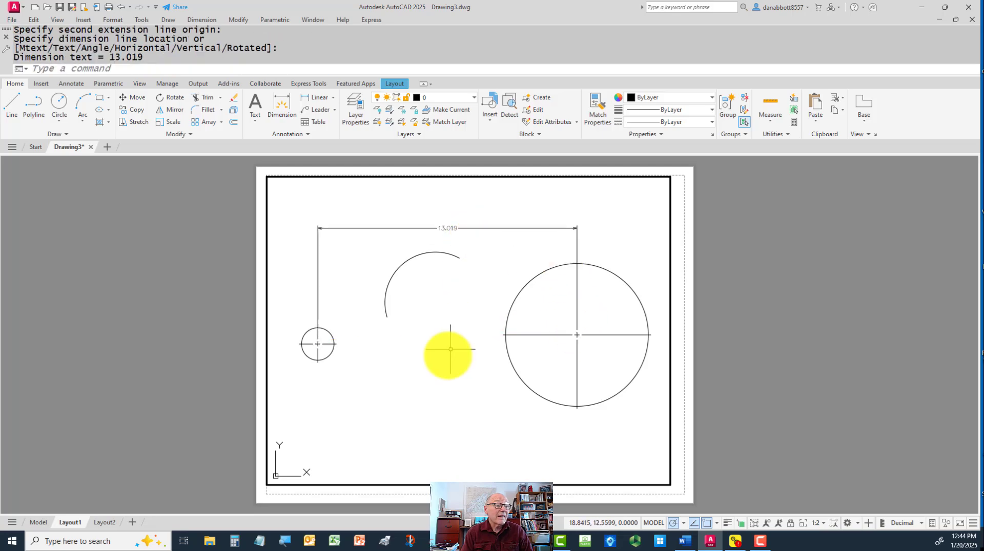
Undo the zoom made inside the viewport and lock the viewport's view
scroll(314, 358, up, 5)
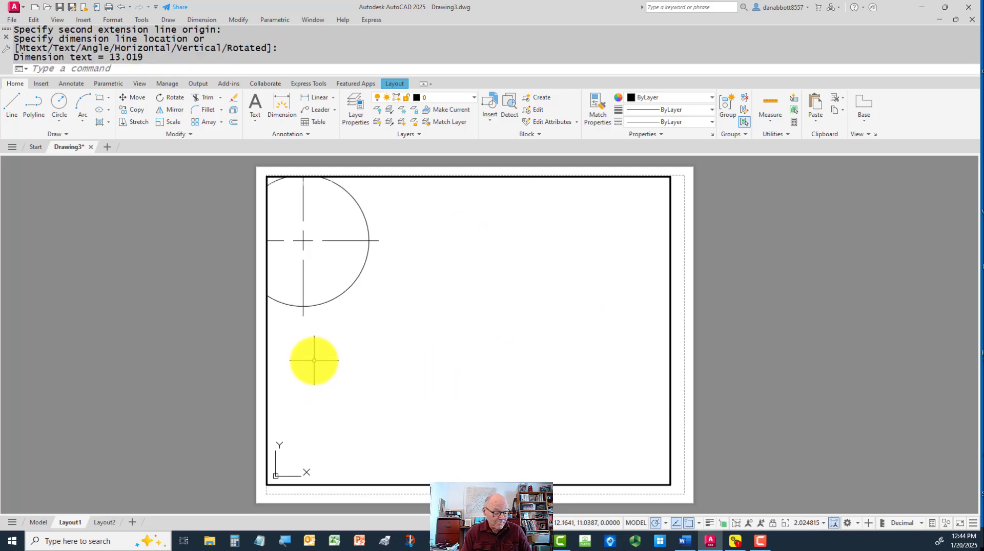
key(ctrl+z)
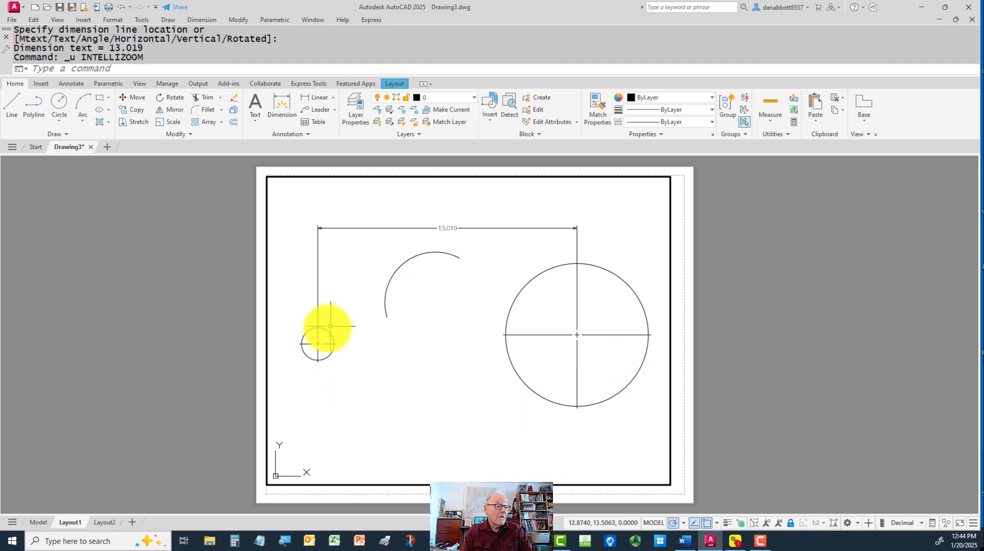
Examine how the center marks and dimension extension lines meet at both circles in the locked viewport
scroll(321, 359, up, 4)
scroll(329, 347, down, 2)
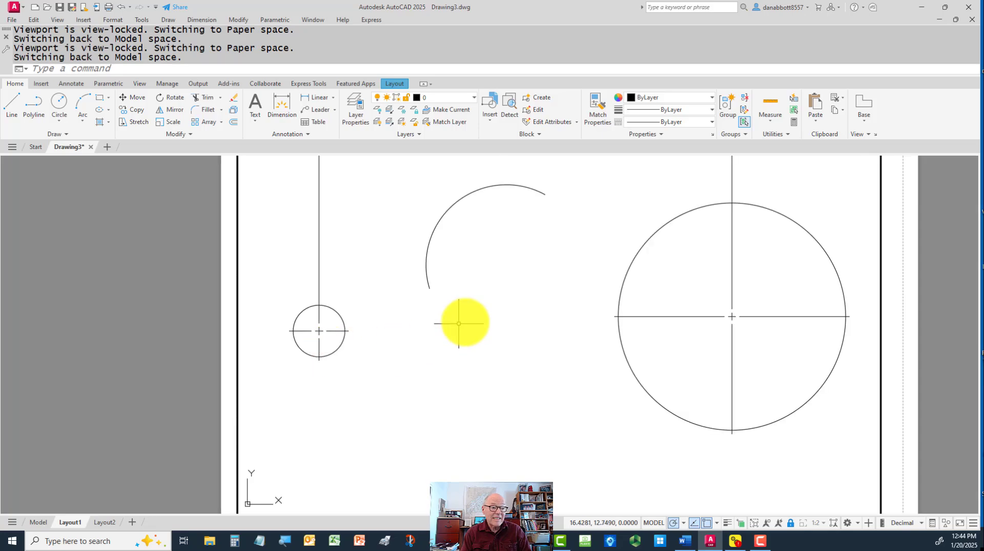
scroll(463, 323, down, 2)
scroll(487, 325, down, 1)
scroll(580, 301, up, 2)
scroll(598, 286, down, 2)
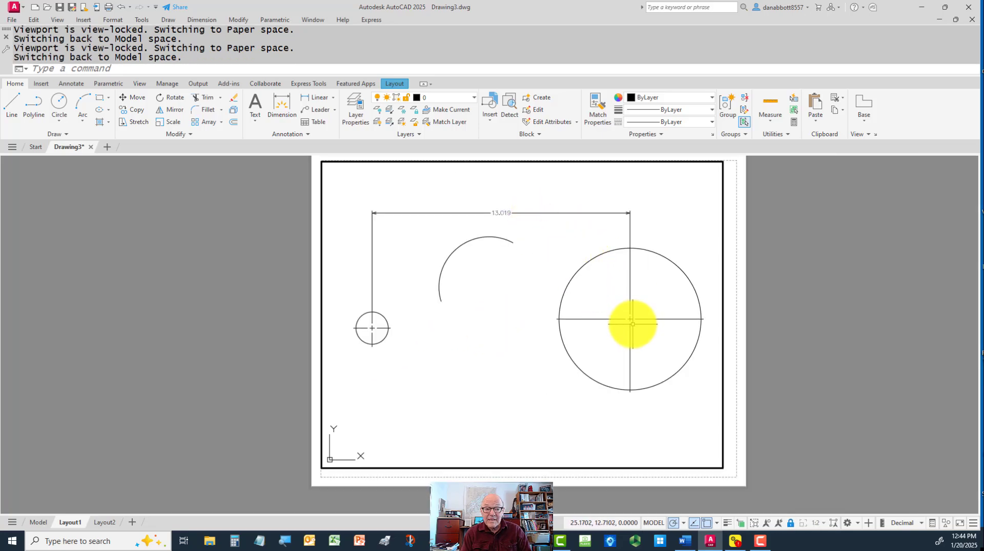
scroll(636, 319, up, 4)
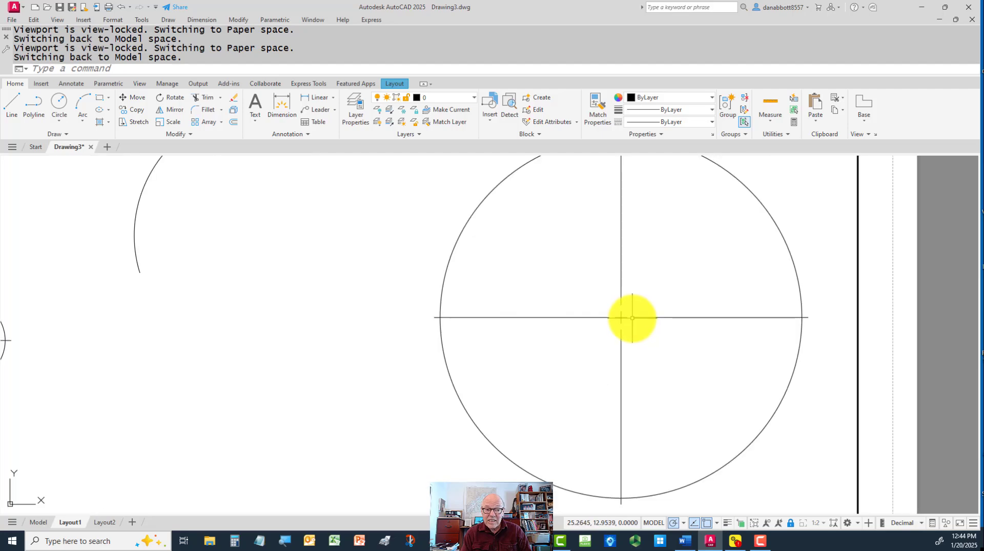
scroll(631, 318, down, 4)
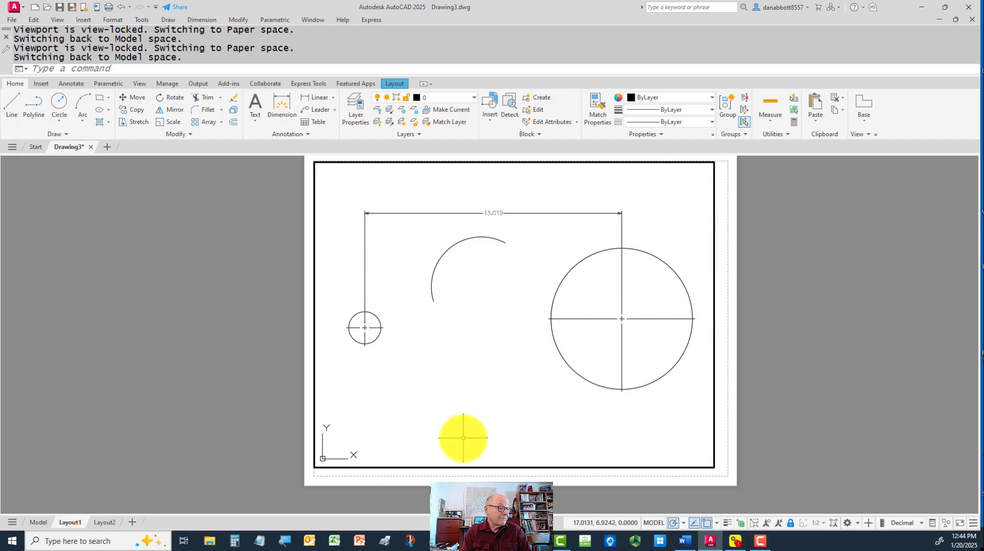
Return to paper space and shrink the viewport from its lower-right corner so it excludes the large circle
double_click(724, 465)
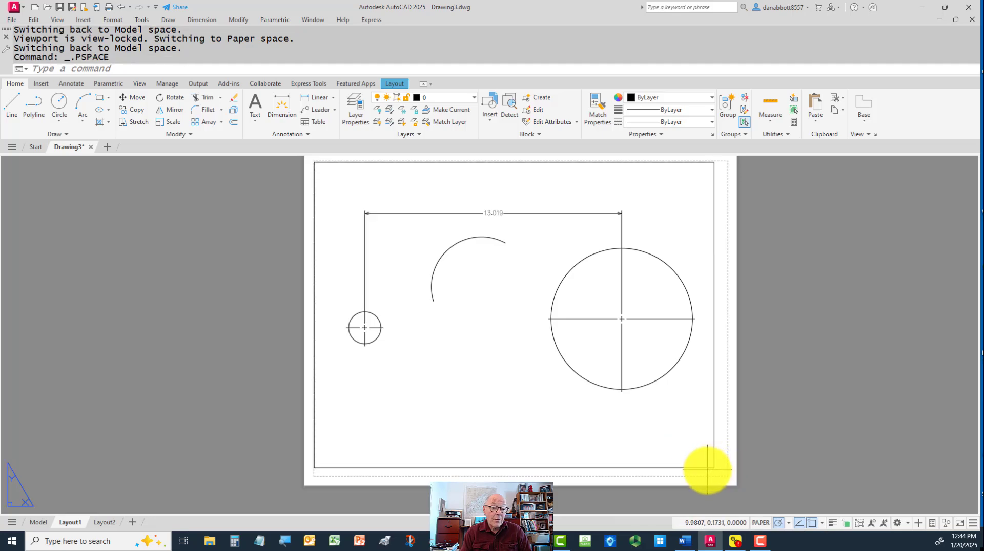
click(706, 471)
click(704, 466)
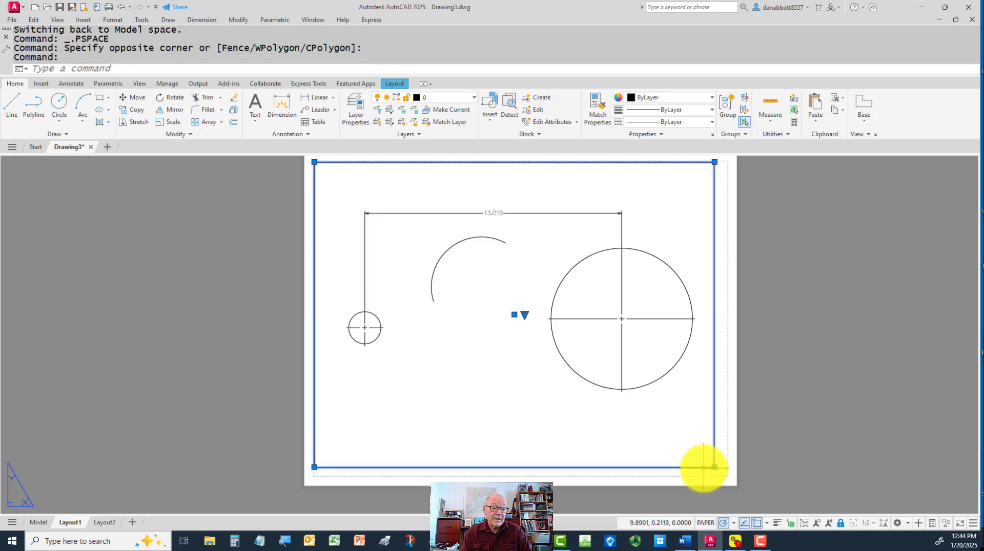
click(715, 467)
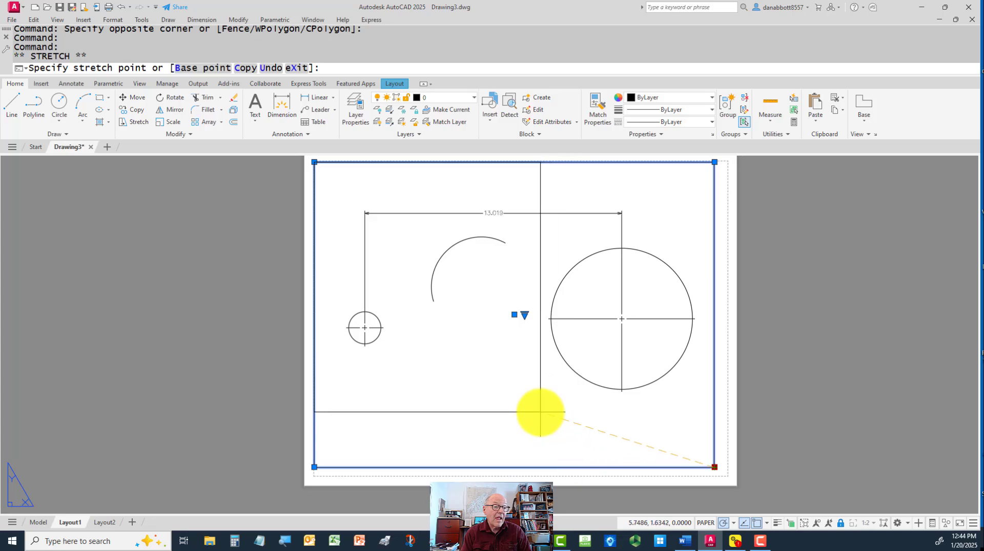
click(546, 395)
click(587, 323)
key(Escape)
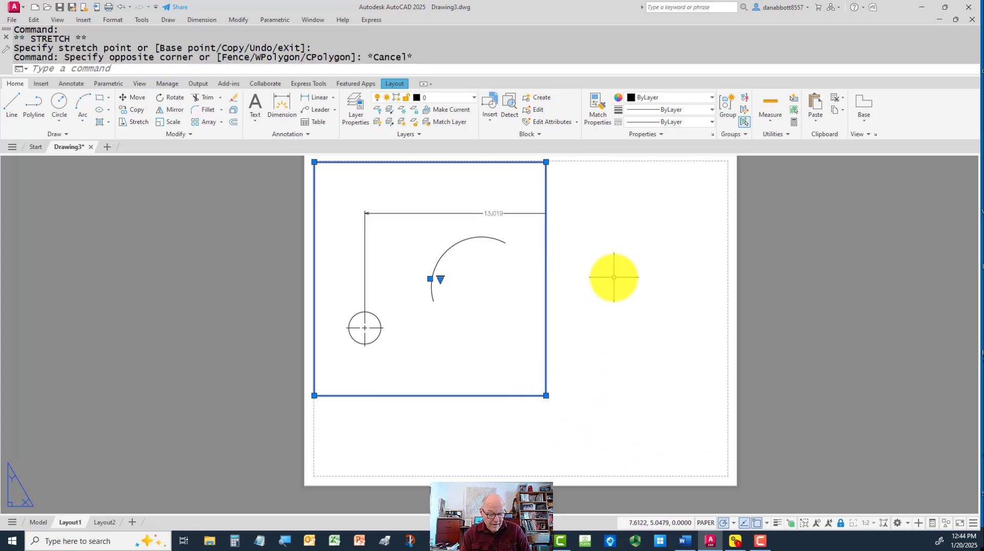
text(m)
key(Return)
click(593, 204)
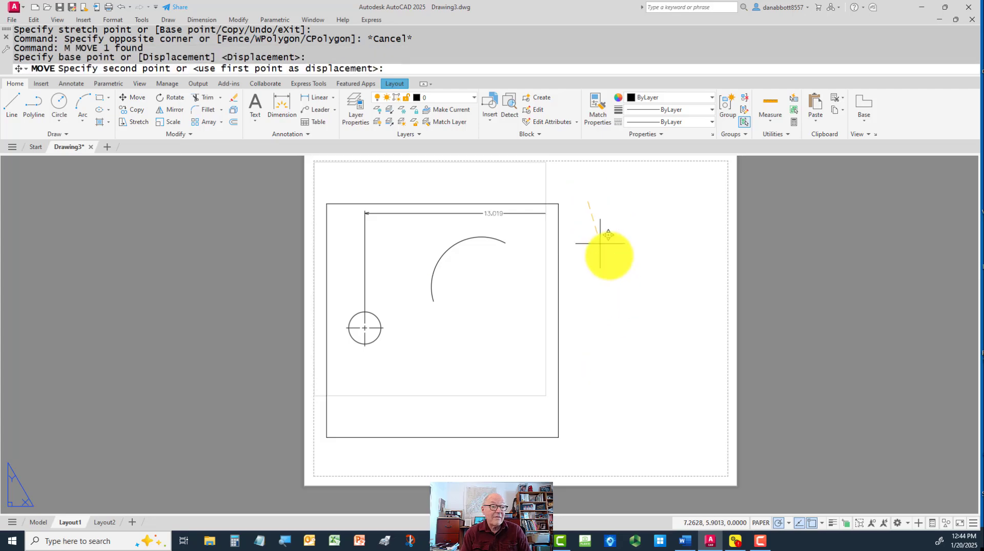
key(Escape)
key(Escape)
text(n)
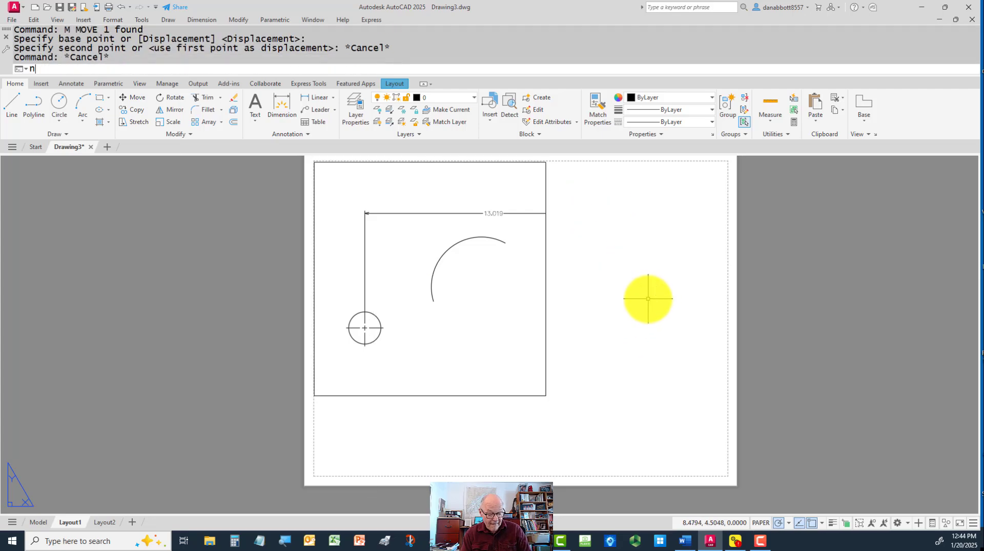
text(avvcube)
key(Return)
click(582, 198)
key(Escape)
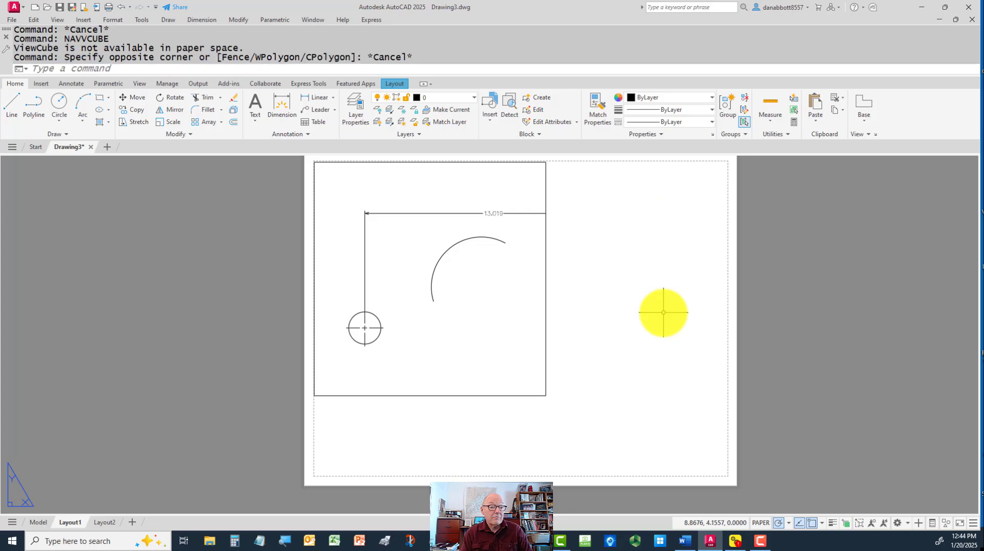
Create a second, smaller rectangular viewport with MVIEW in the empty sheet area beside the first one
text(mv)
key(Return)
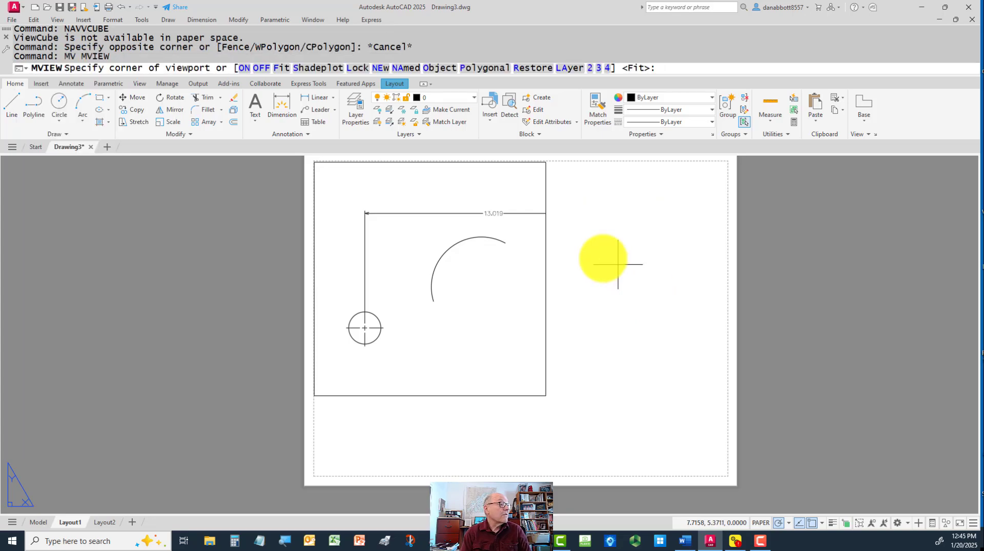
click(553, 230)
click(696, 359)
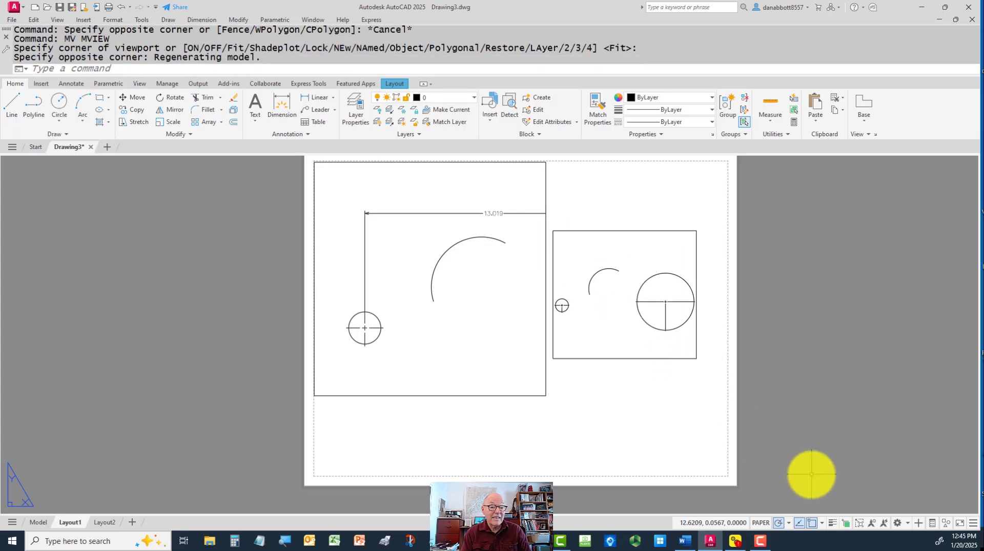
key(Escape)
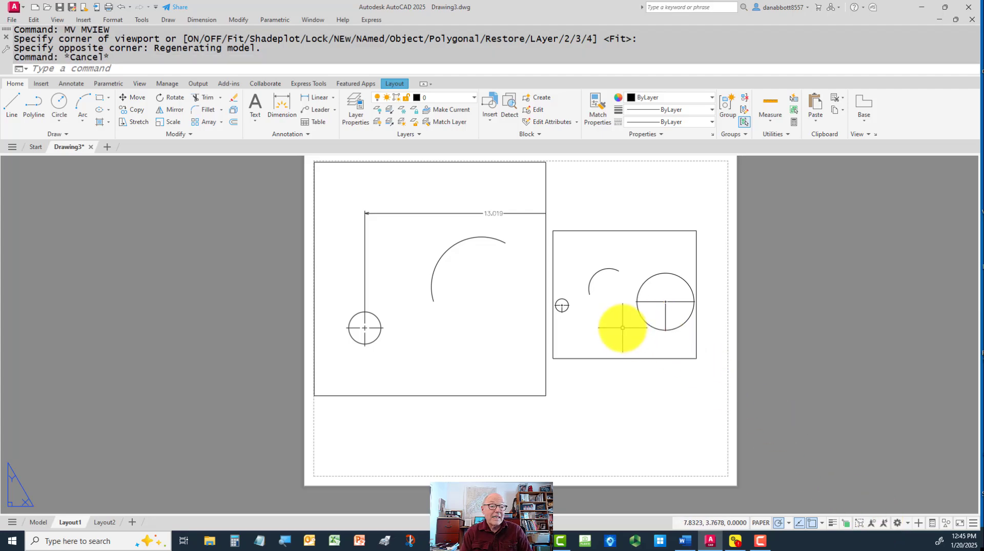
Activate the new viewport, set its scale to 1:4 and bring the arc and large circle into view
double_click(622, 326)
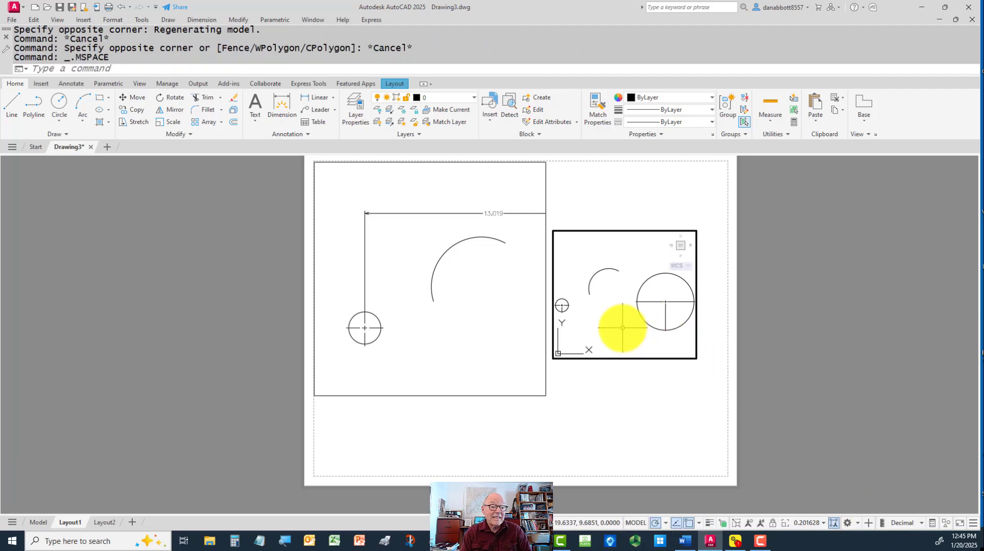
click(823, 524)
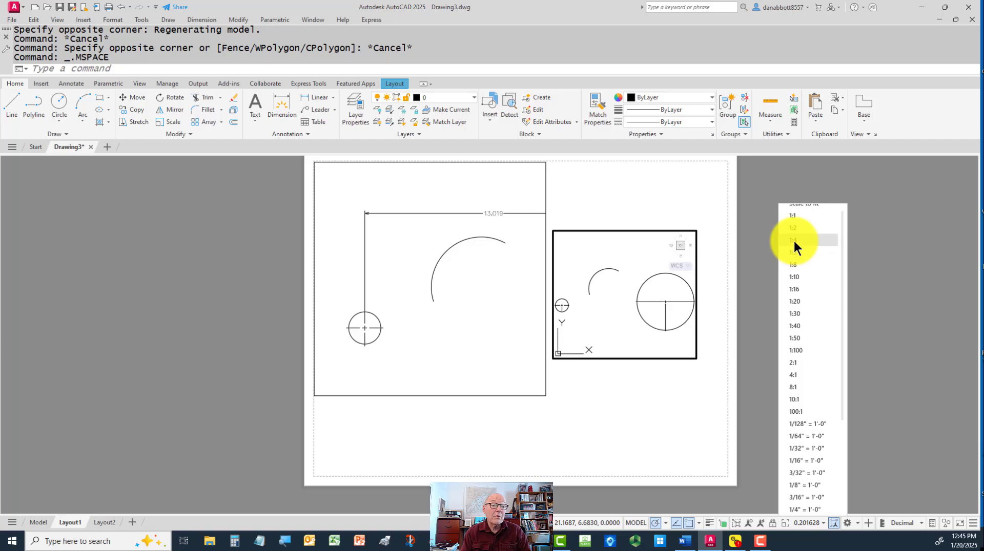
click(793, 239)
middle_drag(639, 333, 623, 315)
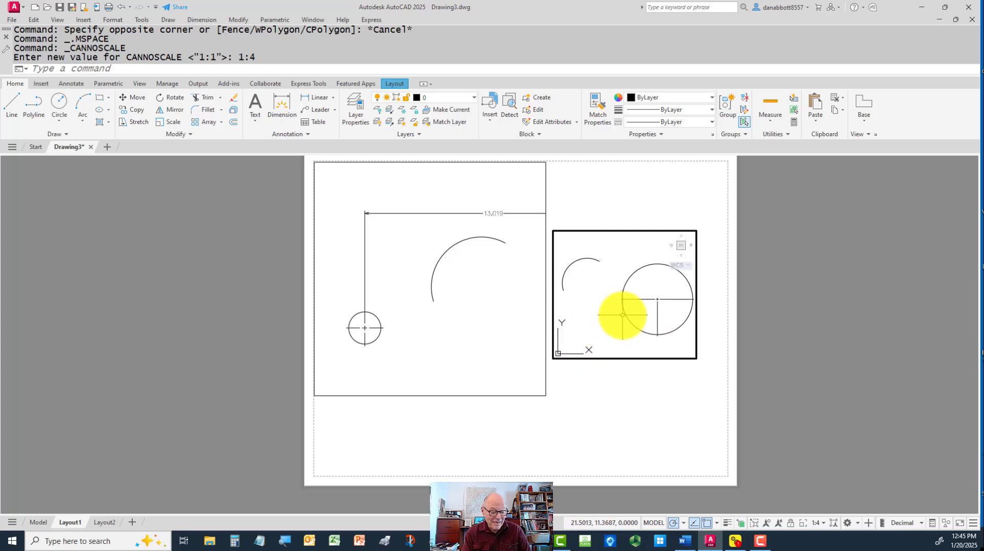
Add a center mark to the arc with DIMCENTER in the 1:4 viewport
text(dce)
key(Return)
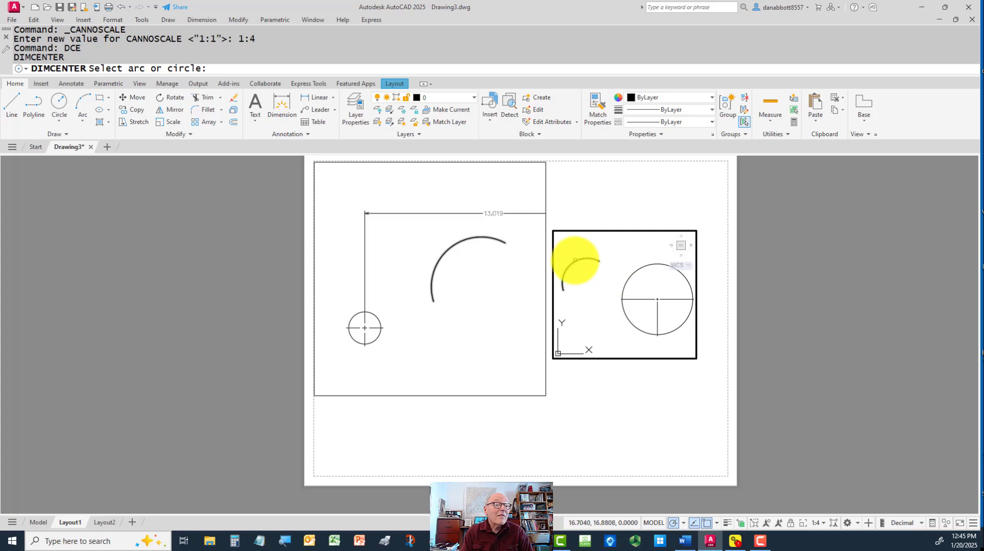
click(577, 262)
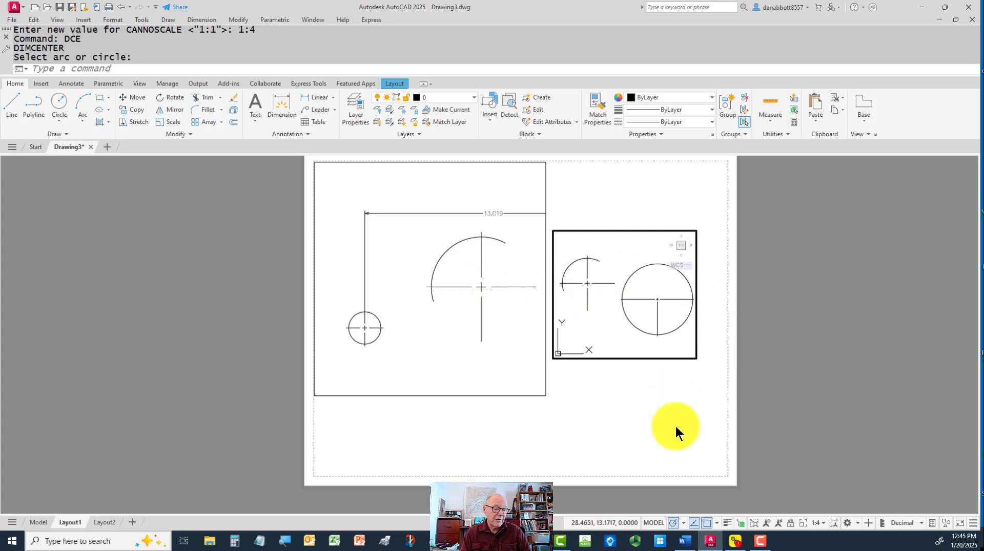
key(Escape)
Activate the first viewport and delete all of the arc's center mark lines
middle_drag(467, 340, 472, 368)
click(504, 273)
key(Escape)
key(Escape)
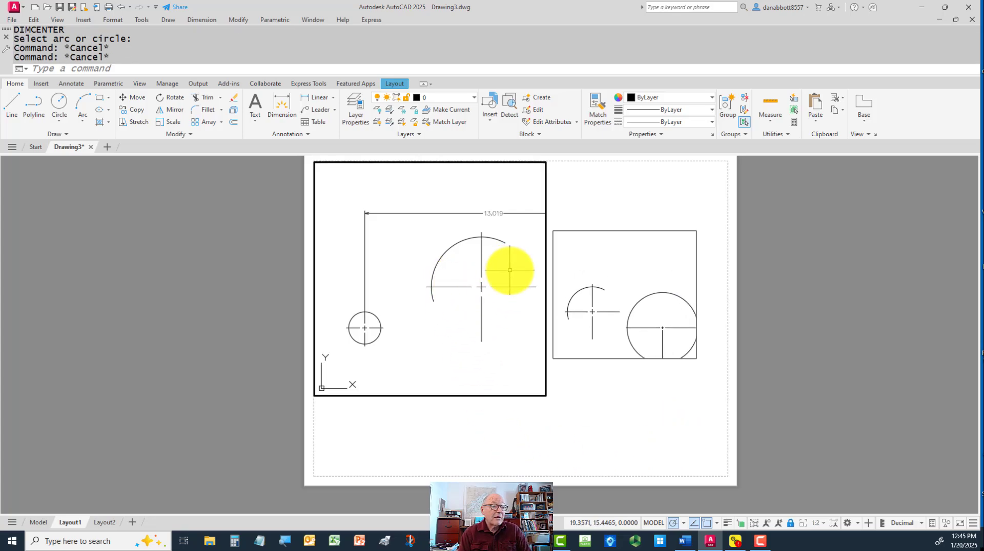
click(513, 266)
click(507, 270)
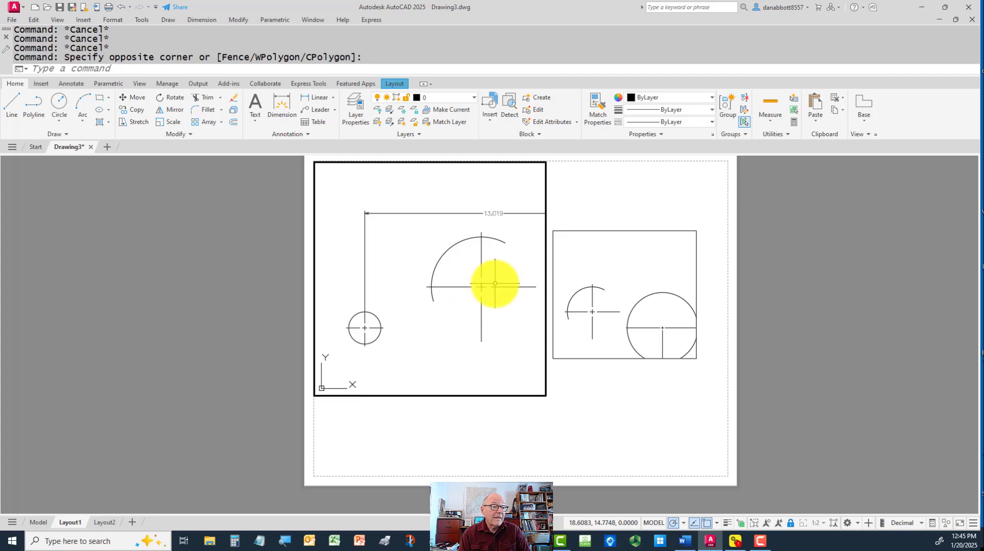
click(508, 258)
click(454, 307)
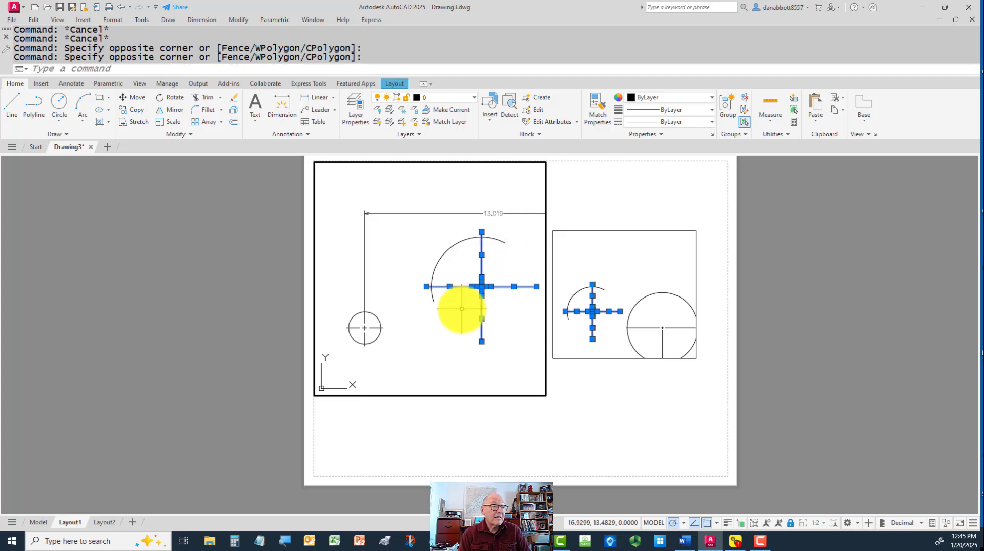
key(Delete)
Preview a radius dimension on the arc in the first viewport, then cancel without placing it
text(dra)
key(Return)
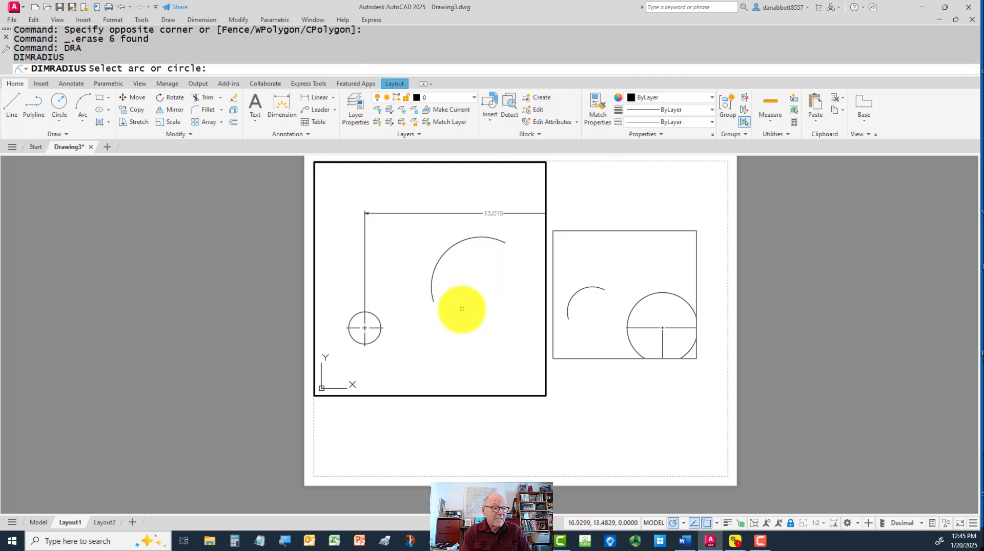
click(442, 254)
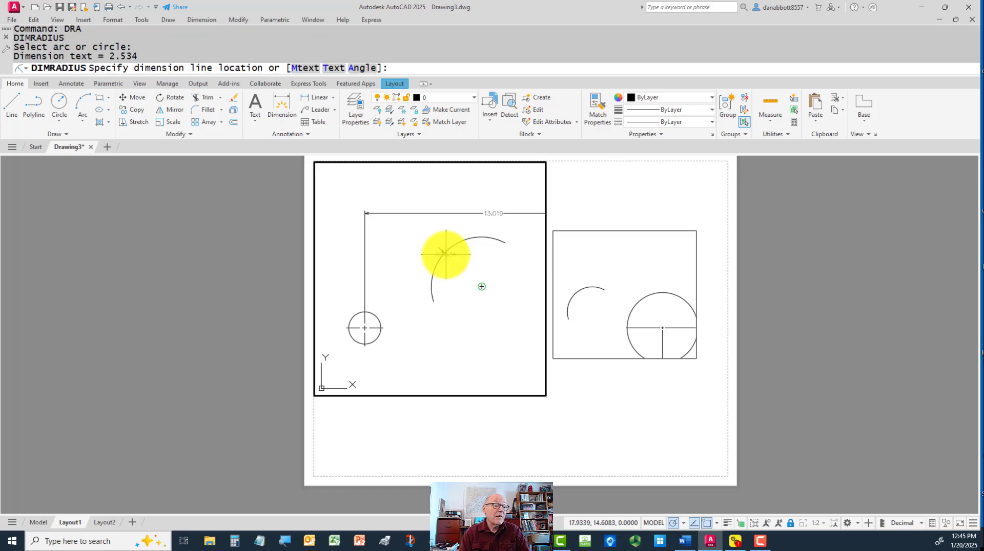
scroll(464, 269, up, 4)
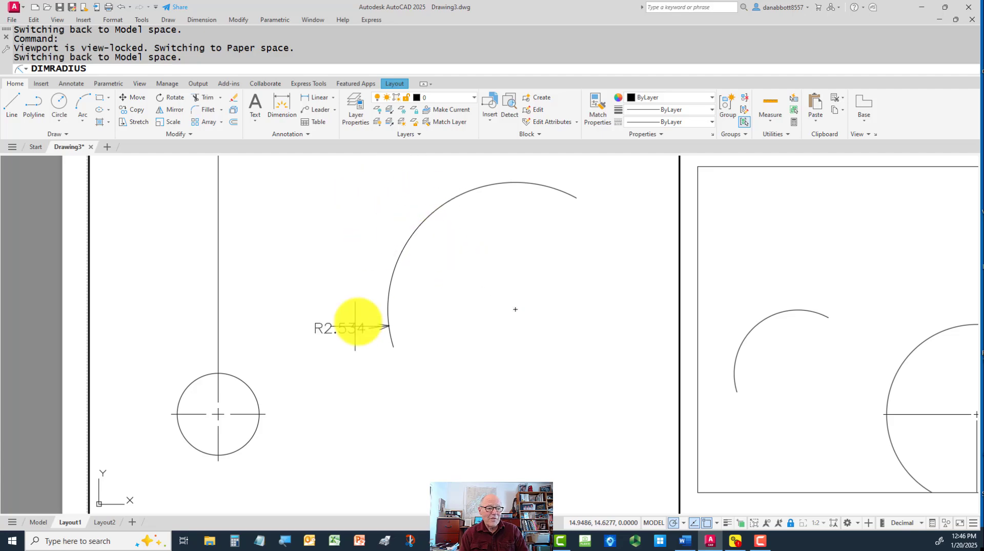
key(Escape)
Preview a diameter dimension on the small circle in the first viewport, then cancel without placing it
text(DDI)
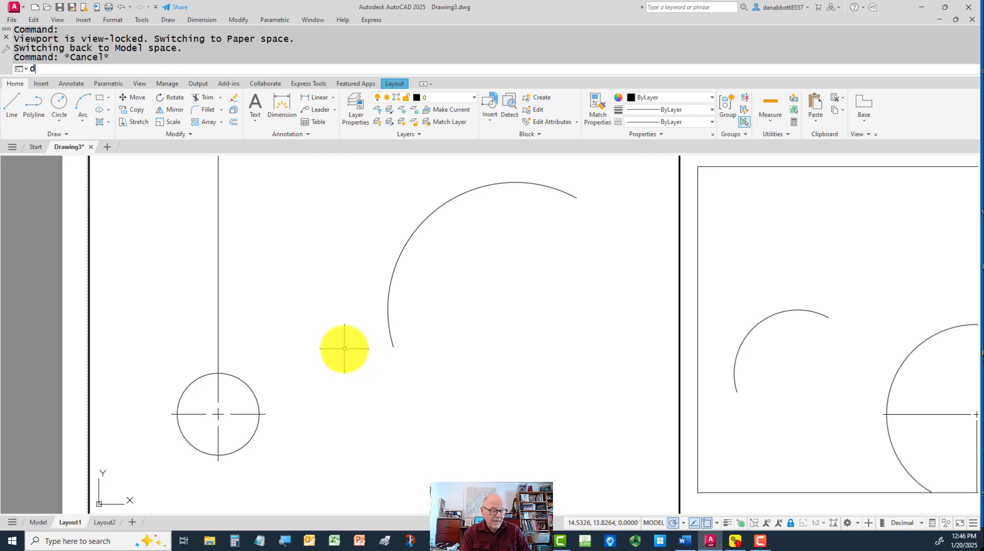
key(Return)
click(246, 386)
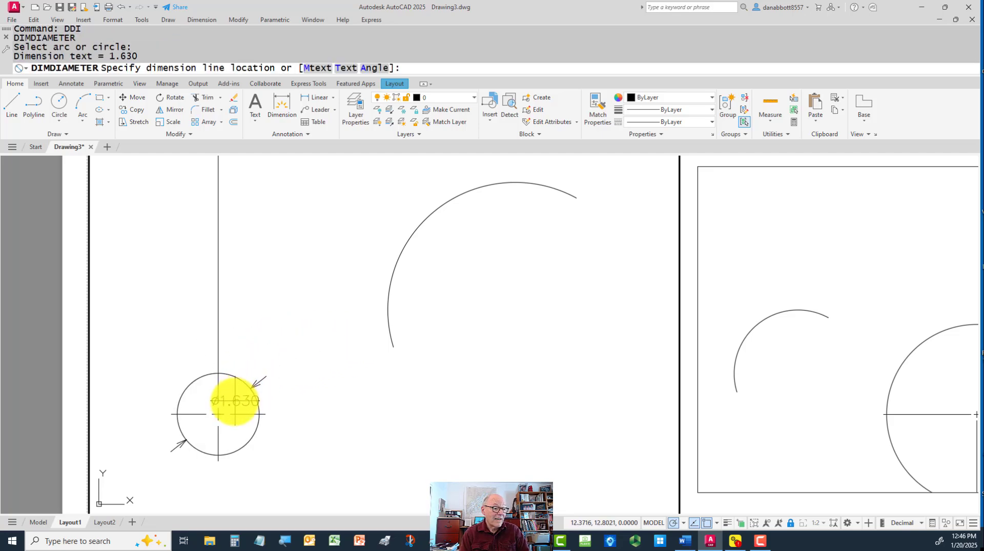
key(Escape)
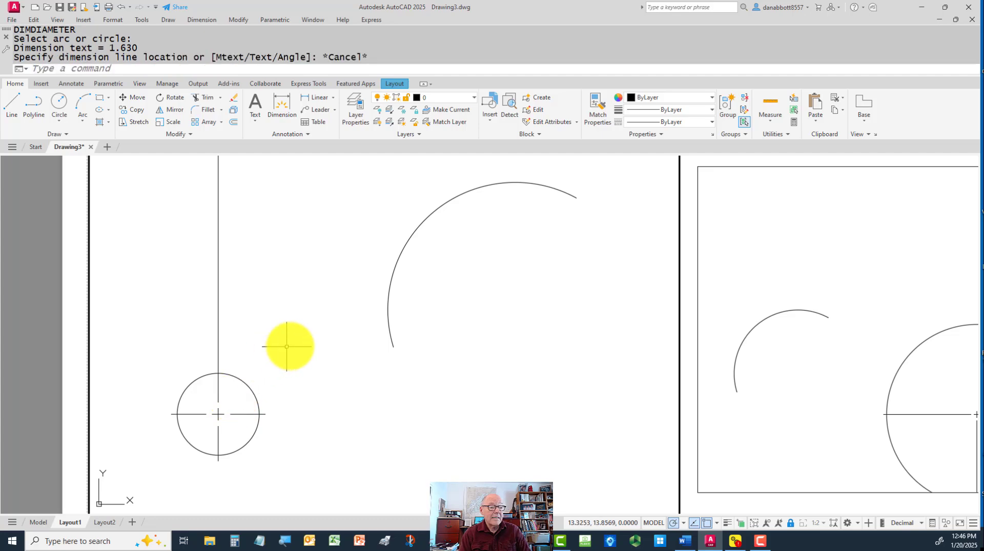
scroll(417, 333, down, 5)
scroll(409, 380, up, 2)
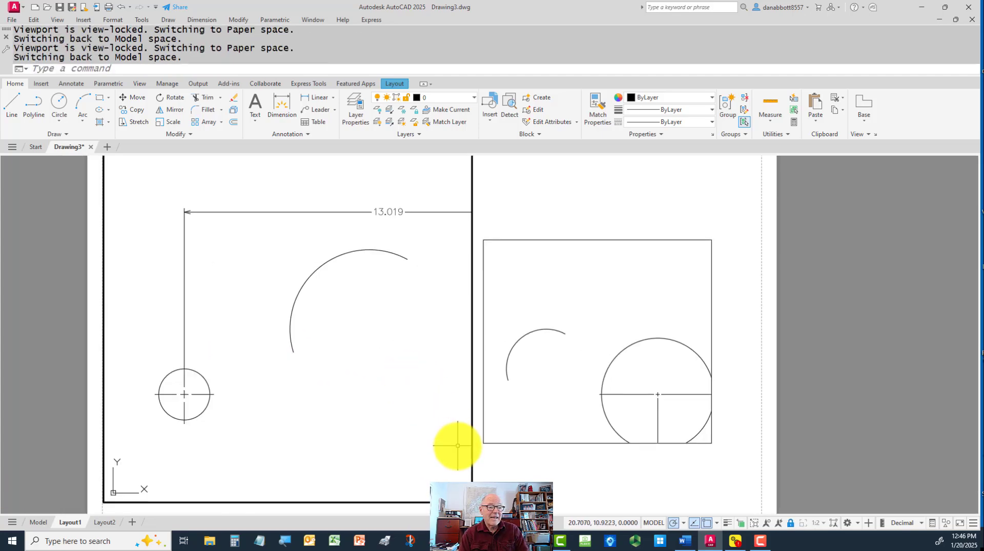
Return to paper space on Layout1 and erase both viewports from the sheet
scroll(496, 447, down, 2)
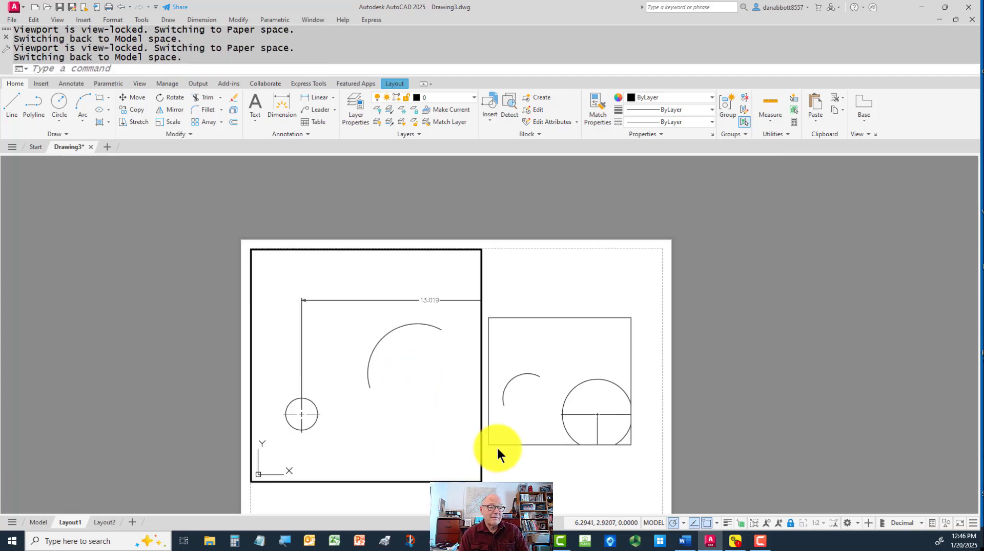
double_click(547, 462)
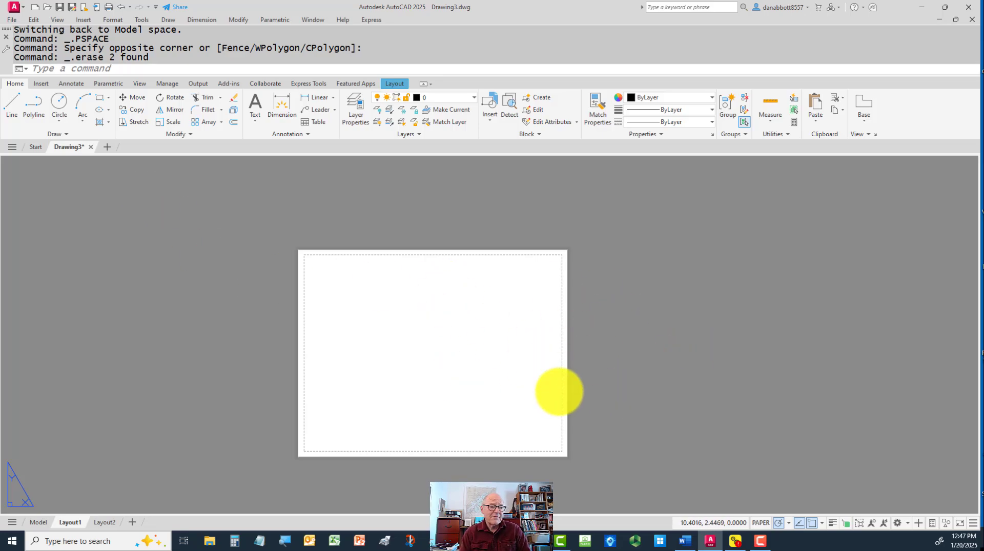
middle_click(559, 391)
middle_click(560, 392)
scroll(623, 379, down, 2)
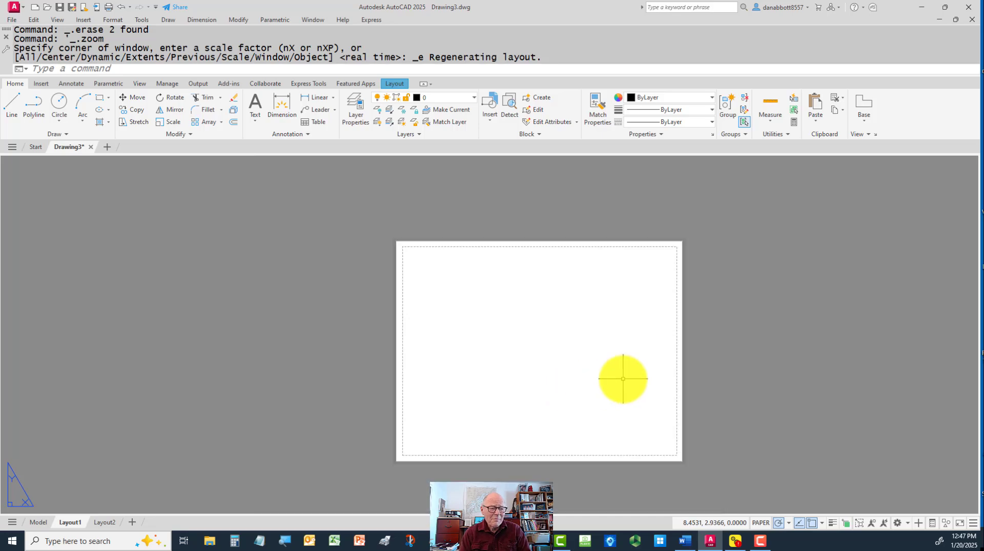
middle_drag(615, 382, 559, 380)
scroll(559, 380, up, 2)
scroll(559, 380, down, 2)
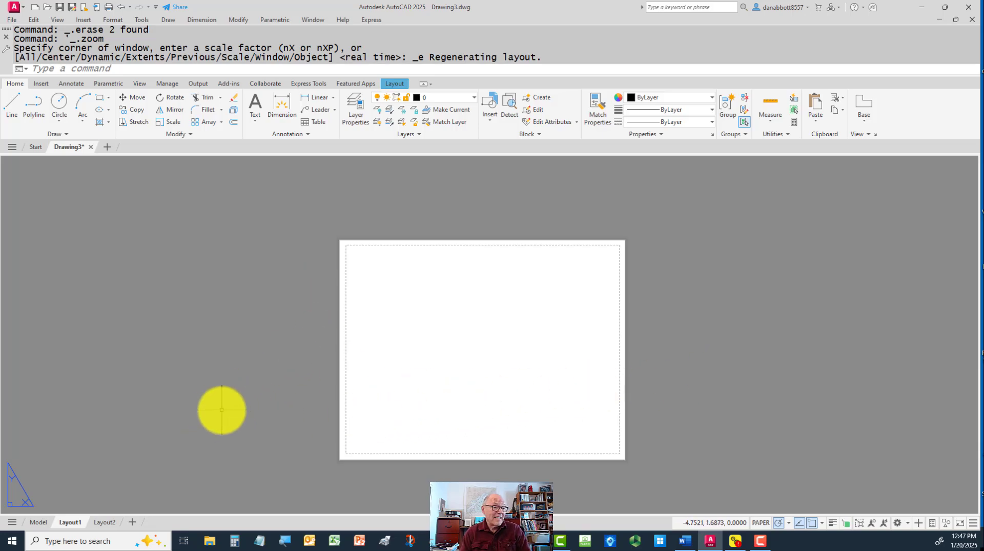
middle_drag(222, 411, 220, 411)
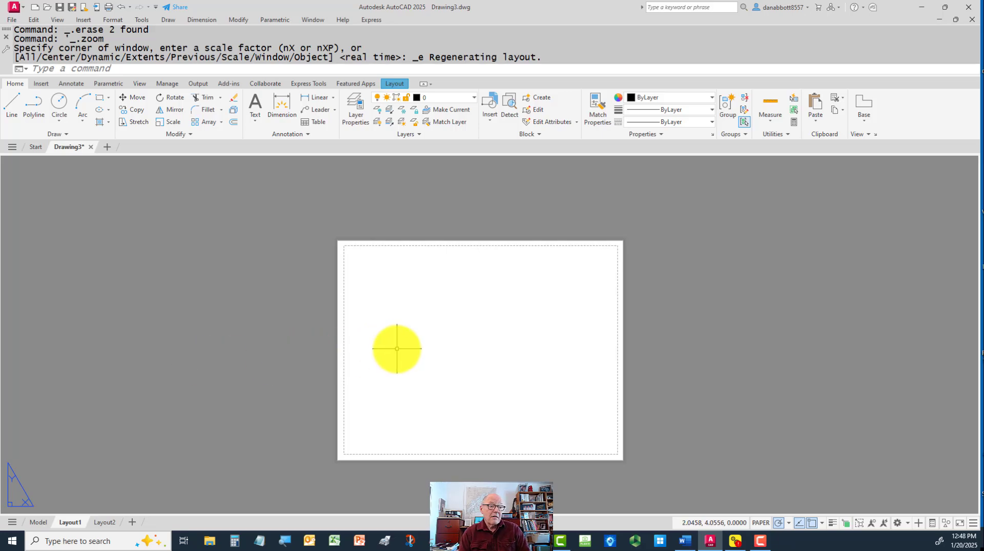
Rename the Layout1 layout as A-size
scroll(397, 349, up, 2)
middle_drag(397, 349, 321, 340)
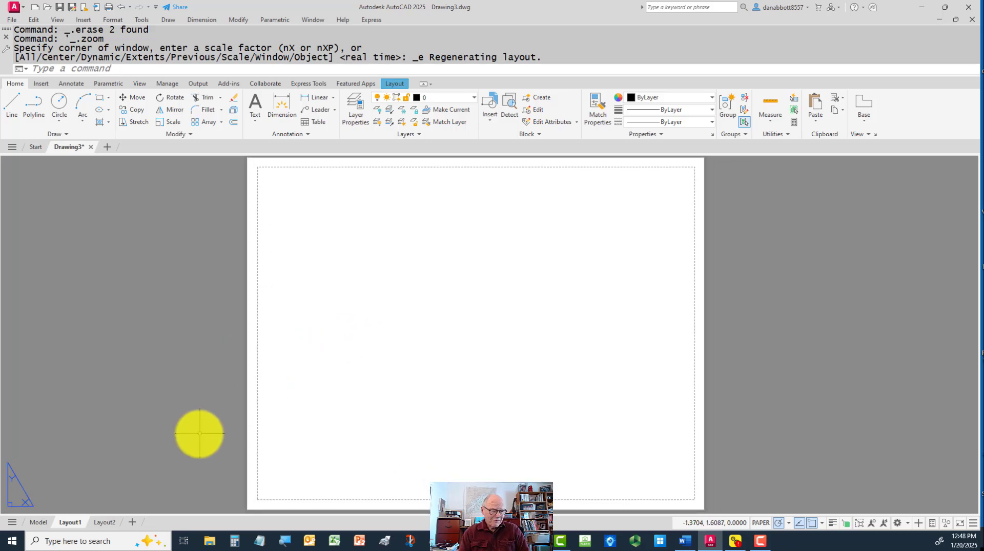
right_click(68, 519)
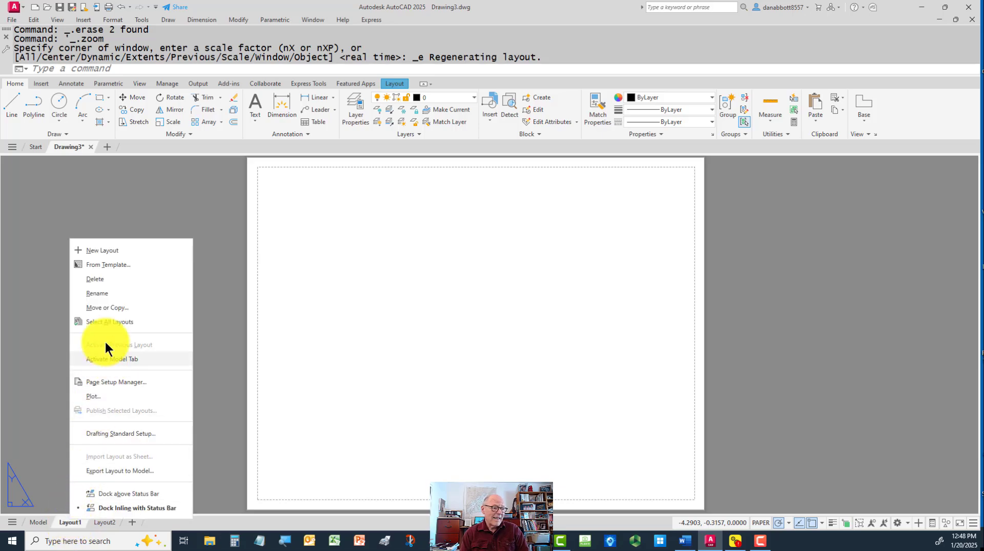
click(107, 294)
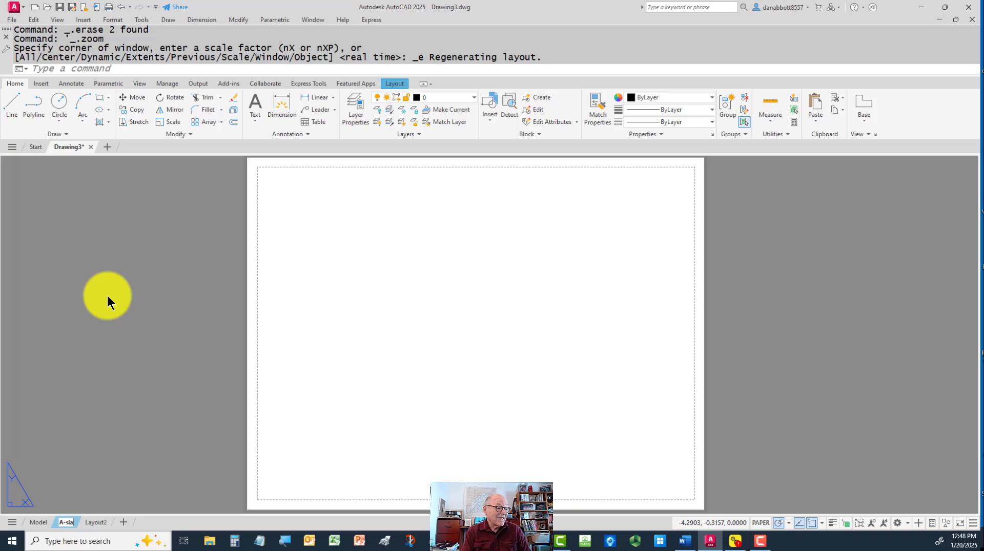
click(161, 401)
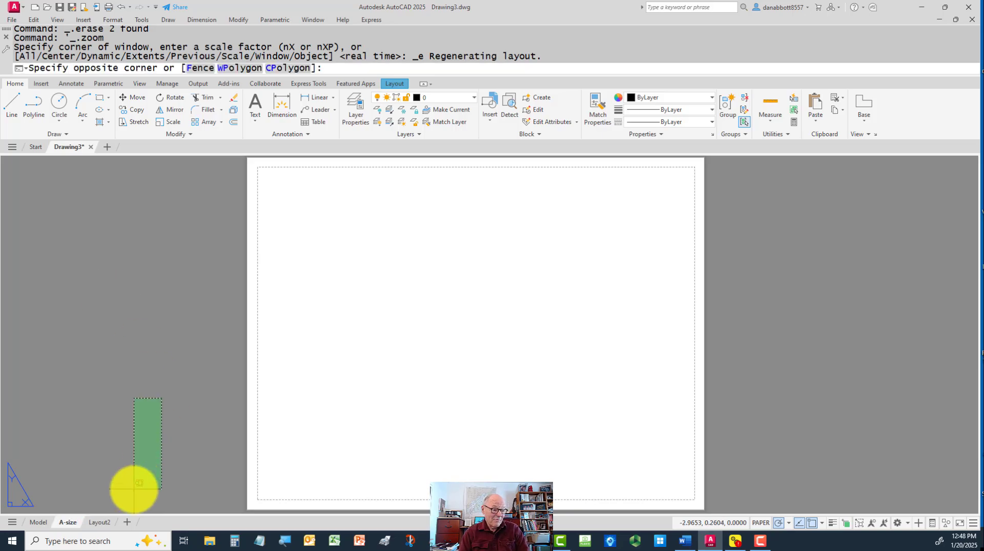
click(116, 441)
Open the Layout2 layout and rename it B-size
click(99, 522)
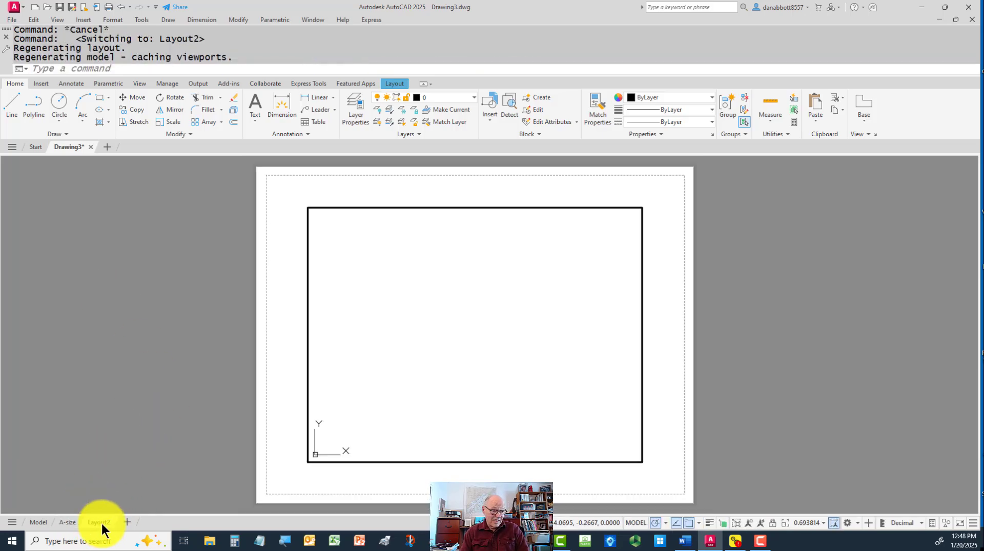
right_click(101, 522)
click(122, 297)
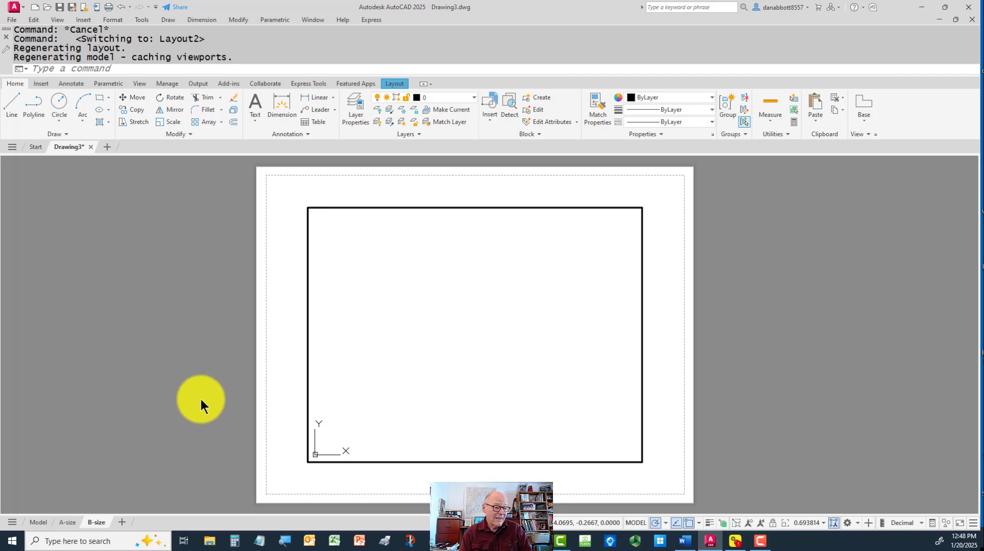
click(143, 542)
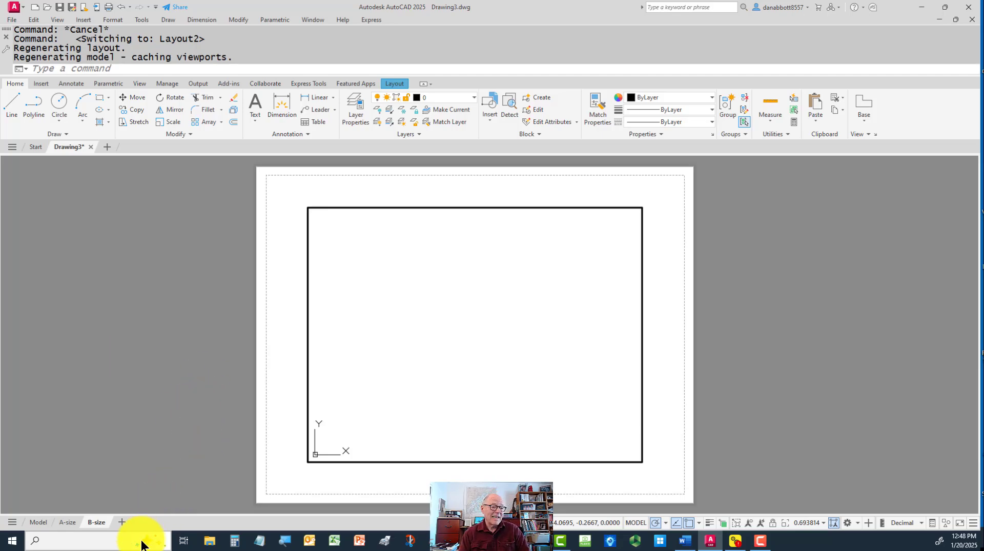
Add a new layout after B-size and name it C-size
click(122, 522)
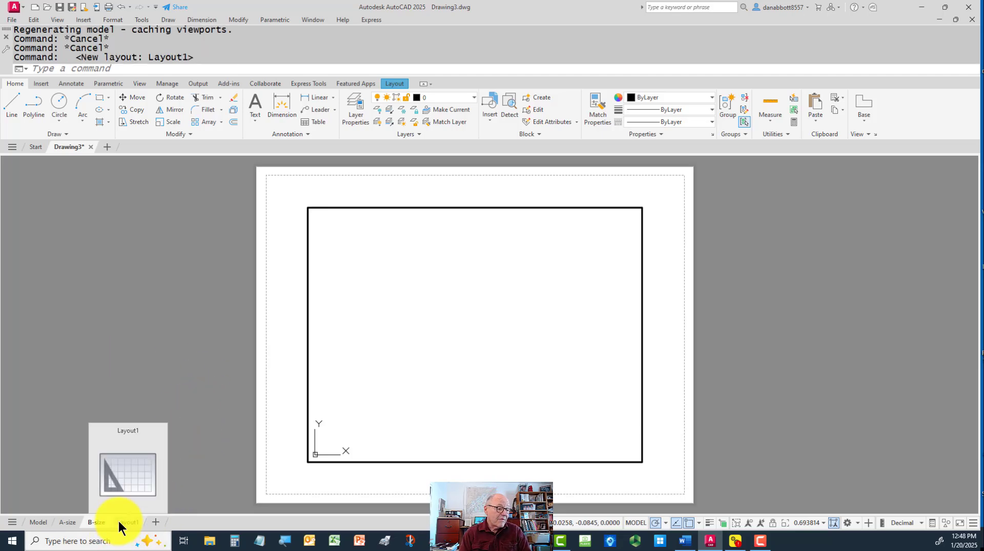
right_click(119, 521)
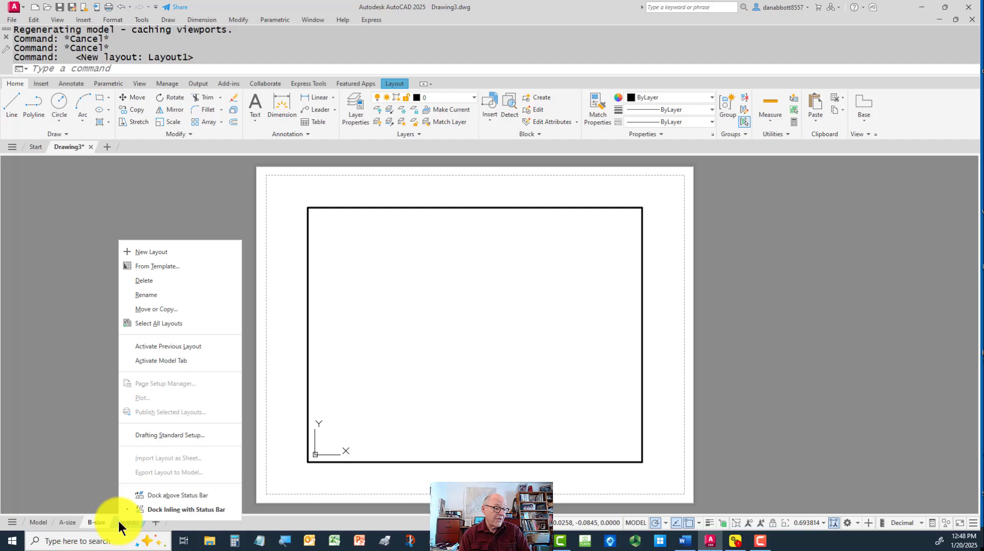
click(147, 296)
text(C)
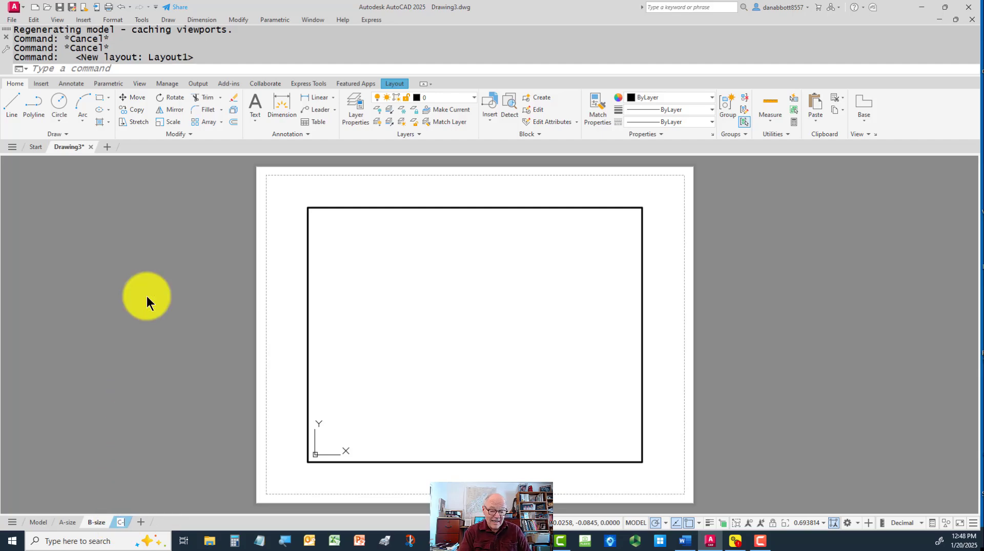
text(-size)
key(Return)
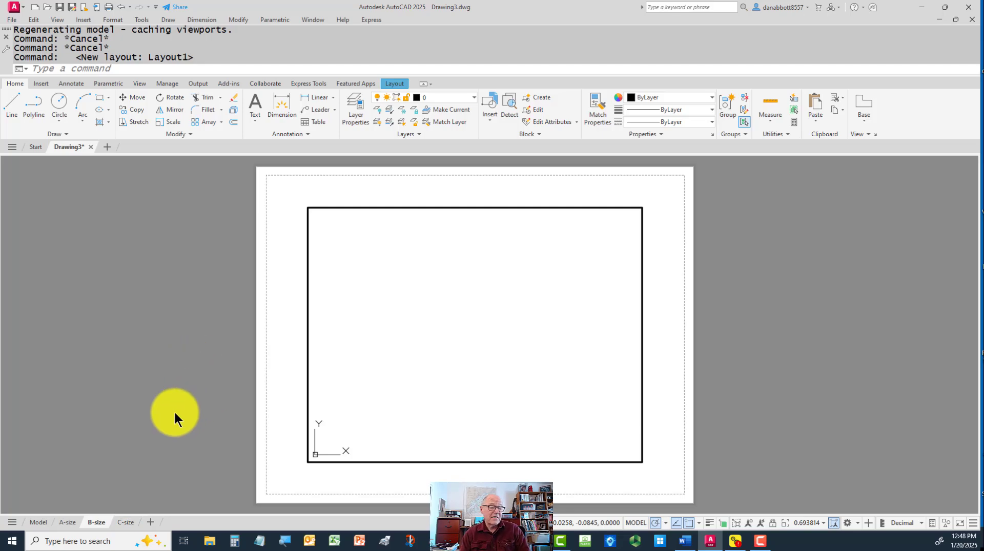
Activate the viewport on the C-size layout and turn the ViewCube off with NAVVCUBE
click(121, 522)
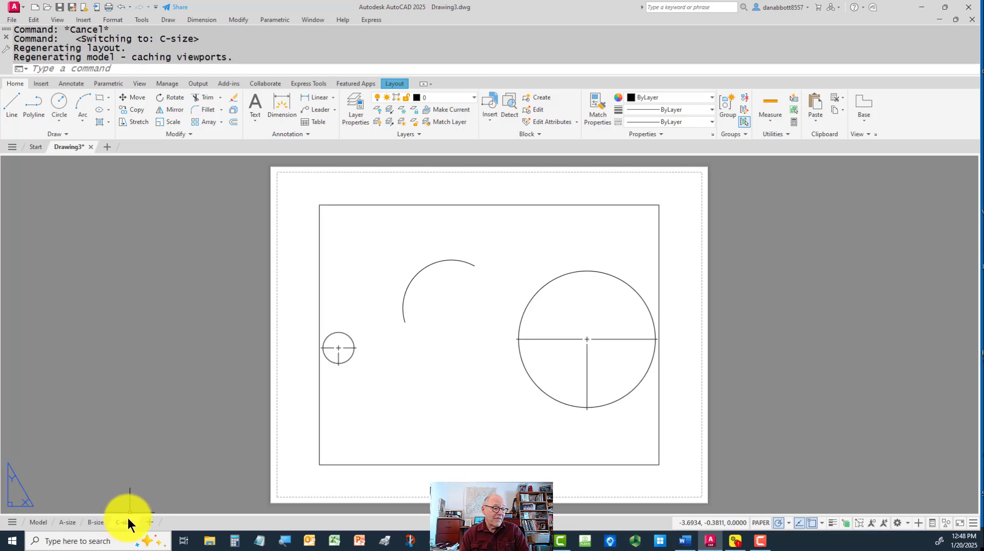
click(436, 373)
double_click(455, 368)
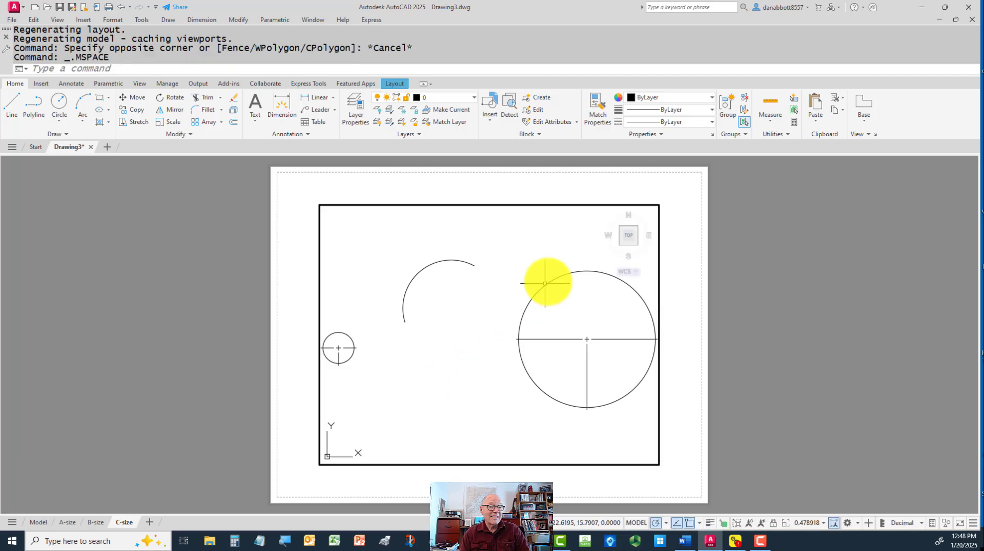
text(navvcube)
key(Return)
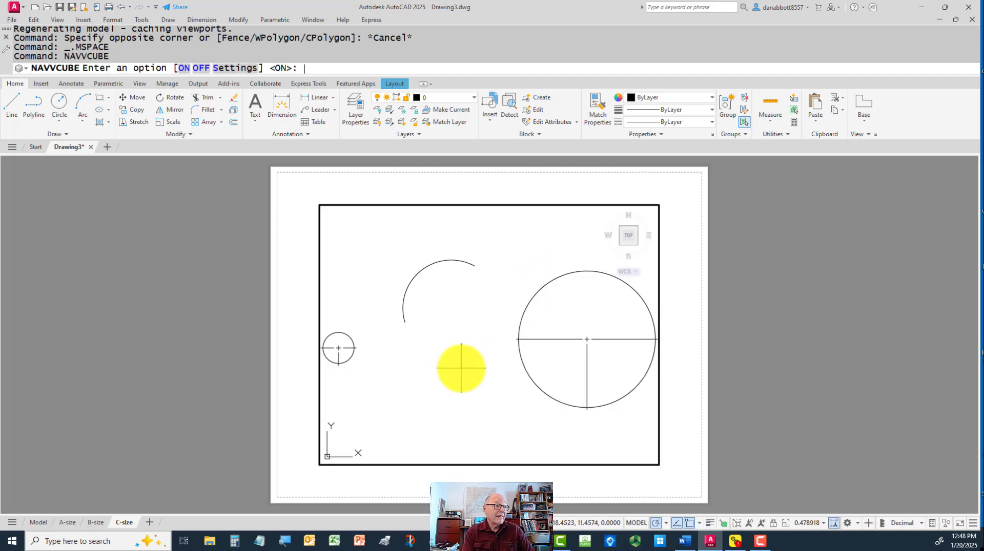
text(off)
key(Return)
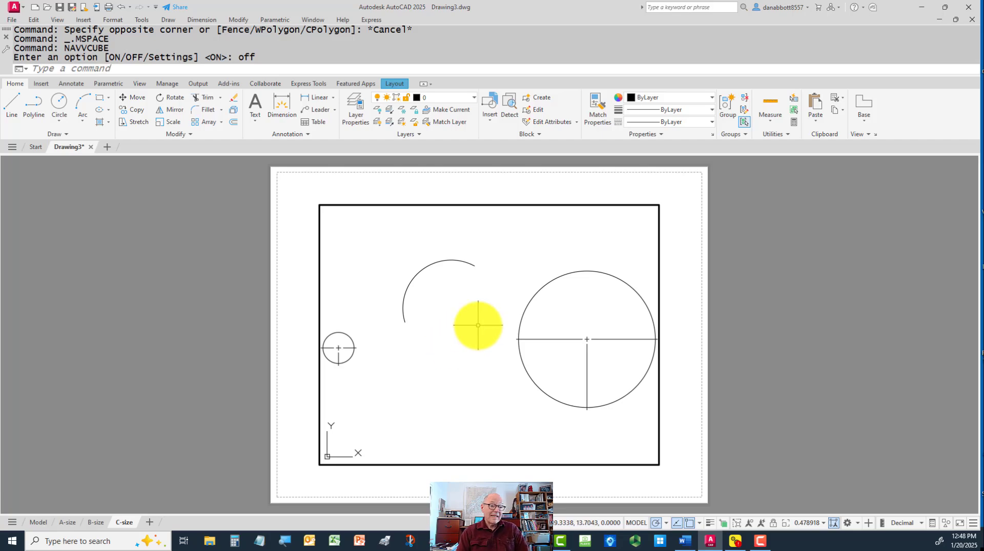
Erase all the circles, the arc, the center marks and the dimension from model space
click(38, 521)
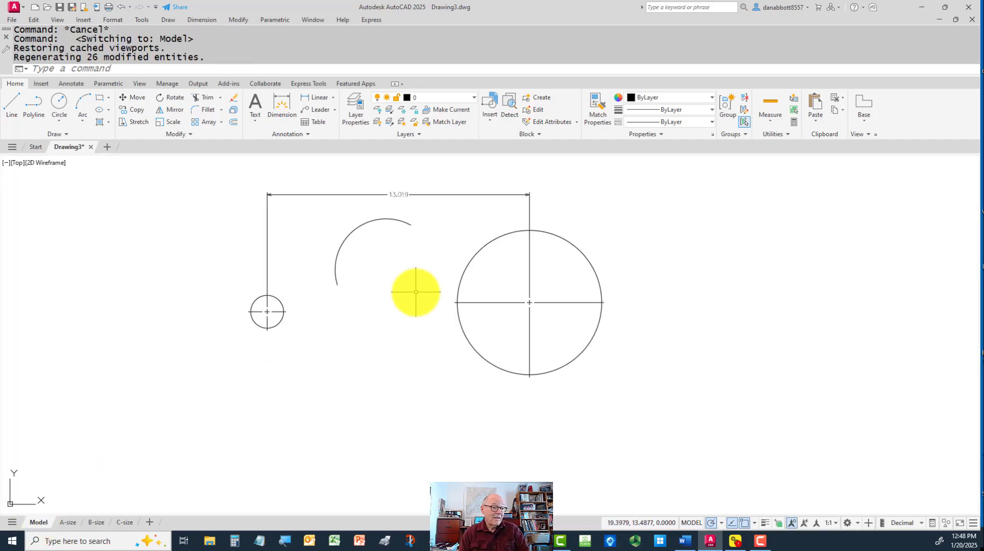
click(595, 177)
click(194, 408)
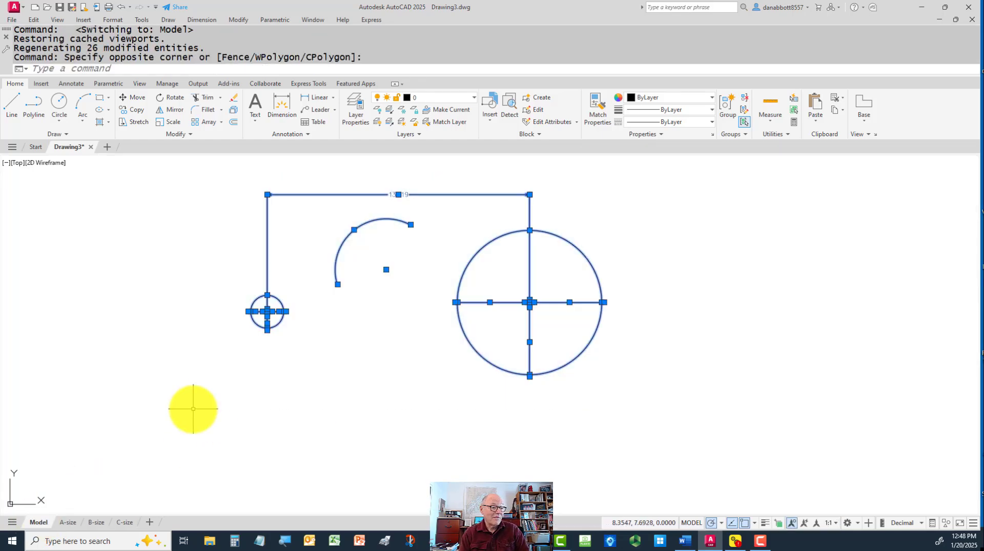
key(Delete)
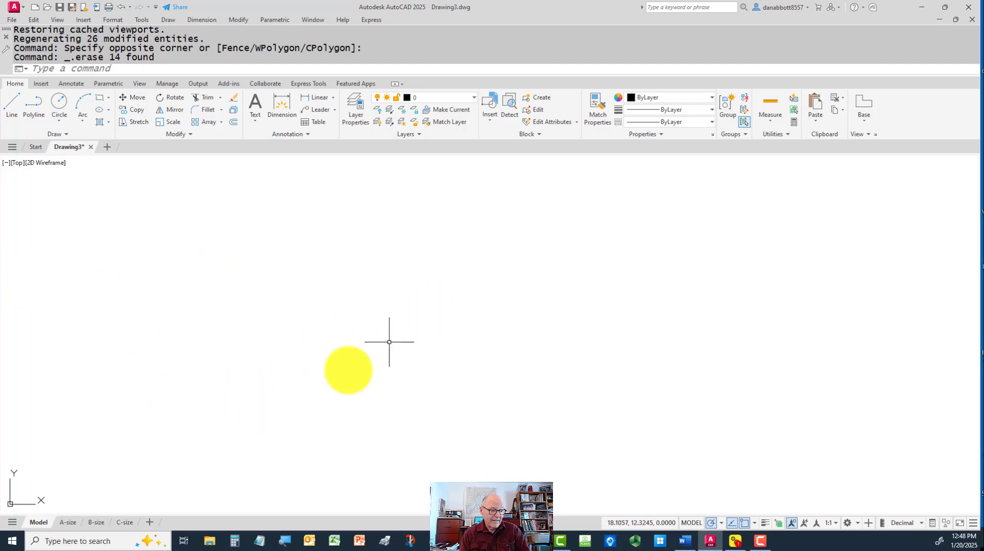
Review the A-size layout's page setup settings, then close them without making changes
click(69, 523)
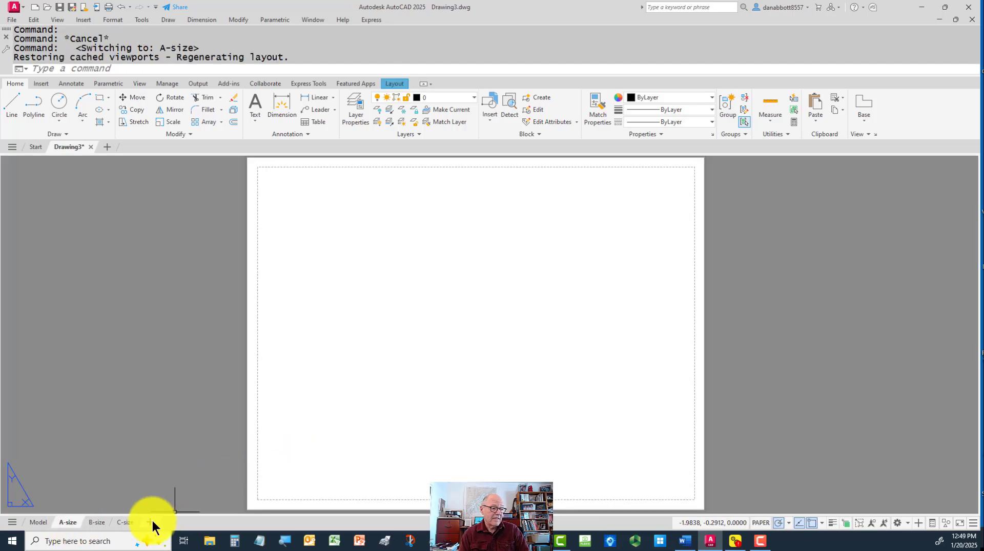
right_click(77, 528)
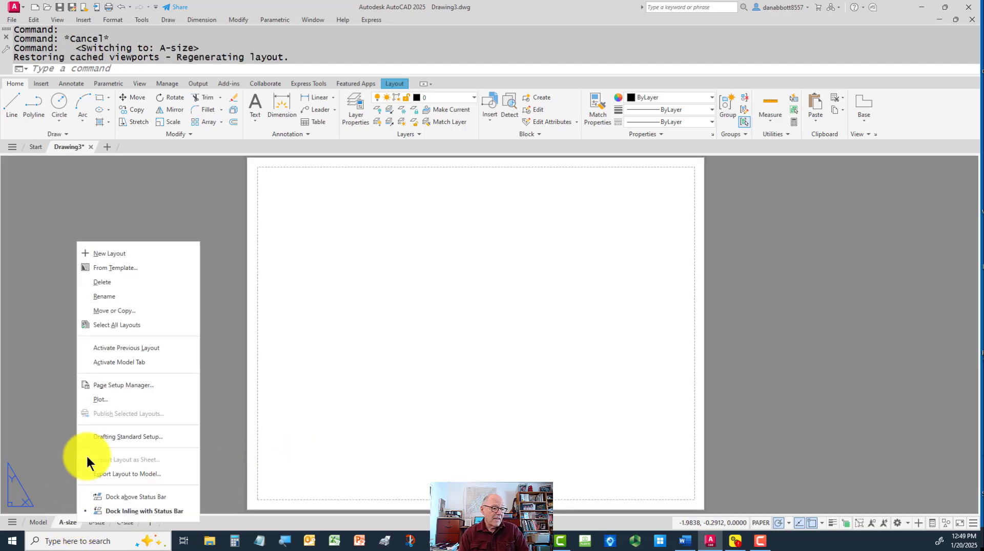
click(124, 384)
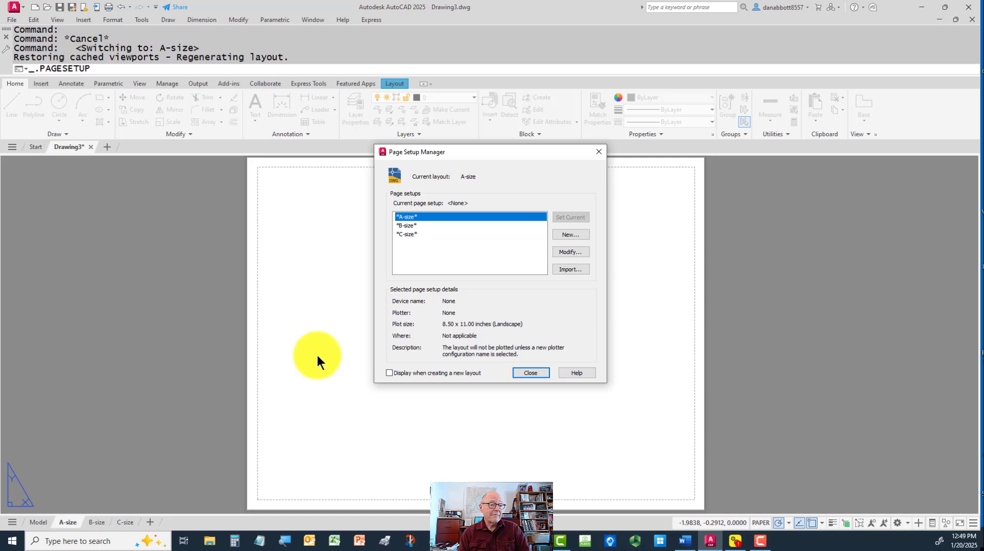
click(566, 253)
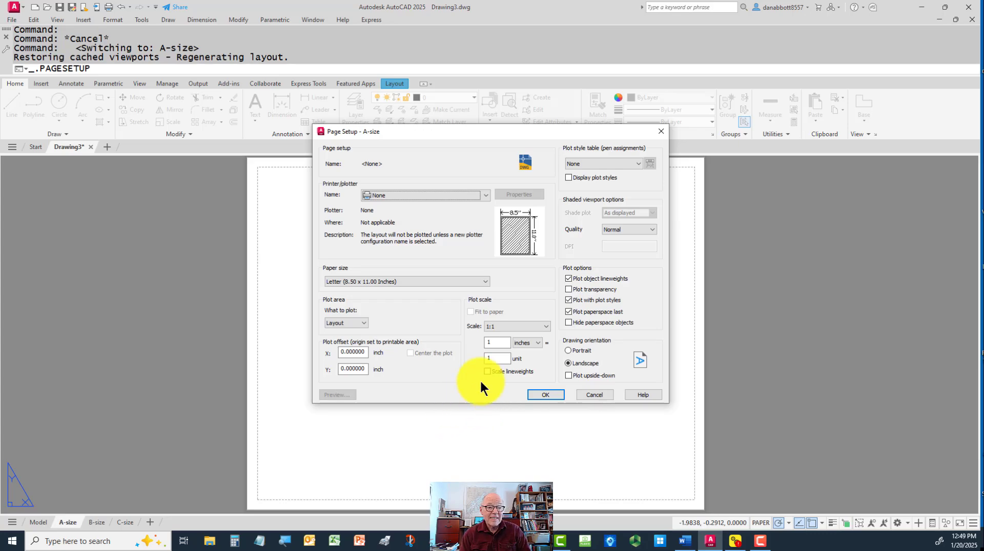
key(Escape)
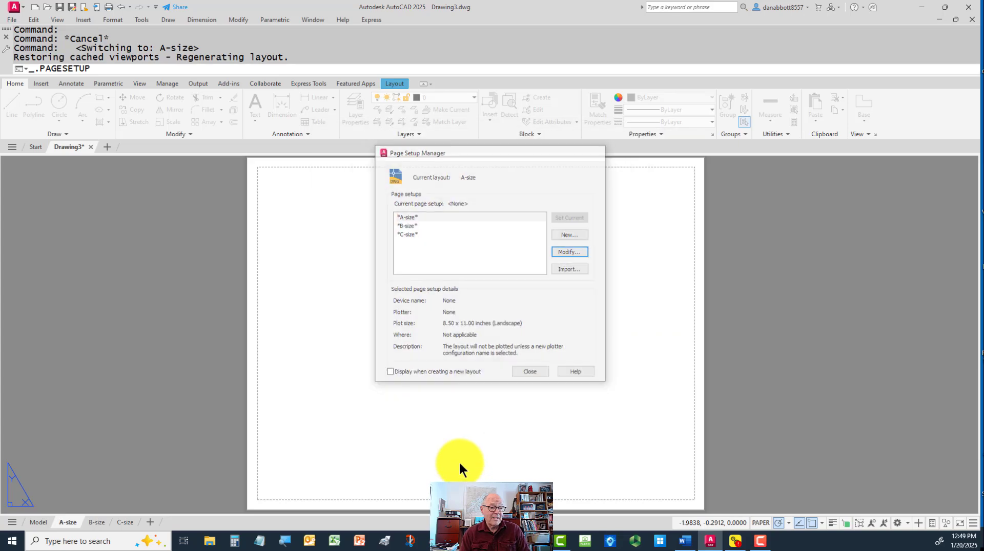
key(Escape)
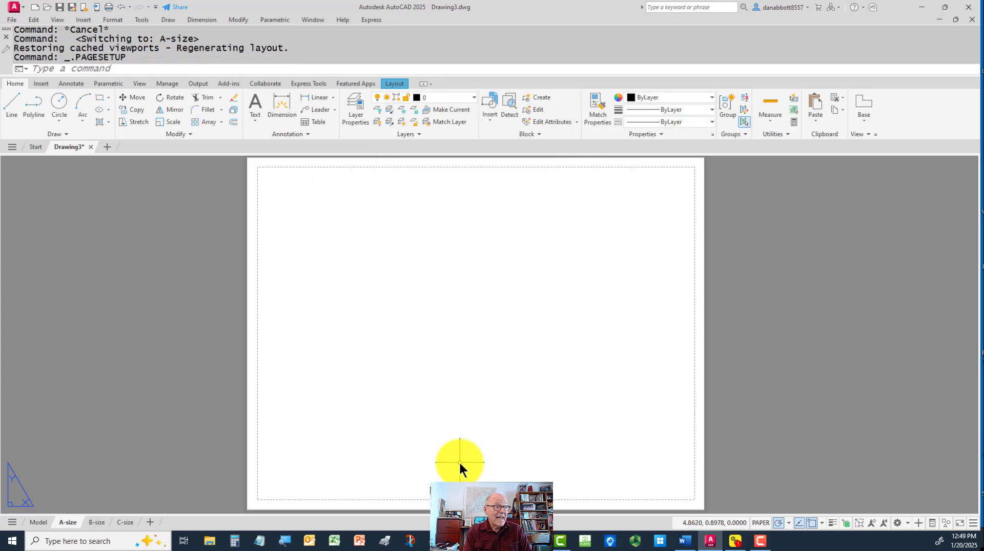
Check the drawing's length, angle and insertion scale settings in the Drawing Units dialog
text(un)
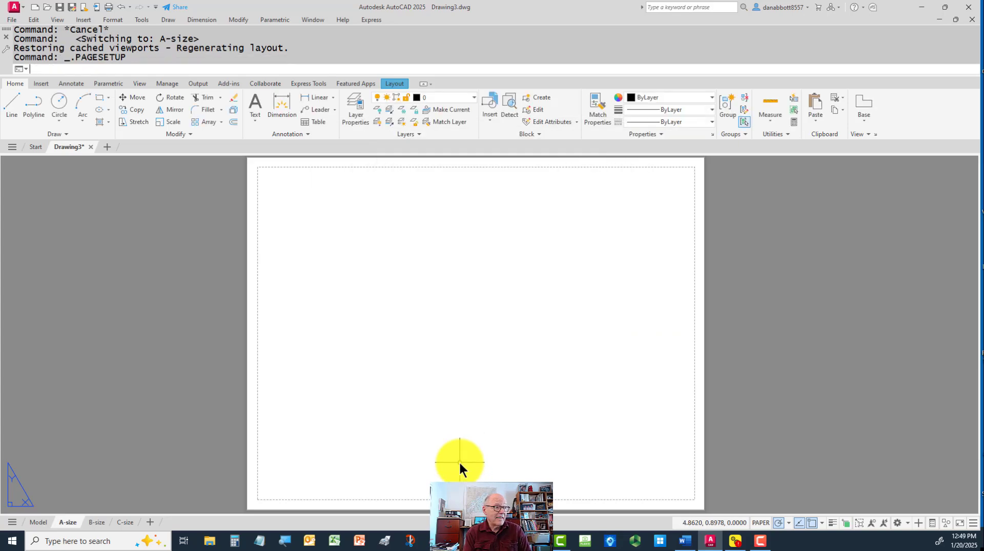
key(Return)
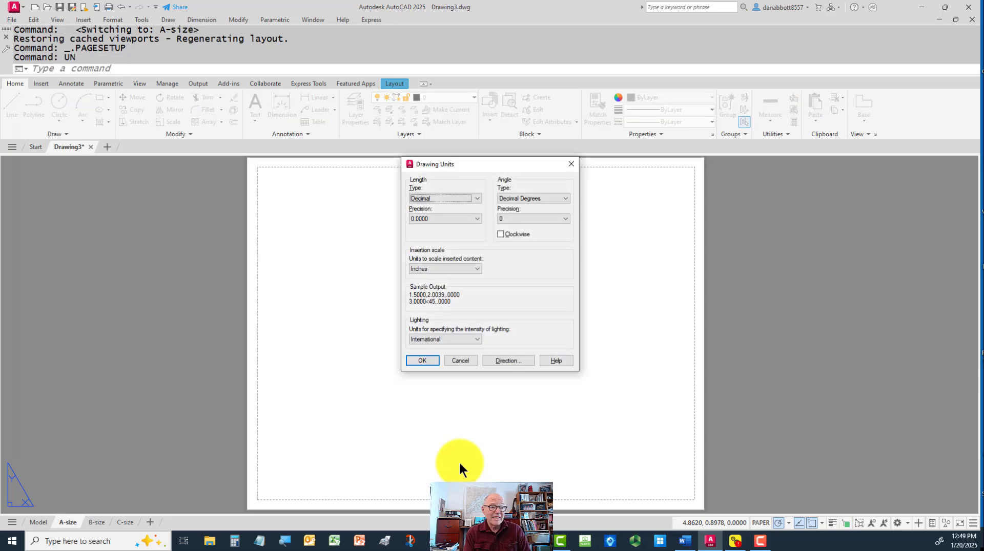
key(Return)
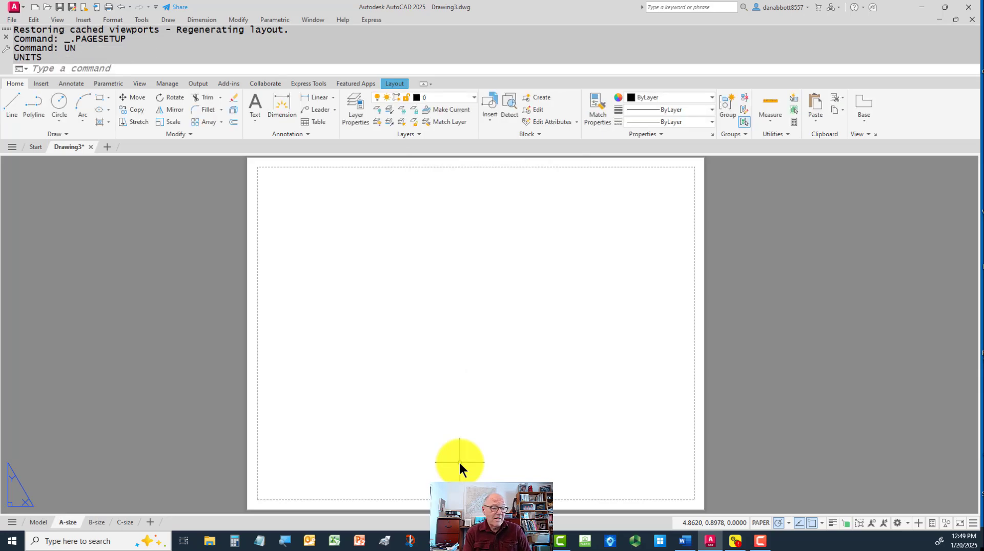
Modify the A-size layout's page setup to use the monochrome.ctb plot style table
right_click(68, 523)
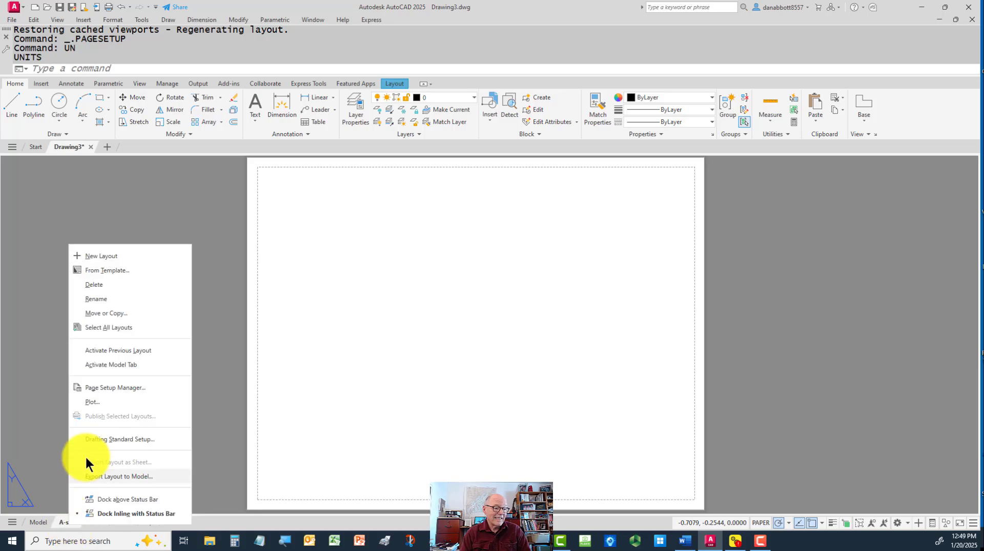
click(101, 387)
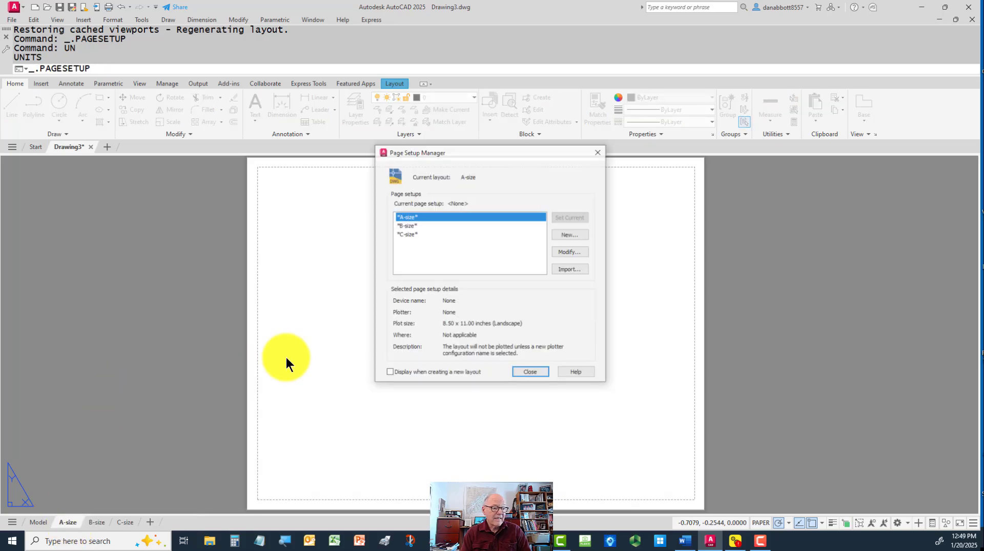
click(578, 253)
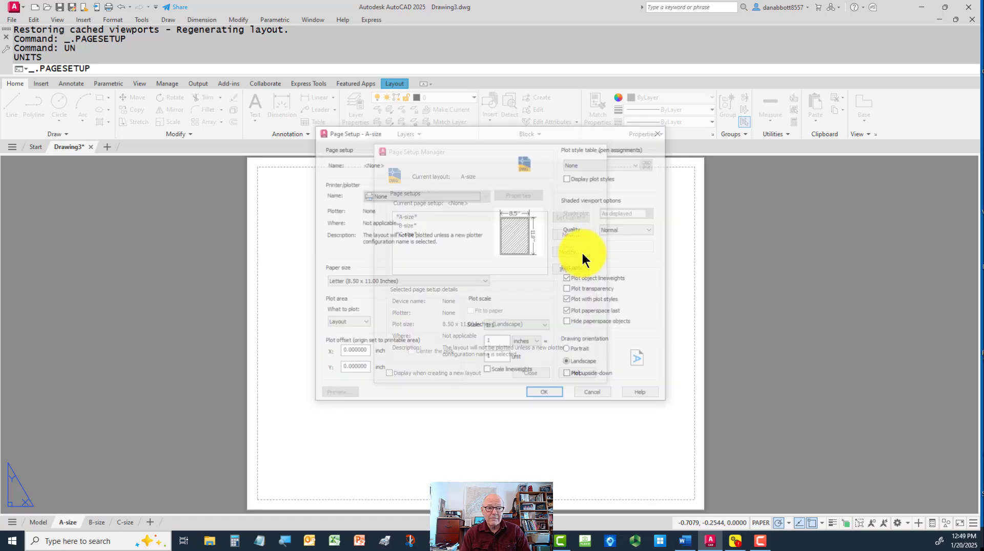
click(638, 162)
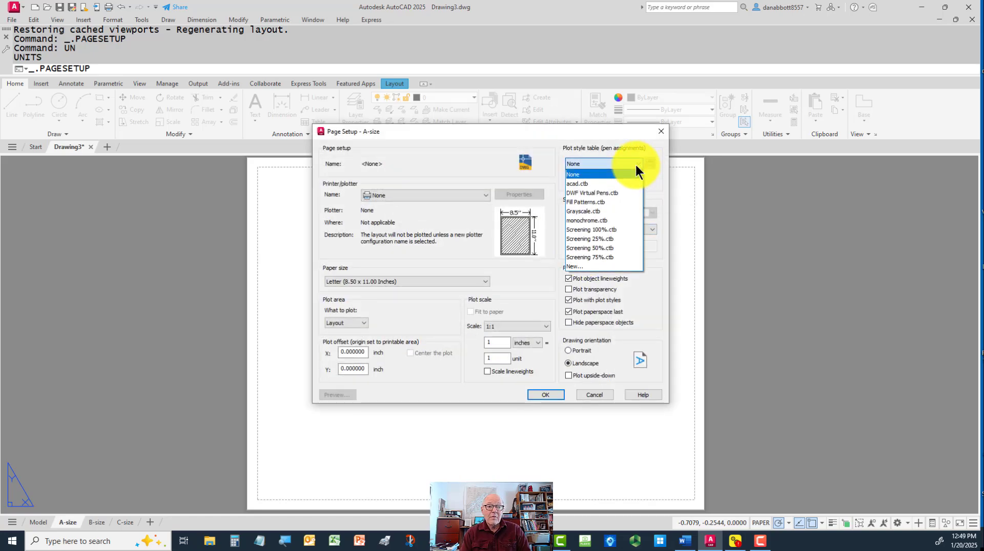
click(595, 219)
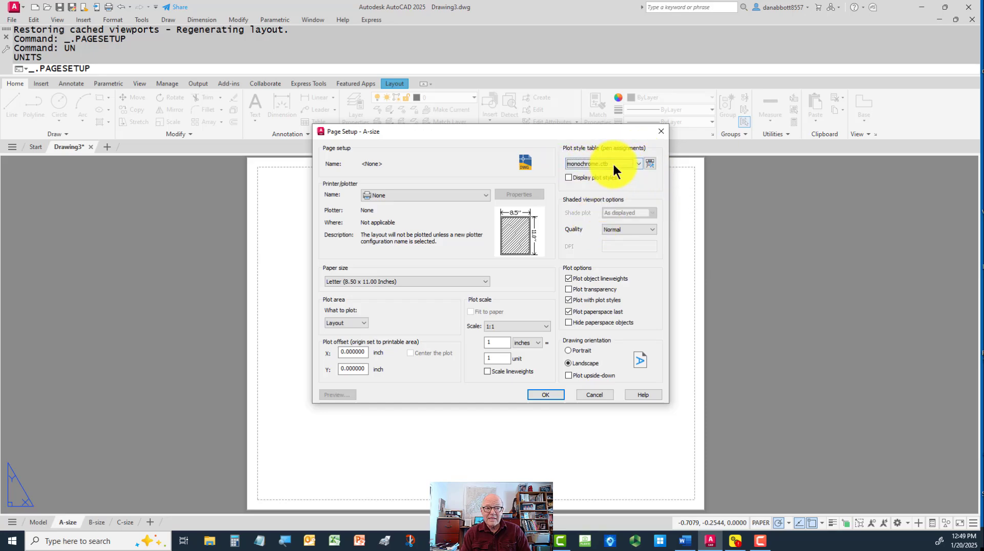
Set the A-size page setup's plotter to DWG To PDF.pc3 and paper size to ANSI expand A (11.00 x 8.50 Inches), and apply it
click(437, 195)
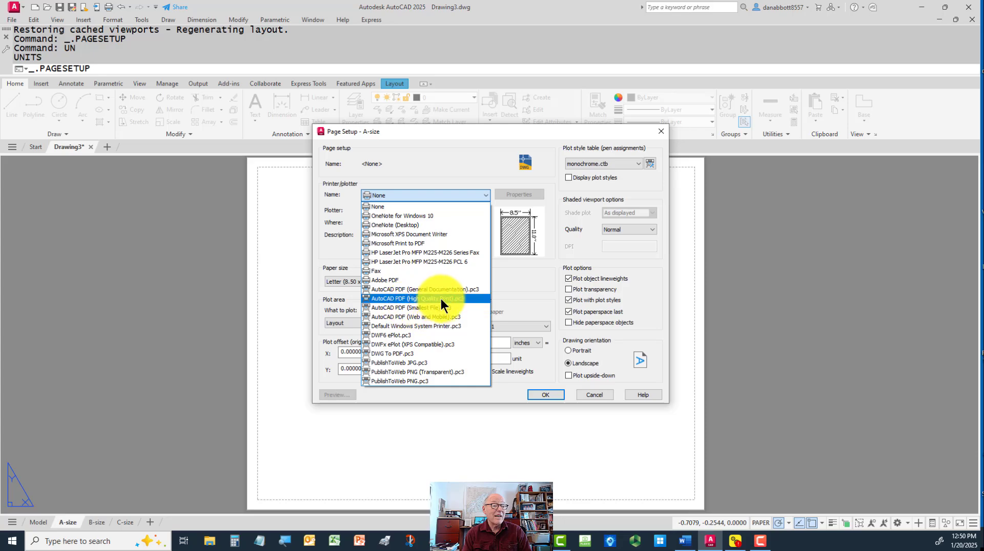
click(385, 354)
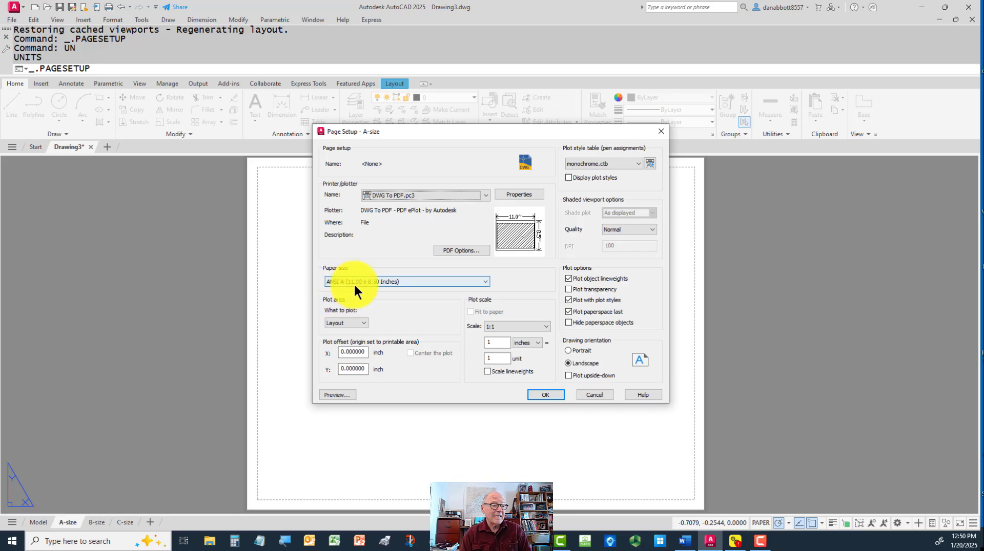
click(410, 280)
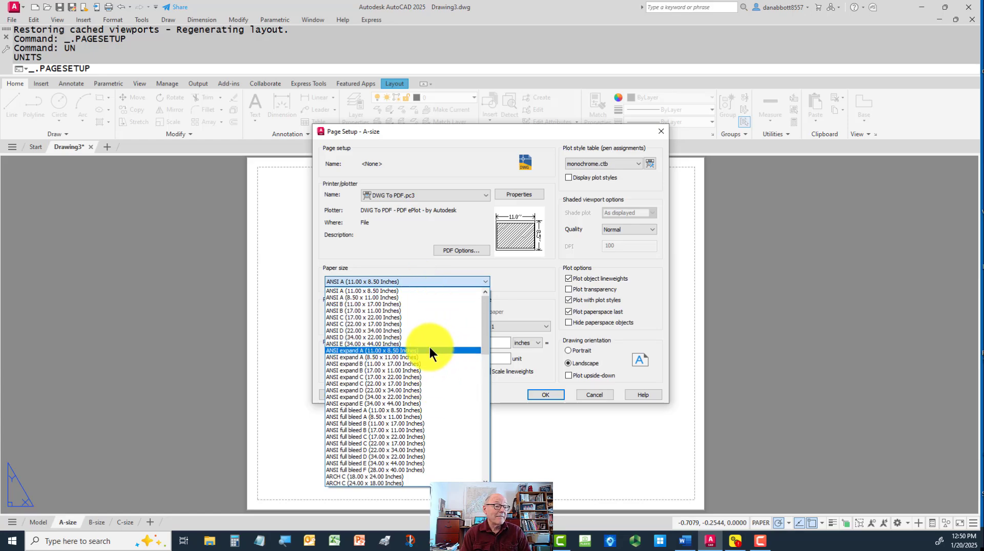
click(410, 353)
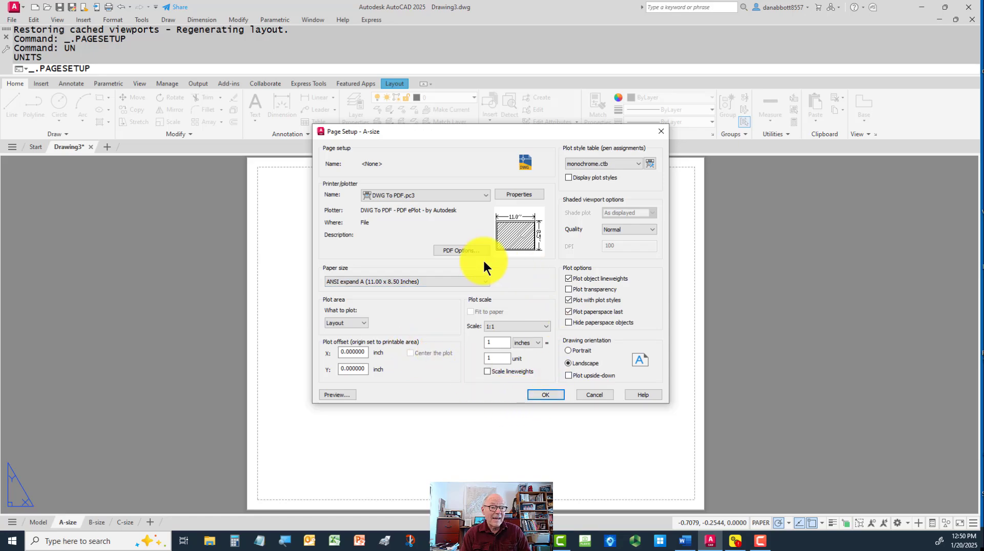
click(548, 393)
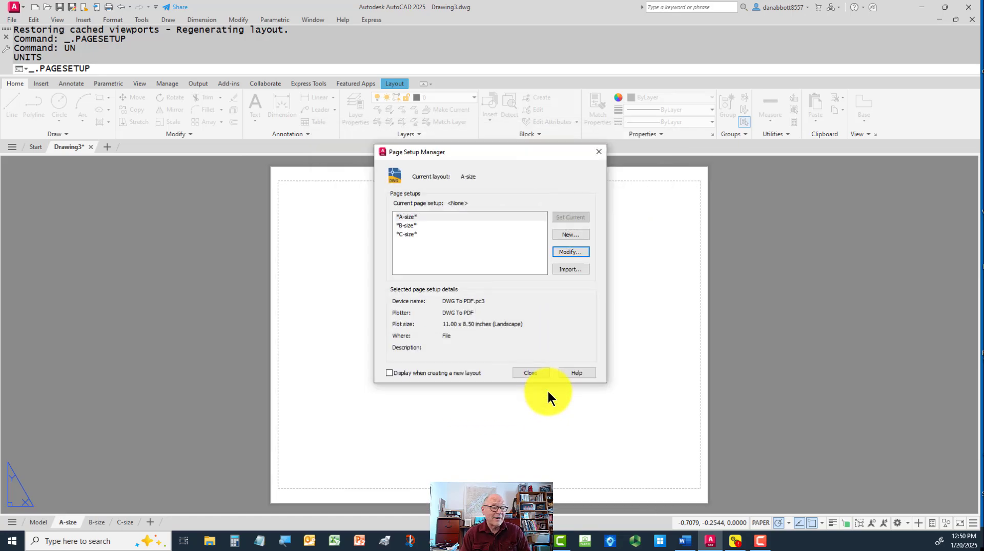
click(533, 371)
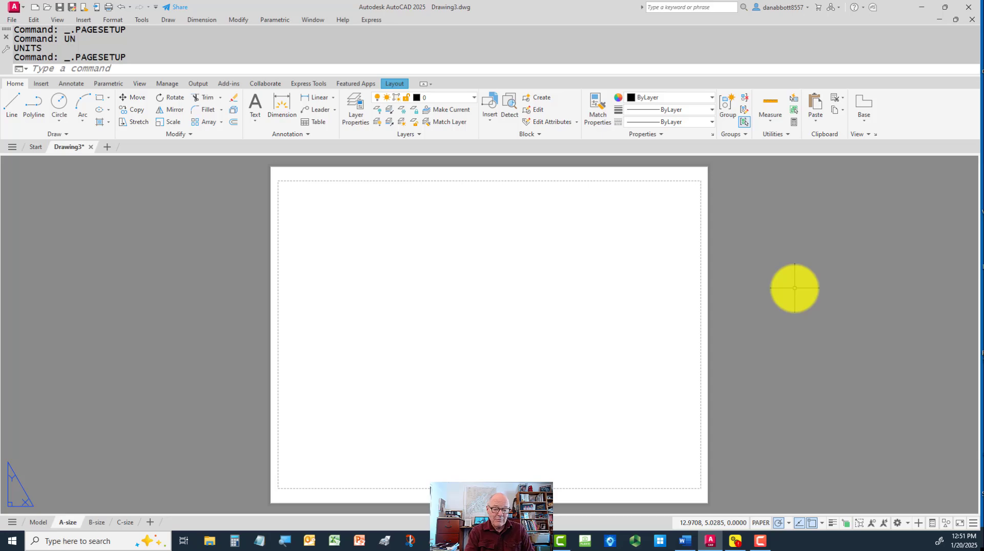
Open the title block drawing TAinch_zone.dwg from the MECHANICAL folder
key(ctrl+o)
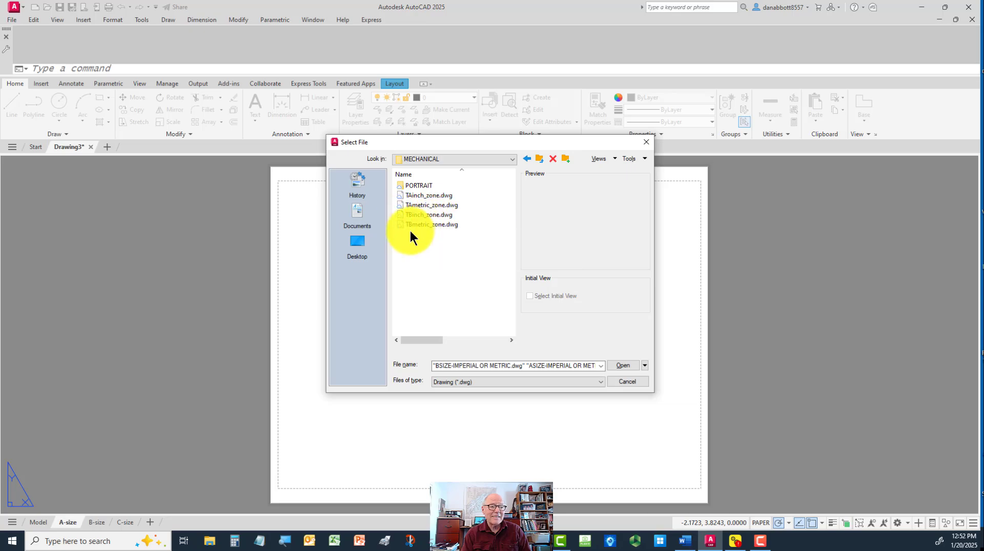
click(399, 184)
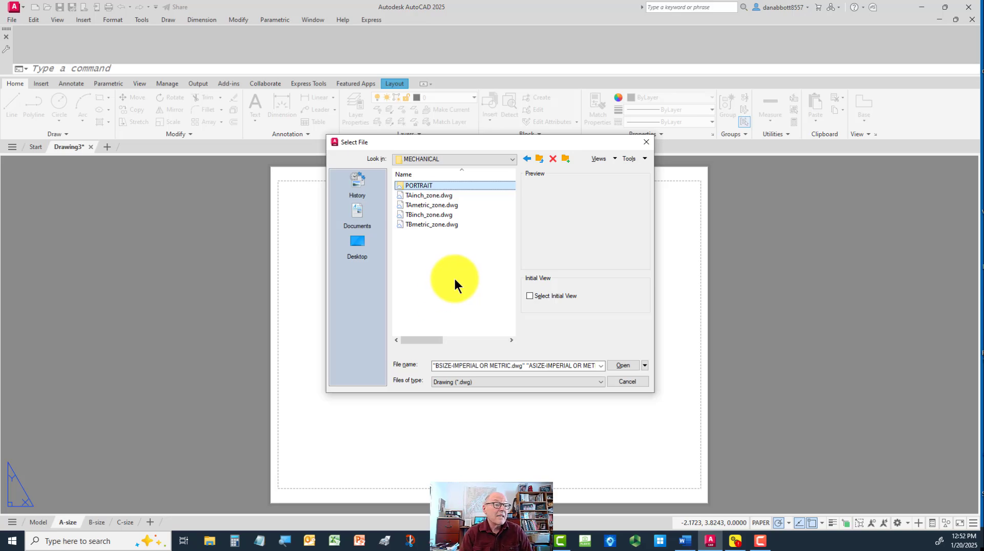
click(432, 196)
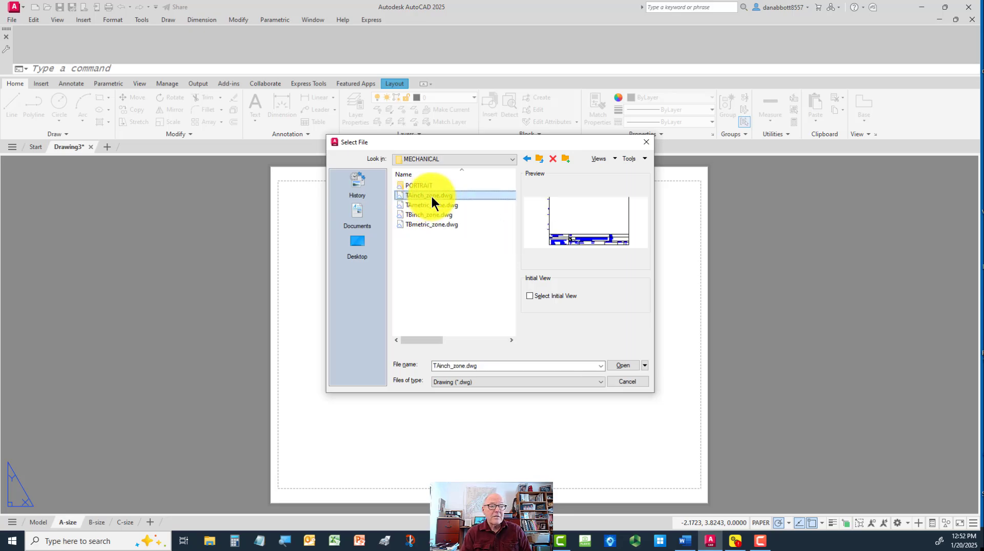
click(622, 366)
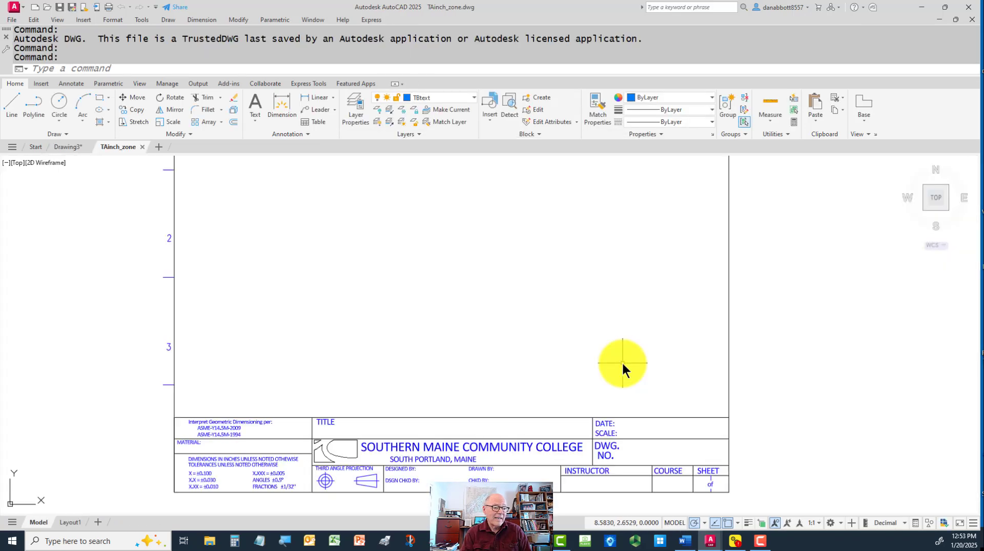
Erase the ASME-Y14.5M-1994 text line from the title block's geometric dimensioning note
mouse_move(622, 362)
middle_down()
mouse_move(622, 347)
mouse_move(661, 314)
middle_up()
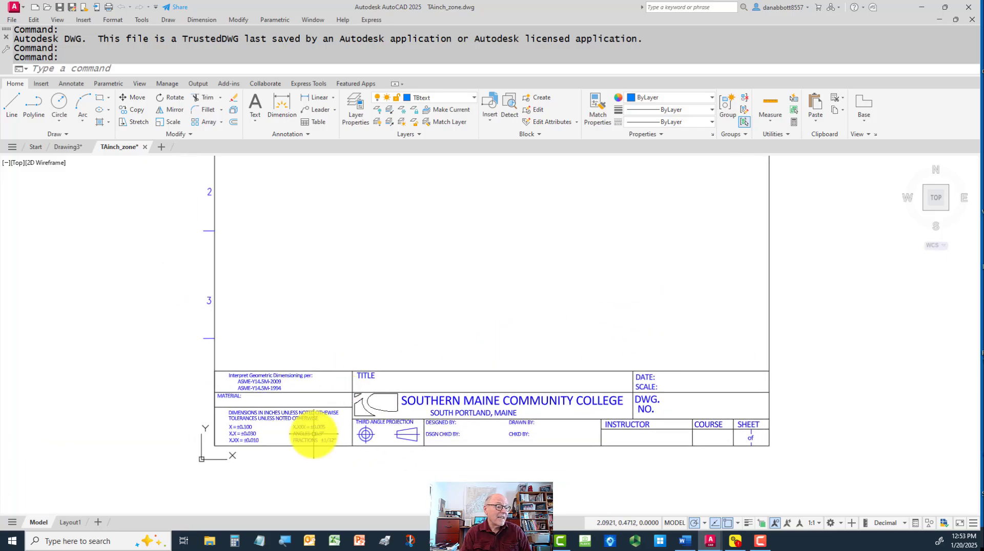
scroll(374, 391, down, 4)
scroll(375, 393, up, 8)
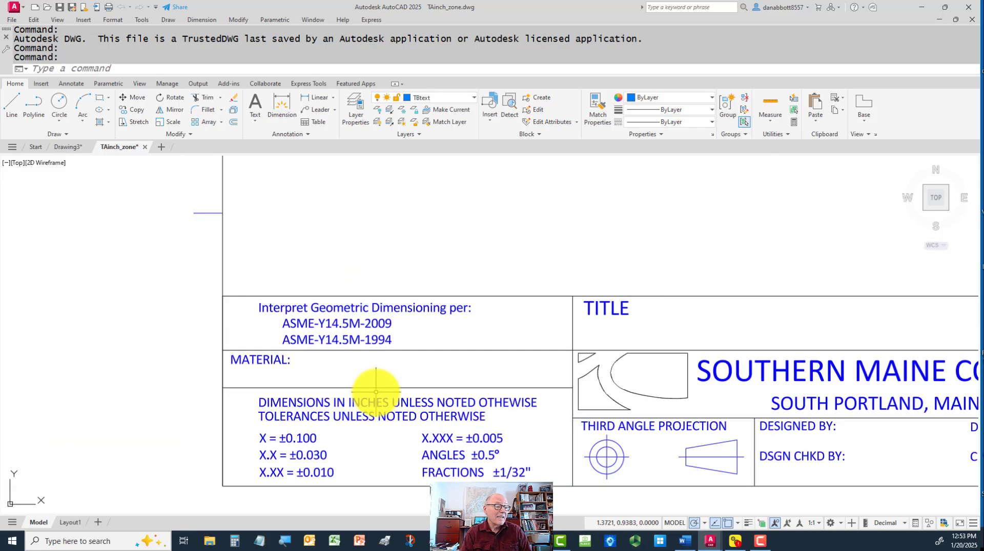
scroll(376, 392, up, 4)
scroll(417, 356, down, 4)
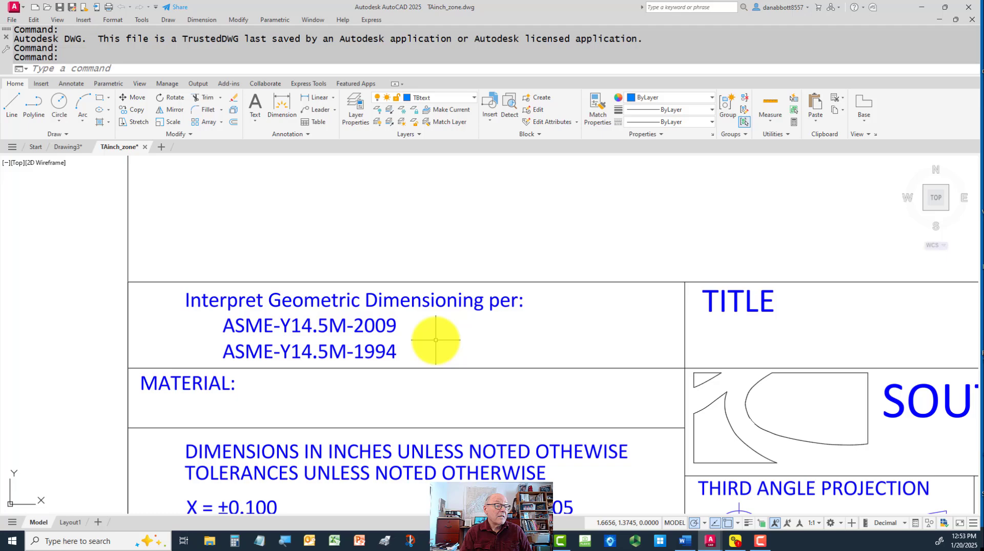
click(401, 345)
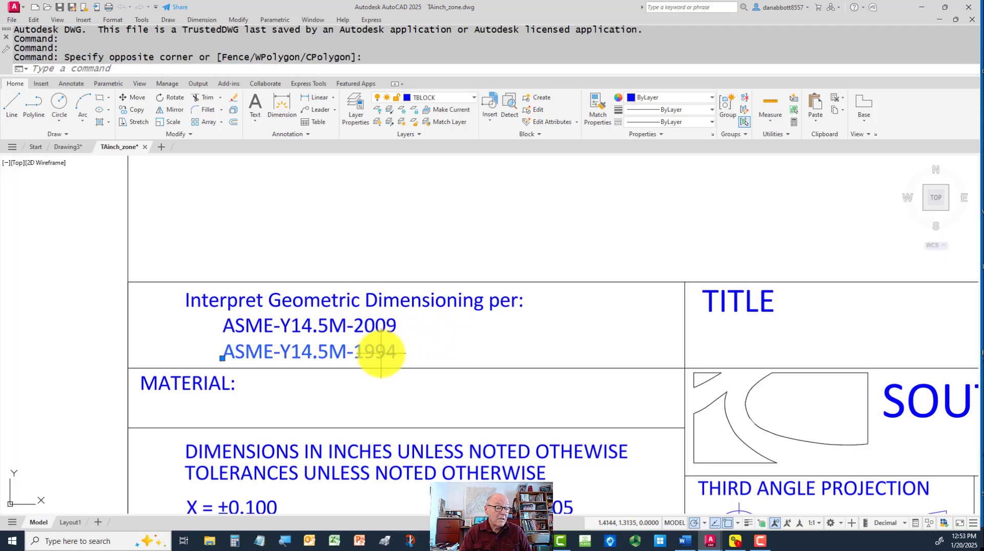
click(381, 353)
key(Delete)
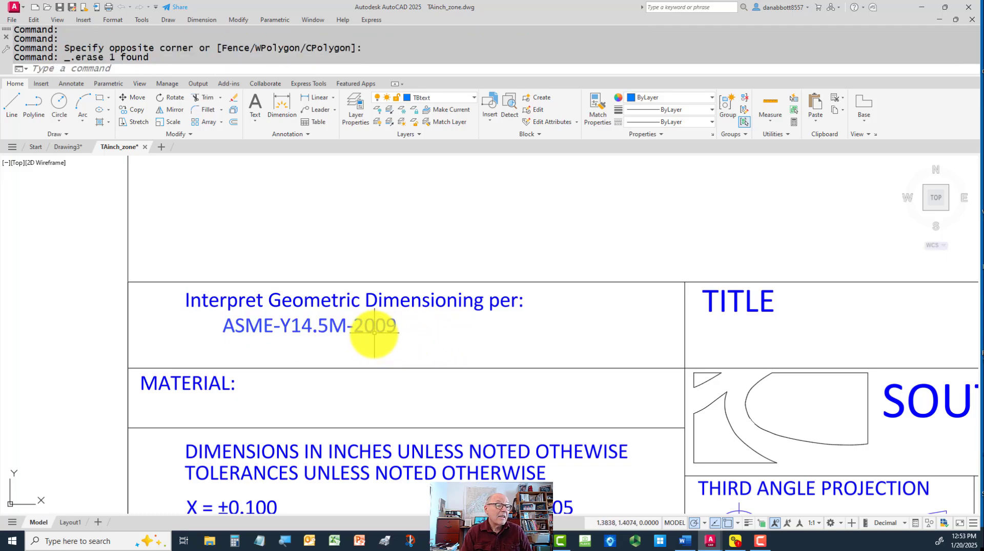
Change the remaining standard reference in the geometric dimensioning note to ASME-Y14.5-2018
click(376, 330)
double_click(376, 330)
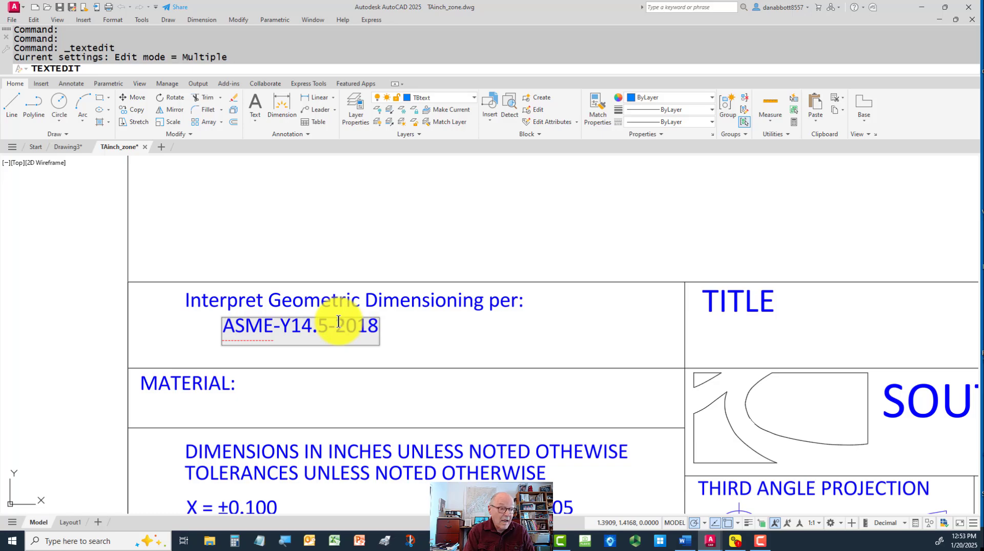
click(475, 337)
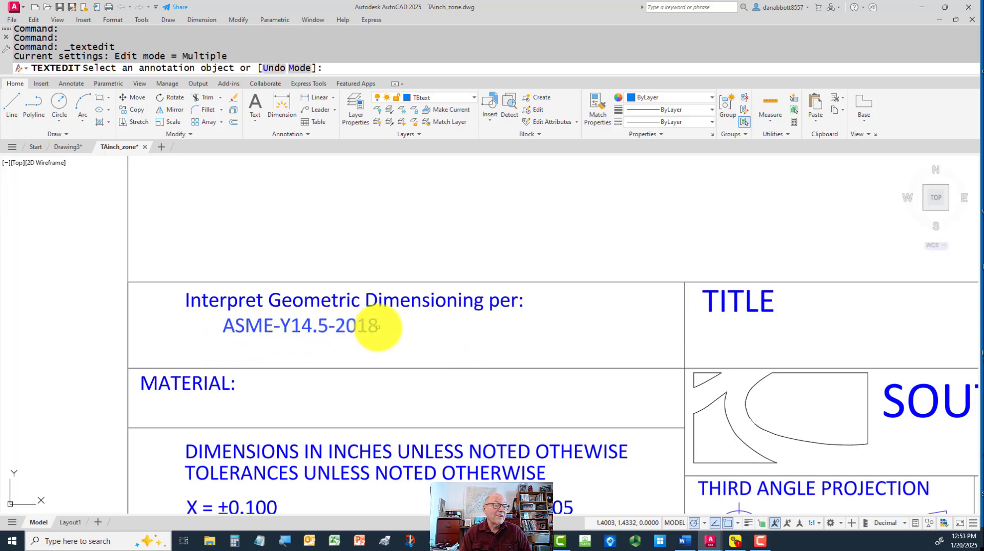
Examine the title block's title, school name, tolerance and sign-off fields
scroll(501, 383, down, 3)
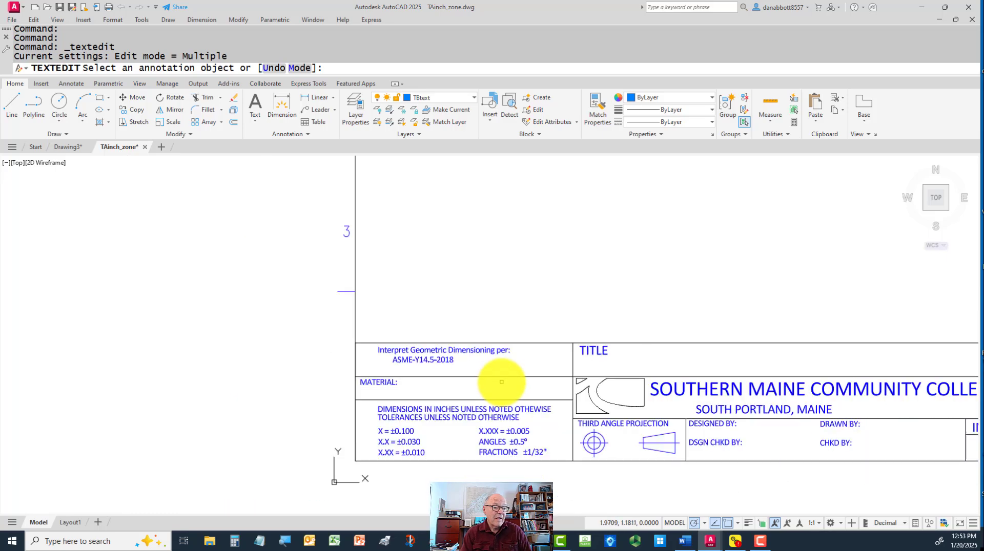
middle_drag(609, 386, 417, 389)
scroll(418, 389, up, 2)
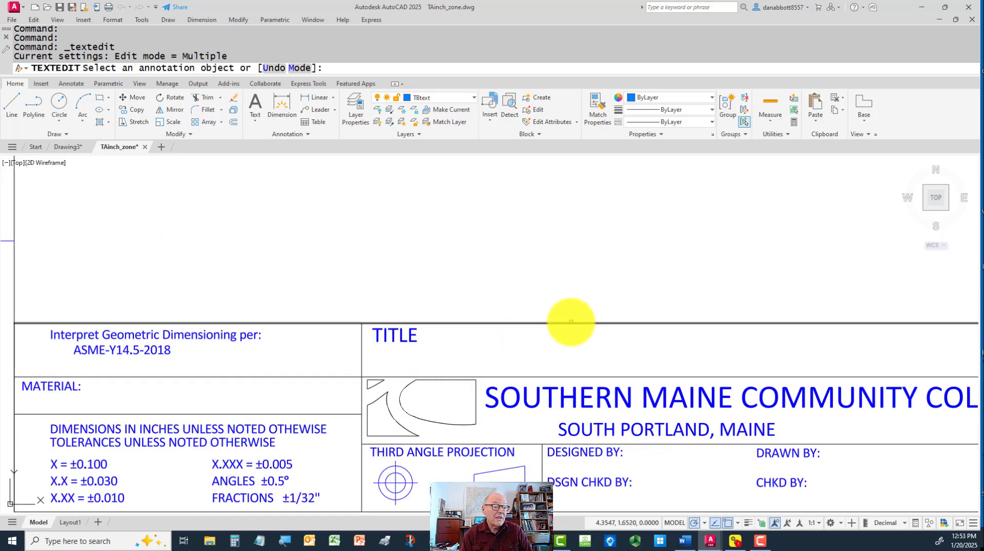
scroll(683, 275, down, 2)
mouse_move(684, 275)
middle_down()
mouse_move(688, 292)
mouse_move(666, 310)
middle_up()
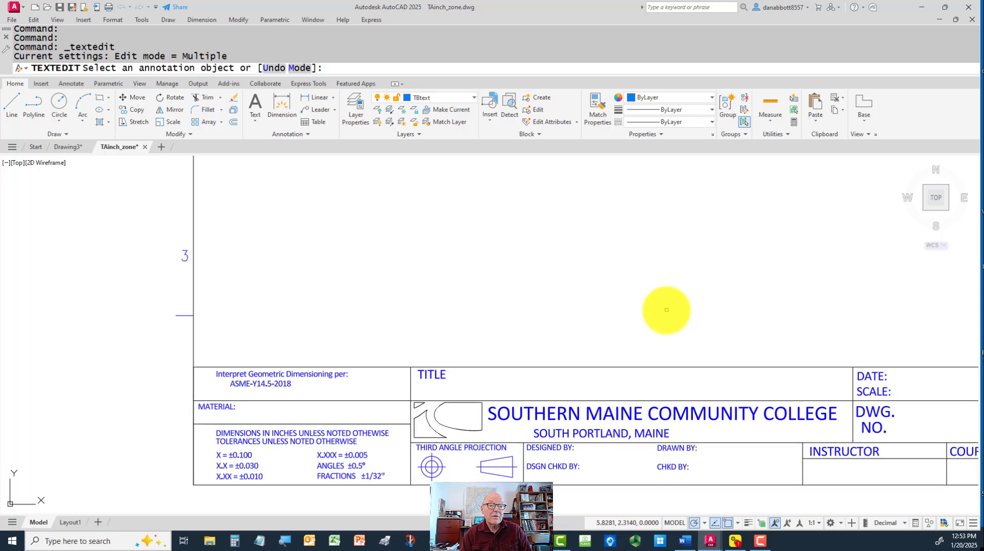
click(734, 255)
click(733, 255)
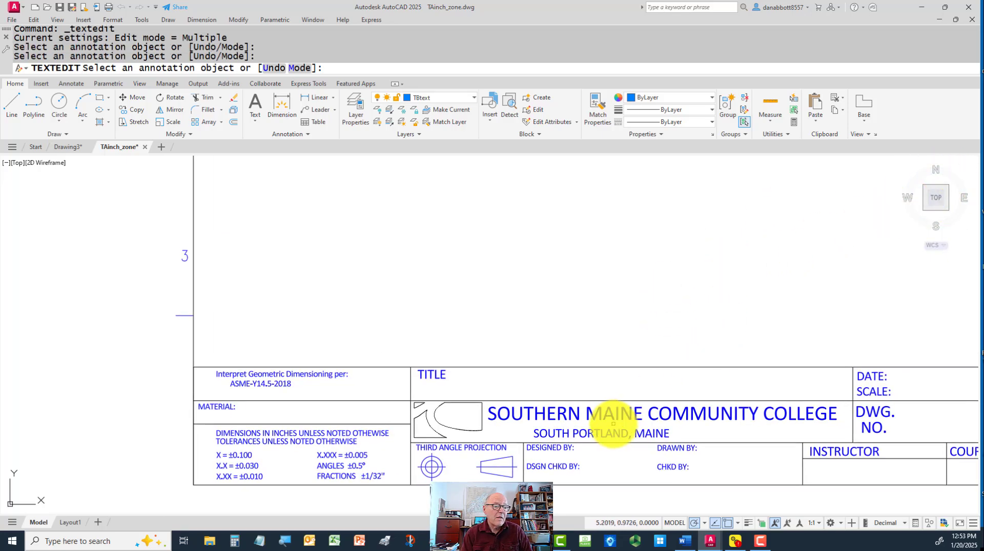
middle_drag(604, 426, 504, 399)
scroll(504, 399, up, 2)
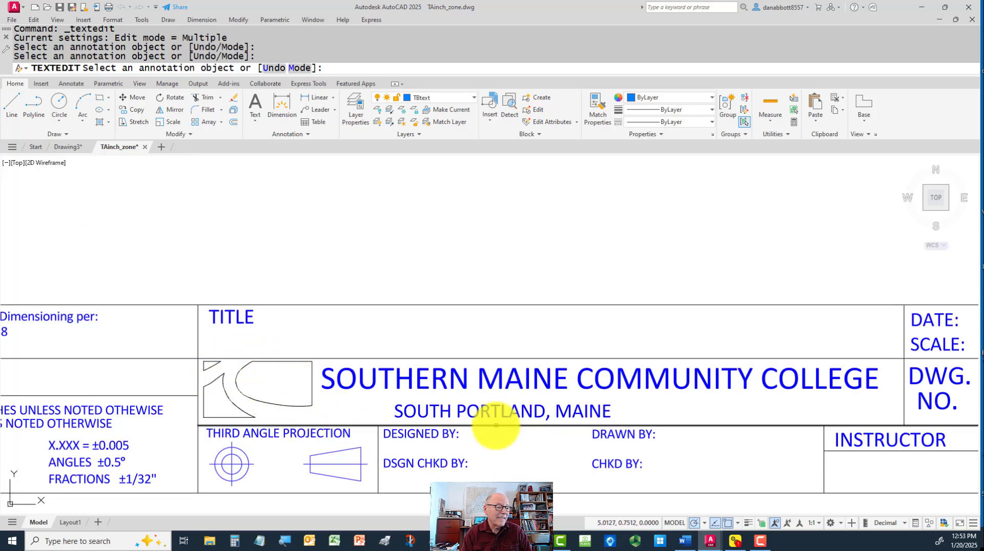
scroll(532, 433, down, 1)
mouse_move(703, 433)
middle_down()
mouse_move(567, 402)
mouse_move(644, 395)
middle_up()
scroll(644, 396, up, 1)
middle_drag(375, 444, 493, 430)
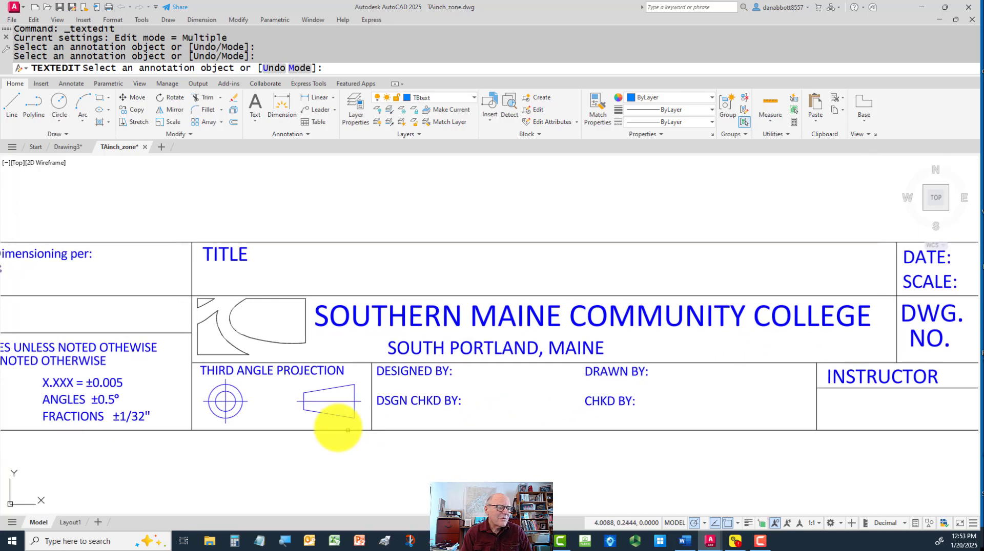
Erase the two crossing center lines from the circles in the third angle projection symbol
scroll(319, 417, up, 1)
scroll(223, 404, up, 1)
middle_drag(223, 405, 299, 401)
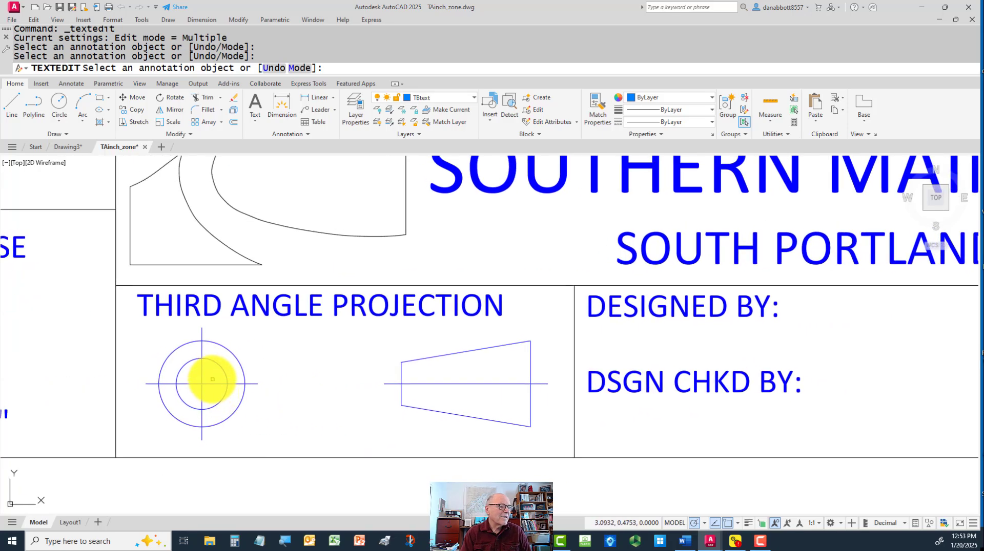
key(Escape)
scroll(210, 384, up, 2)
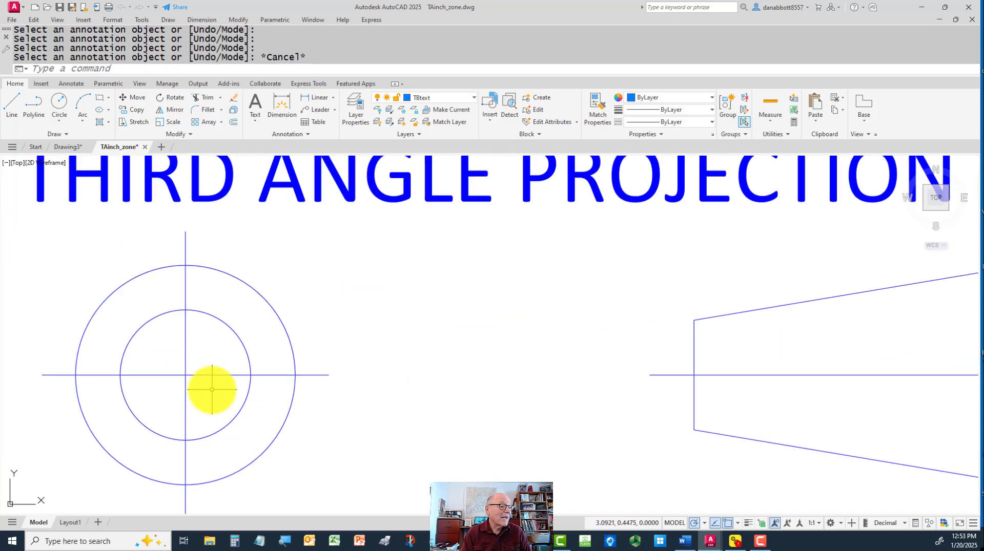
middle_drag(211, 392, 301, 393)
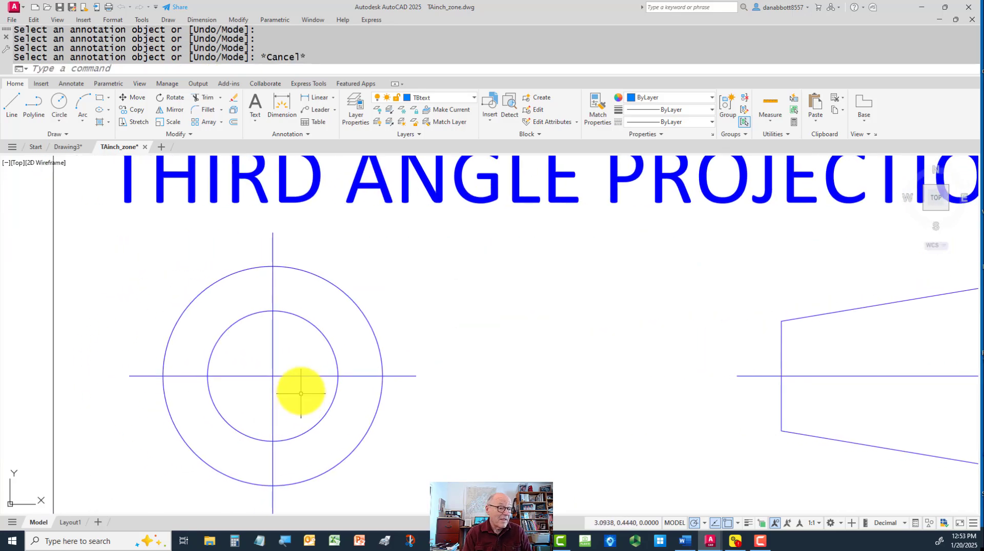
click(301, 371)
click(257, 389)
text(e)
key(Return)
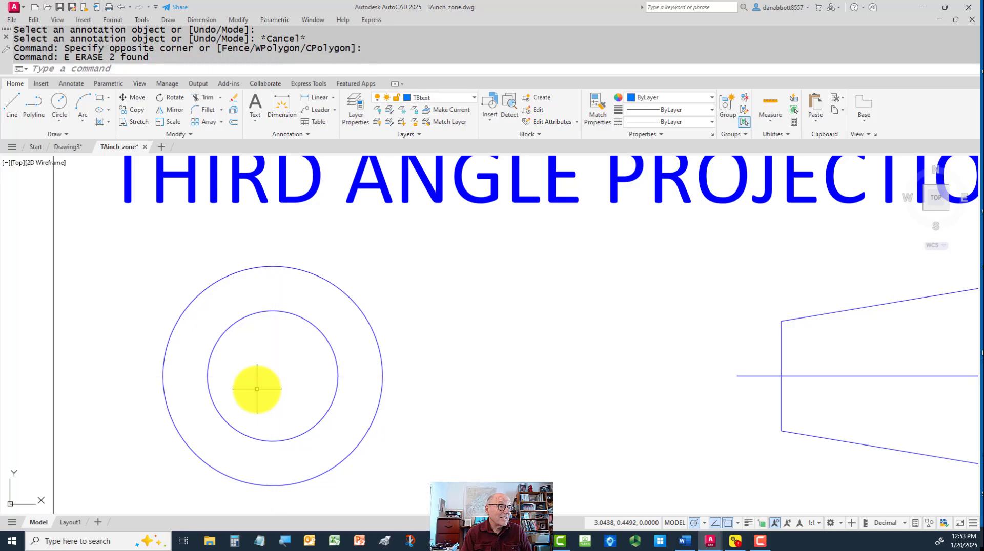
Add a center mark to the outer circle of the third angle projection symbol with DIMCENTER
text(dce)
key(Return)
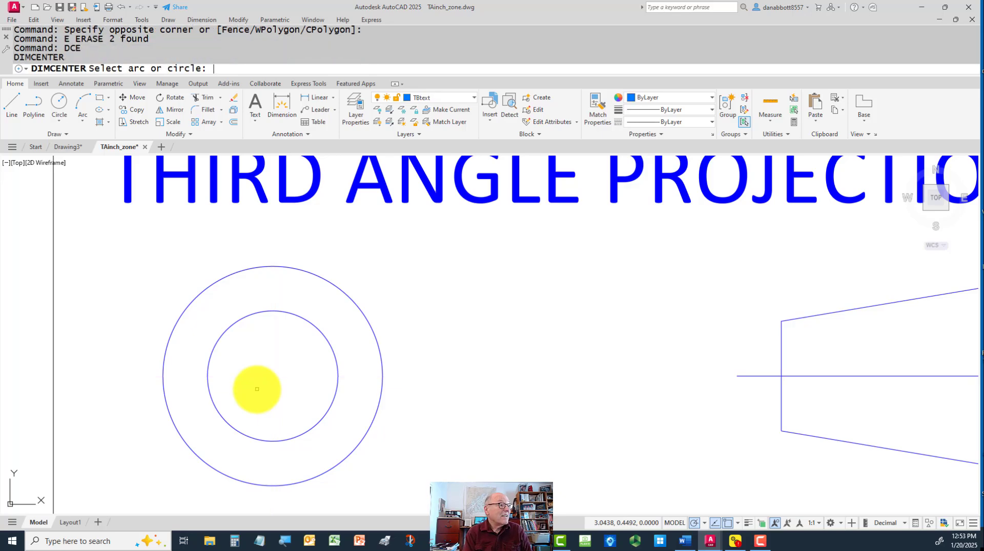
click(365, 317)
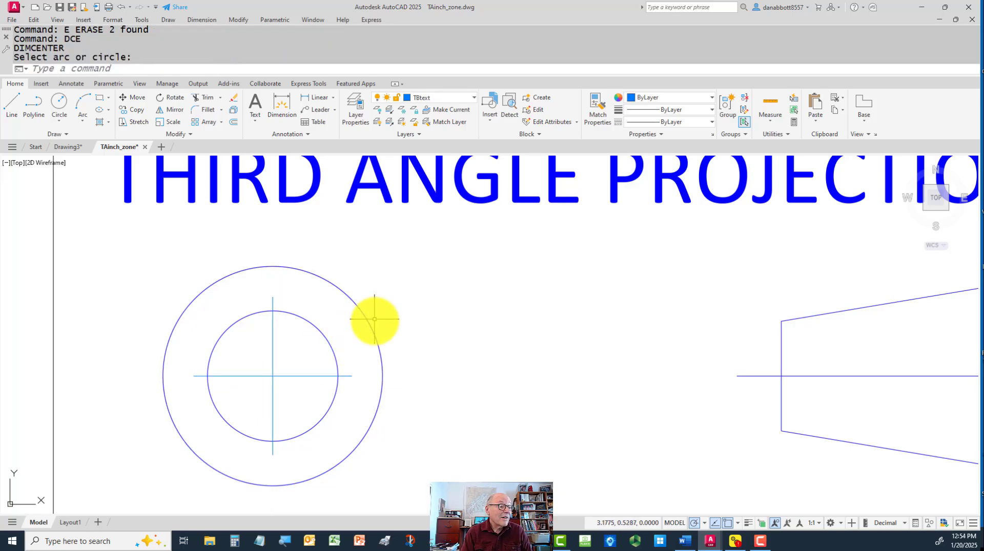
key(Escape)
Erase the center mark's horizontal and vertical lines from the circles in the third angle projection symbol
click(301, 377)
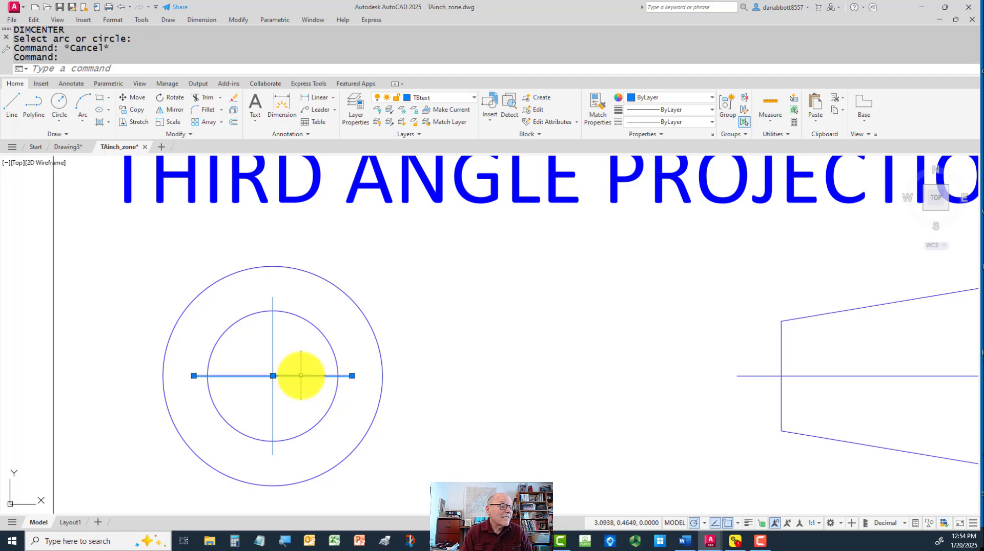
key(Escape)
click(295, 360)
click(263, 386)
text(e)
key(Return)
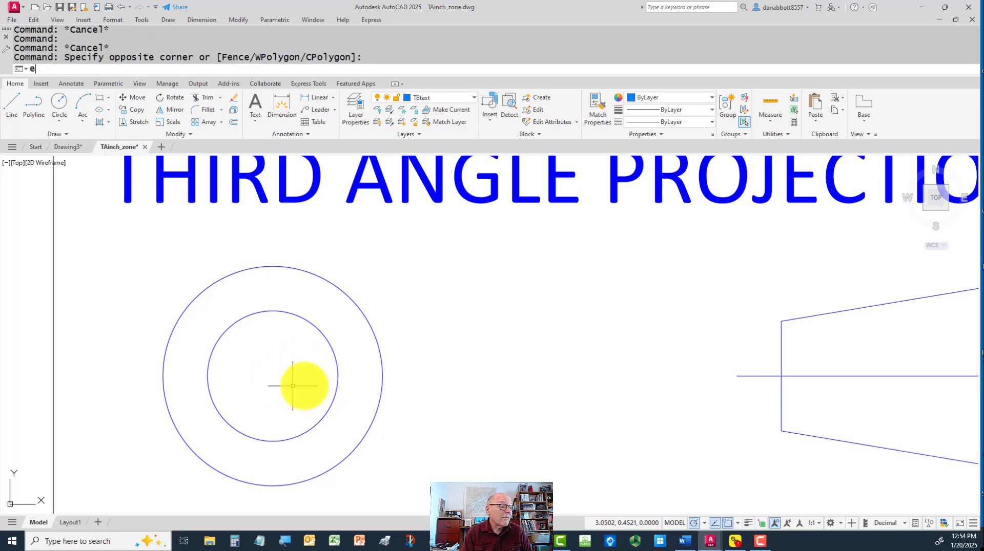
key(Return)
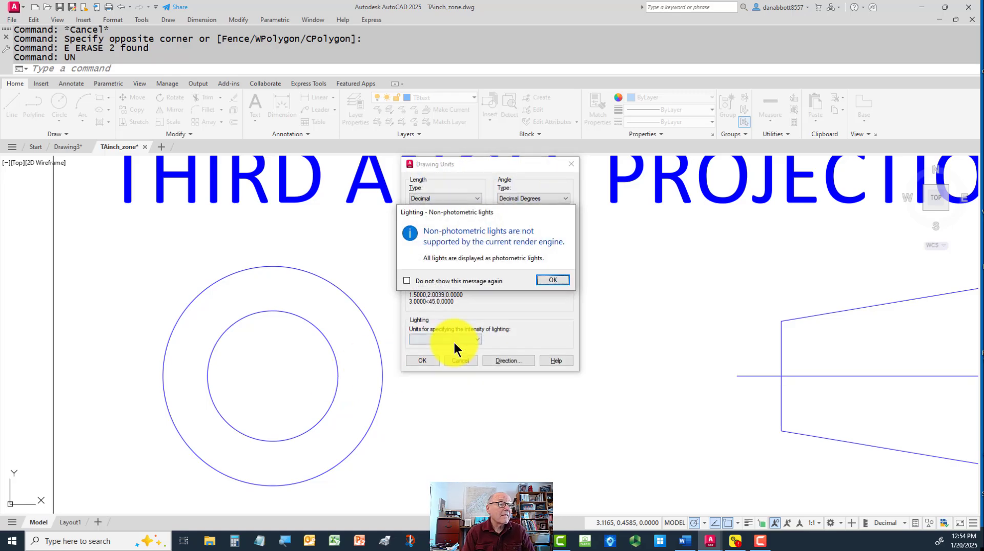
click(553, 281)
key(Escape)
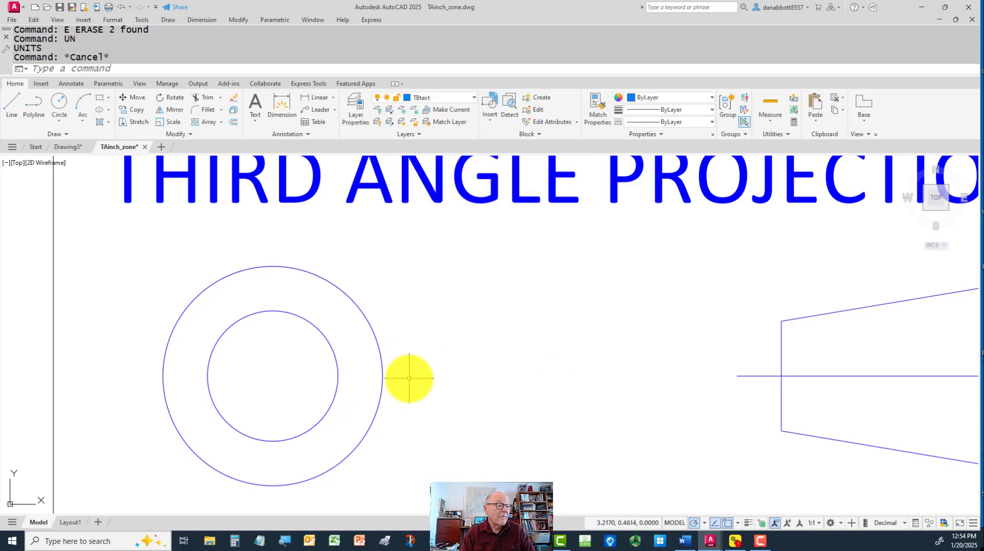
Place center mark lines on the outer circle of the third angle projection symbol with DIMCENTER
text(dce)
key(Return)
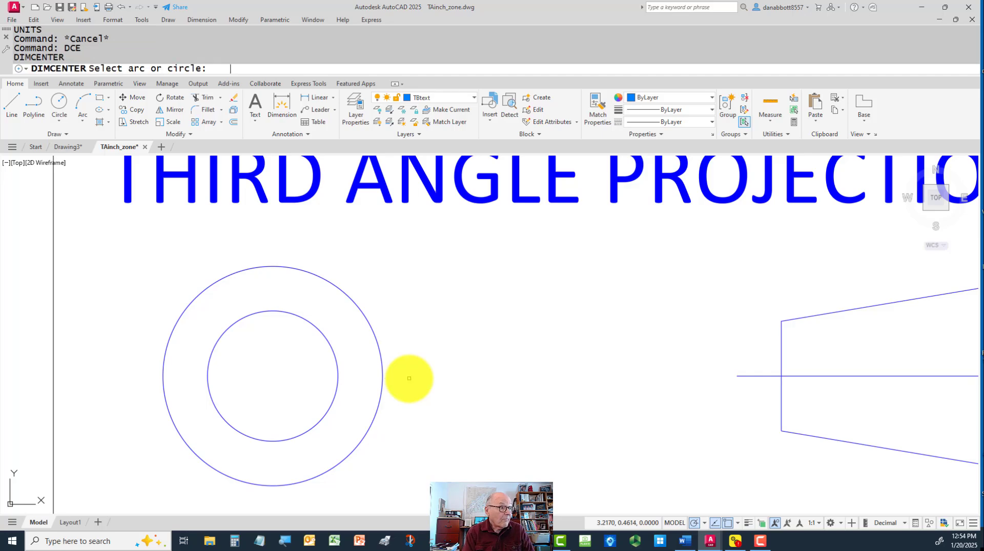
click(380, 356)
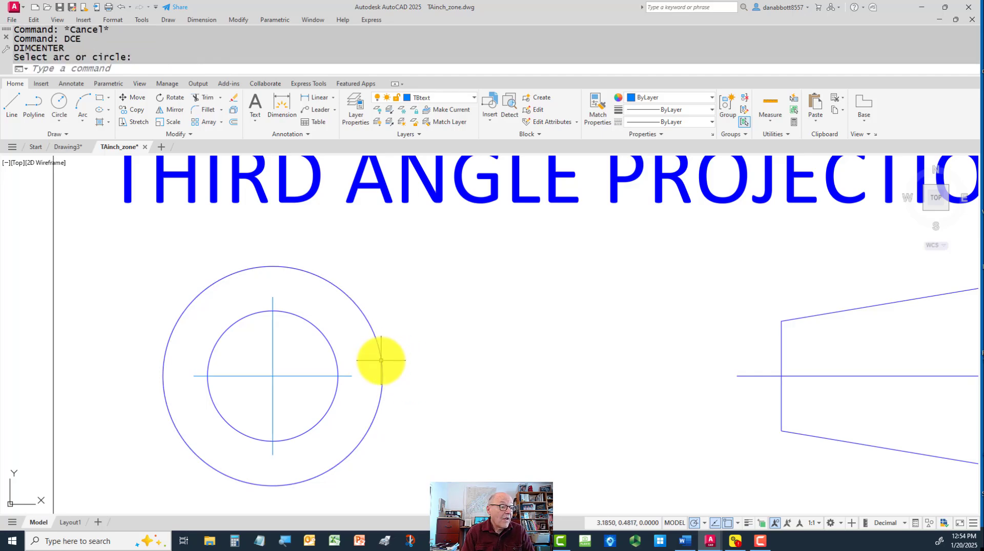
key(Escape)
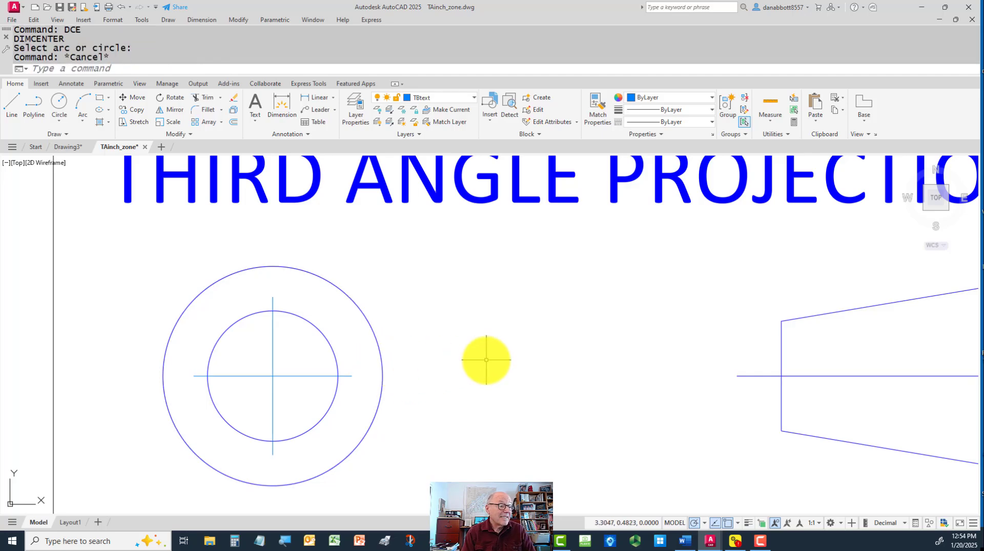
Stretch both ends of the horizontal center line slightly beyond the outer circle of the projection symbol
click(330, 375)
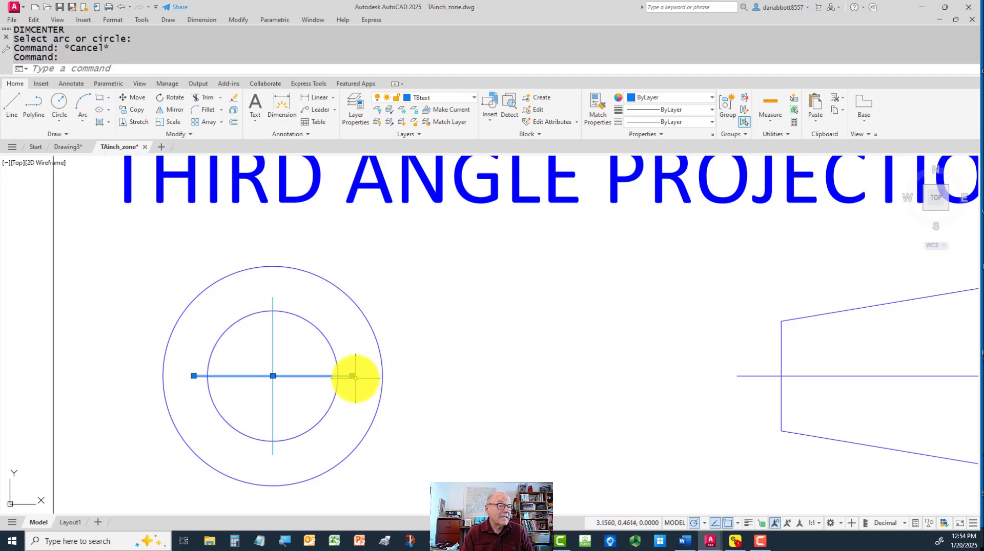
click(352, 376)
click(396, 375)
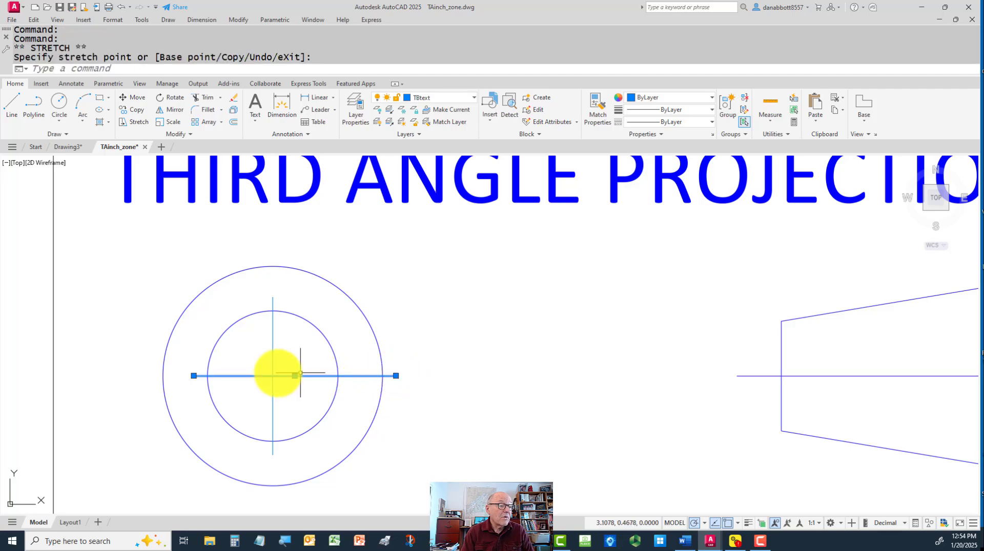
click(193, 376)
click(147, 376)
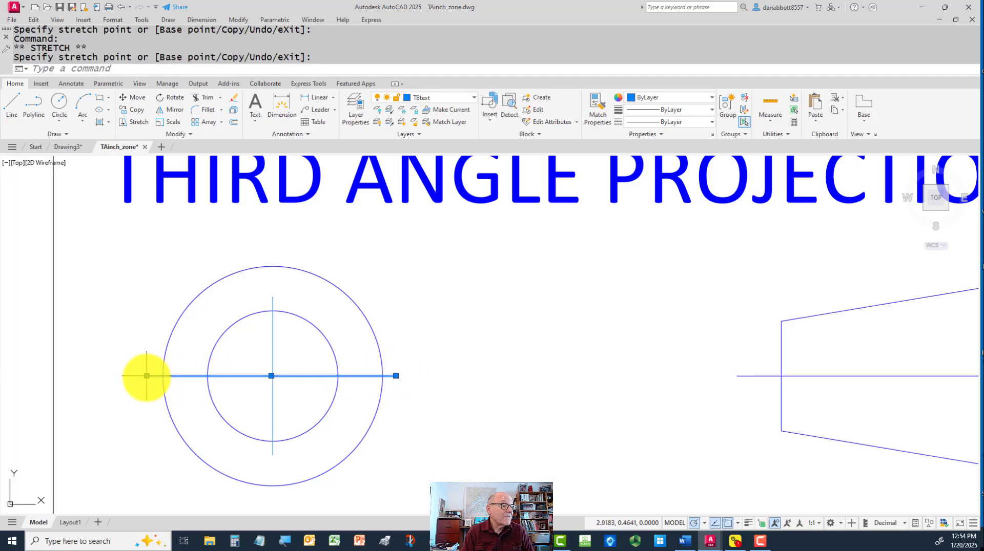
Stretch both ends of the vertical center line slightly beyond the outer circle of the projection symbol
click(273, 297)
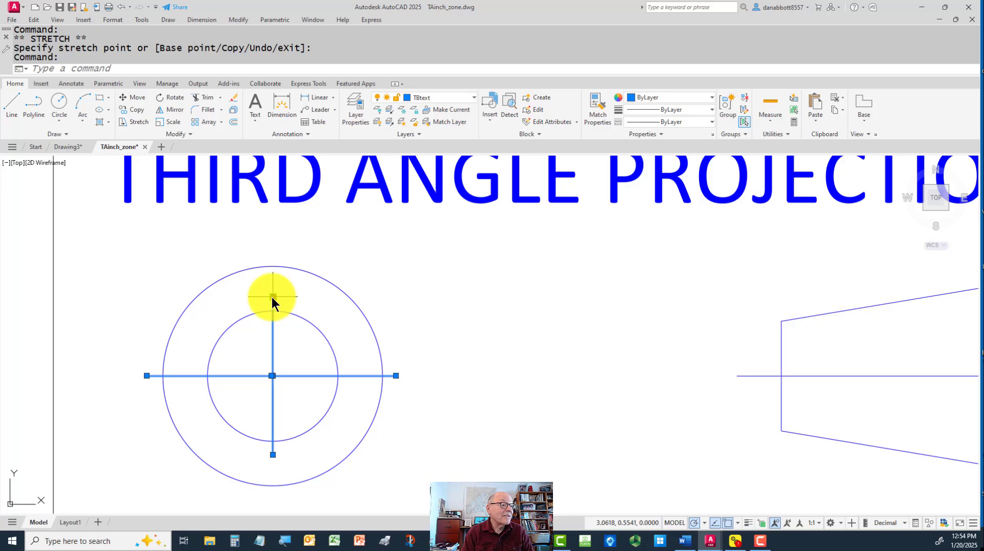
click(273, 297)
click(272, 257)
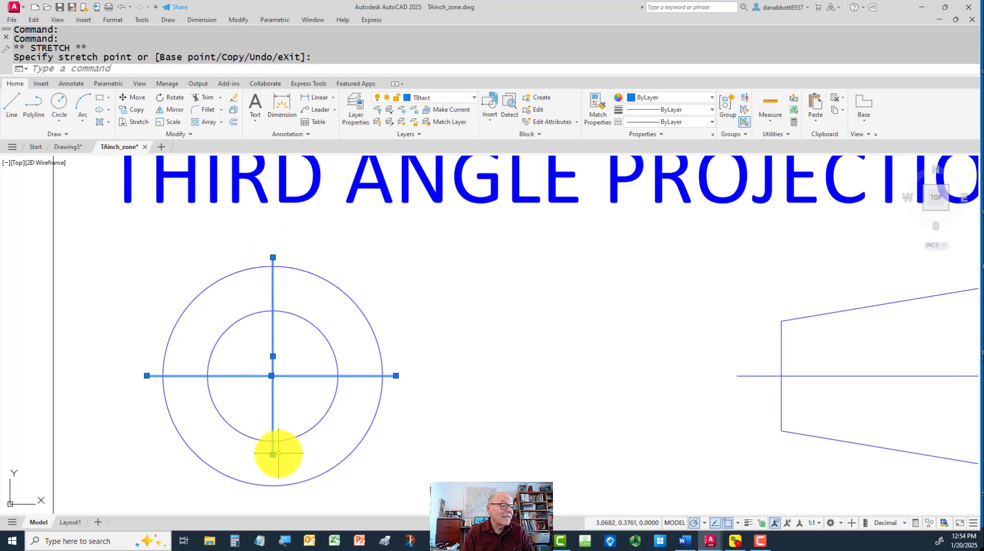
click(273, 496)
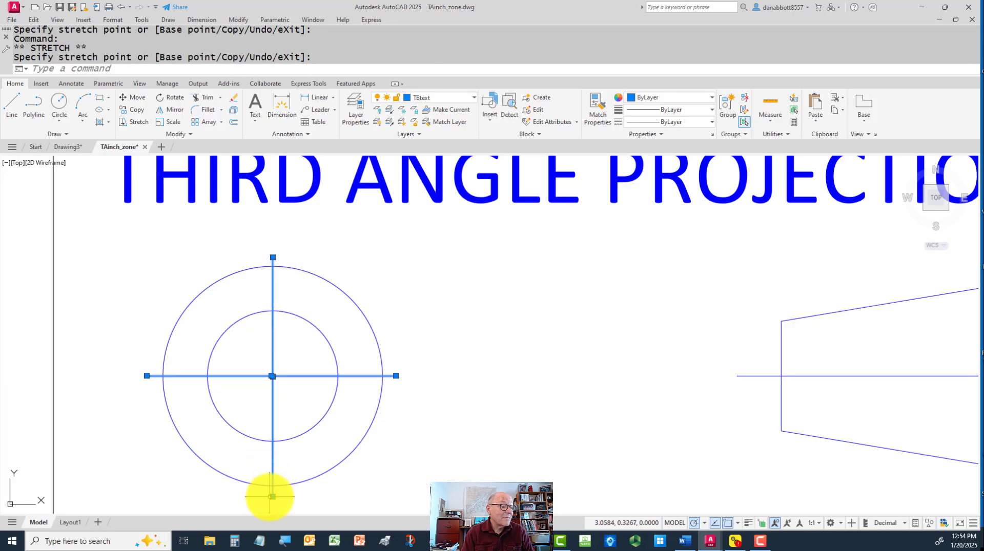
key(Escape)
Draw two construction circles at the center line intersection, with radii of about 0.0232 and 0.0473
key(Return)
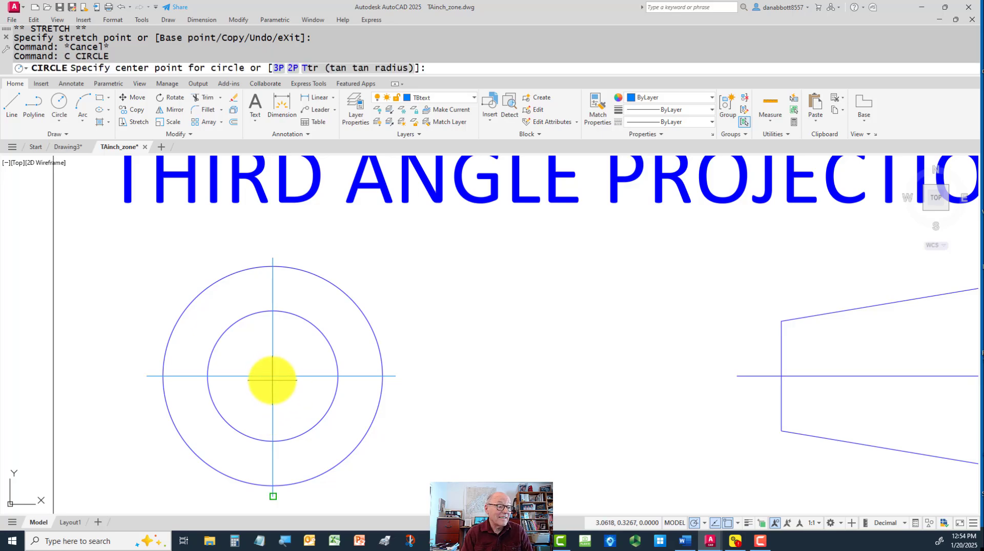
click(273, 376)
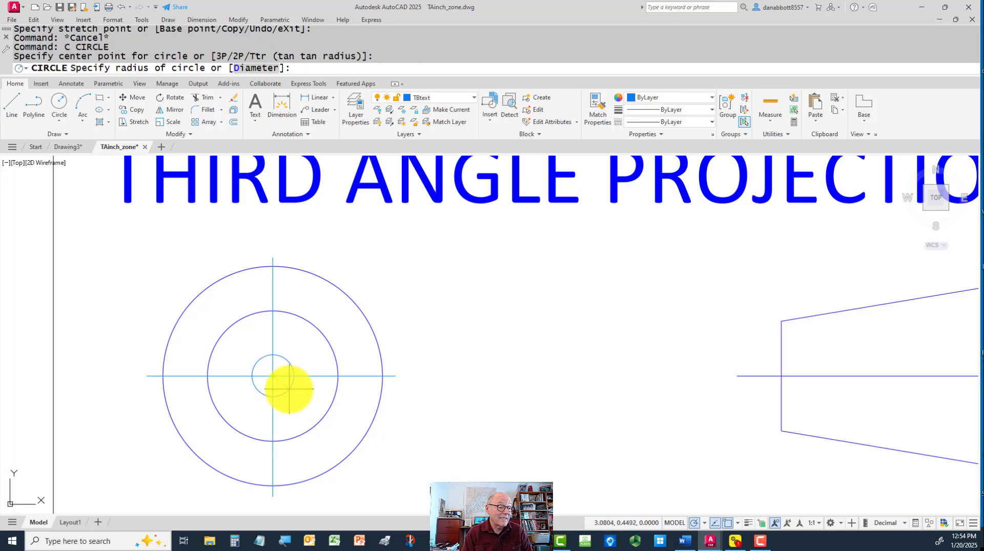
click(289, 390)
key(Return)
click(273, 376)
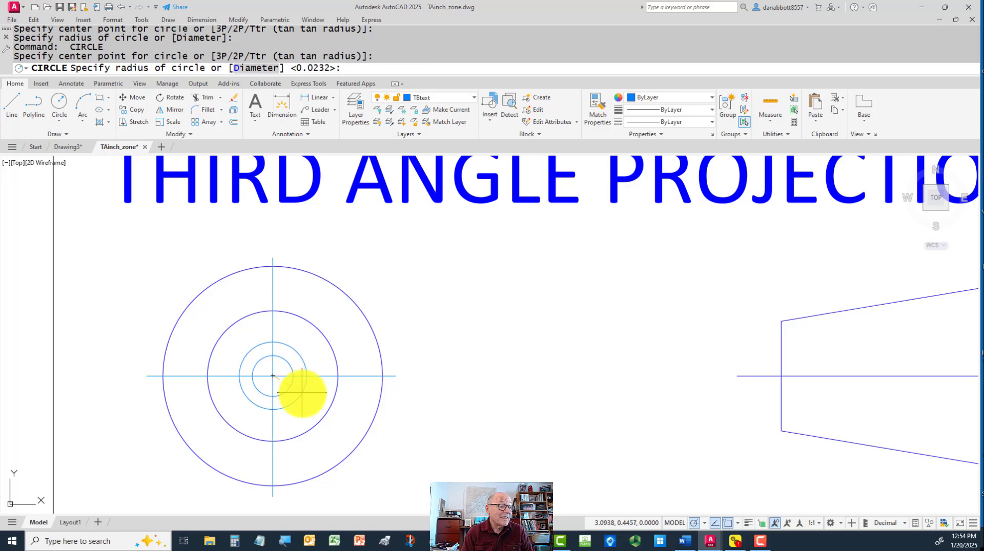
click(309, 395)
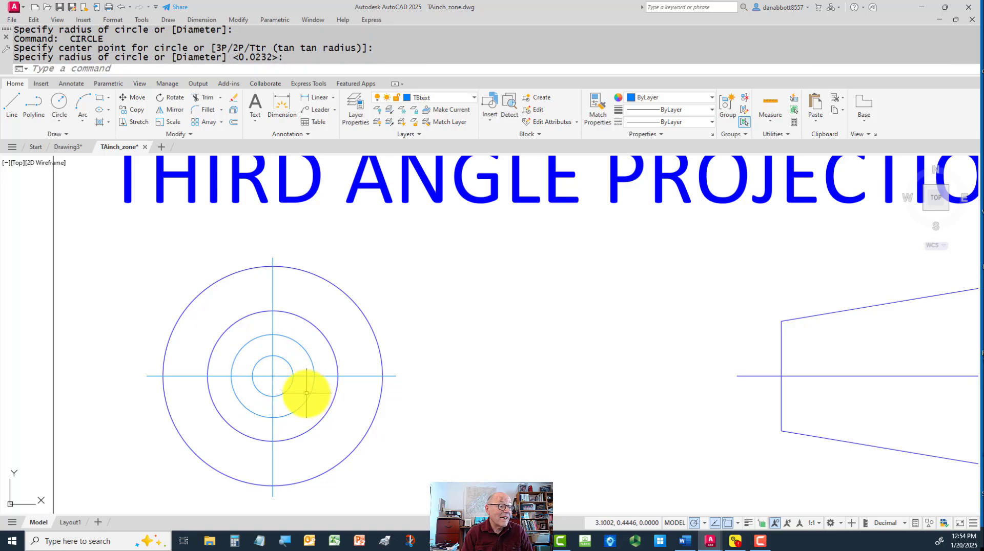
Trim the four center line portions lying between the two small construction circles to create gaps
text(tr)
key(Return)
click(273, 345)
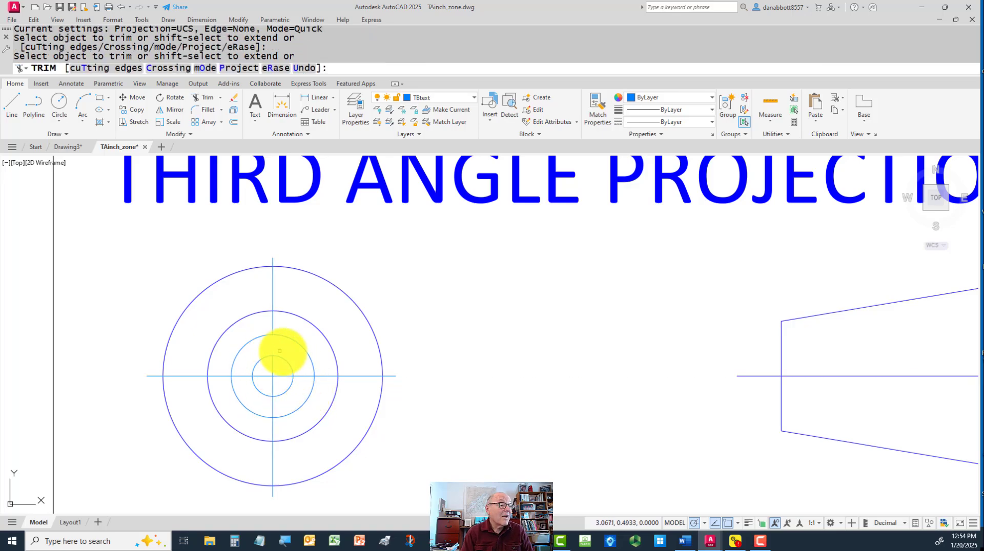
click(303, 376)
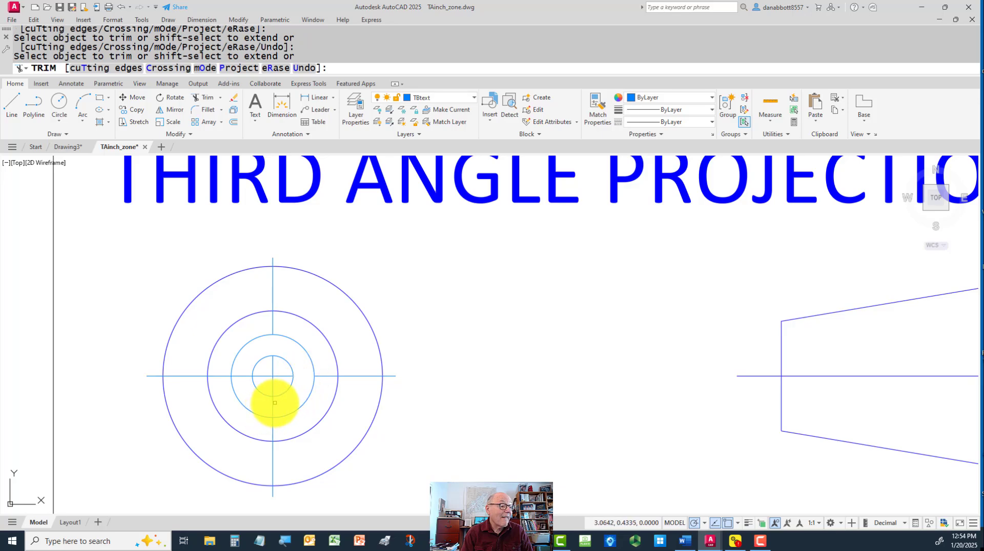
drag(275, 403, 258, 402)
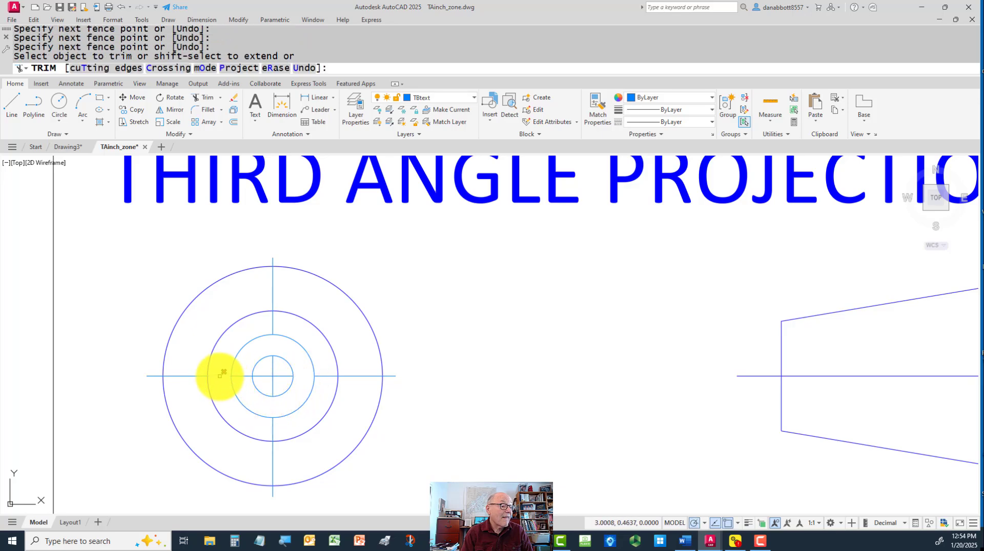
click(243, 385)
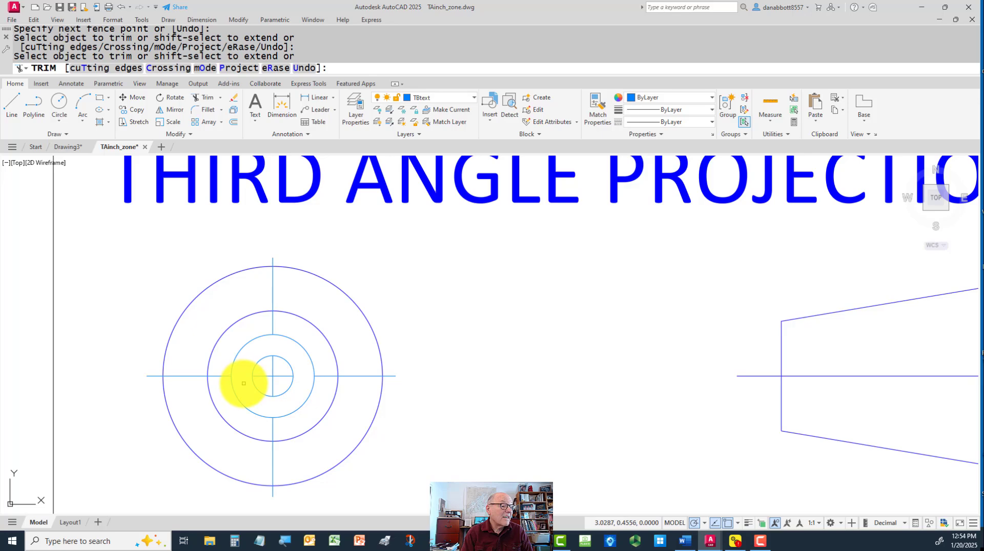
key(Escape)
Erase the two small construction circles, leaving the broken center lines in place
click(293, 345)
click(284, 365)
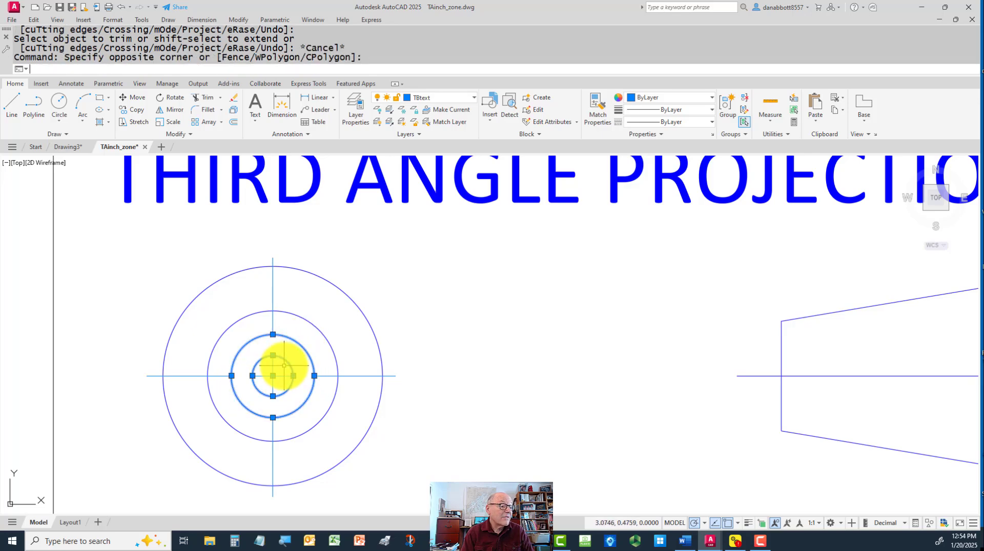
text(e)
key(Return)
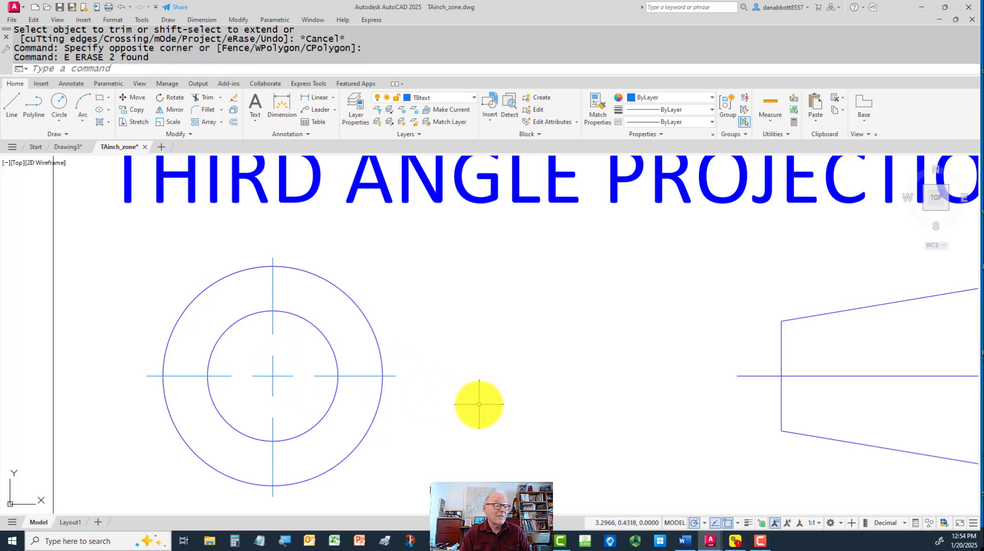
Erase the horizontal center line running through the cone's side view in the projection symbol
scroll(478, 400, down, 2)
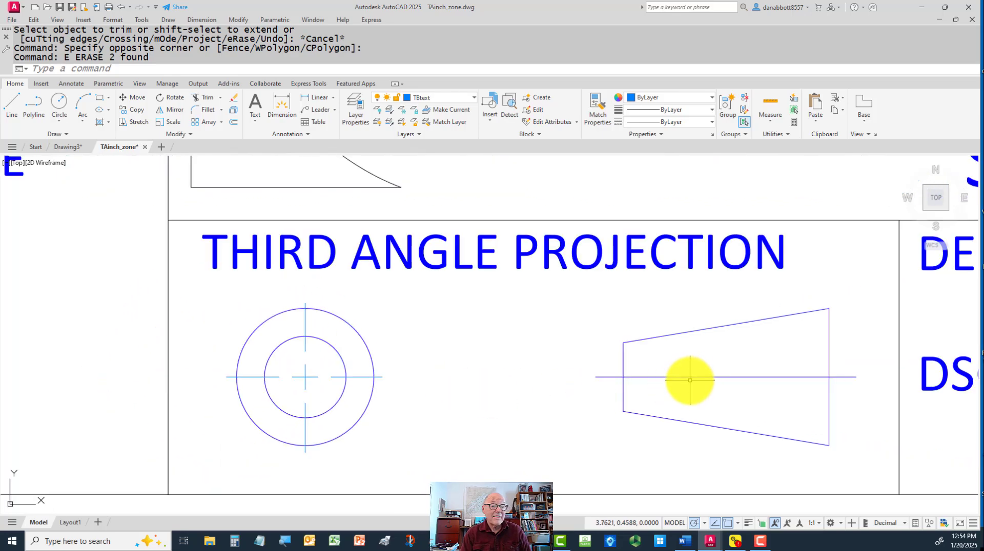
click(691, 377)
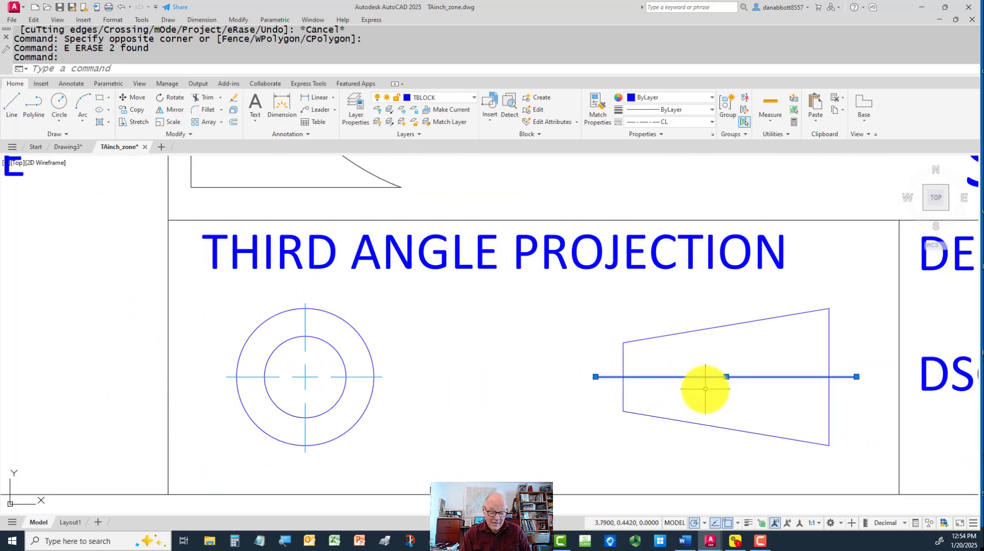
key(Delete)
text(cp)
key(Return)
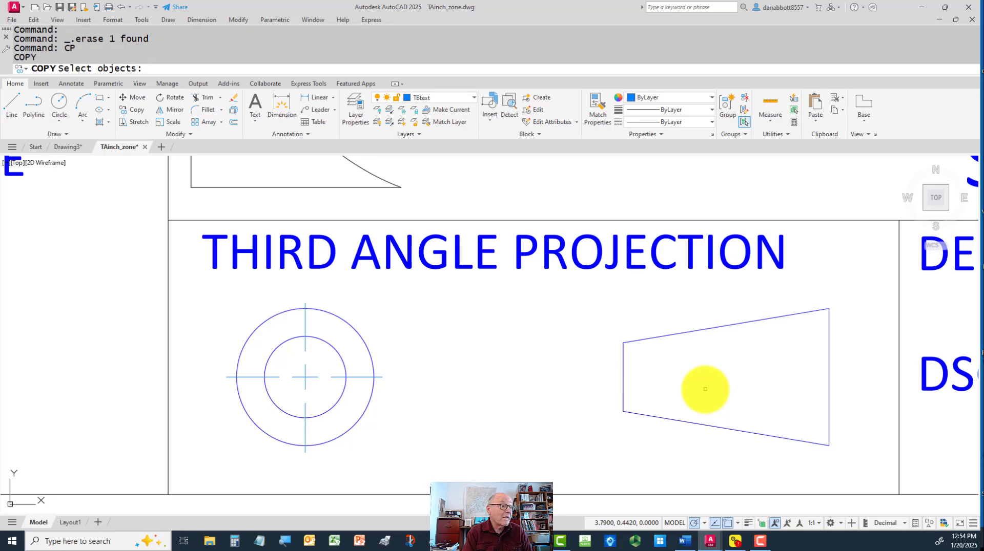
click(216, 370)
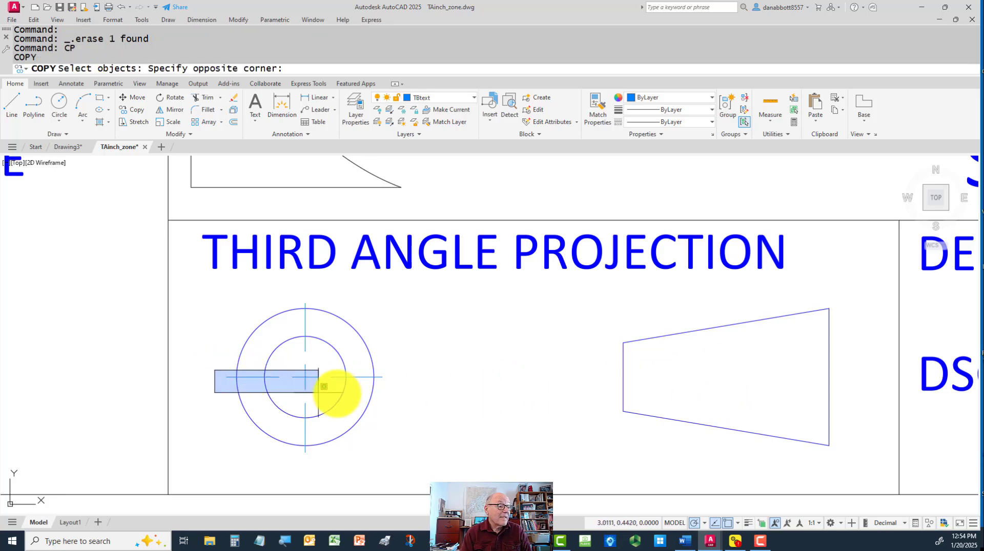
click(405, 386)
key(Return)
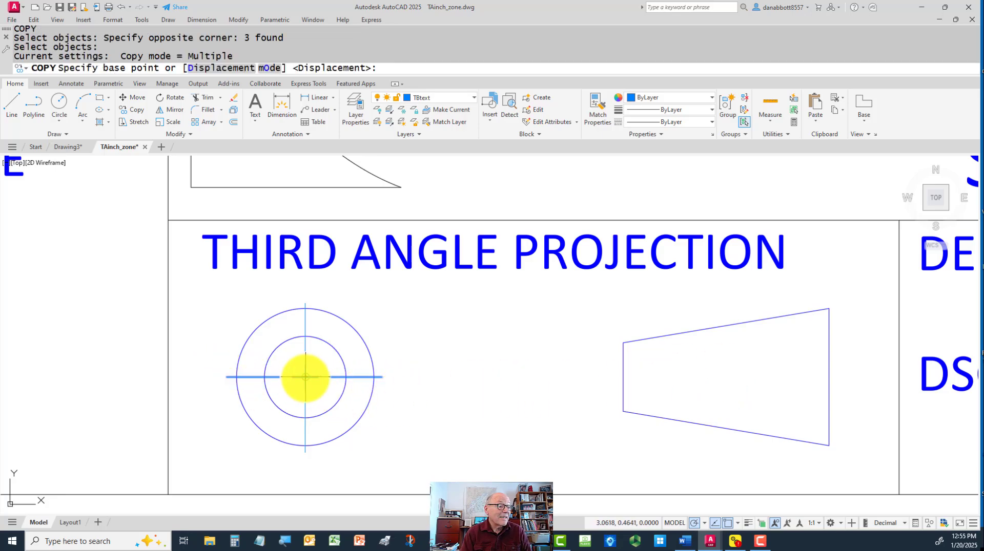
click(305, 377)
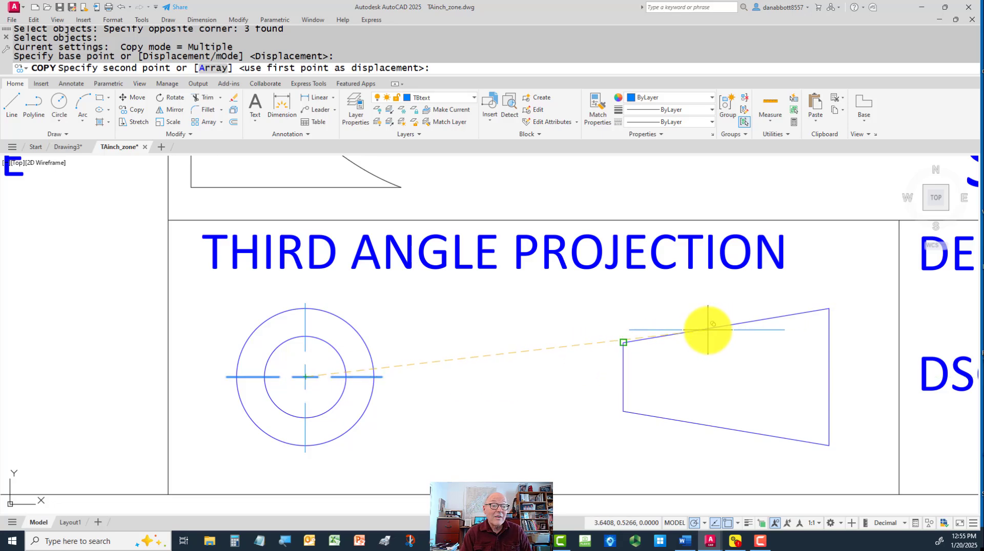
click(736, 523)
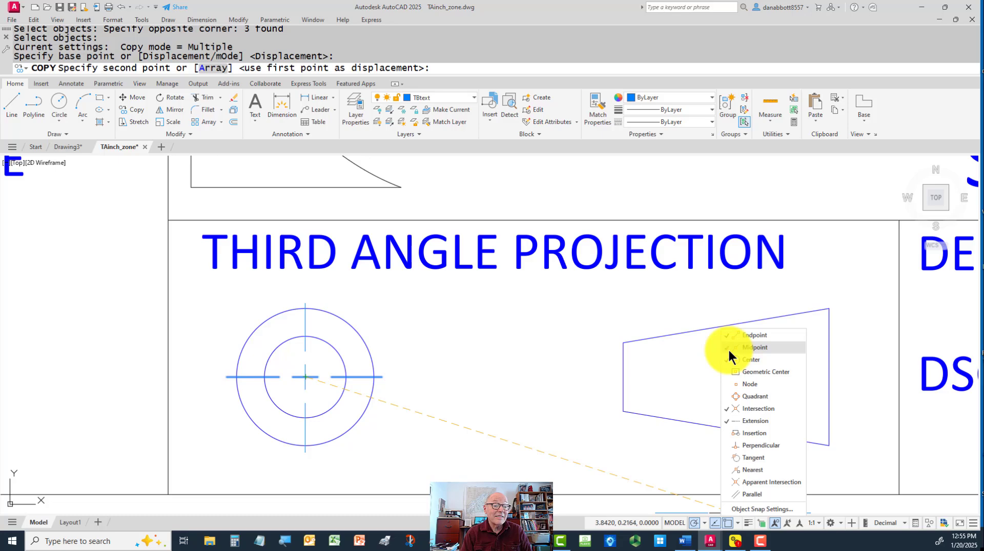
key(Escape)
key(Escape)
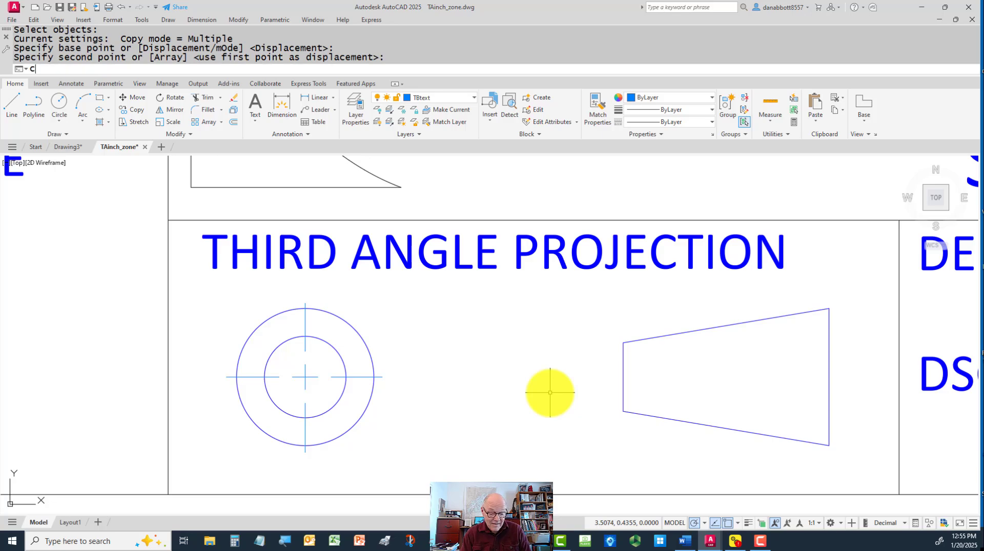
text(C)
key(Return)
click(213, 369)
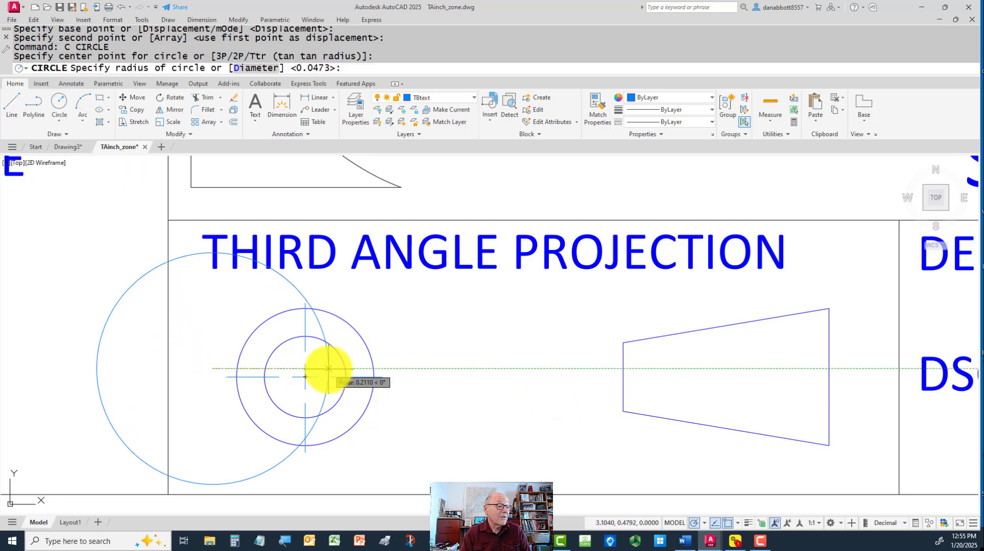
key(Escape)
Copy the three horizontal center line segments from the circles' center to the middle of the cone's side view
text(CO)
key(Return)
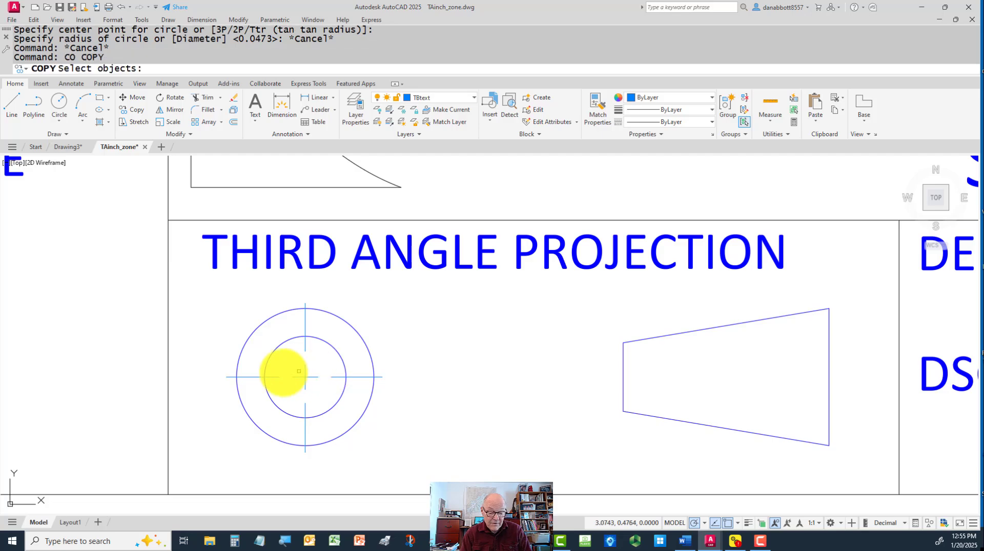
click(212, 369)
click(393, 384)
key(Return)
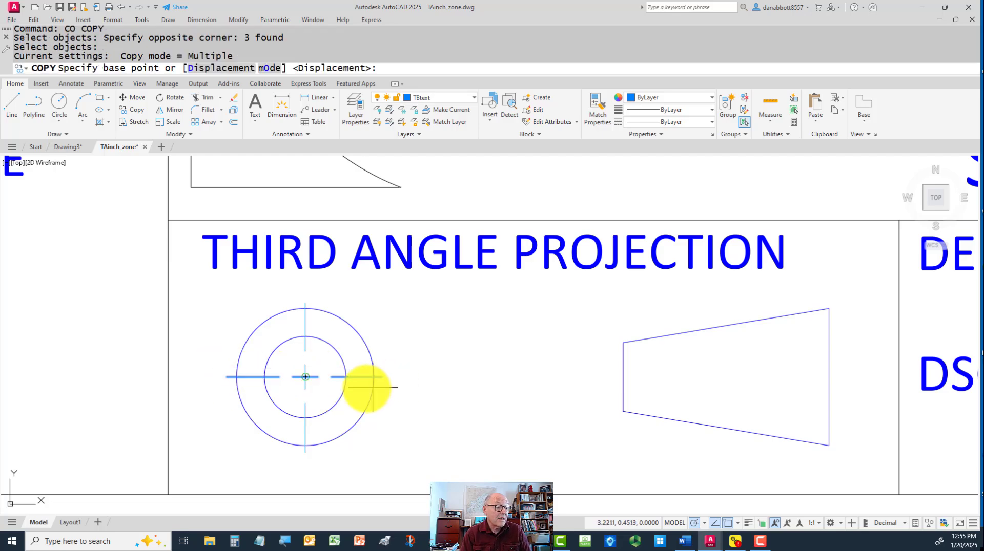
click(305, 377)
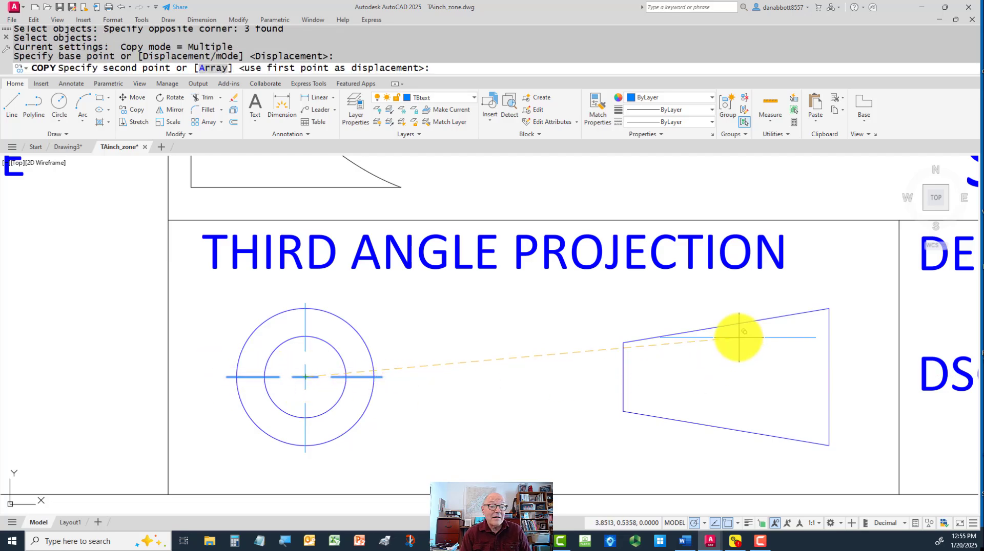
click(725, 378)
key(Escape)
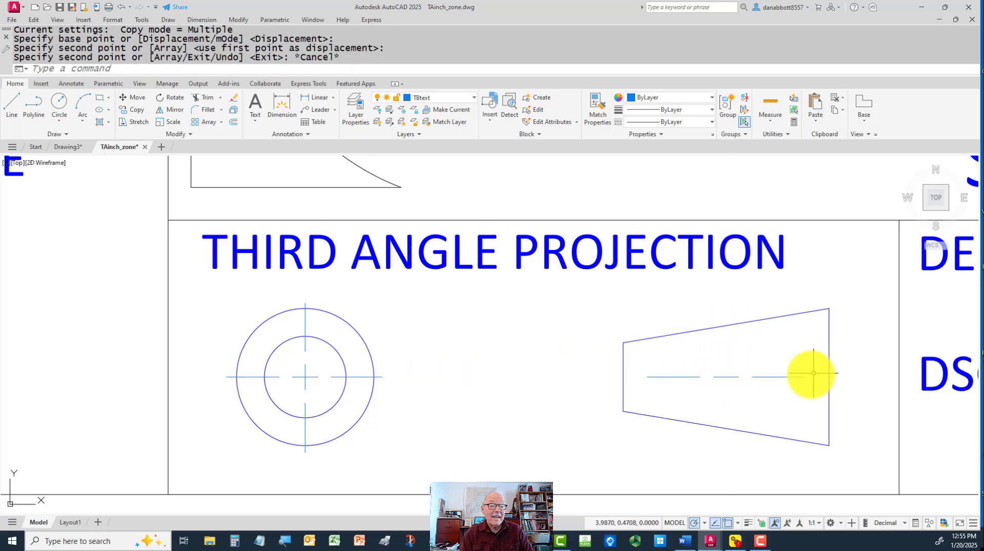
Stretch the outer ends of the copied center line segments slightly past both ends of the cone's side view
click(801, 376)
click(805, 376)
click(803, 377)
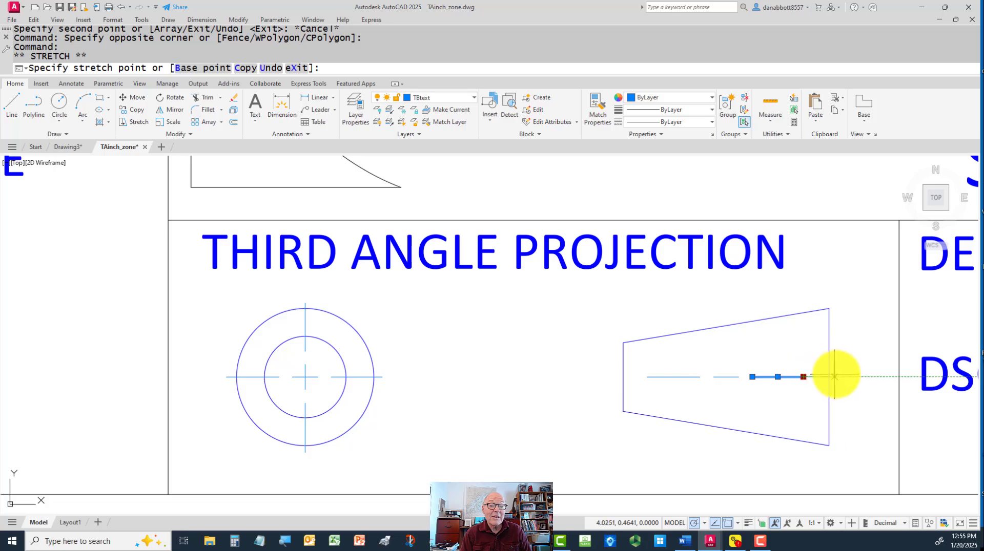
click(843, 377)
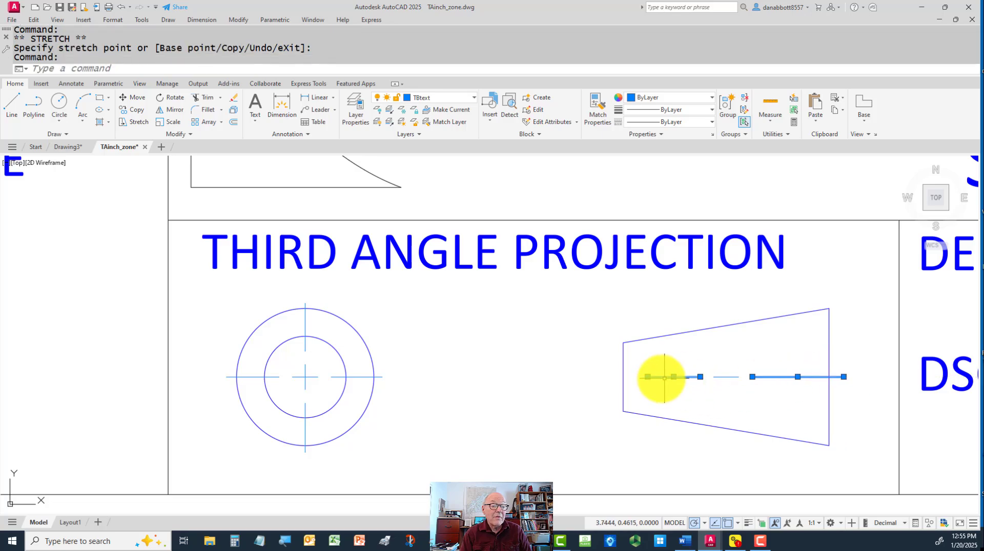
click(651, 377)
click(598, 376)
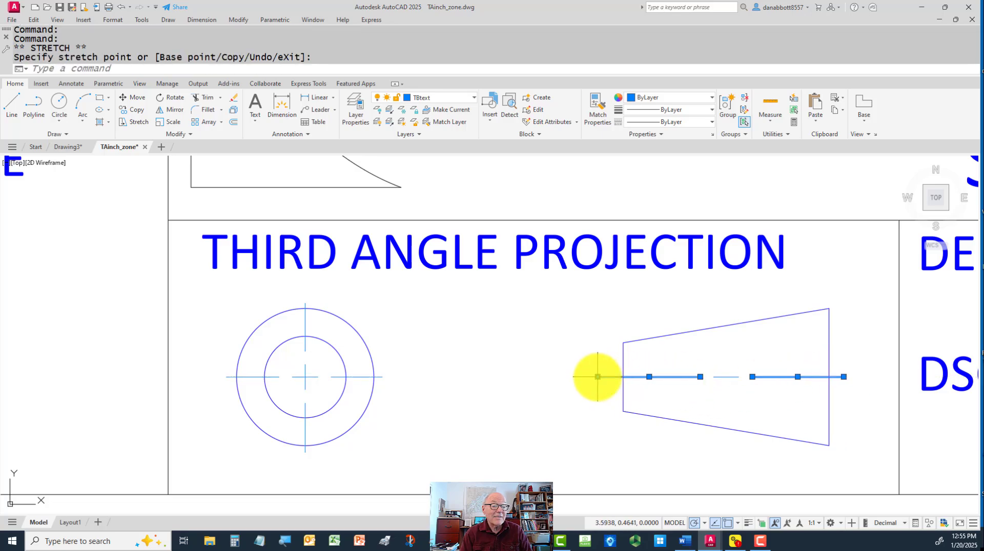
key(Escape)
scroll(742, 447, down, 2)
scroll(742, 446, down, 5)
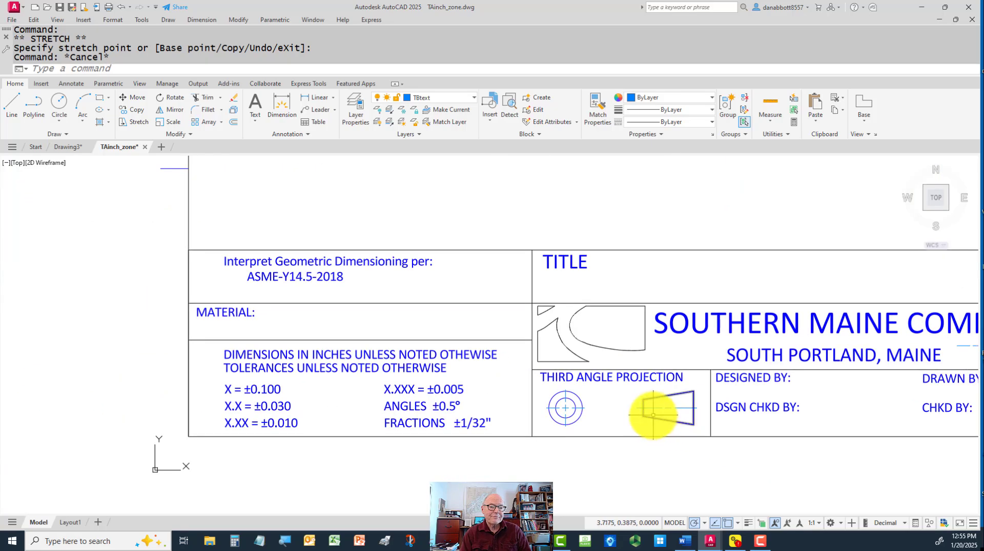
middle_drag(509, 400, 509, 405)
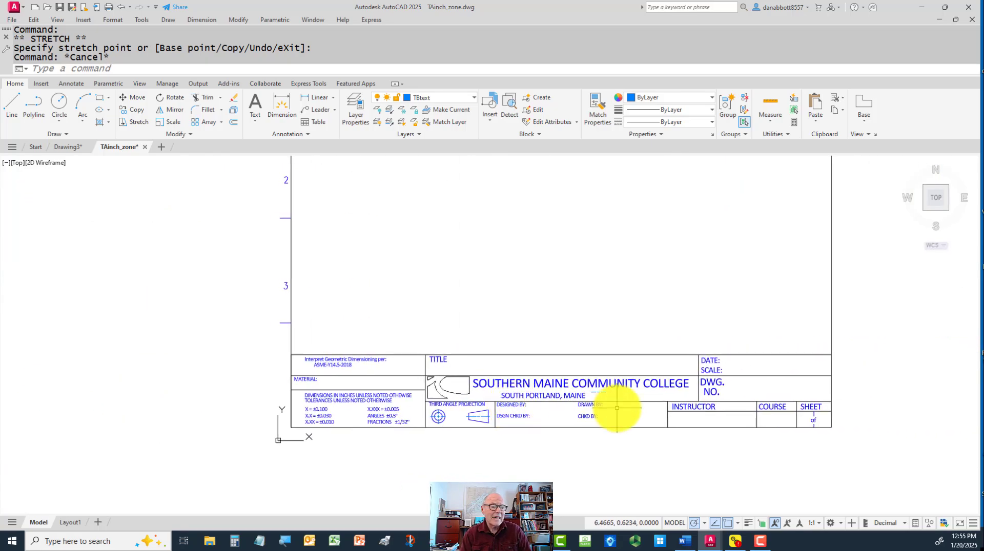
middle_drag(659, 366, 668, 378)
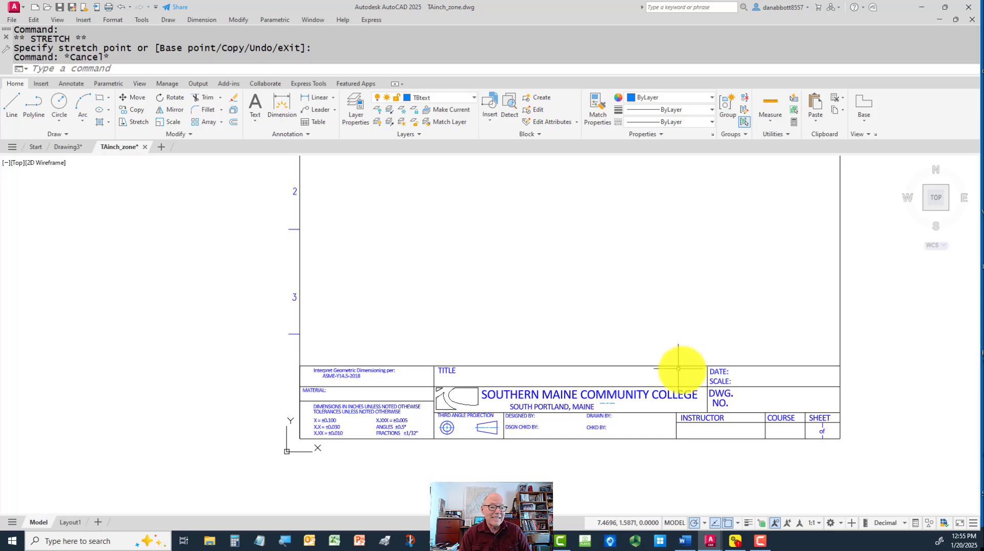
key(Escape)
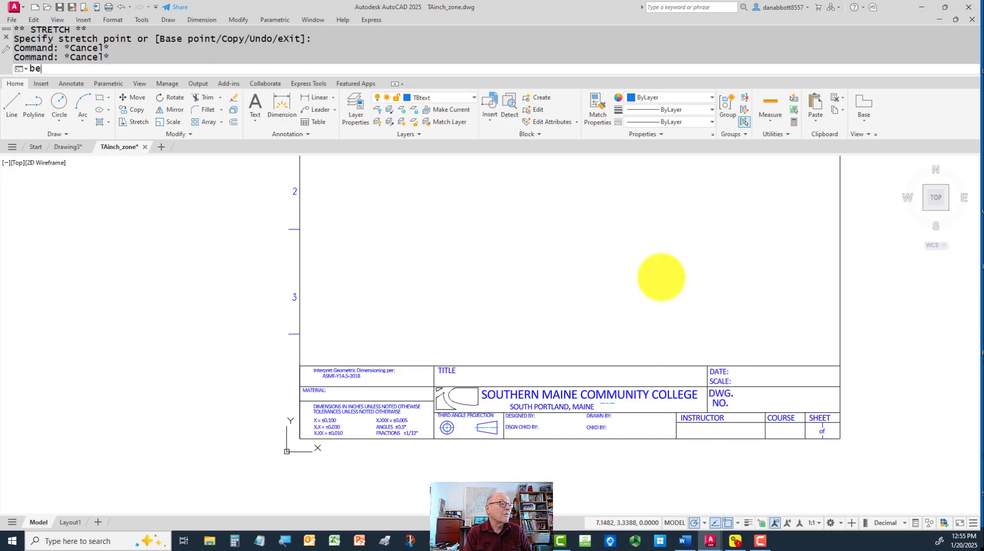
key(Return)
key(Escape)
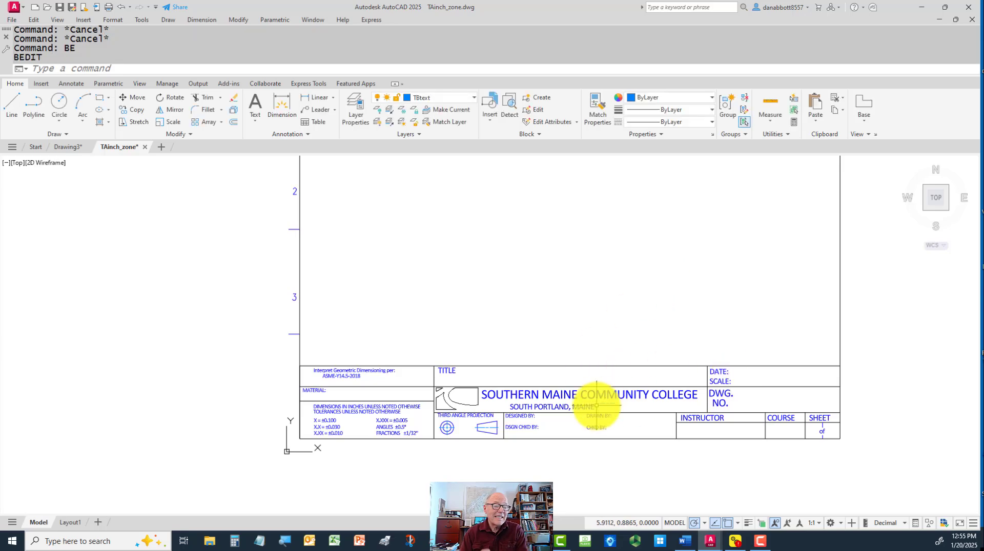
mouse_move(598, 410)
middle_down()
mouse_move(561, 439)
mouse_move(531, 437)
middle_up()
middle_drag(303, 492, 337, 474)
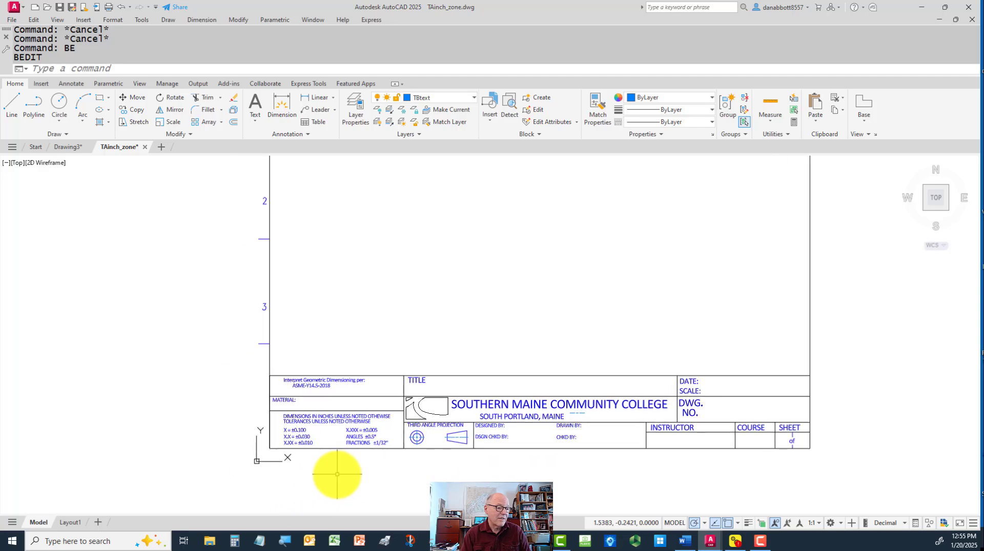
Check the coordinates of the title block border's lower-left corner with the ID command
text(ID)
key(Return)
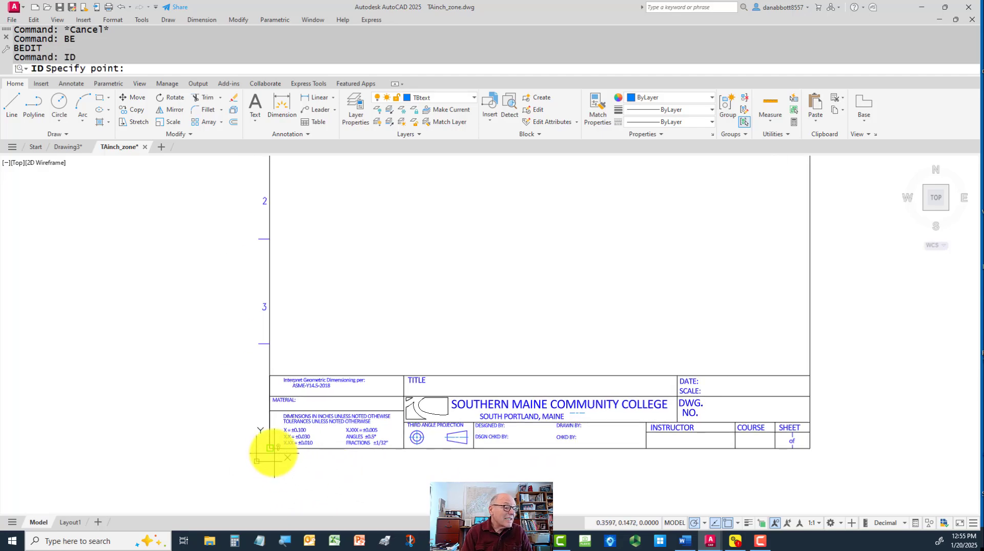
click(269, 449)
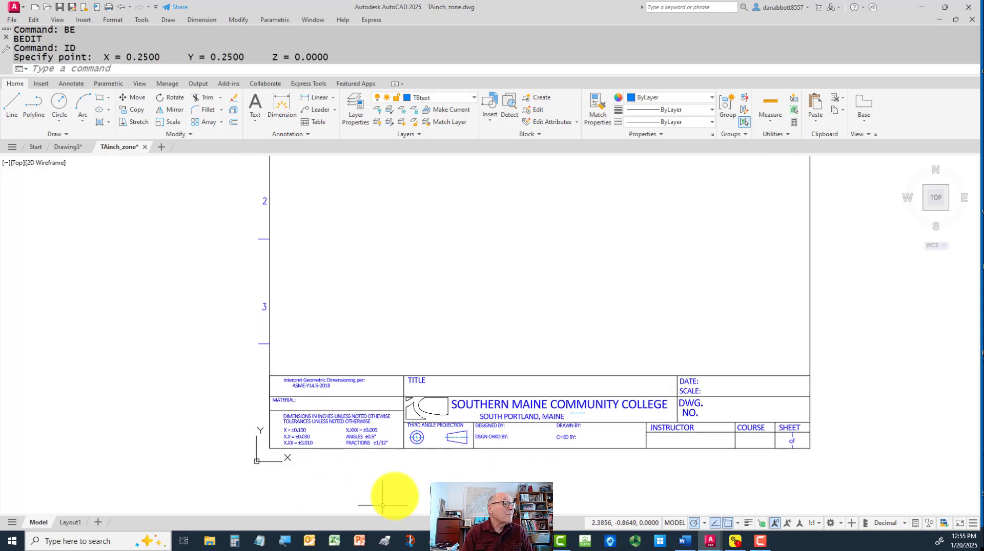
key(Escape)
scroll(401, 487, down, 1)
click(292, 186)
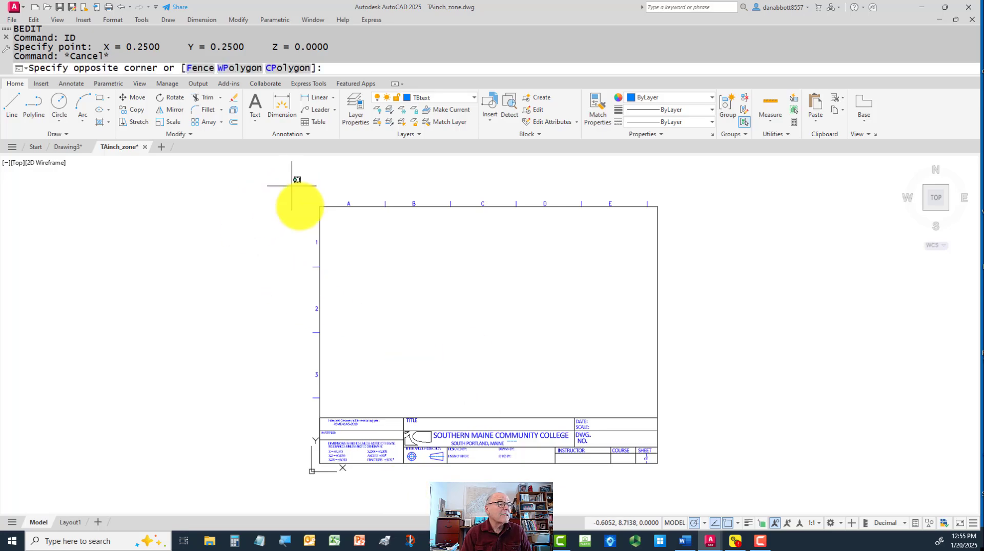
click(746, 490)
key(Return)
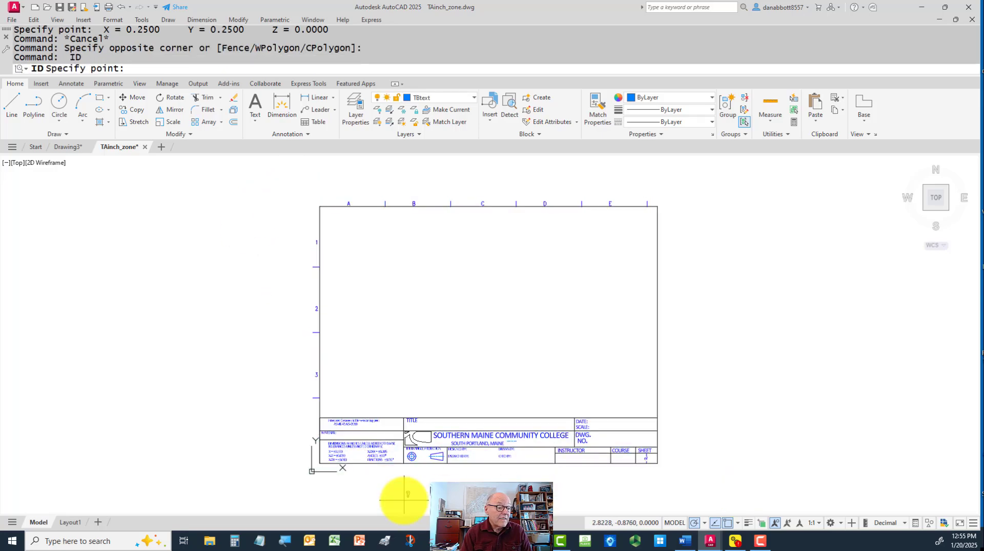
key(Escape)
Move all objects in the drawing from the border's lower-left corner to the coordinates .12,.12
text(m)
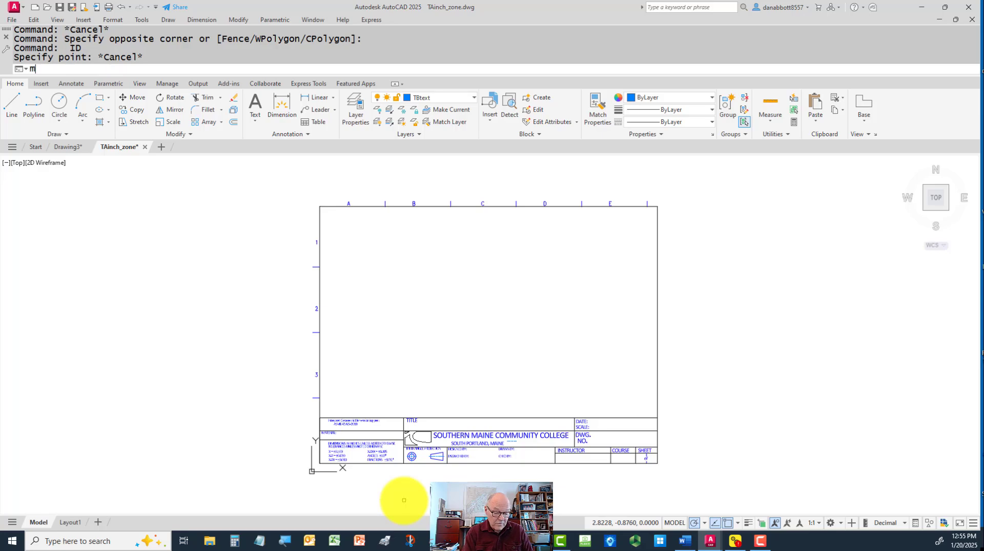
key(Return)
text(all)
key(Return)
key(Return)
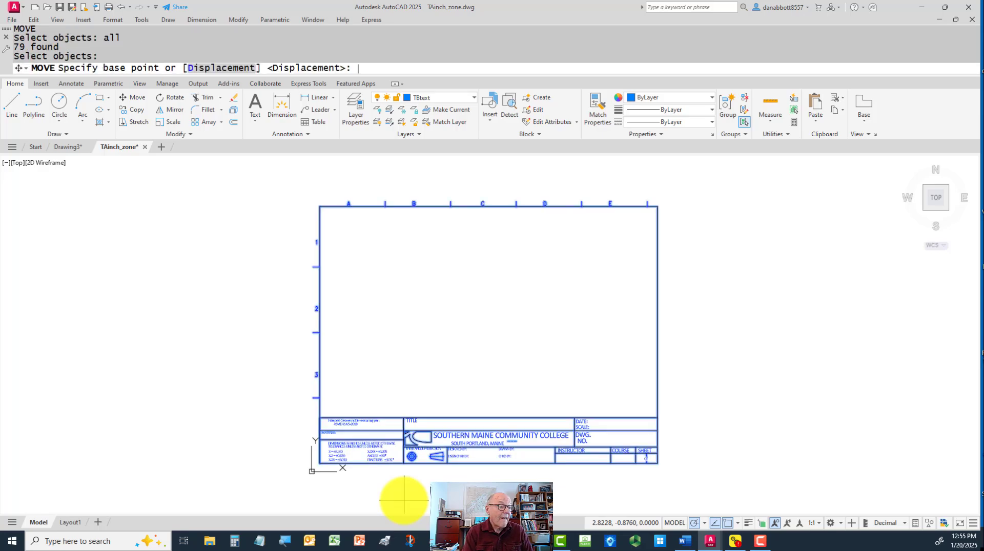
click(320, 464)
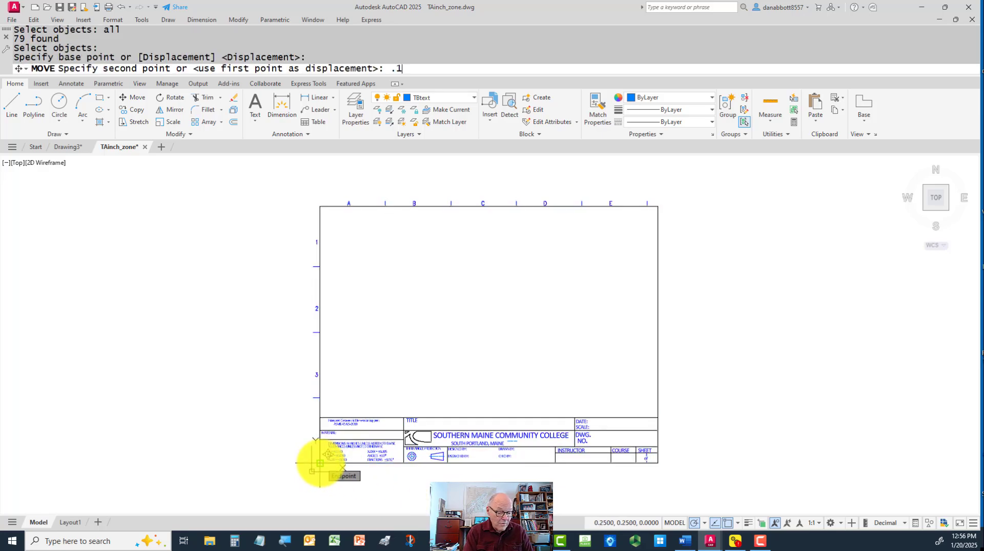
text(.12,.12)
key(Return)
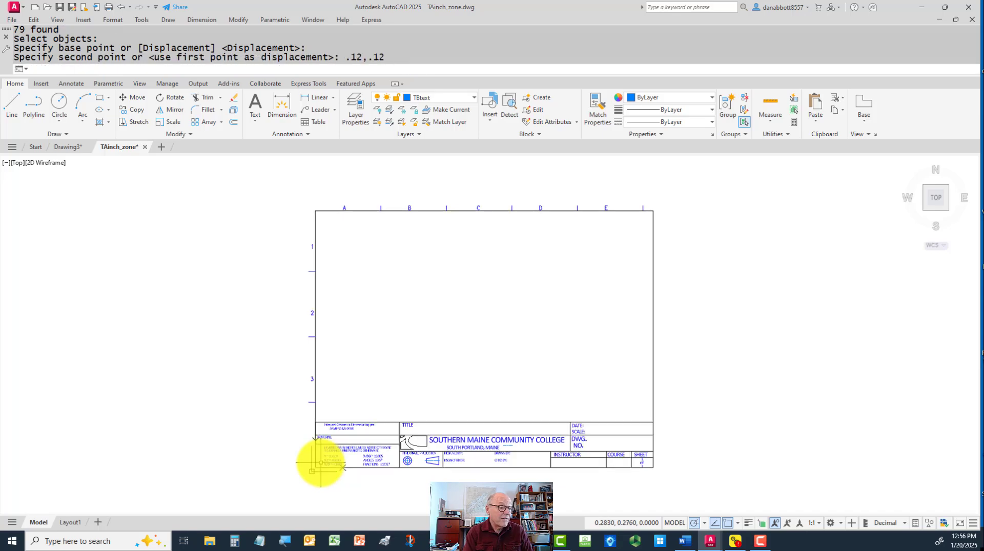
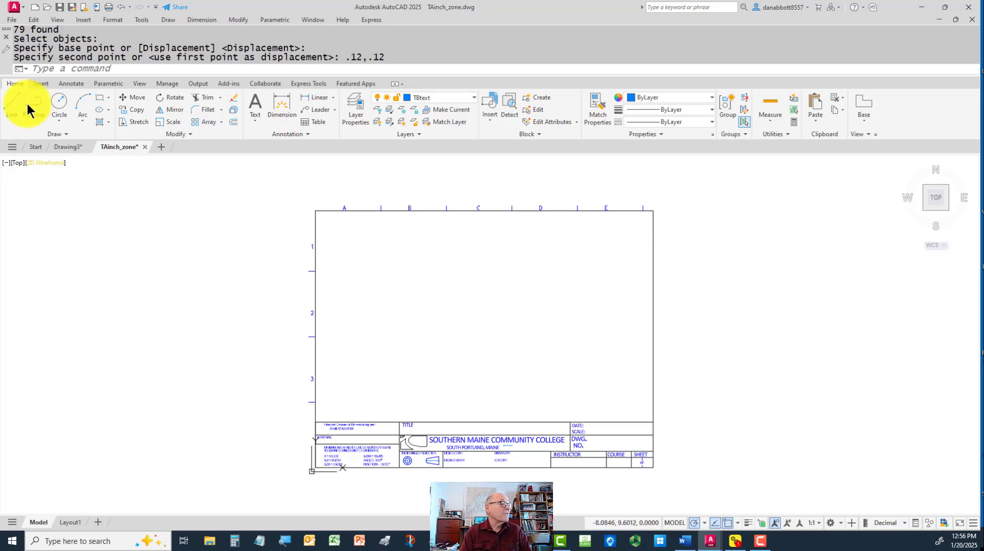
Save the TAinch_zone drawing and switch to Drawing3
click(14, 22)
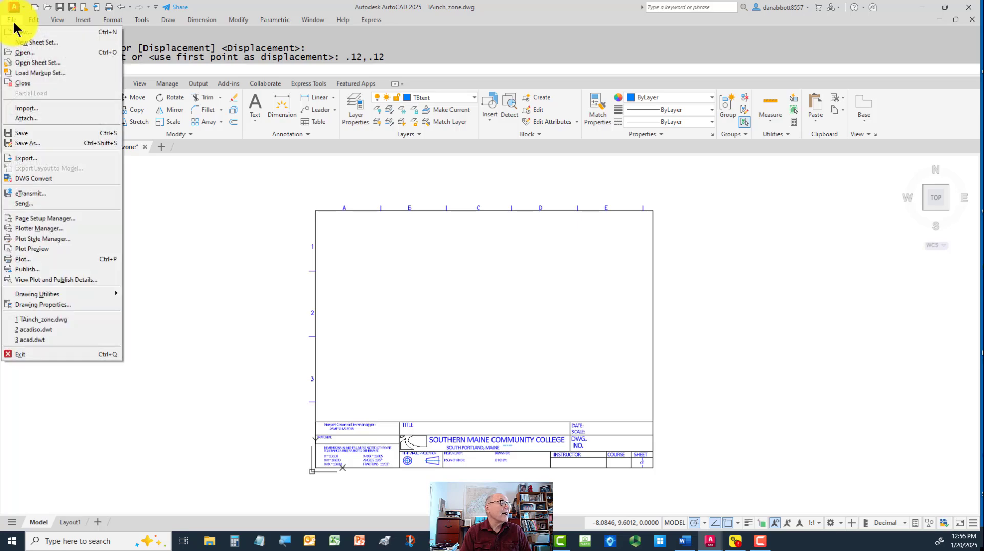
click(21, 131)
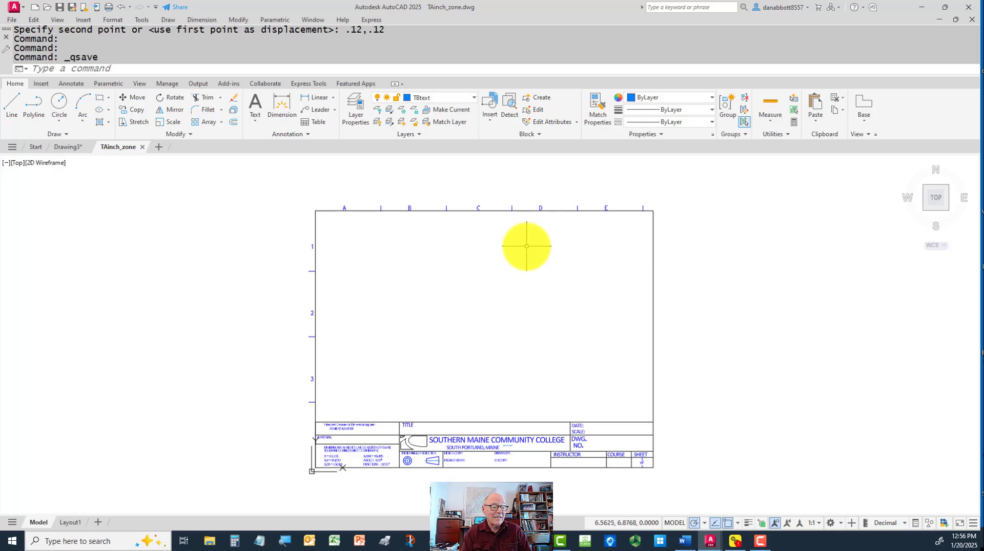
click(66, 146)
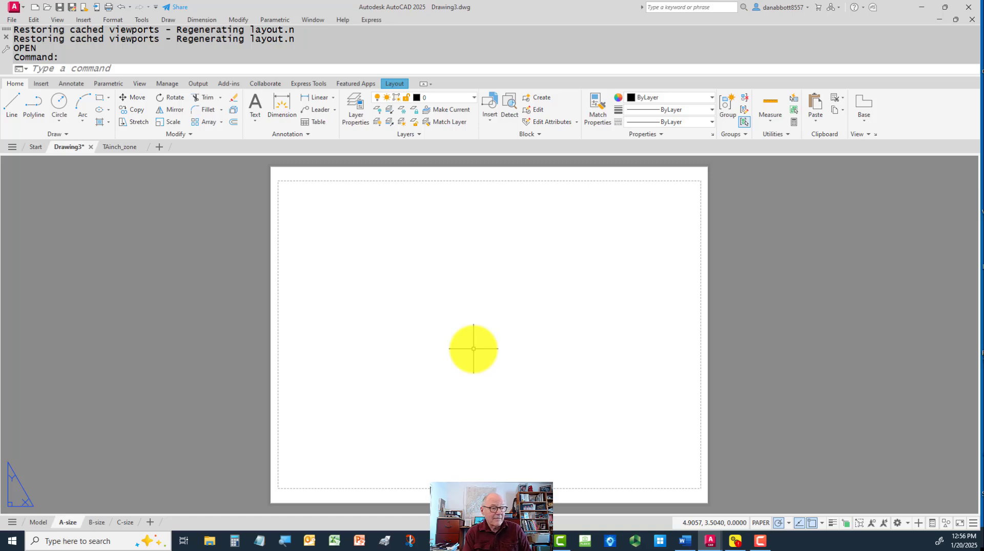
key(Return)
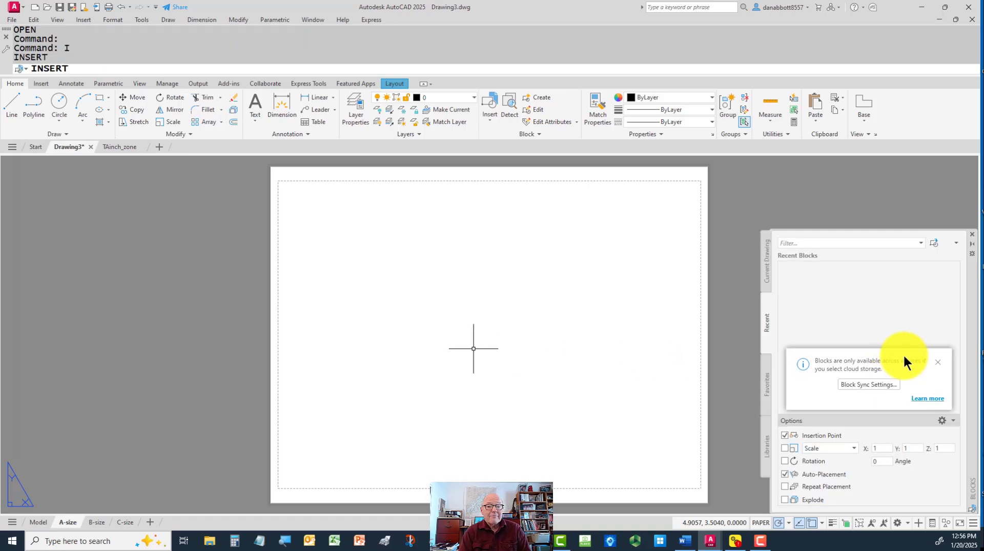
click(937, 360)
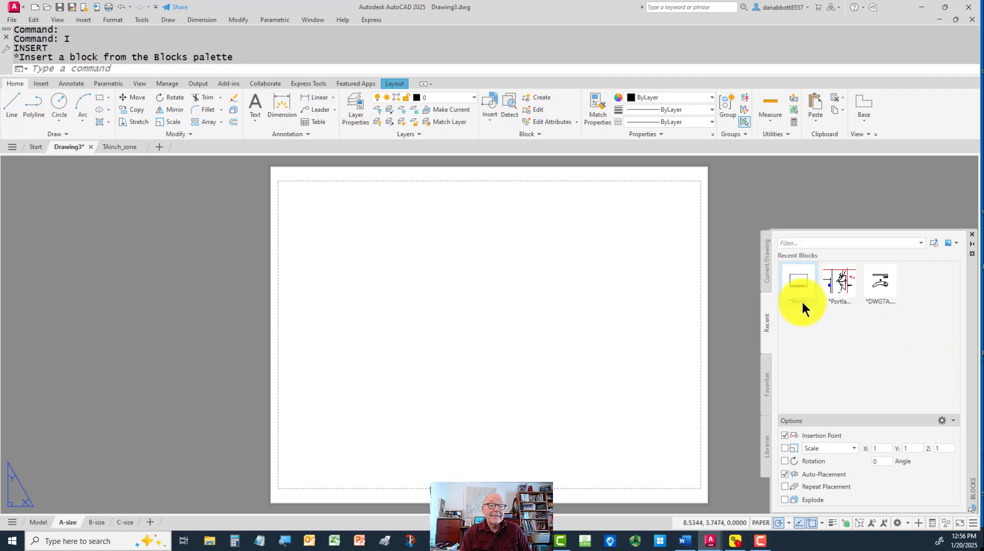
click(736, 179)
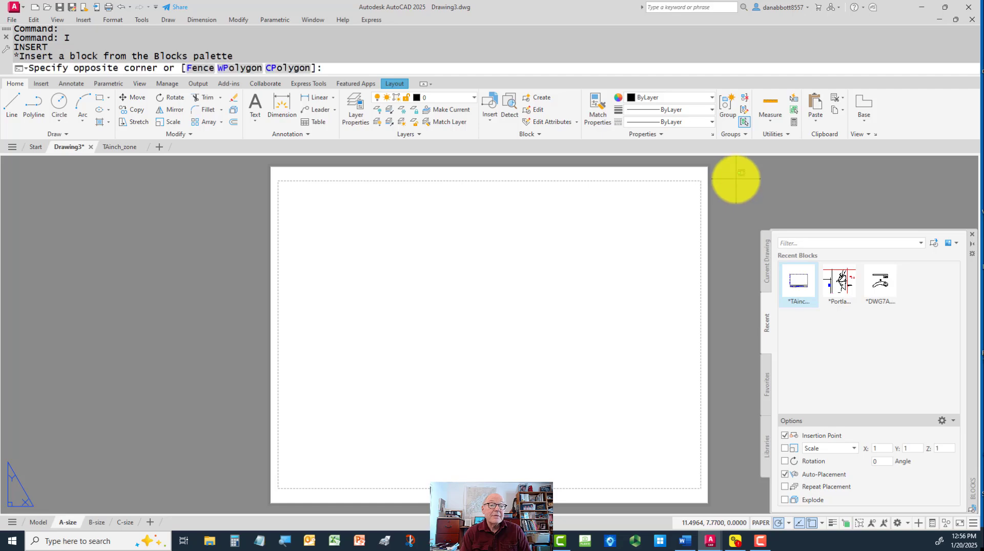
key(Escape)
key(Escape)
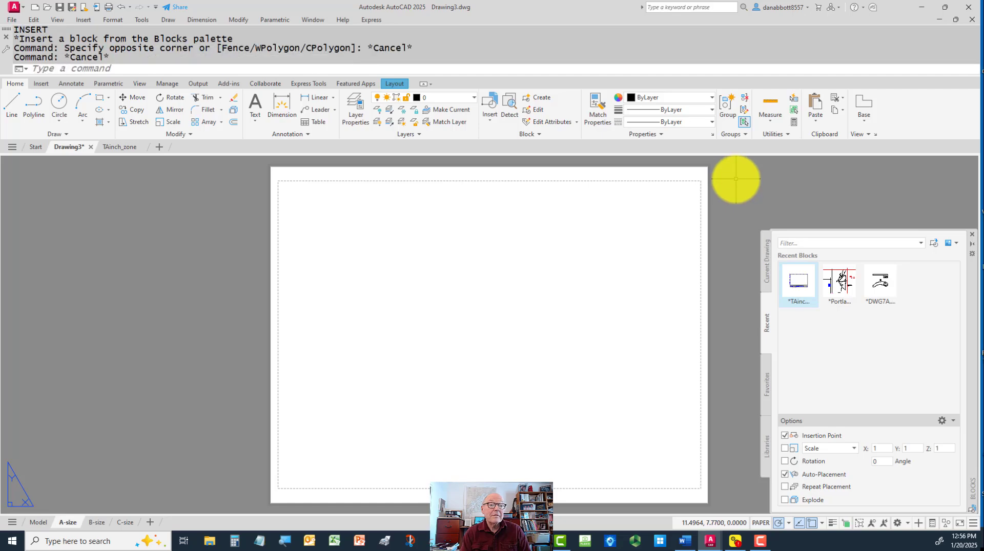
click(973, 236)
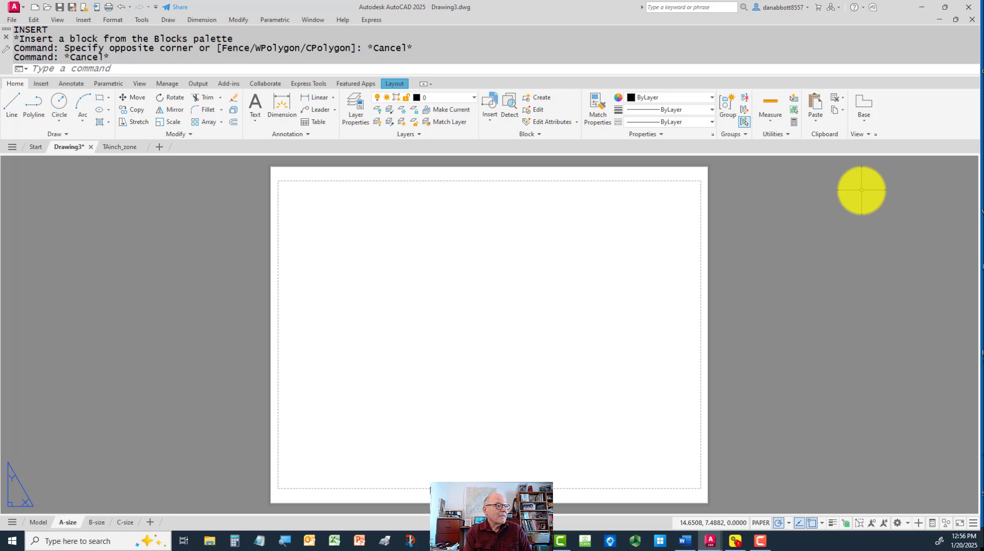
Start the classic block insertion with DDINSERT and browse to the RdriveStudent folder in Google Drive's My Drive
key(Return)
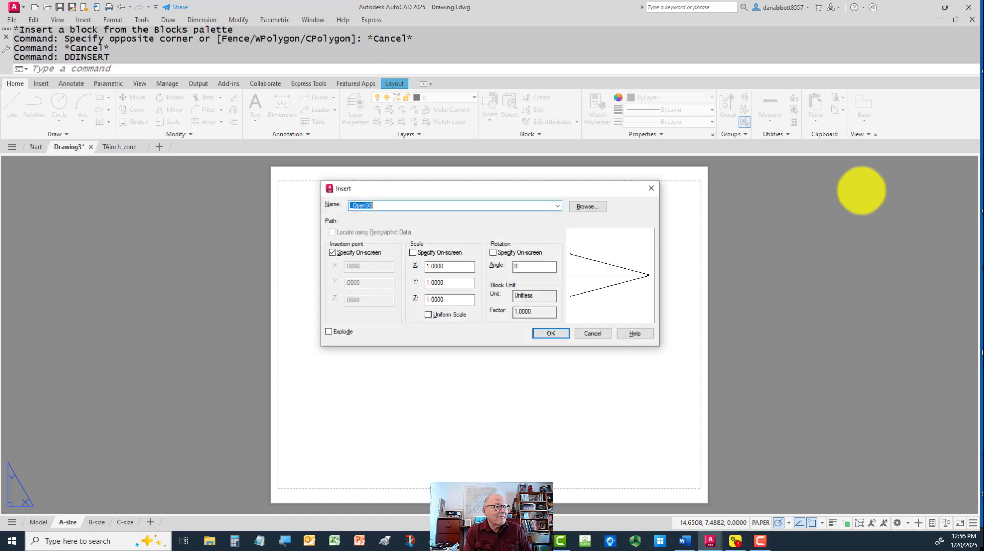
click(586, 206)
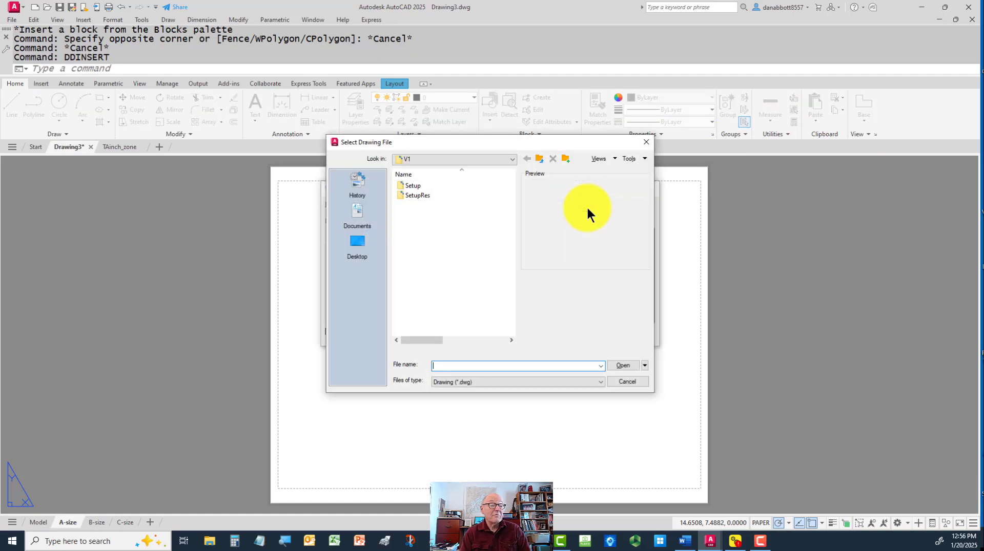
click(442, 162)
click(433, 268)
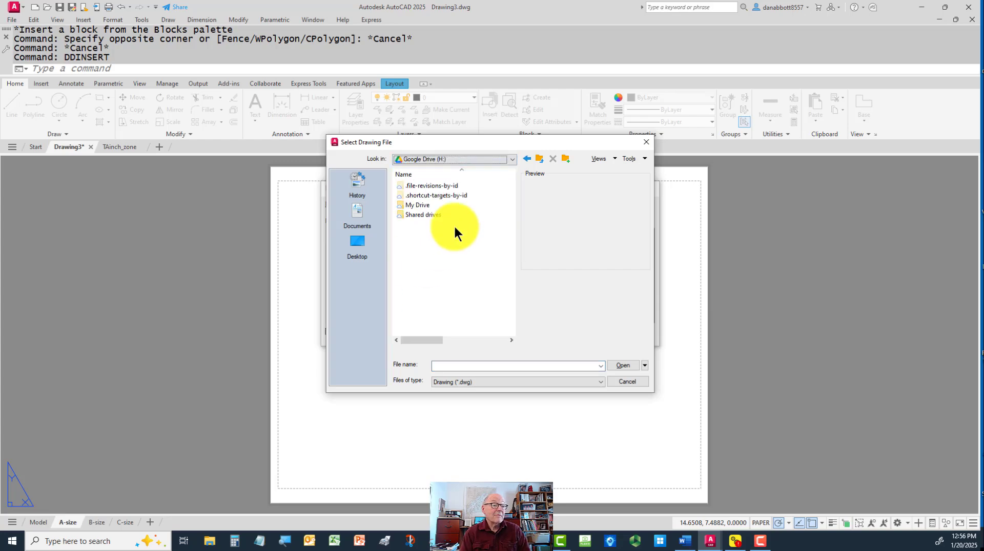
double_click(417, 205)
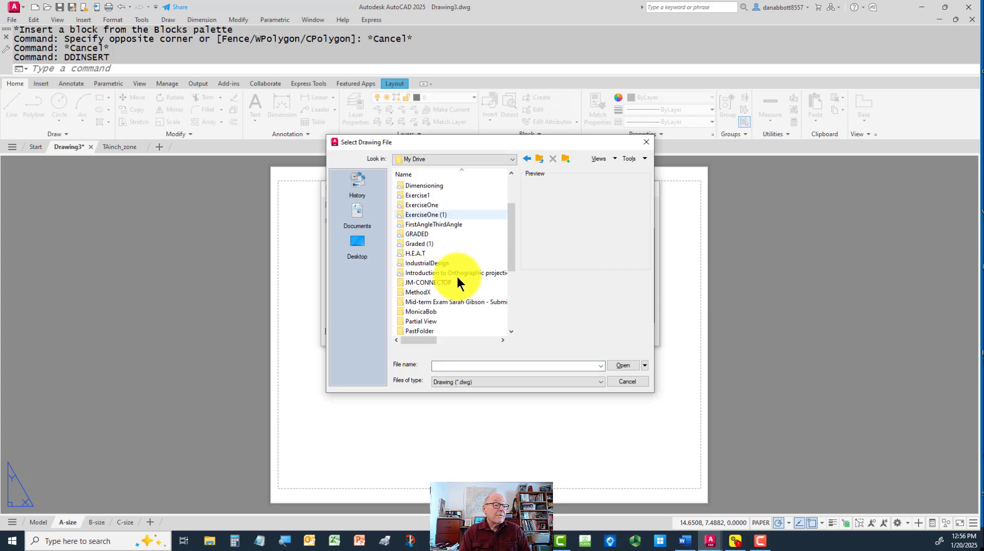
scroll(458, 279, down, 3)
scroll(457, 279, up, 6)
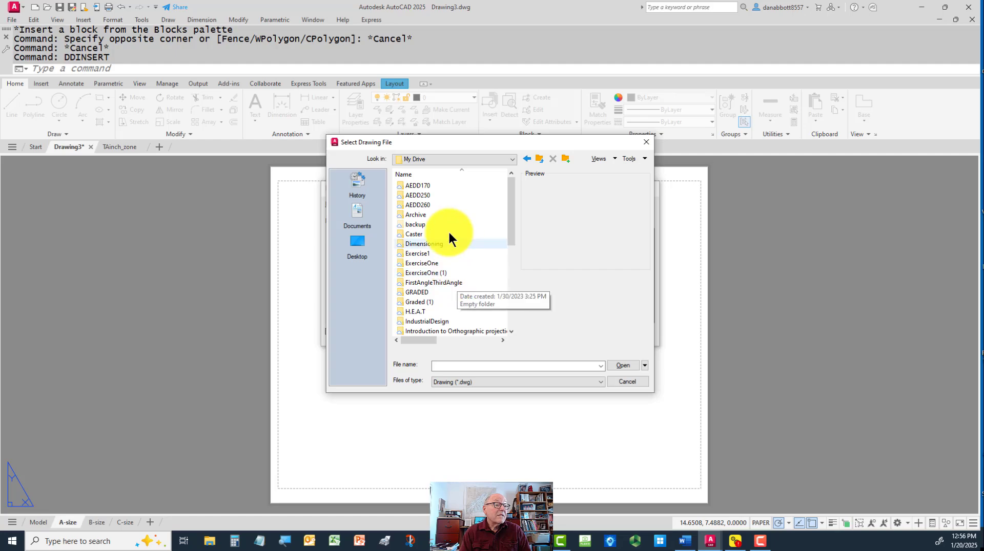
scroll(448, 236, down, 7)
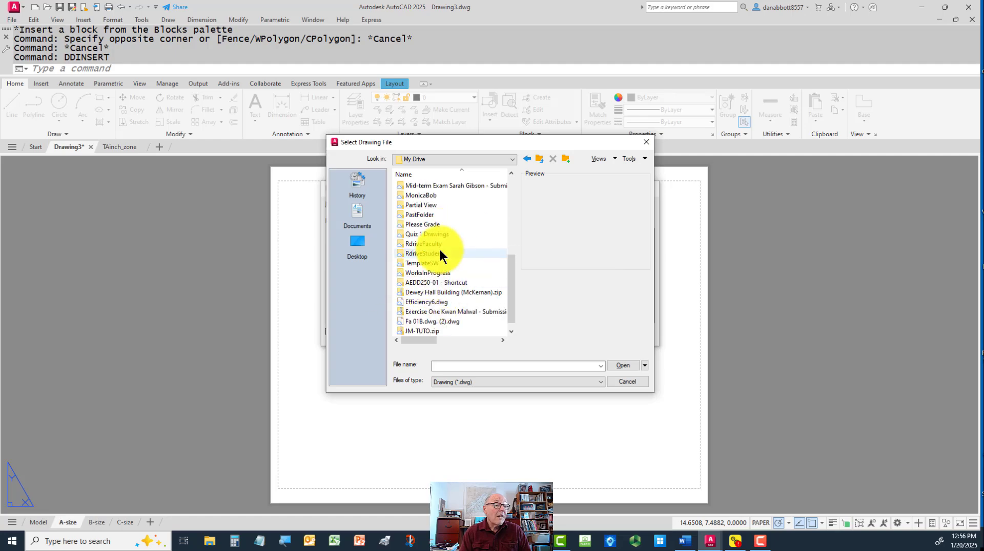
double_click(426, 253)
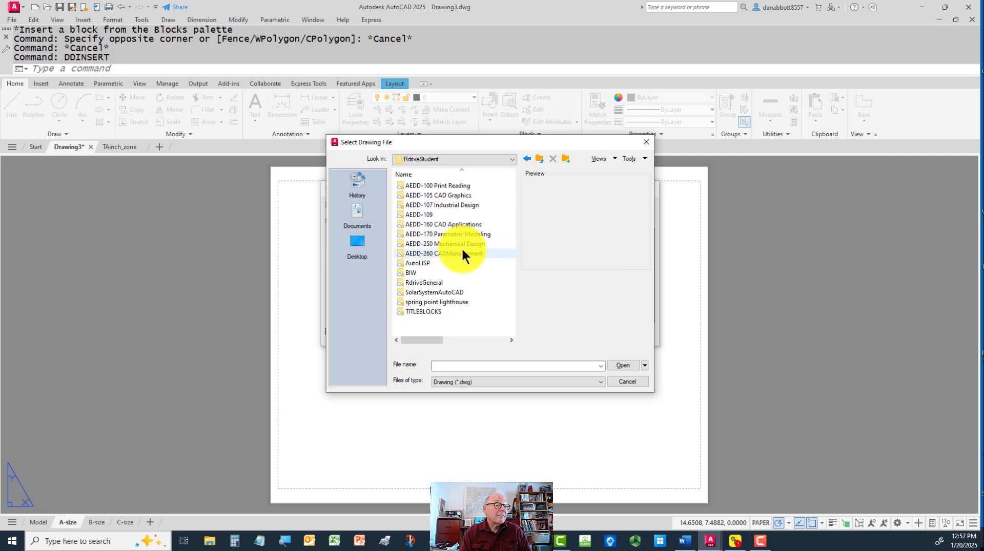
Browse through AEDD-250 Mechanical Design, Templates, AutoCADfiles and title blocks to the MECHANICAL folder
double_click(442, 243)
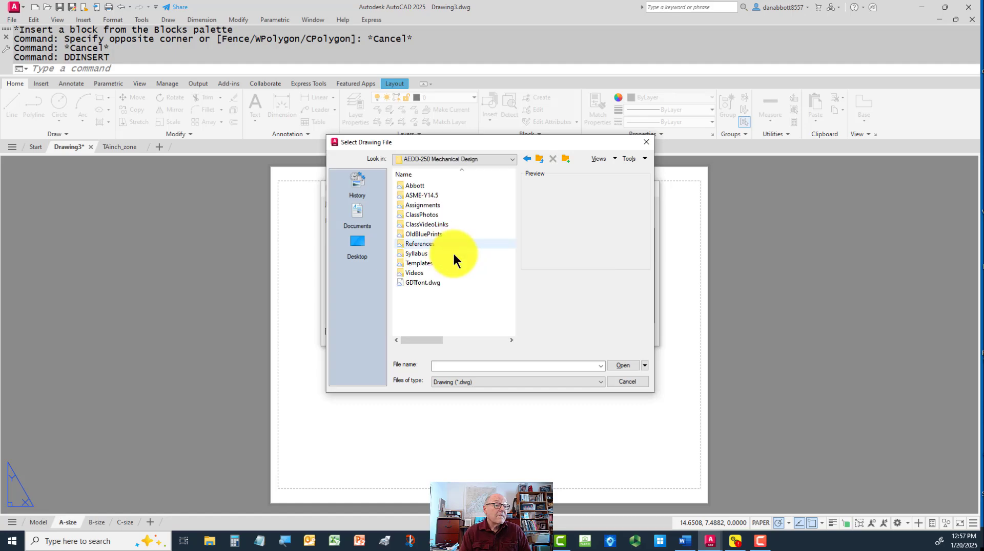
double_click(422, 263)
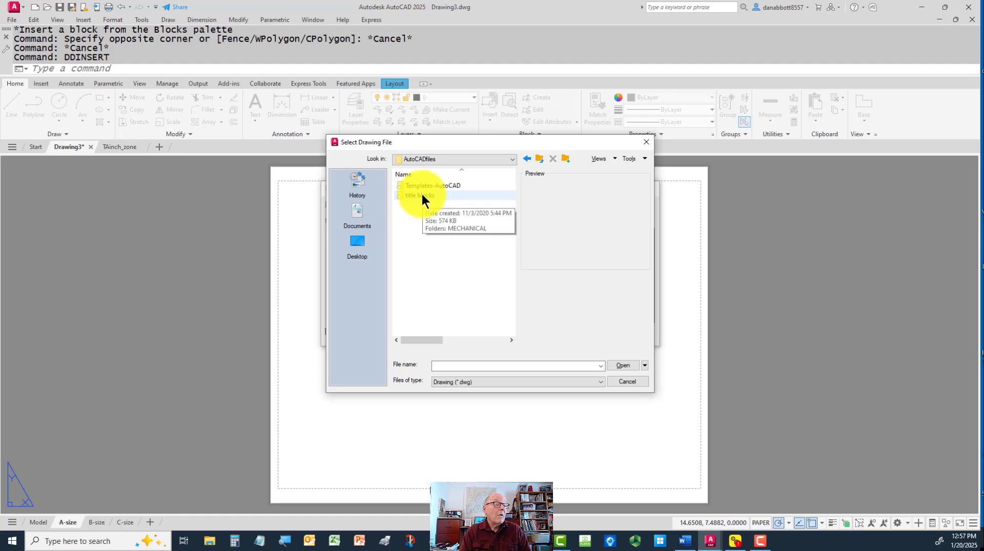
double_click(421, 195)
double_click(408, 185)
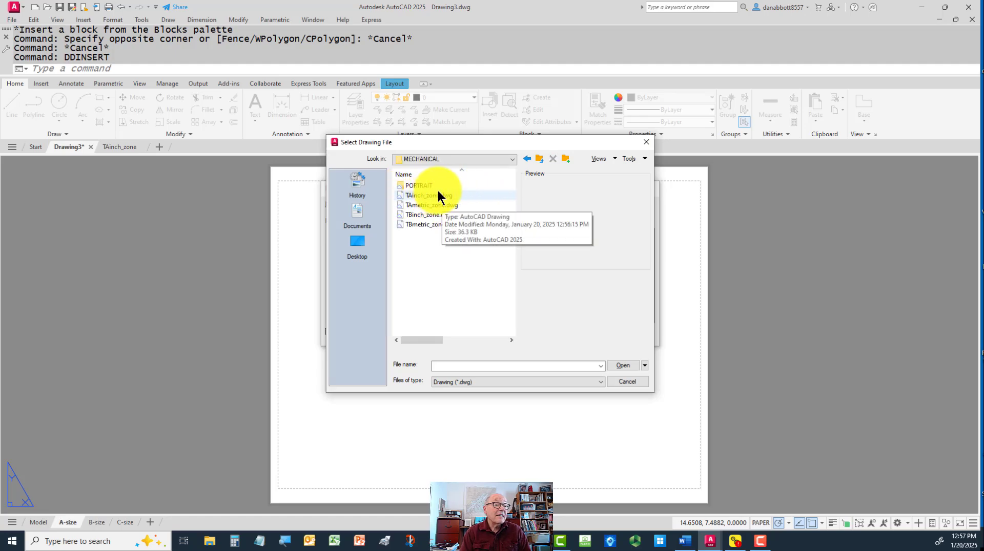
Insert TAinch_zone.dwg into the A-size layout at 0,0,0 with the on-screen insertion point turned off
click(439, 195)
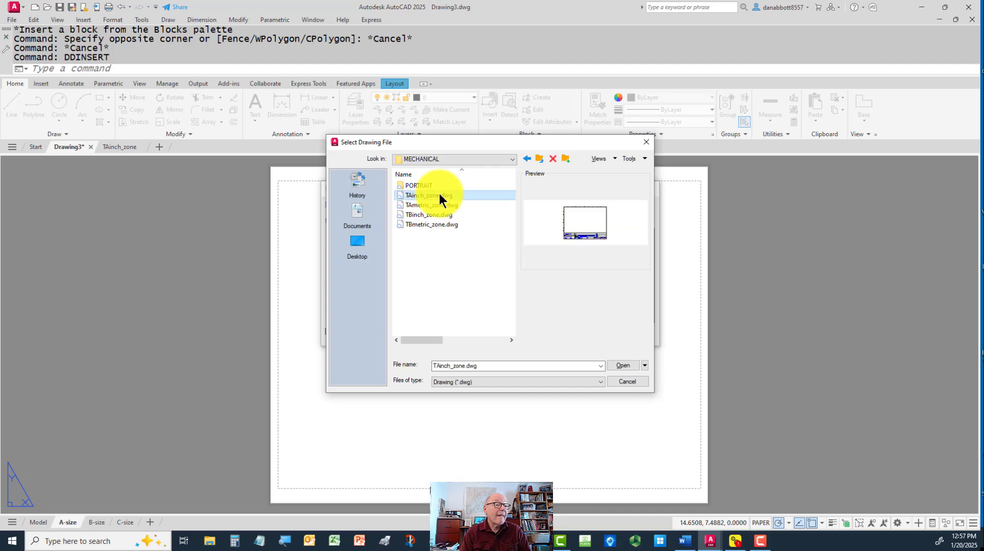
click(619, 365)
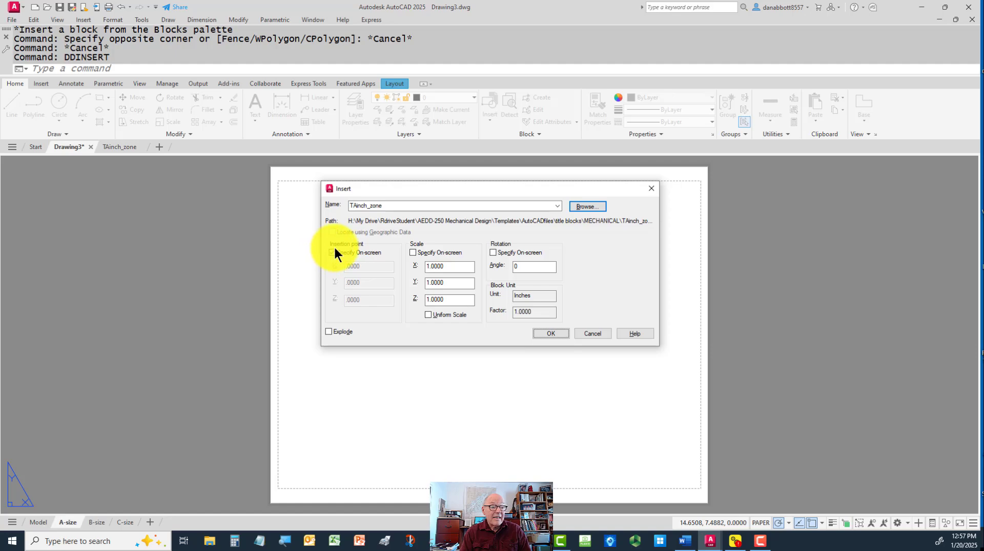
click(333, 252)
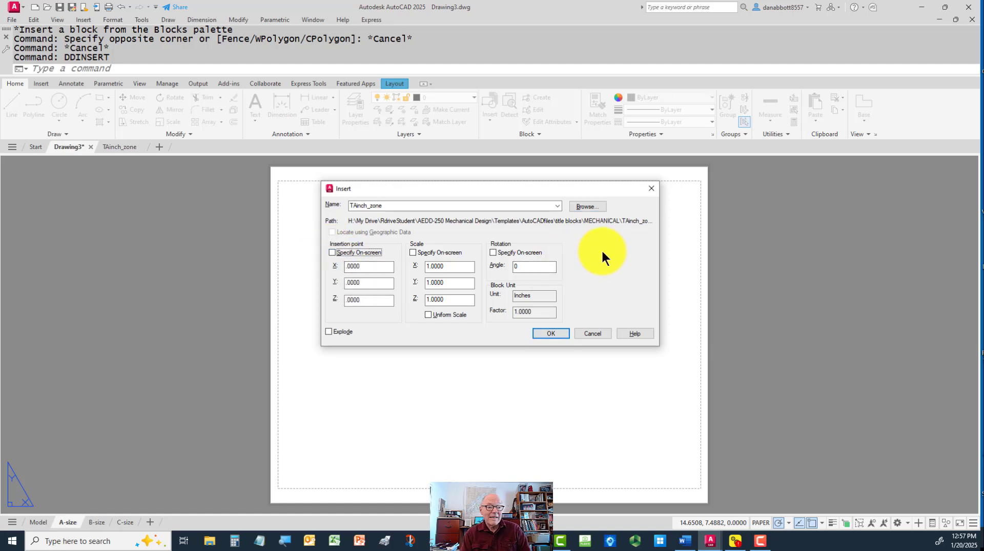
click(550, 334)
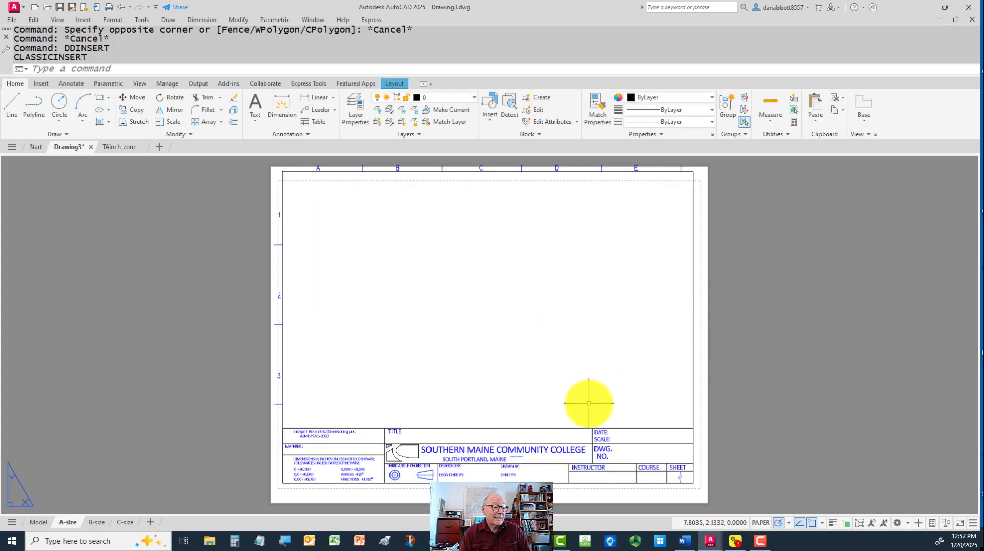
Examine how the inserted title block sits on the A-size sheet, and check its third angle projection symbol
middle_drag(523, 288, 523, 301)
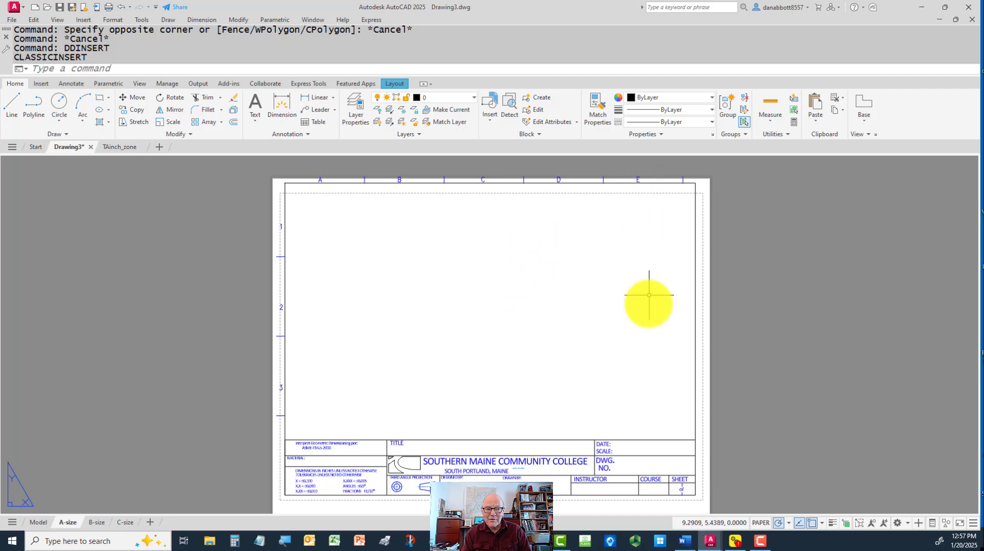
scroll(648, 323, down, 2)
mouse_move(648, 316)
middle_down()
mouse_move(642, 281)
mouse_move(635, 308)
middle_up()
scroll(635, 307, up, 2)
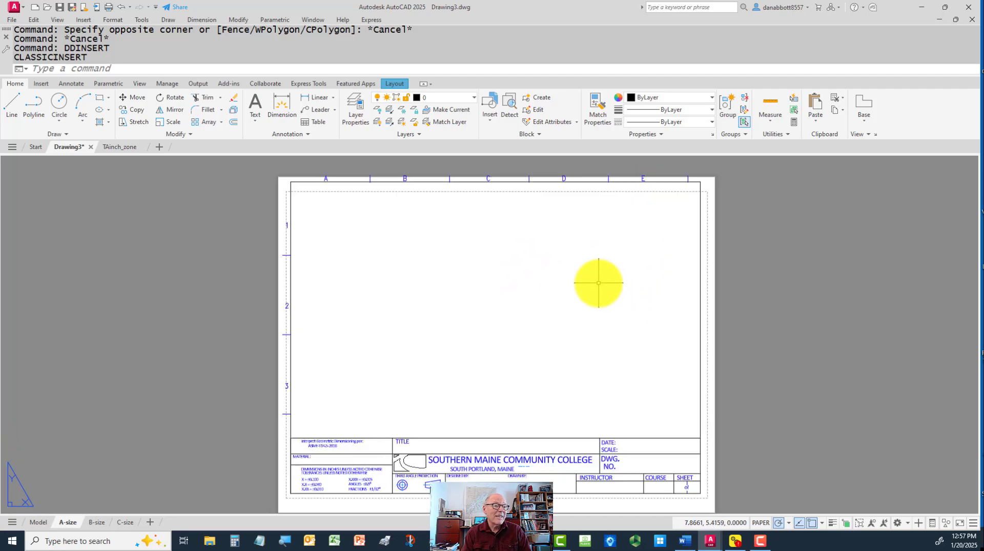
middle_drag(597, 281, 583, 261)
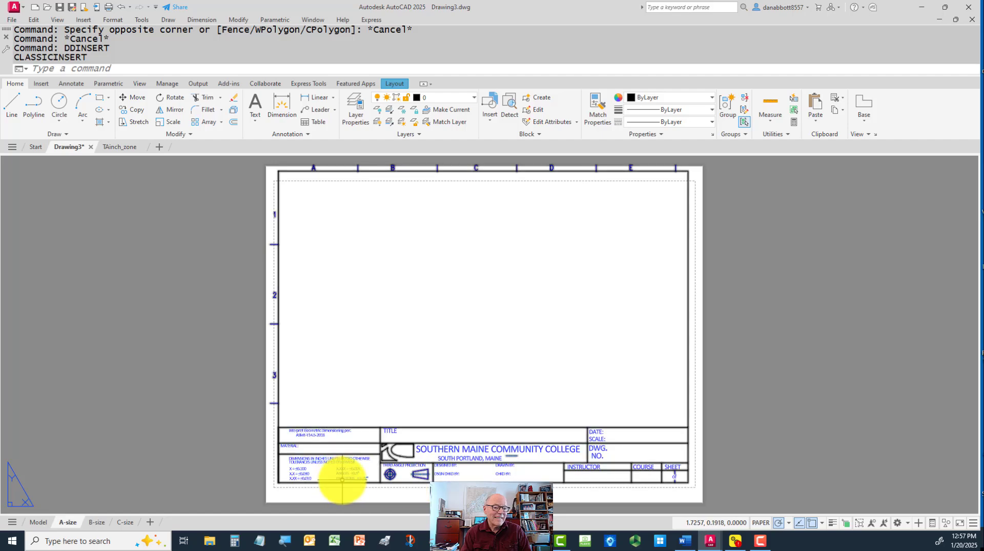
middle_drag(347, 479, 395, 479)
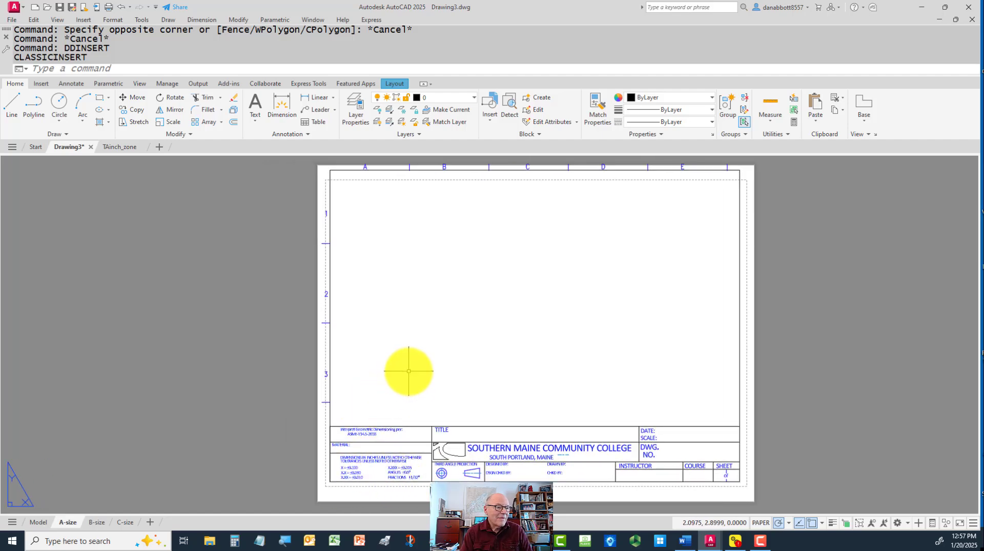
middle_drag(402, 369, 398, 389)
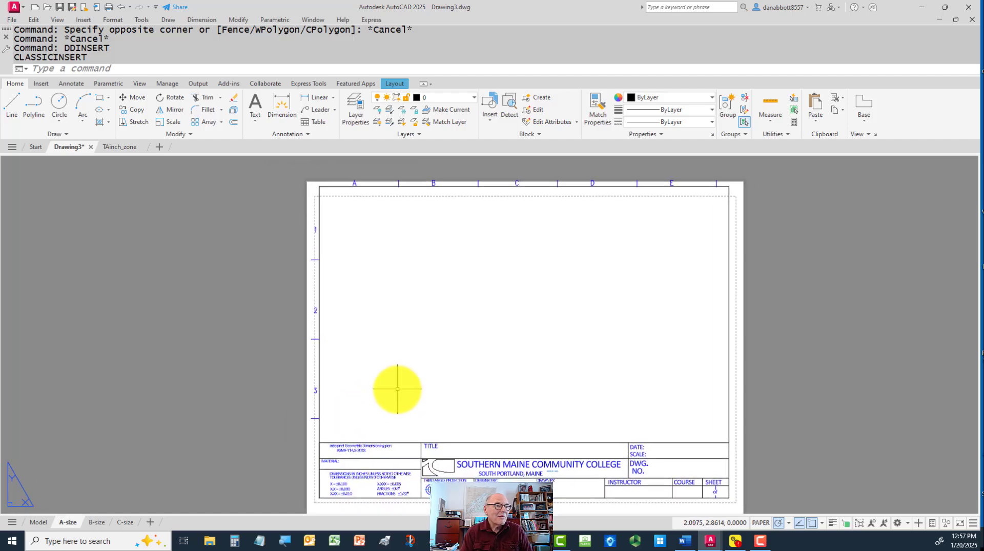
click(383, 186)
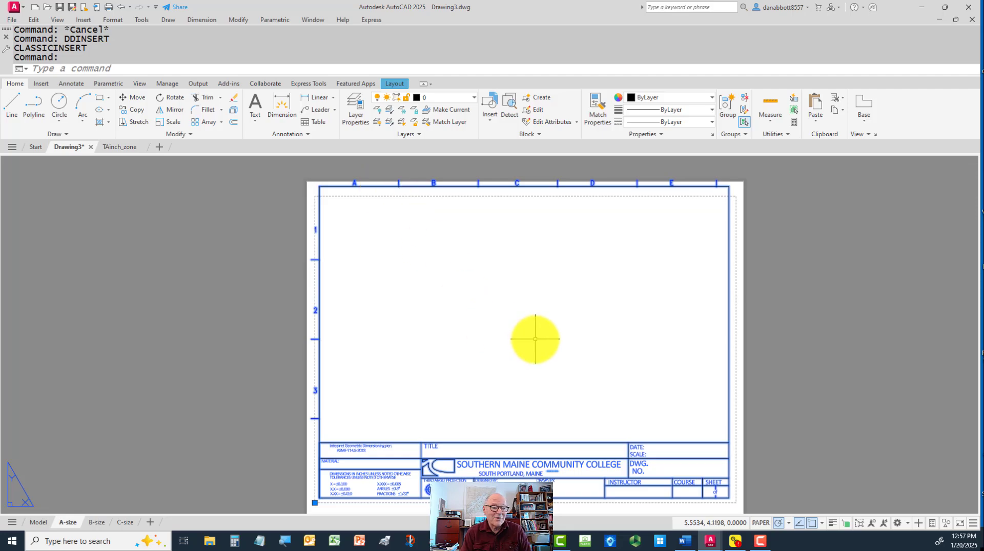
key(Escape)
scroll(492, 426, up, 5)
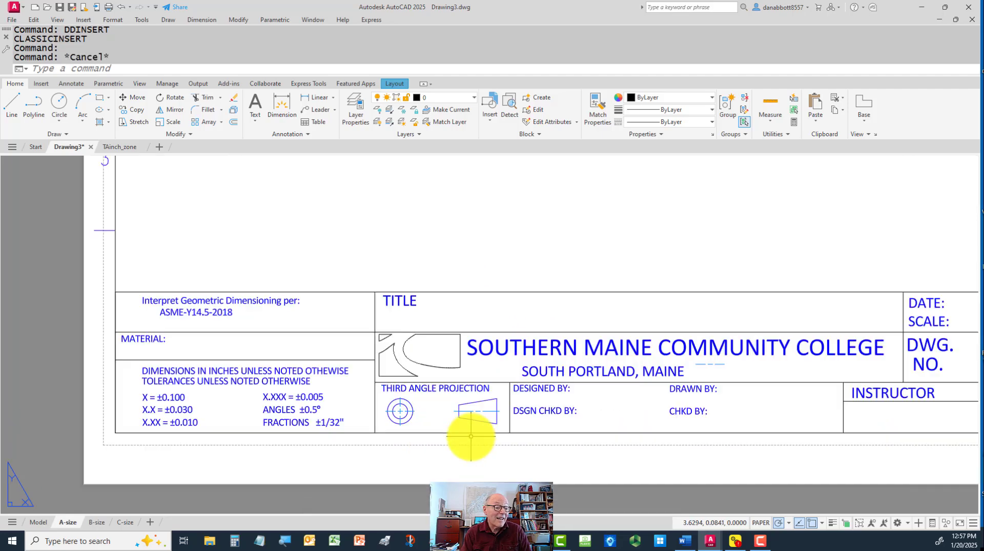
scroll(471, 436, up, 2)
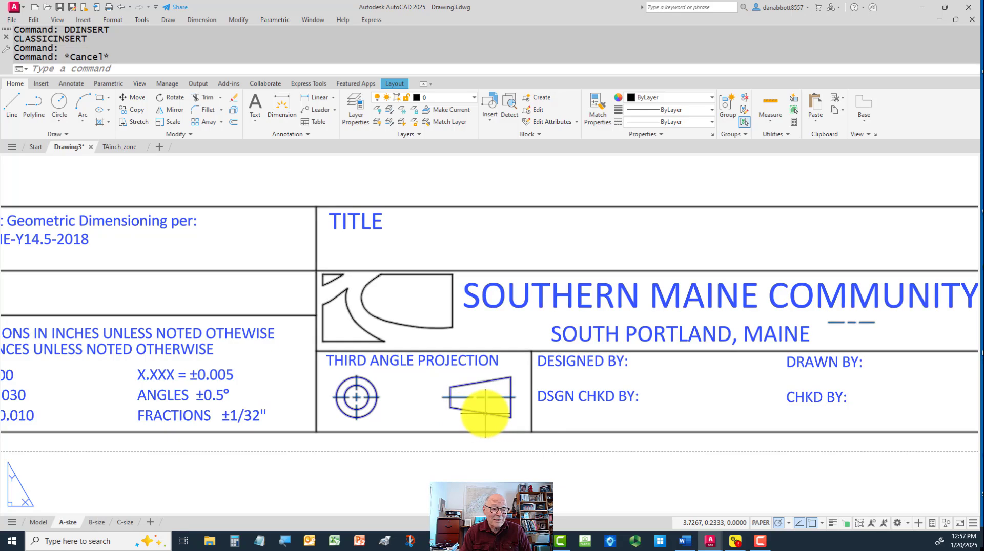
scroll(485, 414, down, 4)
scroll(533, 308, down, 2)
middle_drag(576, 318, 564, 344)
middle_drag(585, 285, 574, 364)
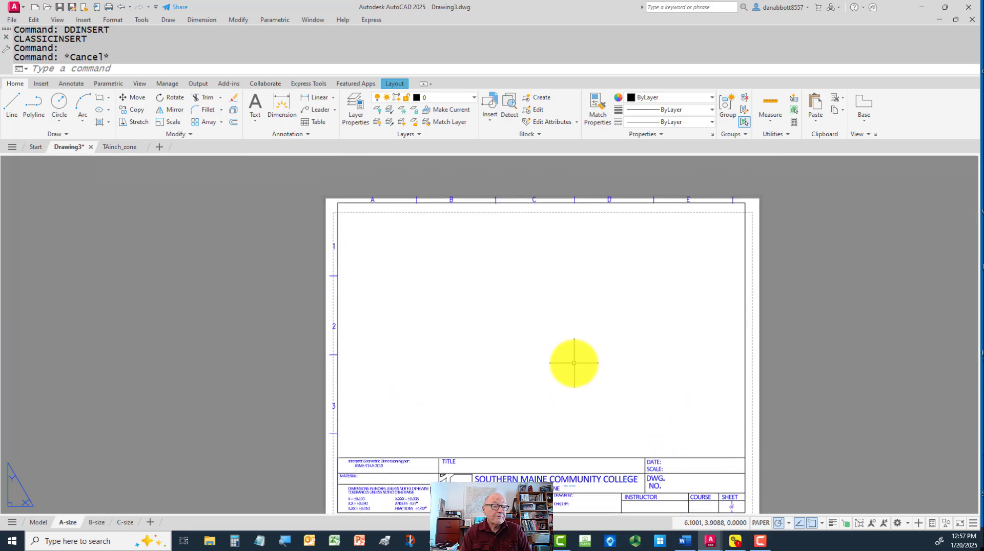
Measure the vertical distance from the outer end of the zone tick after E to the dashed printable-area line
scroll(641, 214, up, 4)
middle_drag(725, 204, 577, 307)
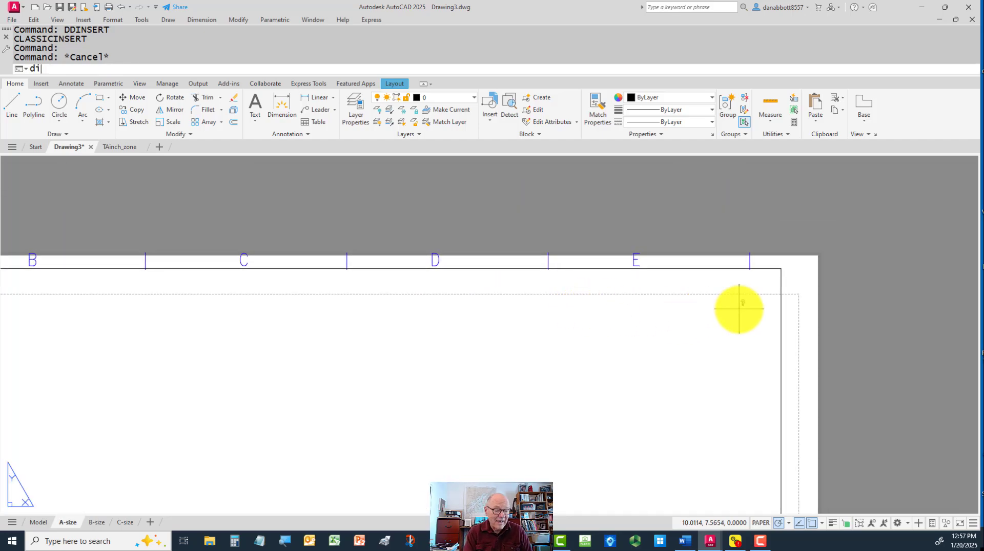
key(Return)
click(749, 252)
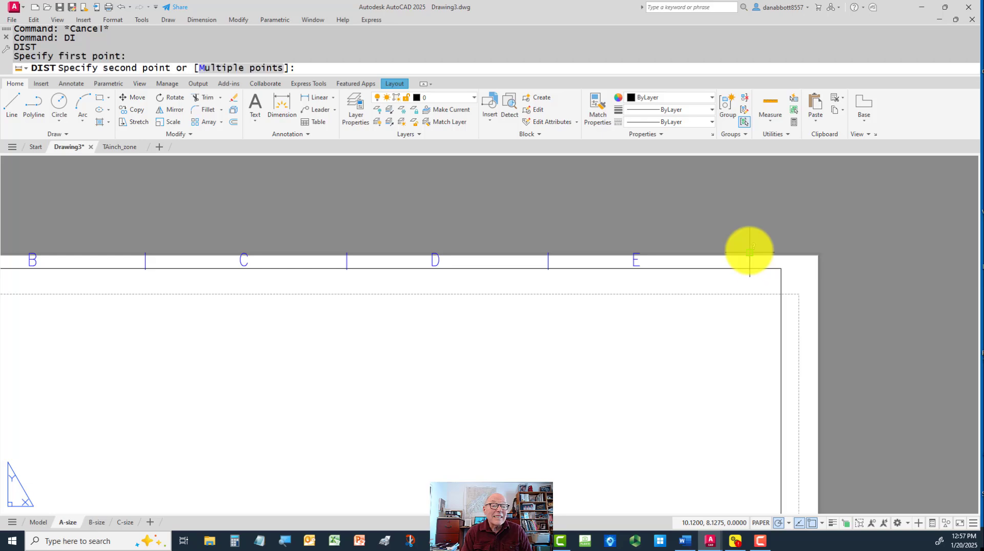
click(749, 296)
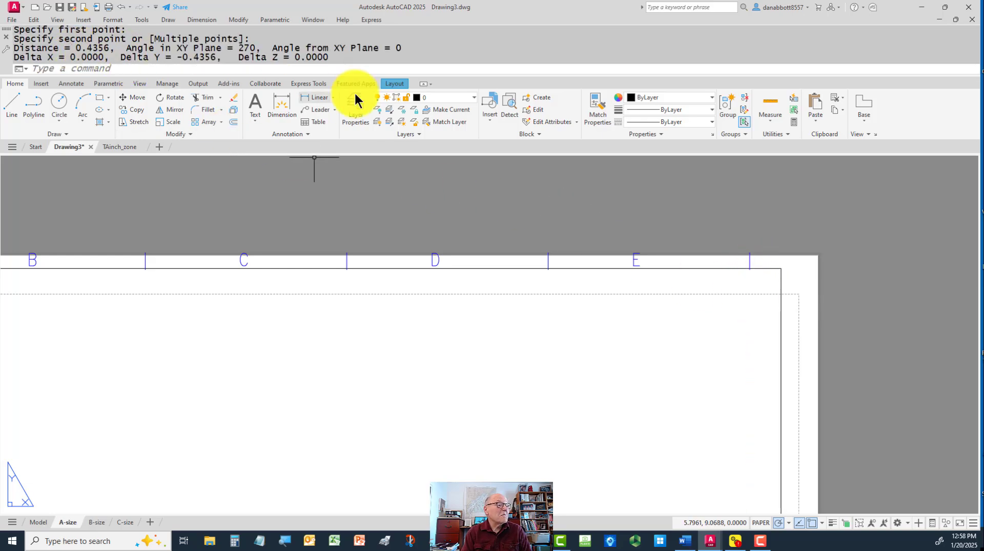
key(Escape)
Open the TAinch_zone title block definition in the Block Editor
scroll(593, 170, down, 2)
middle_drag(665, 208, 752, 213)
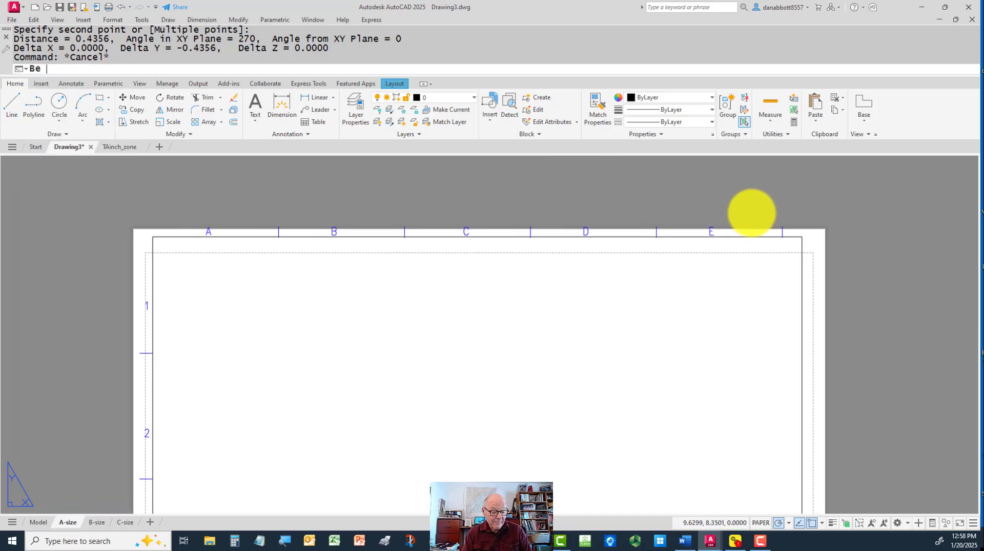
key(Return)
click(416, 240)
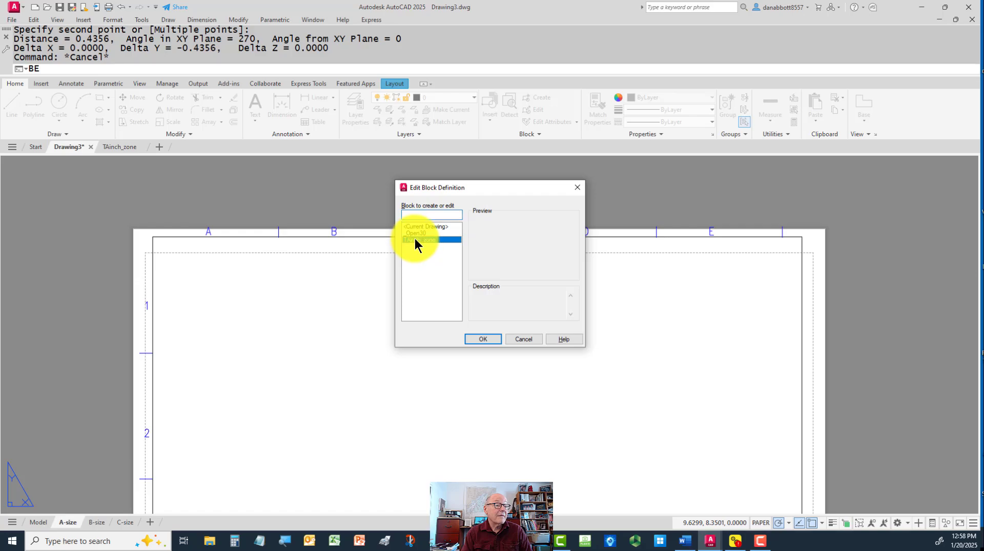
click(483, 339)
Stretch the block's top border and lettered zone marks down by .5 and save the changes to TAinch_zone
text(s)
key(Return)
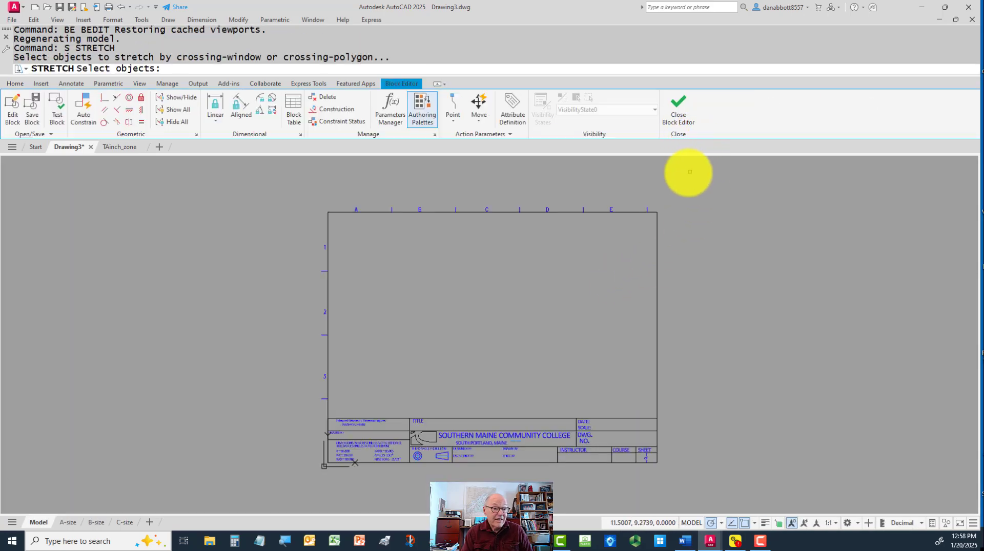
click(690, 172)
click(304, 229)
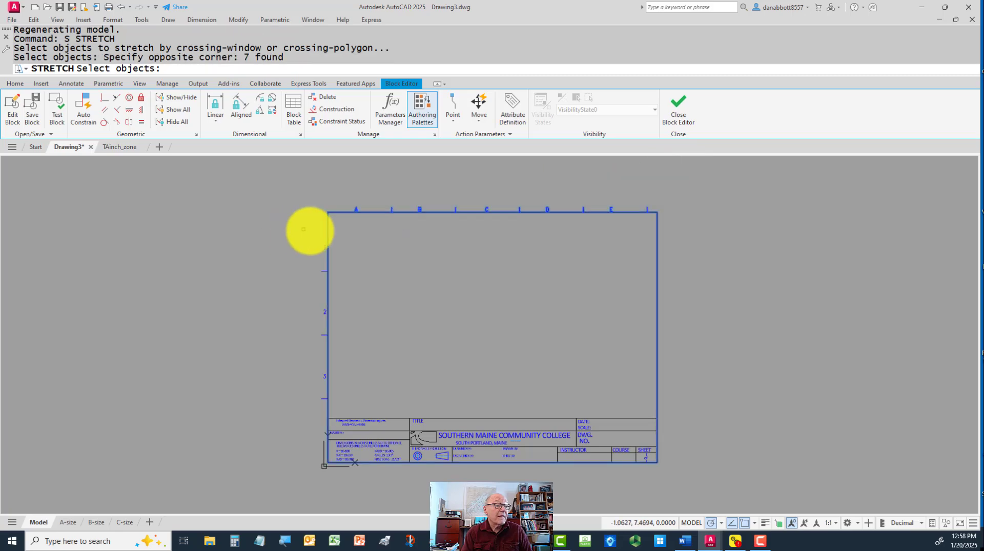
key(Return)
click(391, 224)
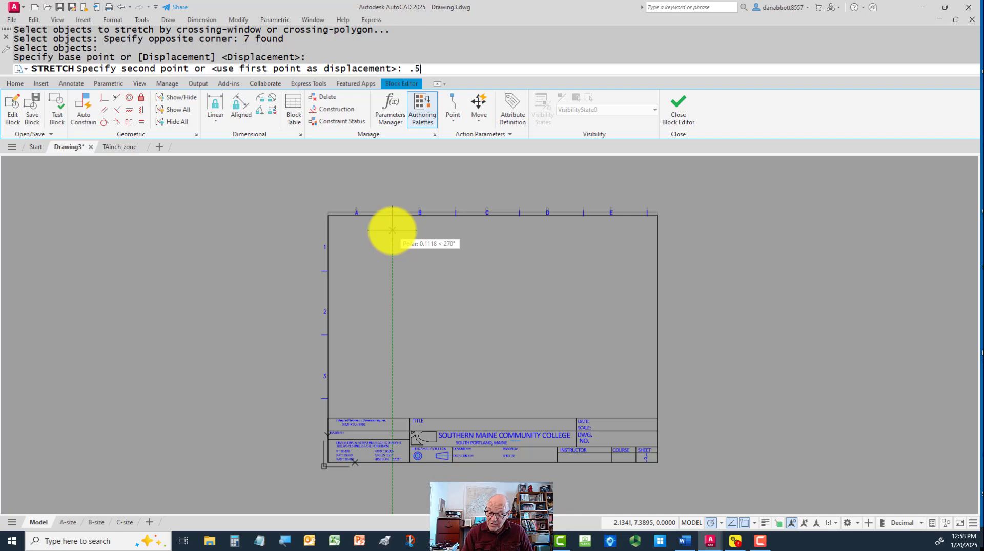
text(.5)
key(Return)
click(682, 114)
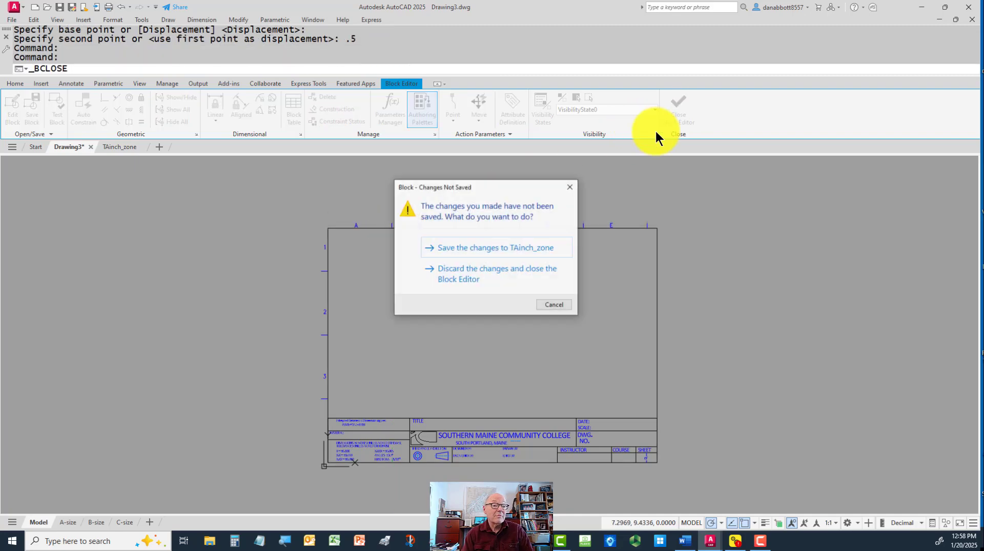
click(478, 246)
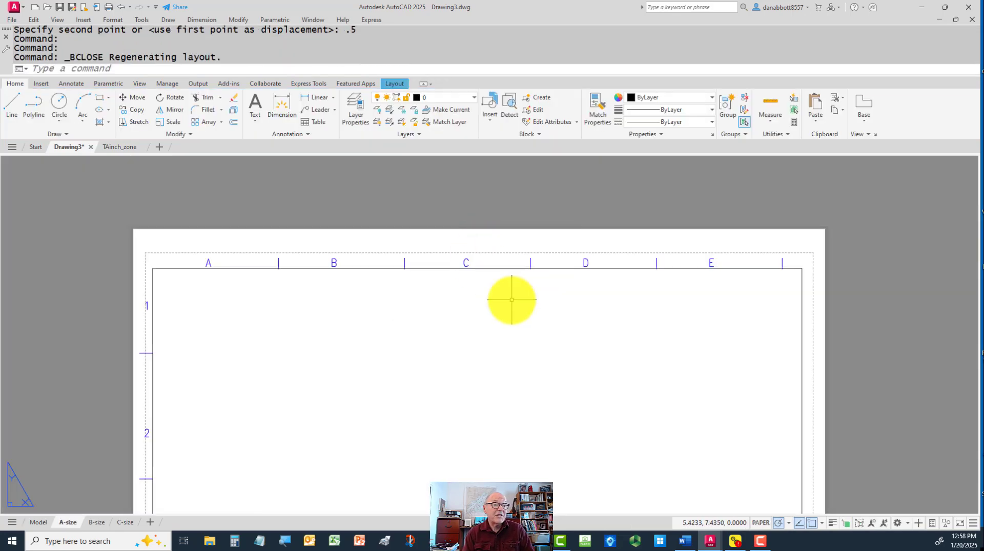
Move the title block about 0.1 horizontally to the right, within the A-size sheet's dashed printable area
middle_drag(510, 301, 559, 280)
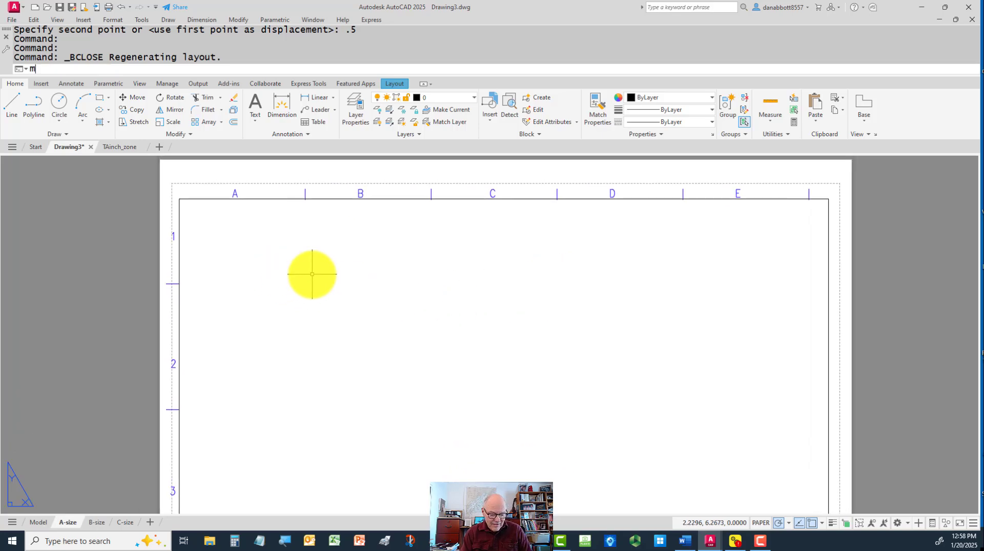
key(Return)
click(266, 198)
click(270, 262)
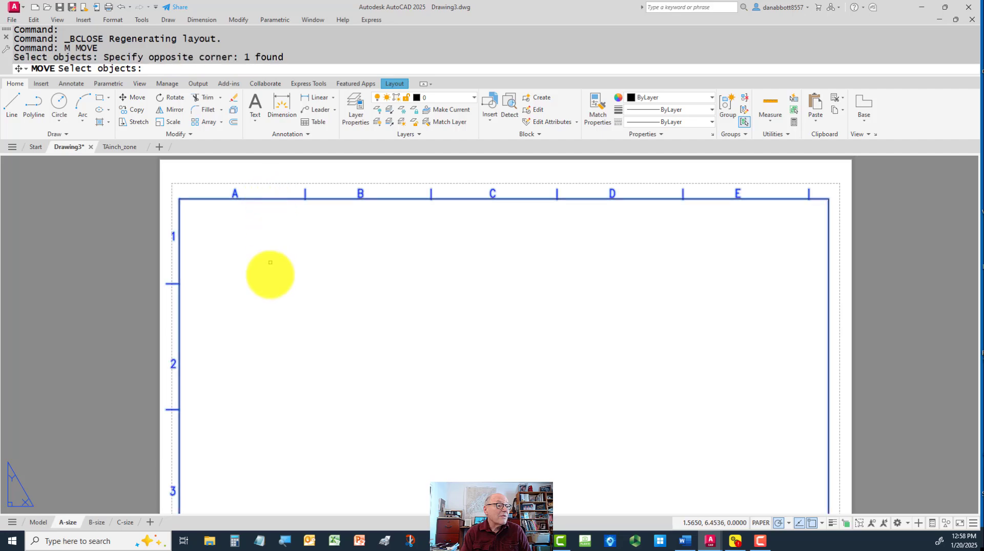
key(Return)
click(269, 277)
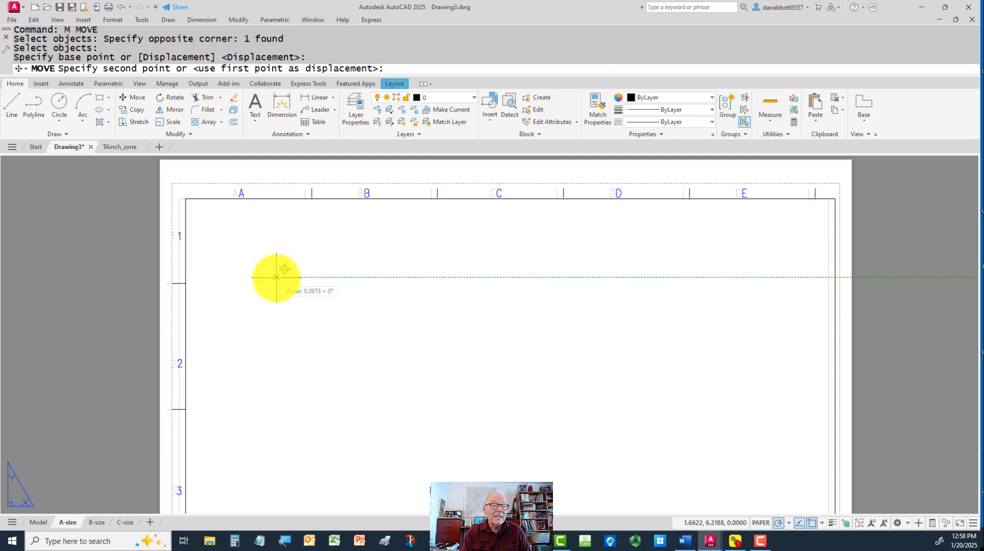
click(277, 277)
Check the title block's fit on the whole A-size sheet and preview the plot
middle_drag(456, 315, 470, 234)
scroll(492, 297, down, 2)
scroll(497, 312, up, 2)
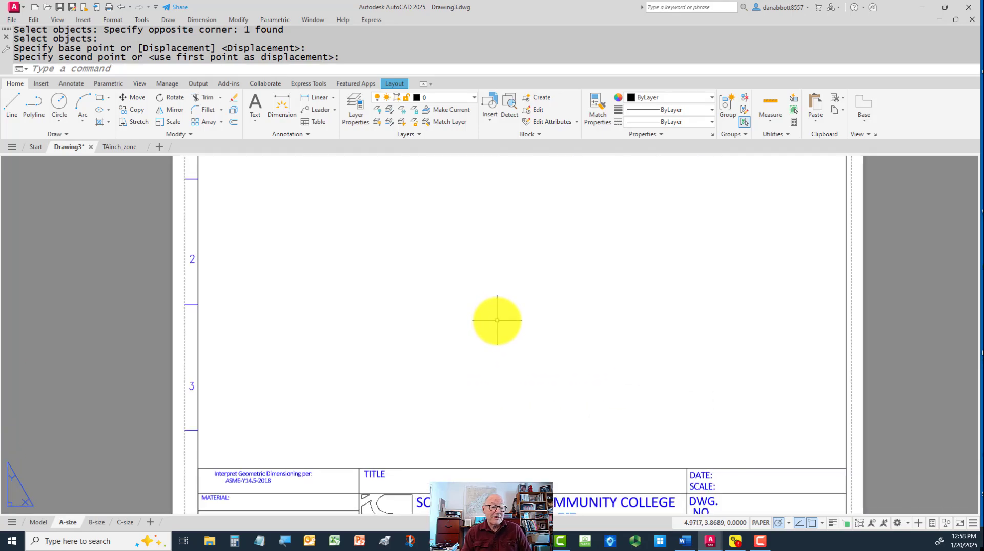
scroll(499, 300, down, 2)
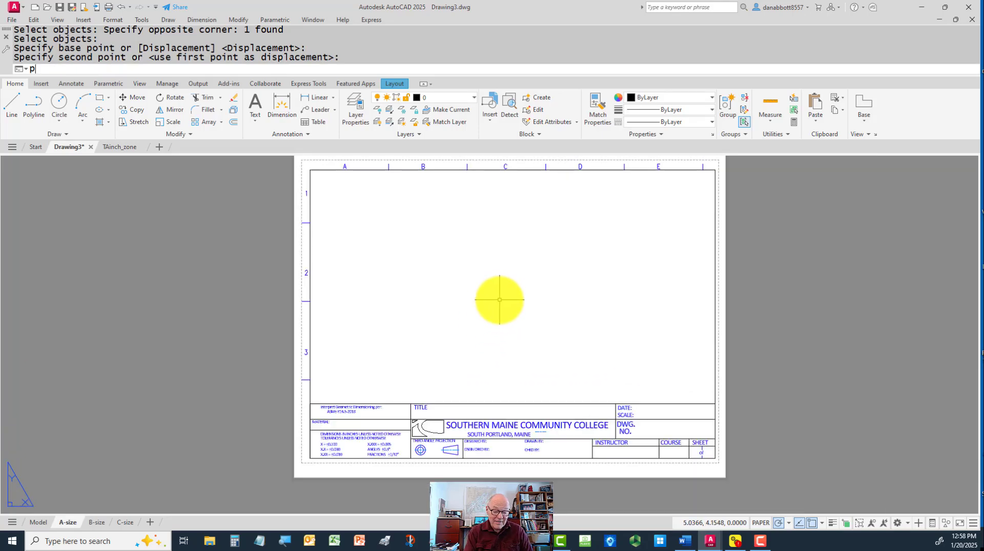
text(re)
key(Return)
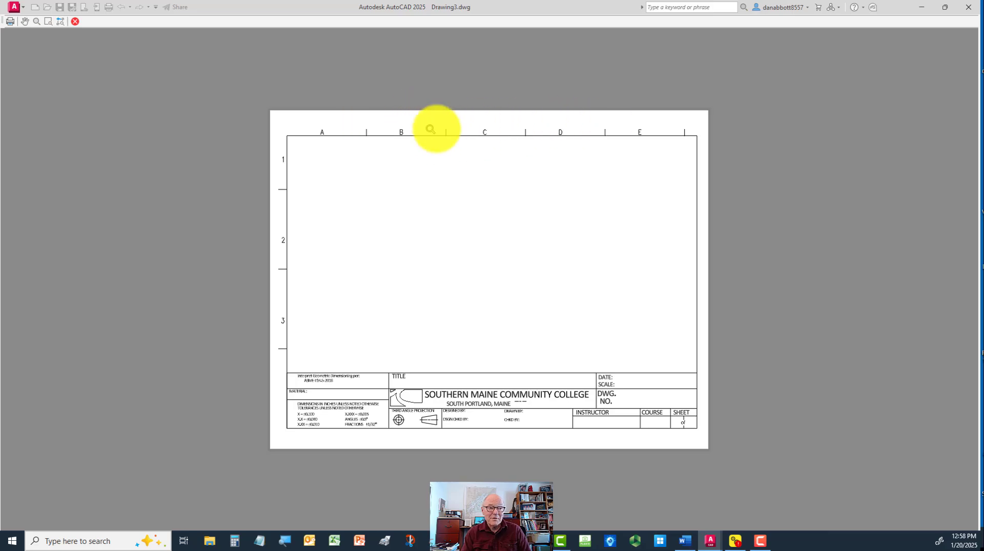
key(Escape)
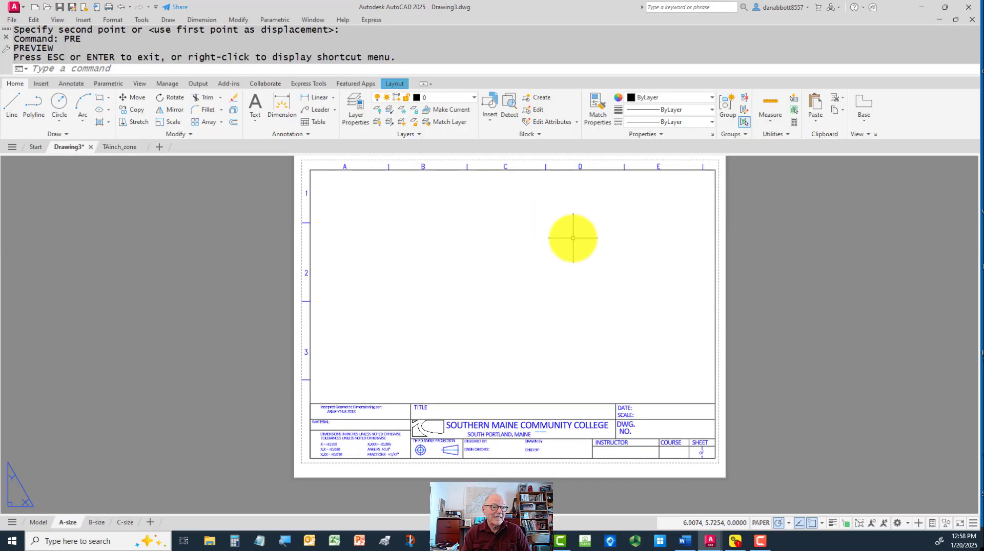
Modify the A-size layout's page setup to use the ANSI full bleed A (8.50 x 11.00 Inches) paper size
right_click(69, 523)
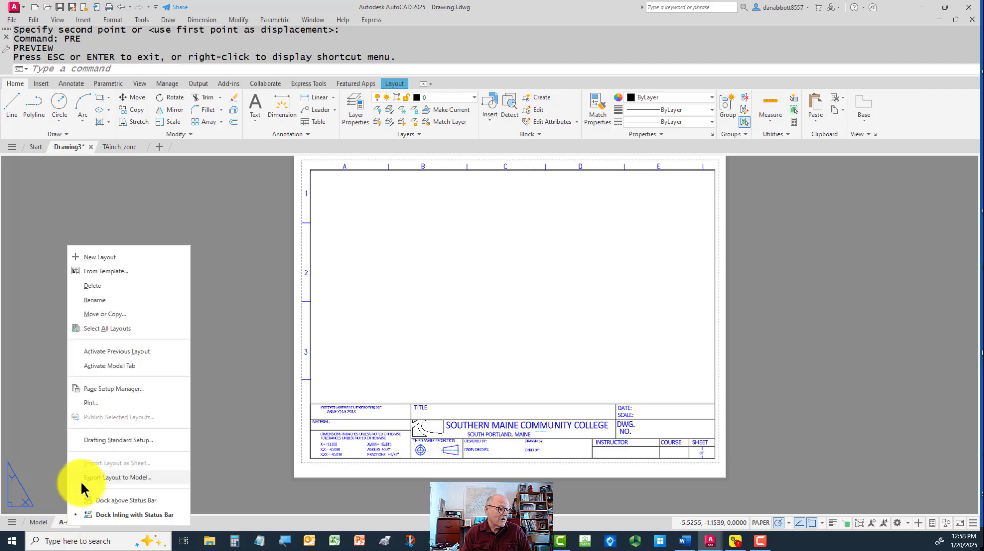
click(105, 389)
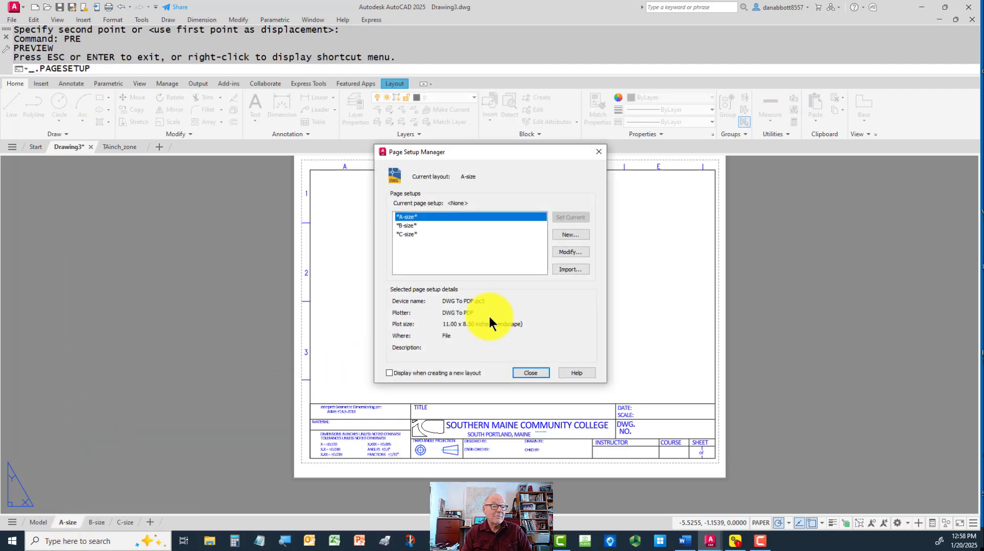
click(575, 252)
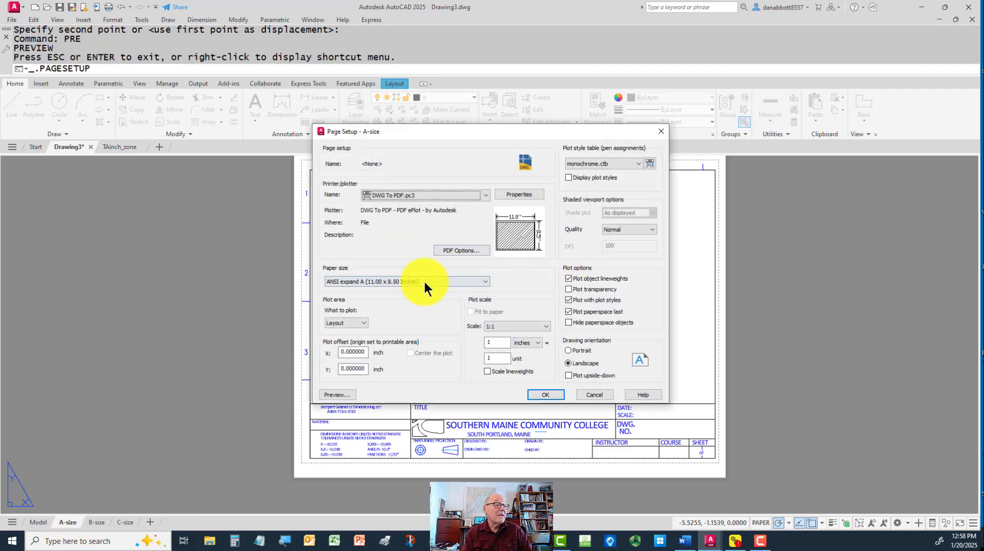
click(404, 282)
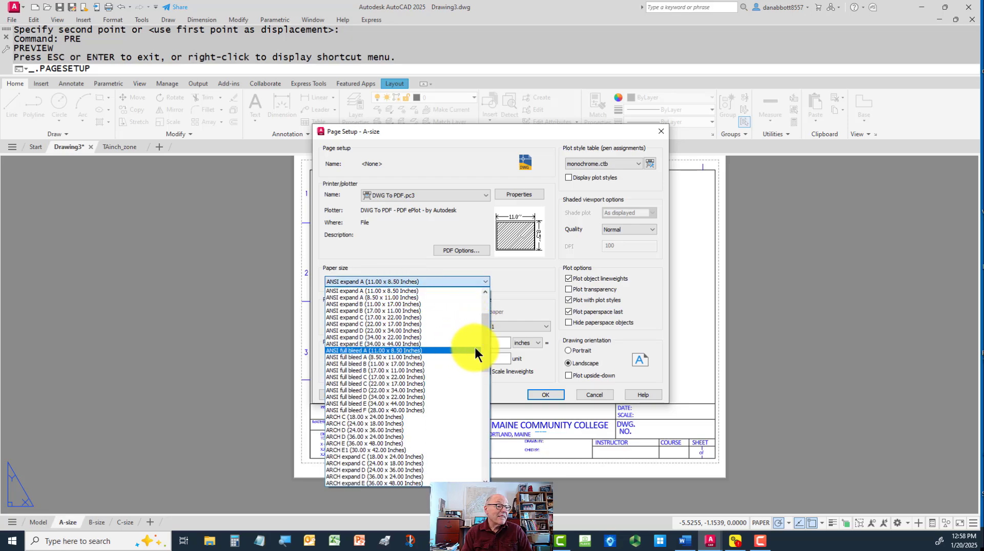
click(430, 356)
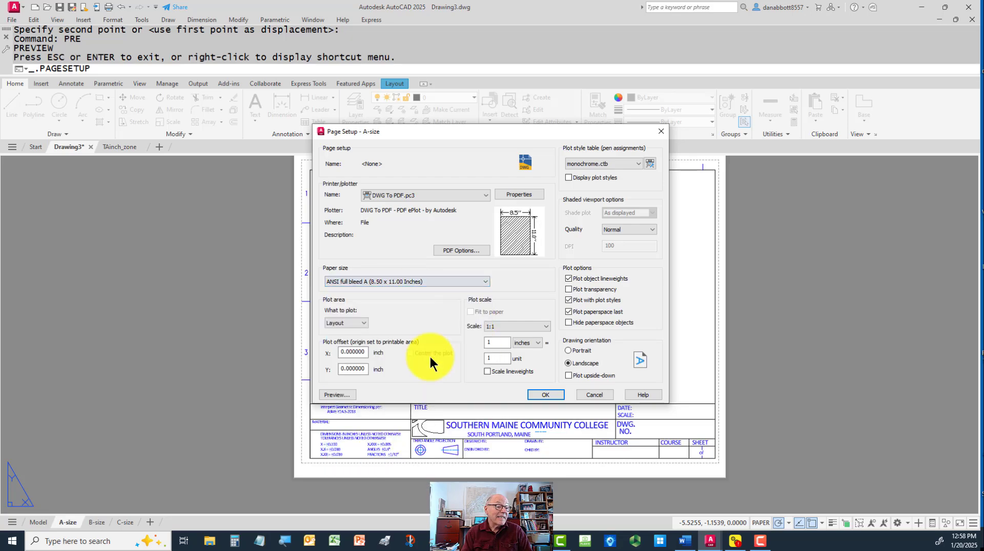
click(534, 392)
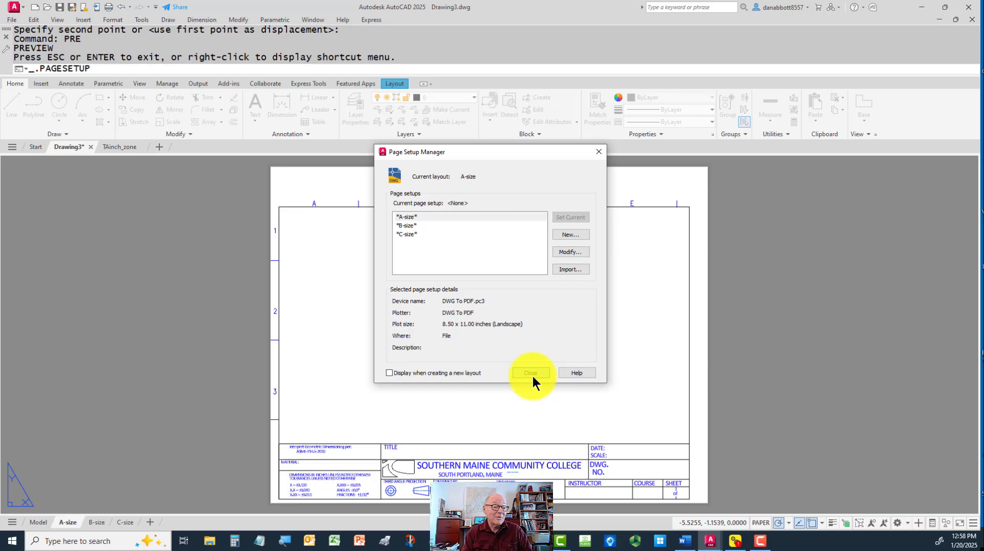
key(Return)
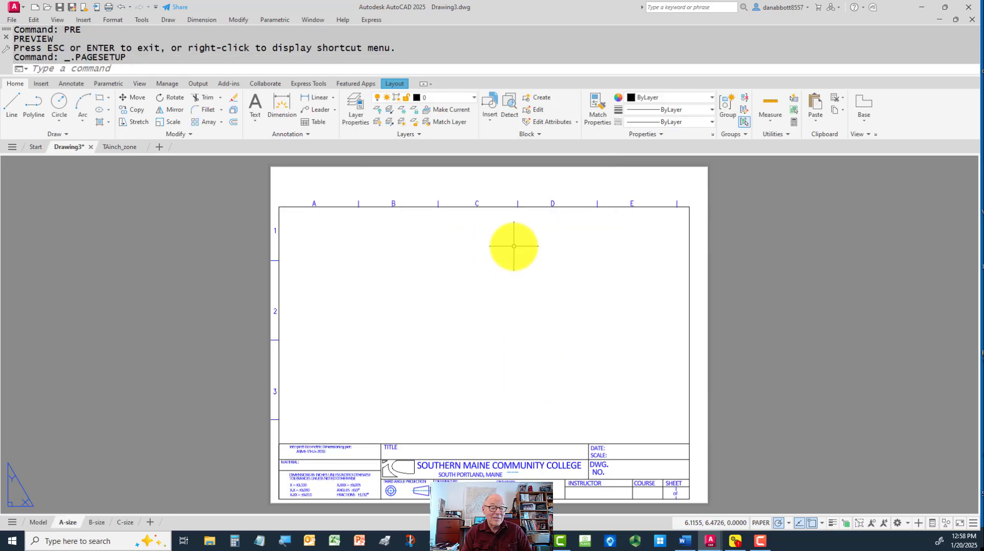
Move the title block up and slightly right to roughly center it on the full bleed sheet
text(m)
key(Return)
click(567, 194)
click(640, 215)
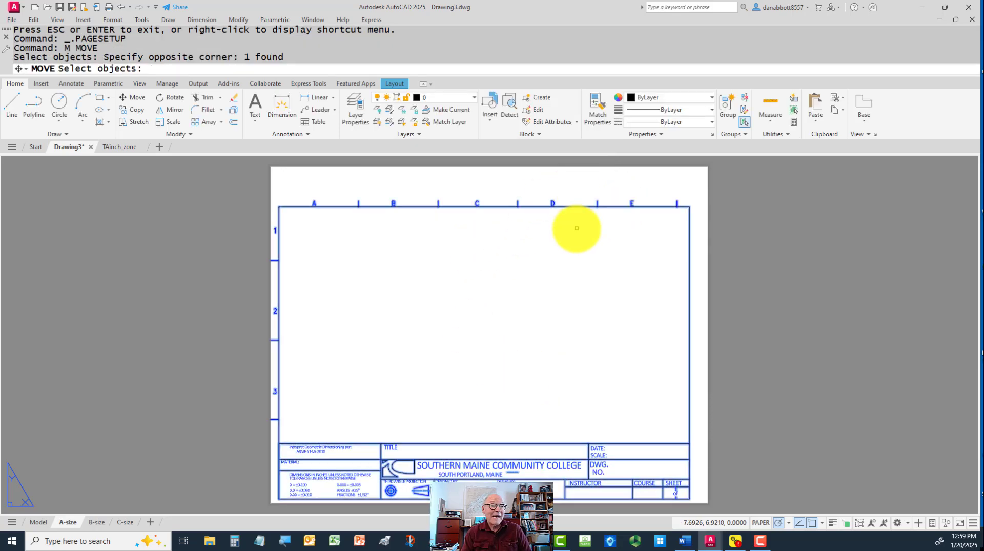
key(Return)
click(542, 285)
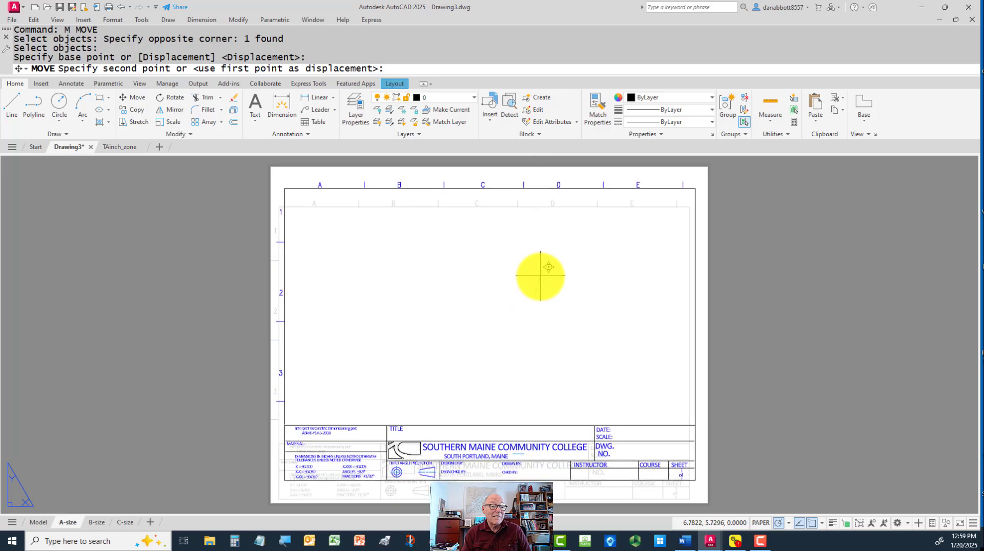
click(541, 273)
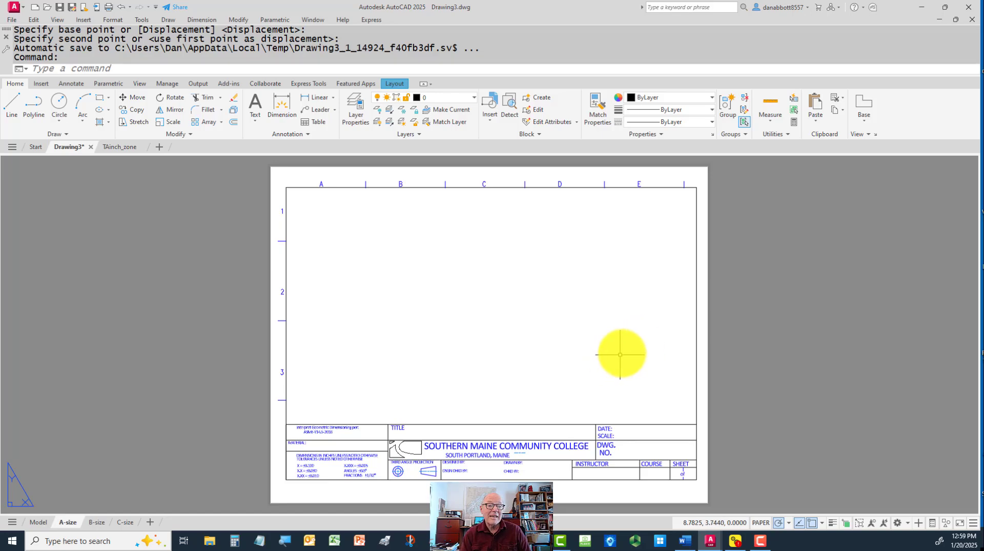
Erase the title block from the A-size layout and reinsert the TAinch_zone block at 0,0,0 with scale 1
click(739, 182)
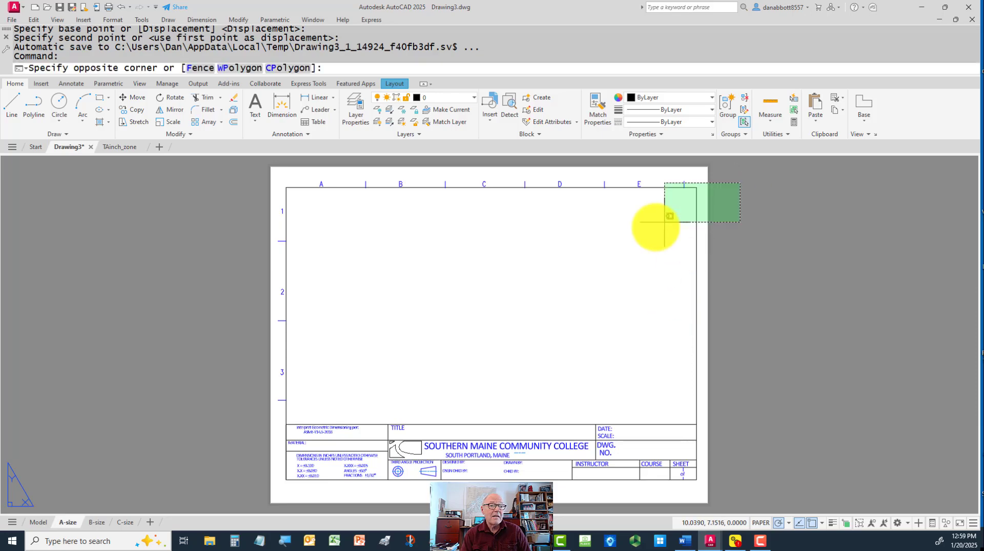
click(642, 232)
text(e)
key(Return)
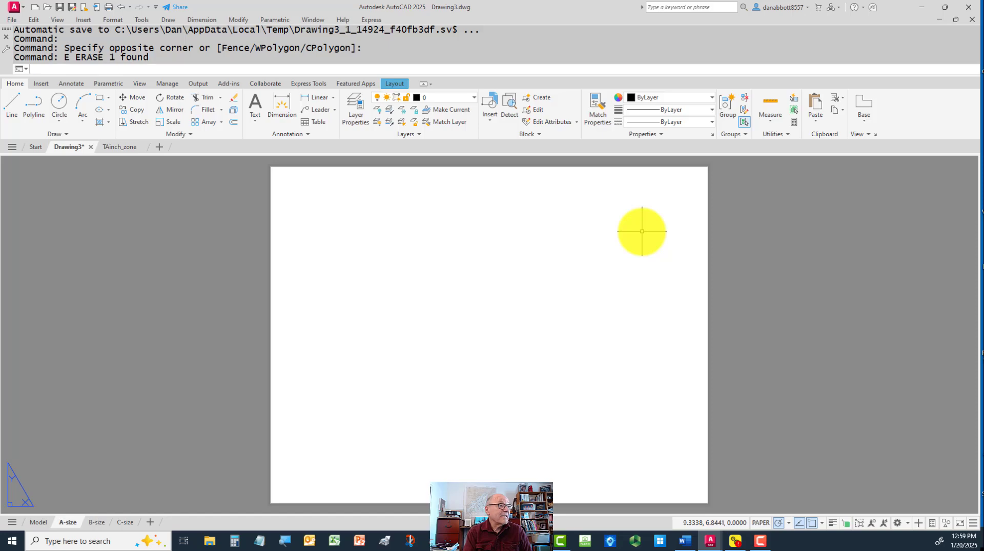
text(ddinsert)
key(Return)
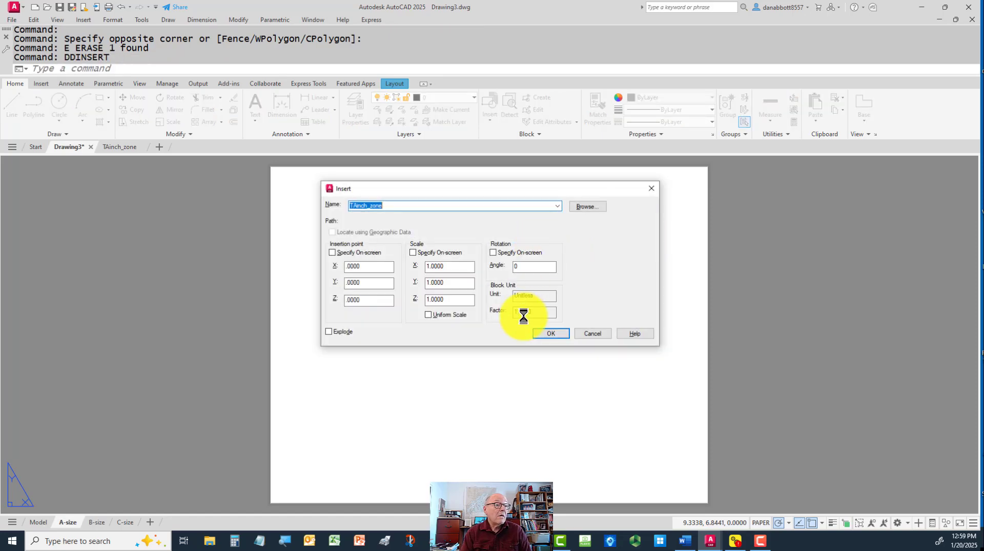
click(562, 334)
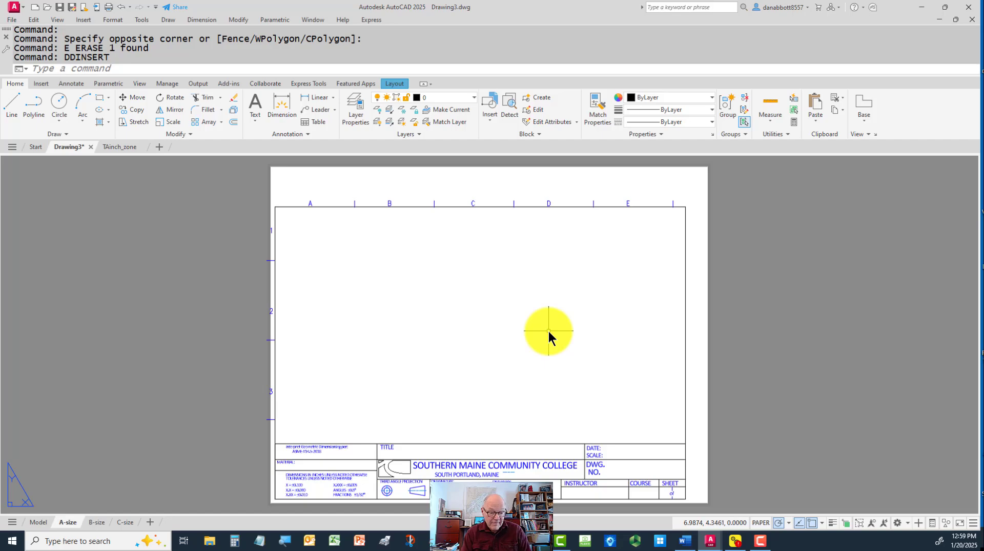
Move the reinserted title block slightly up and right so its border and zone marks sit inside the sheet edges
text(m)
key(Return)
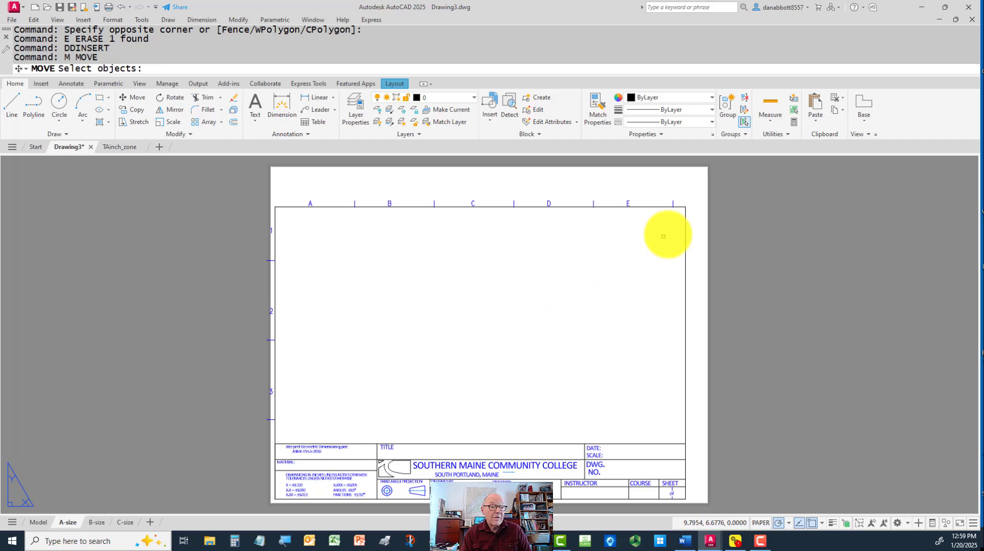
click(709, 199)
click(652, 236)
key(Return)
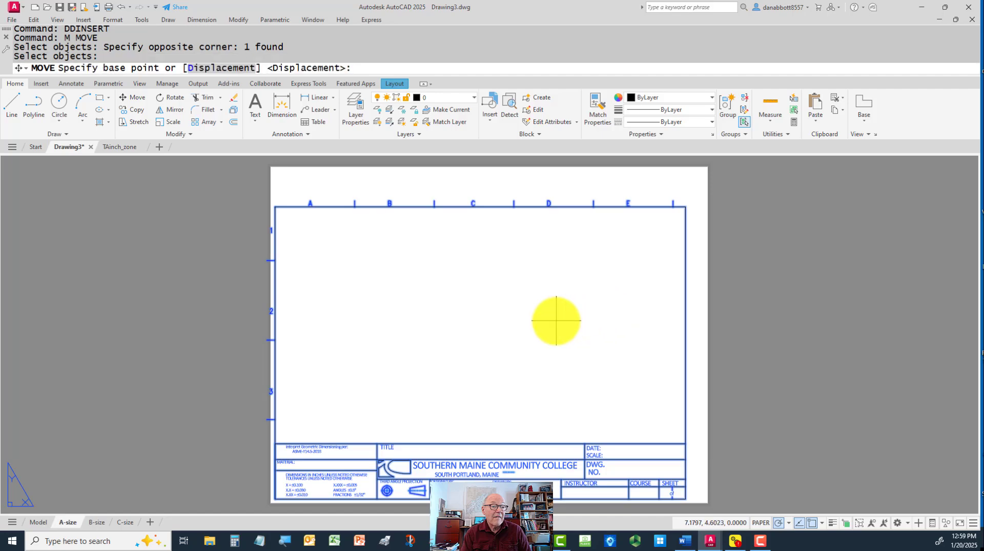
click(556, 321)
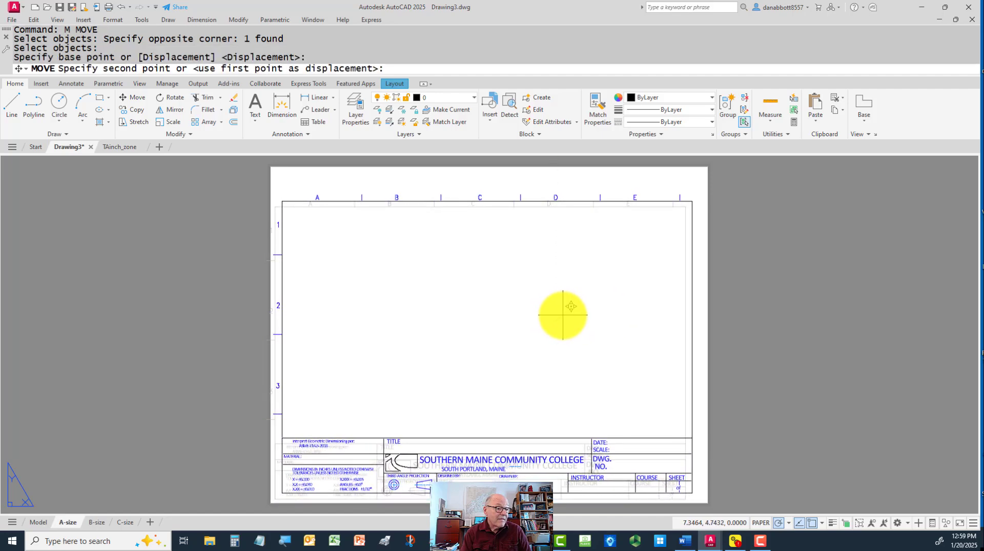
click(565, 313)
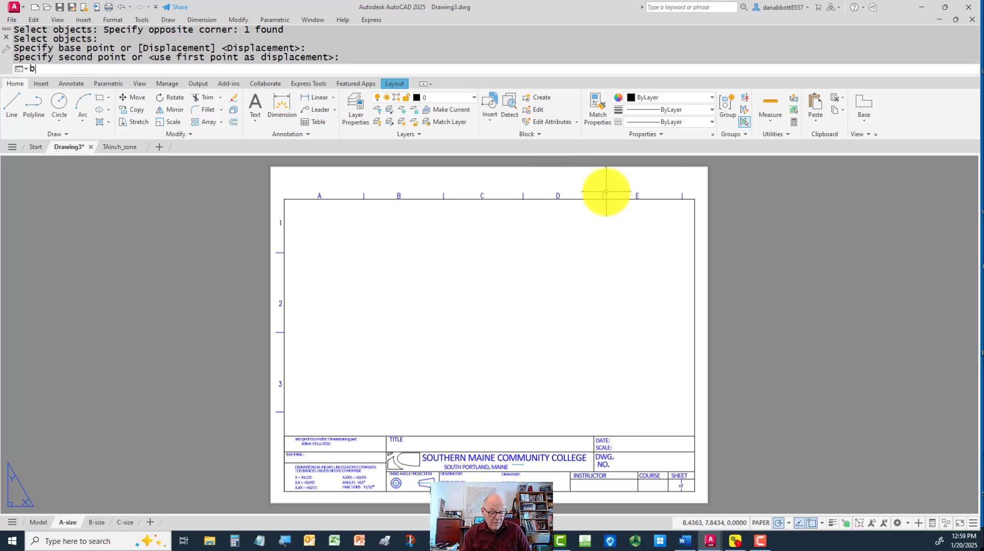
Open the TAinch_zone block definition for editing
text(be)
key(Return)
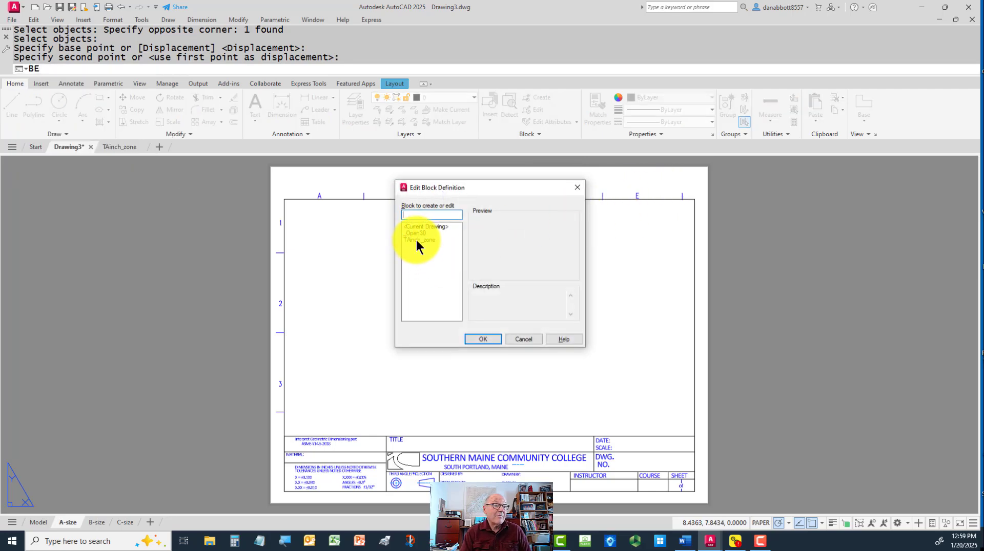
click(416, 240)
click(485, 339)
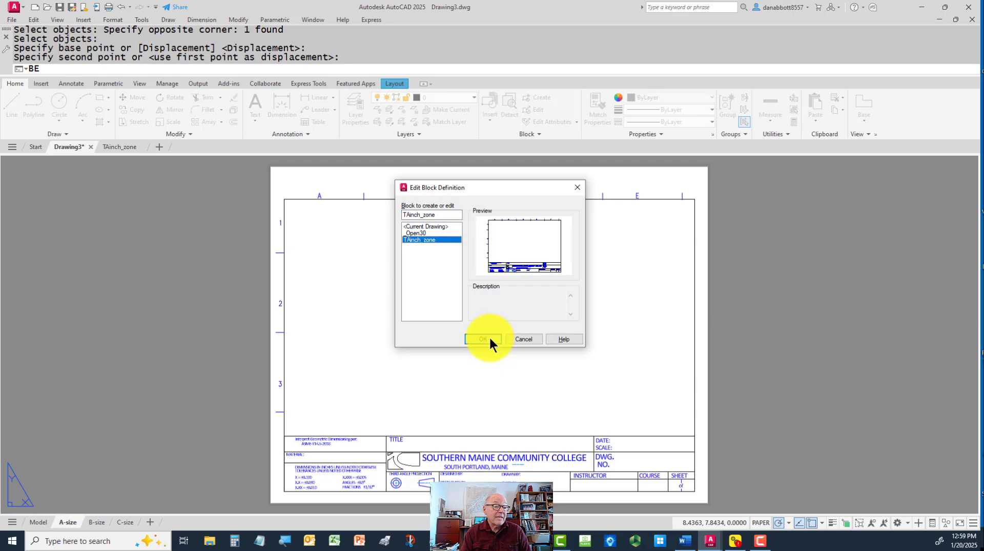
Stretch the upper edge of the title block border and its zone marks up by .5, and save the changes to TAinch_zone
text(s)
key(Return)
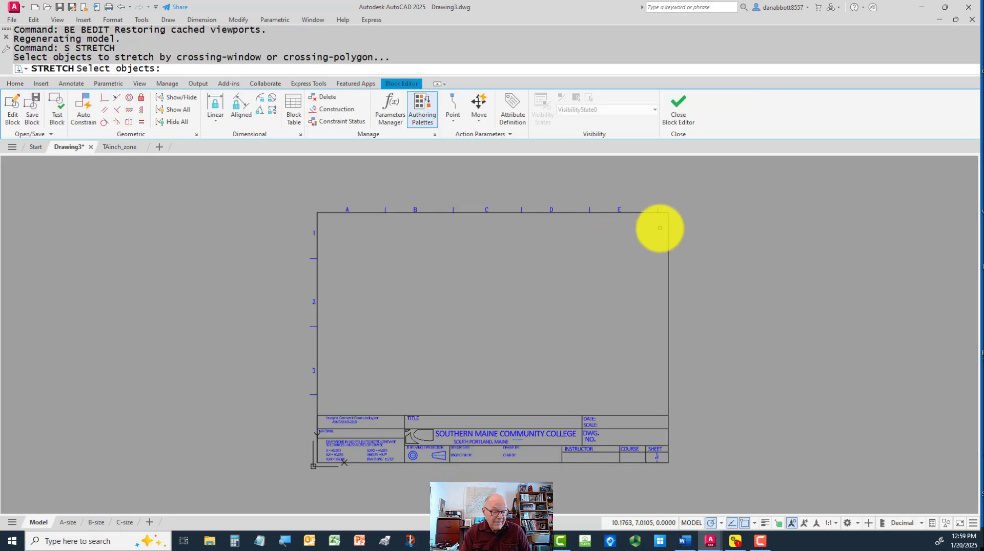
click(687, 198)
click(287, 224)
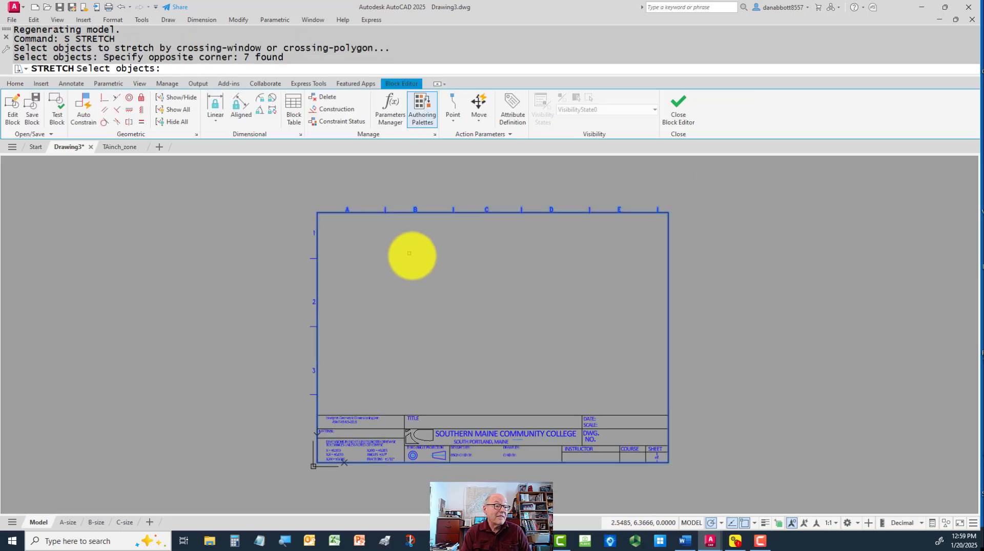
key(Return)
click(427, 285)
text(.)
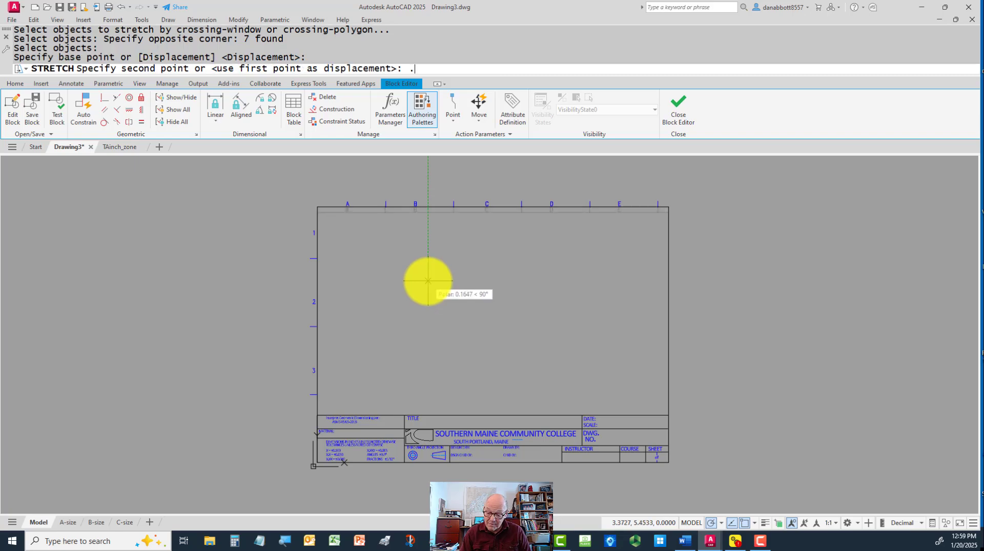
text(5)
key(Return)
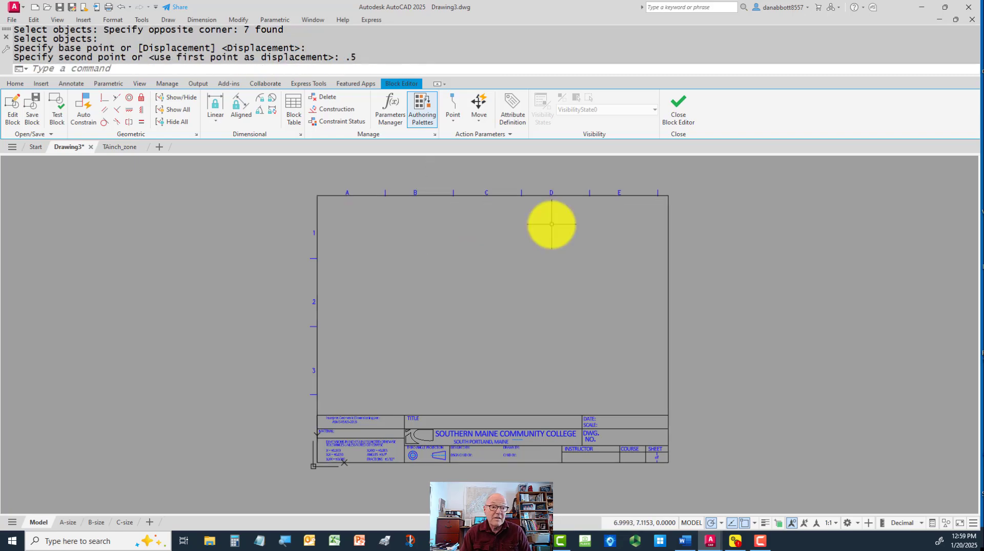
click(680, 121)
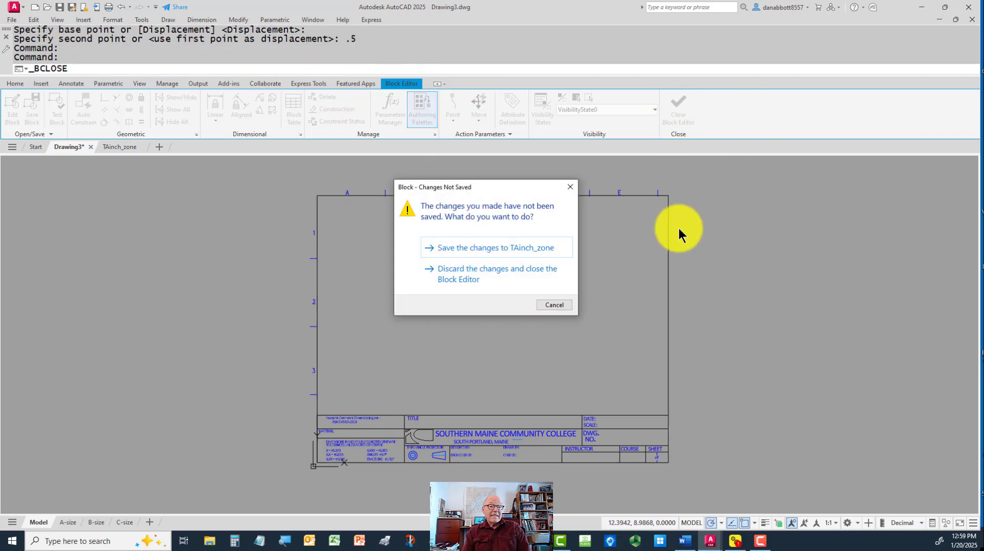
click(482, 249)
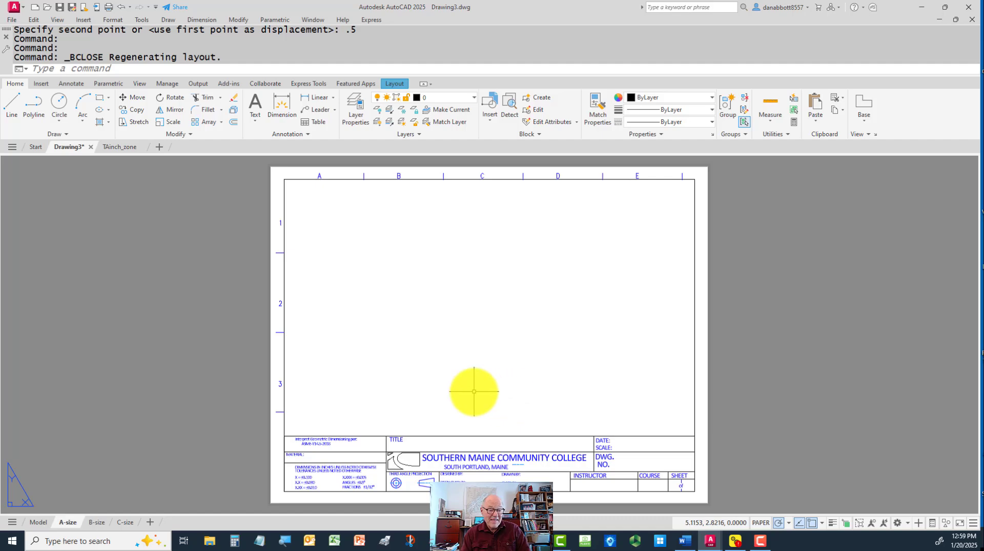
Create a viewport filling the A-size border area above the title block, and briefly switch into its model space and back
mouse_move(100, 525)
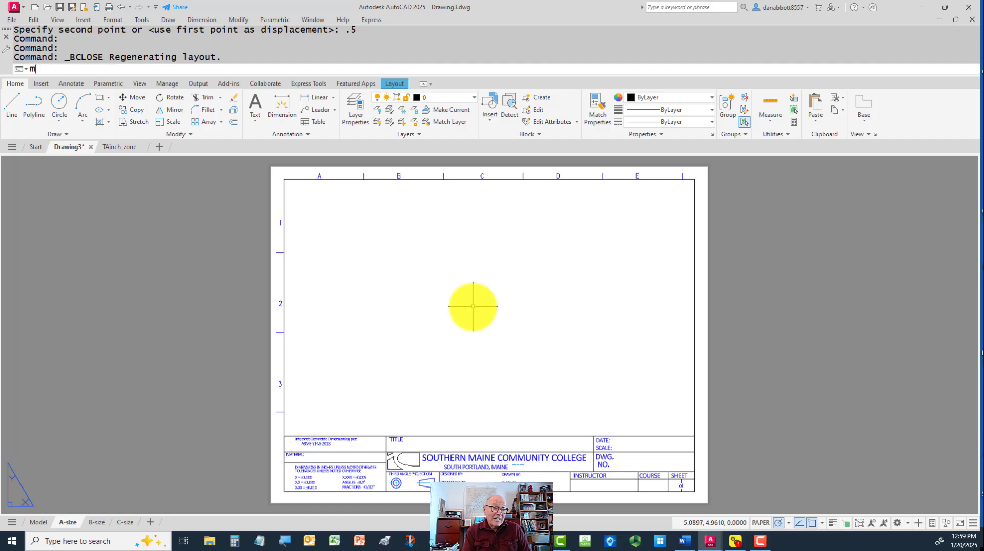
key(Return)
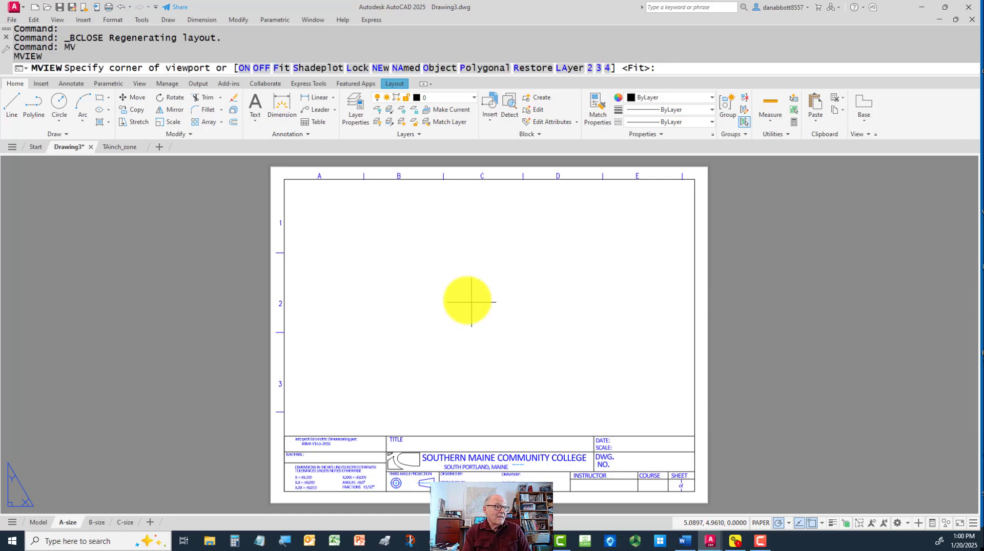
click(284, 179)
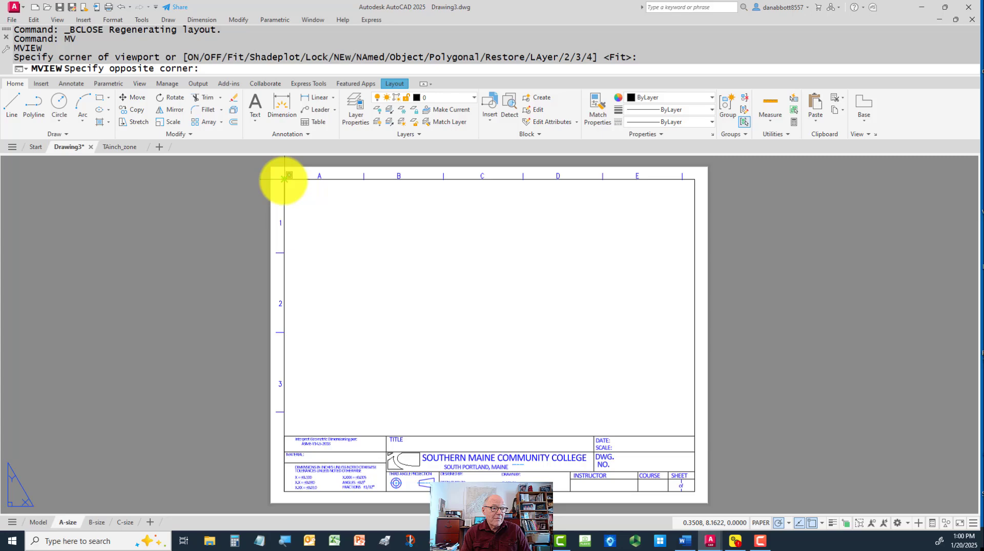
click(694, 434)
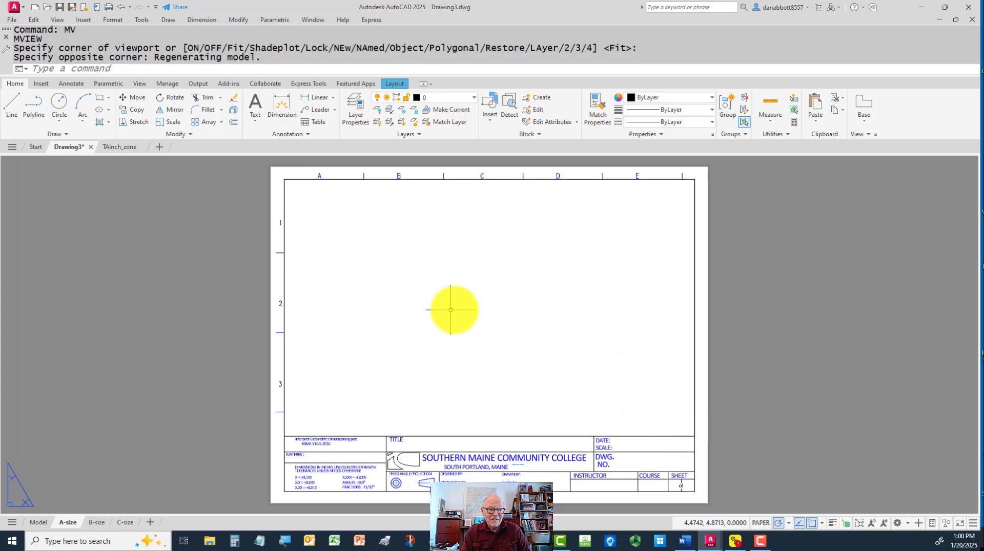
double_click(609, 276)
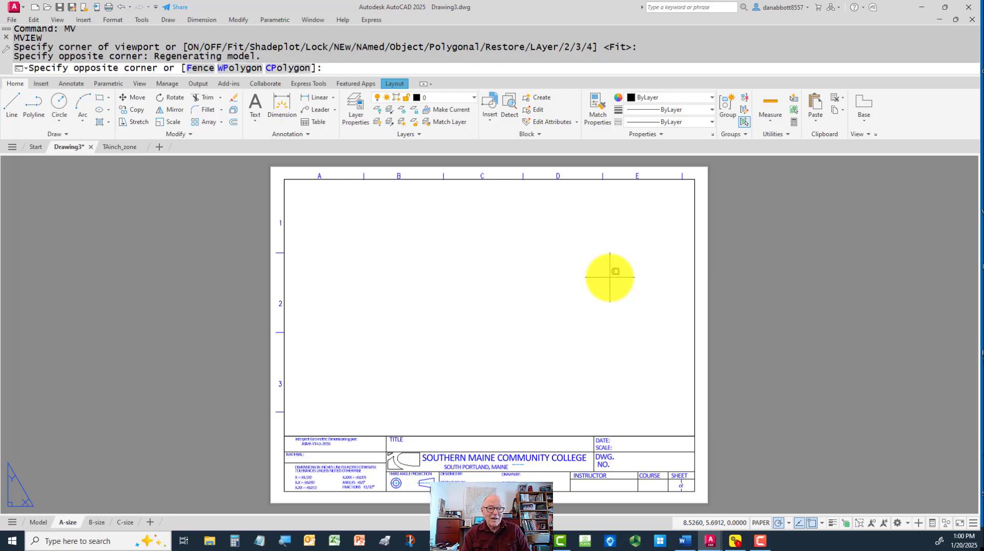
double_click(780, 294)
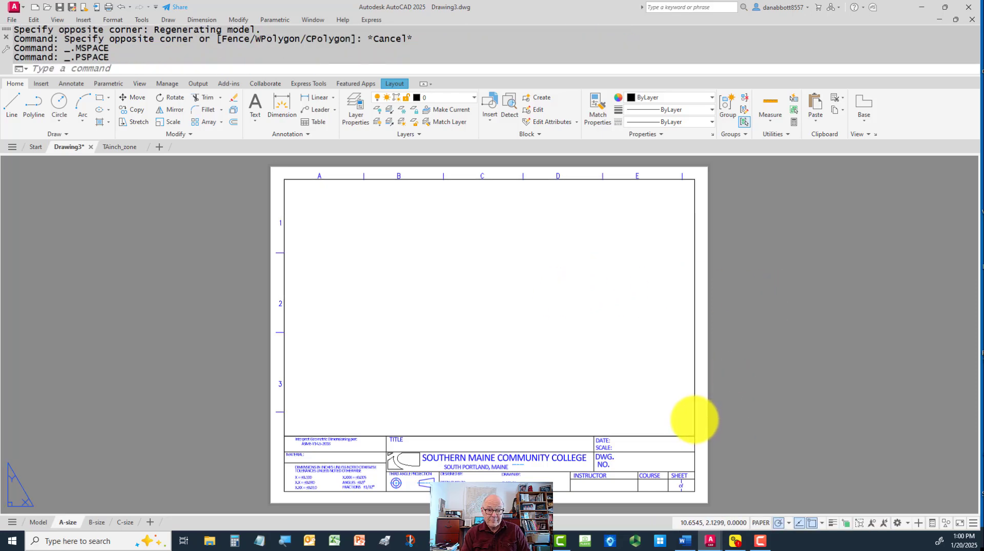
Turn on selection cycling and try it by choosing the viewport where it overlaps the title block border, clearing the selection
click(696, 420)
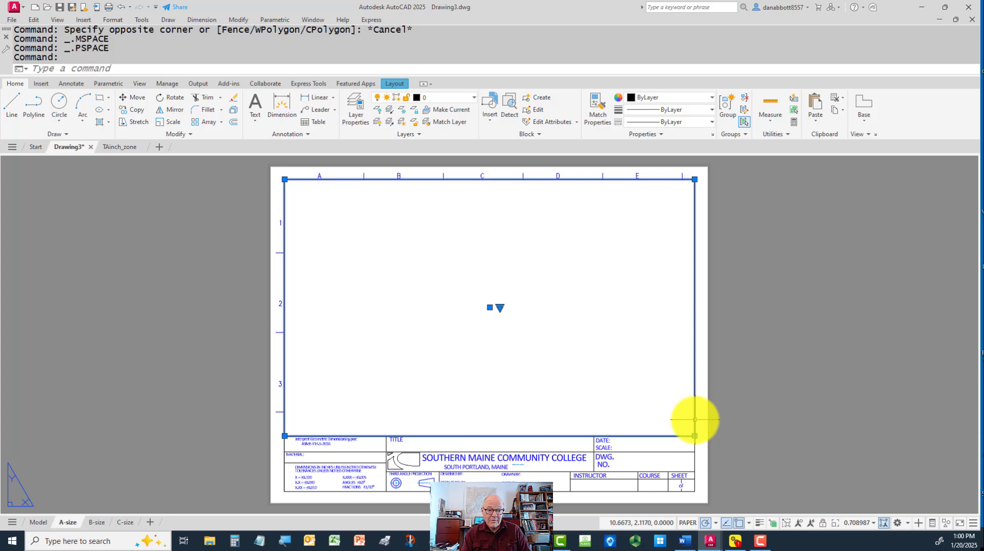
click(774, 523)
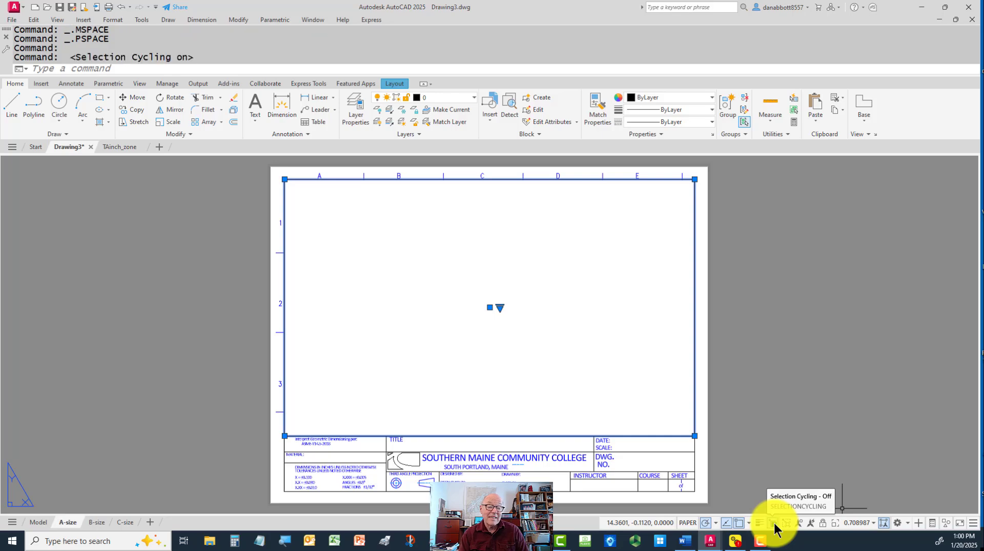
key(Escape)
key(Escape)
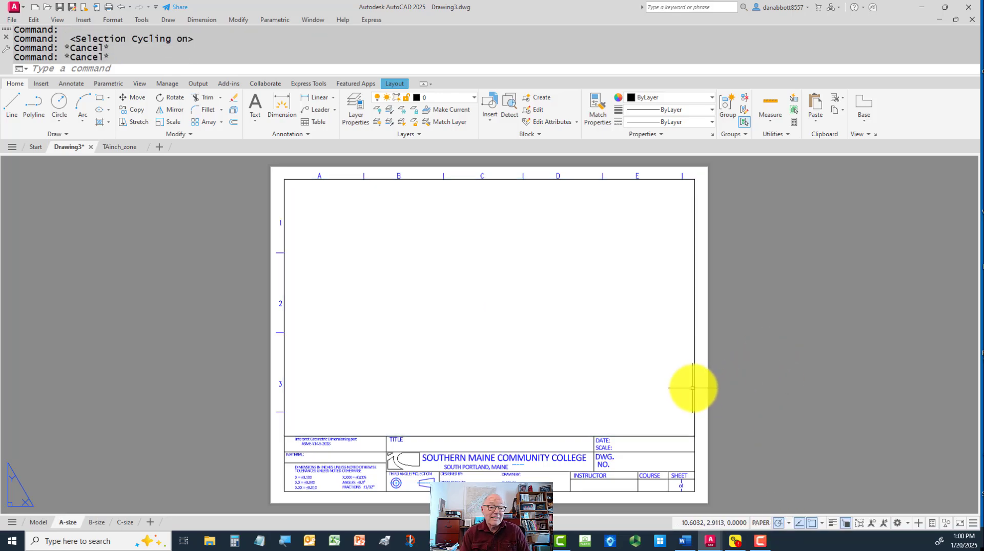
click(695, 385)
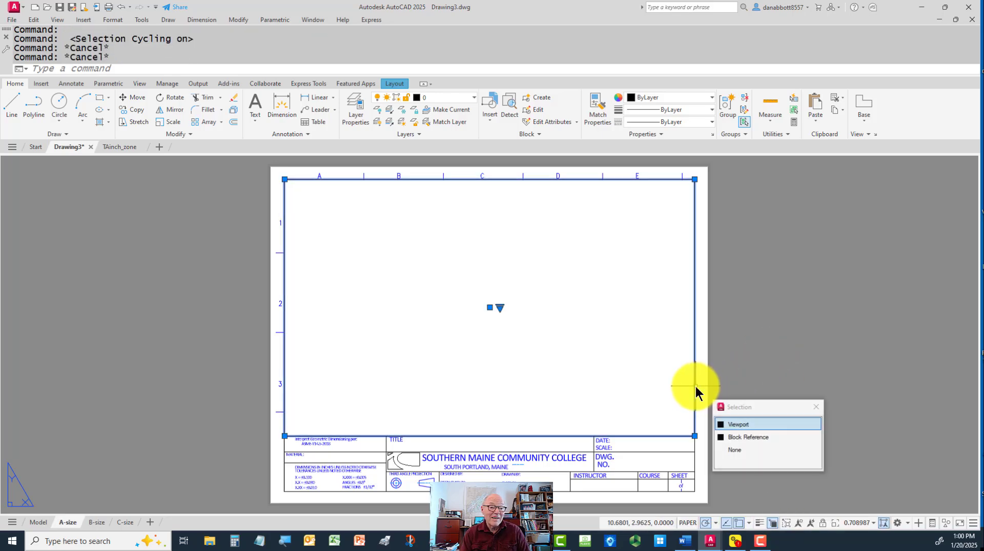
click(731, 425)
key(Escape)
key(Escape)
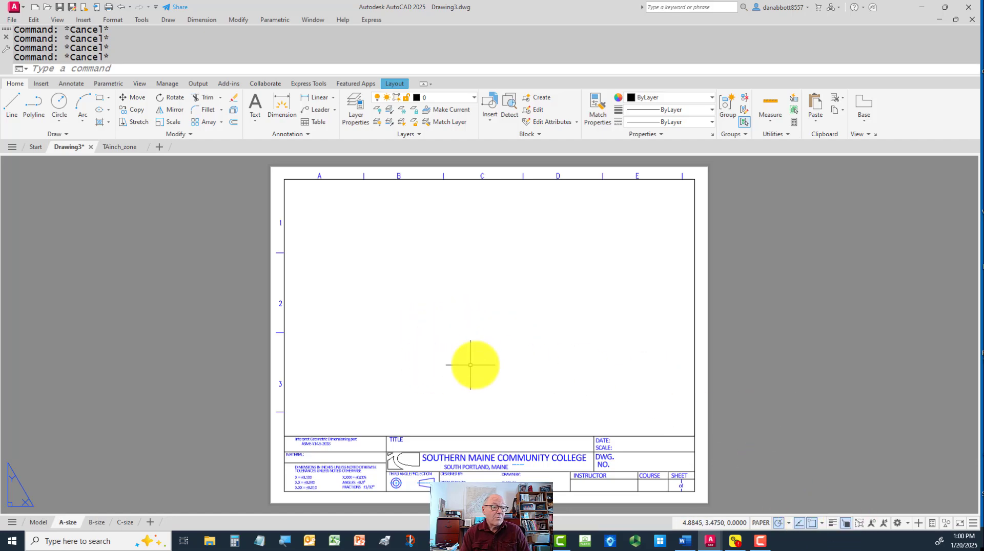
click(692, 394)
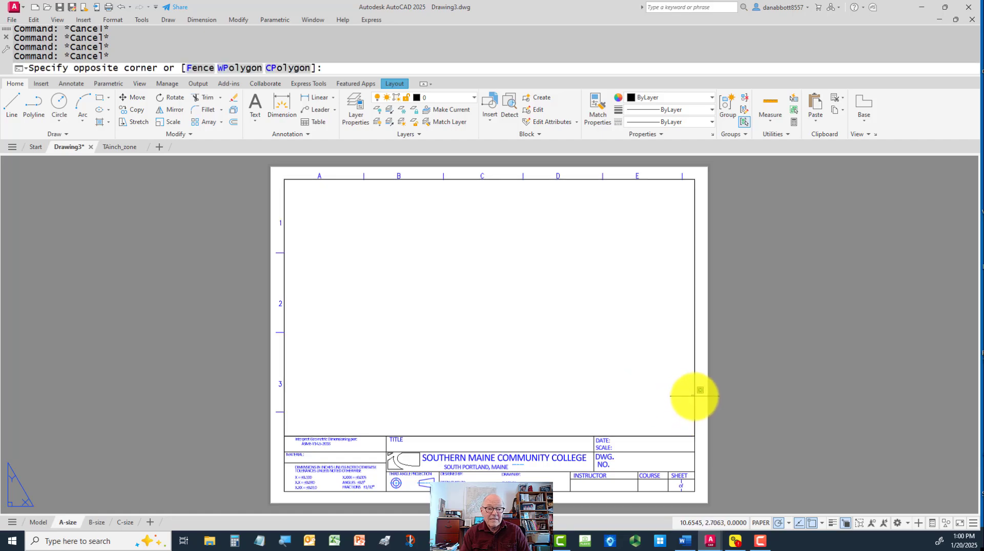
click(686, 395)
click(693, 403)
click(692, 401)
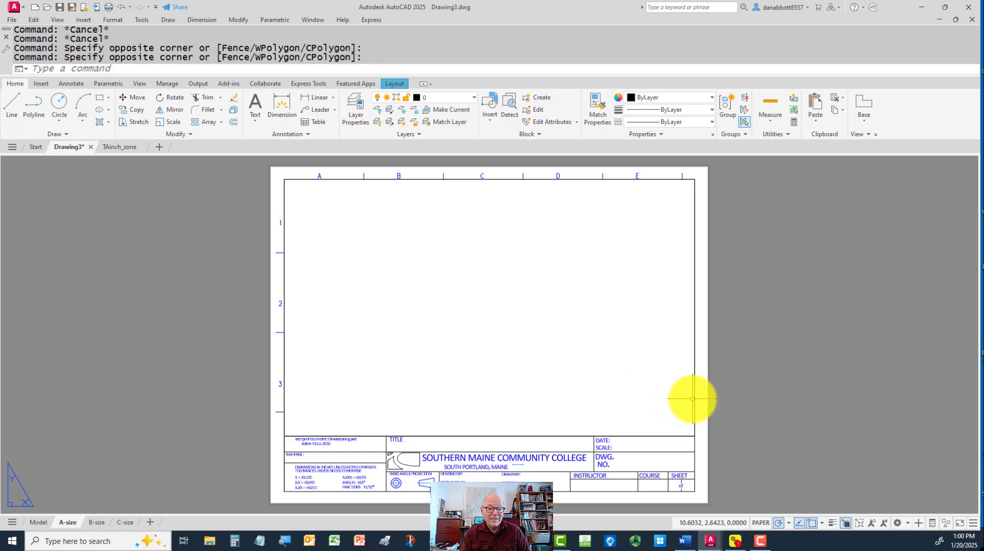
click(695, 406)
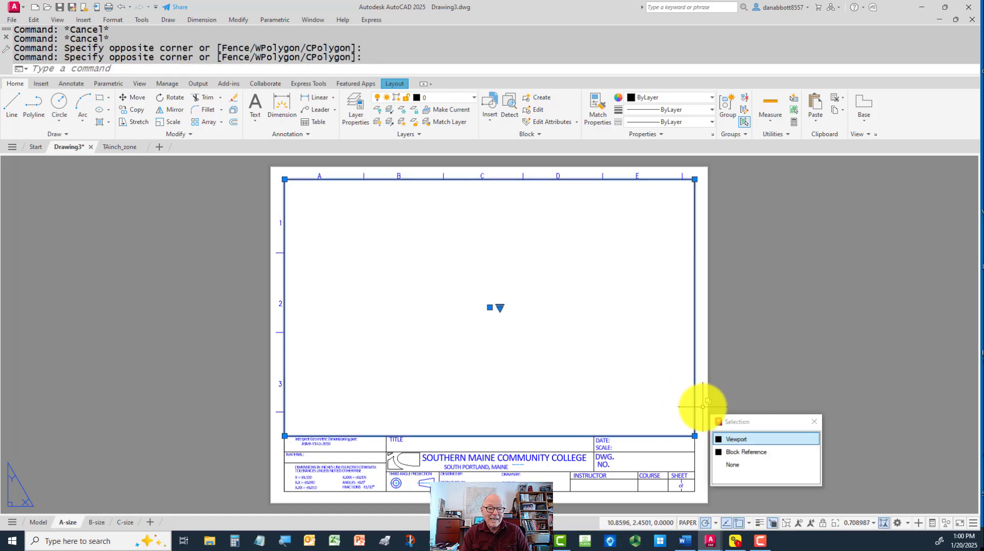
click(694, 436)
key(Escape)
key(Escape)
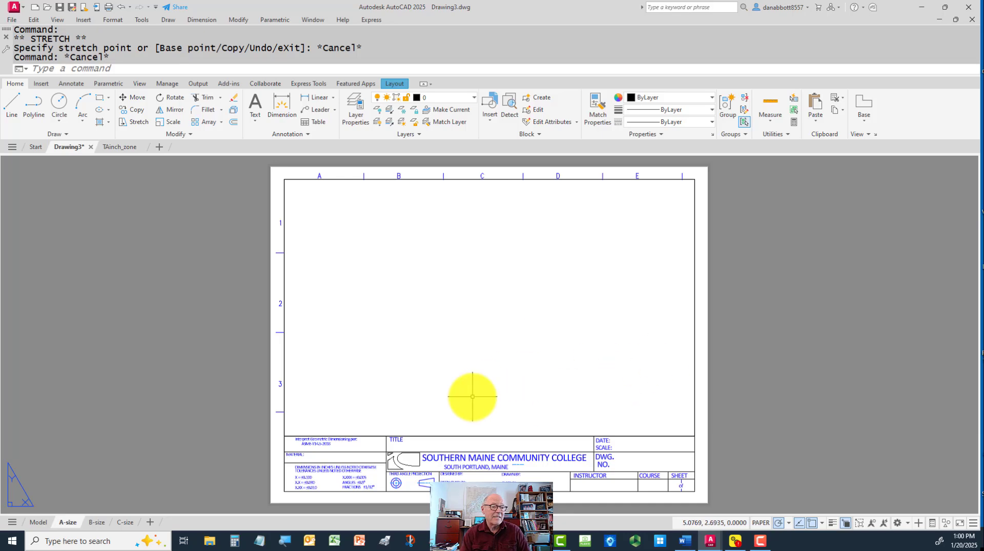
Set the A-size viewport's scale to 1:1 and lock it, returning to paper space
double_click(503, 324)
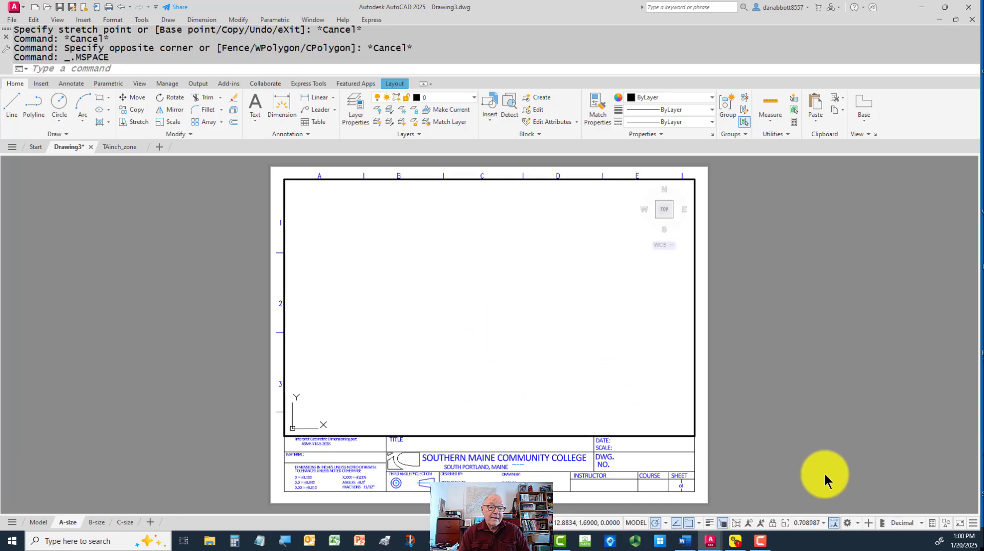
click(823, 524)
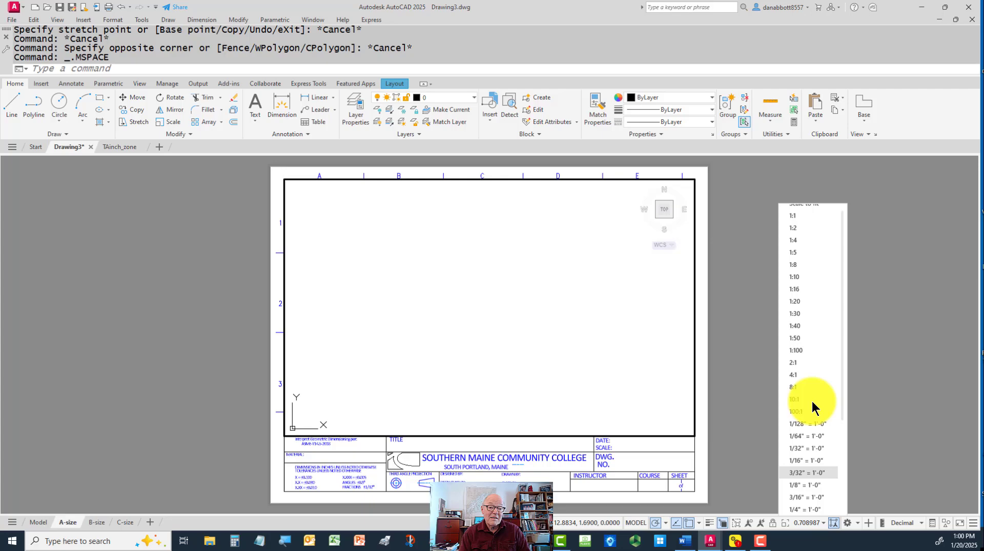
click(806, 215)
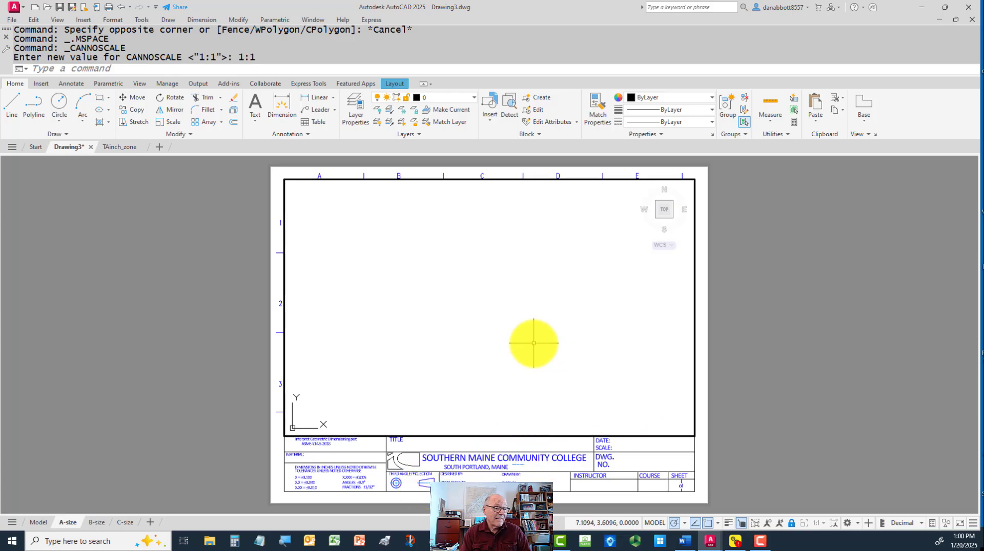
double_click(202, 387)
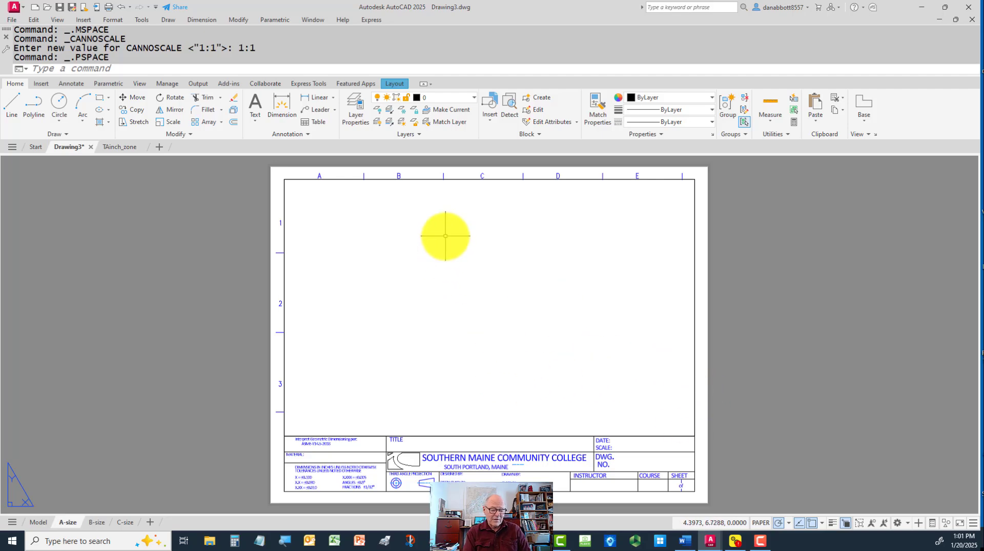
Create a new layer named vp with the -LAYER command and set its color to yellow
key(Return)
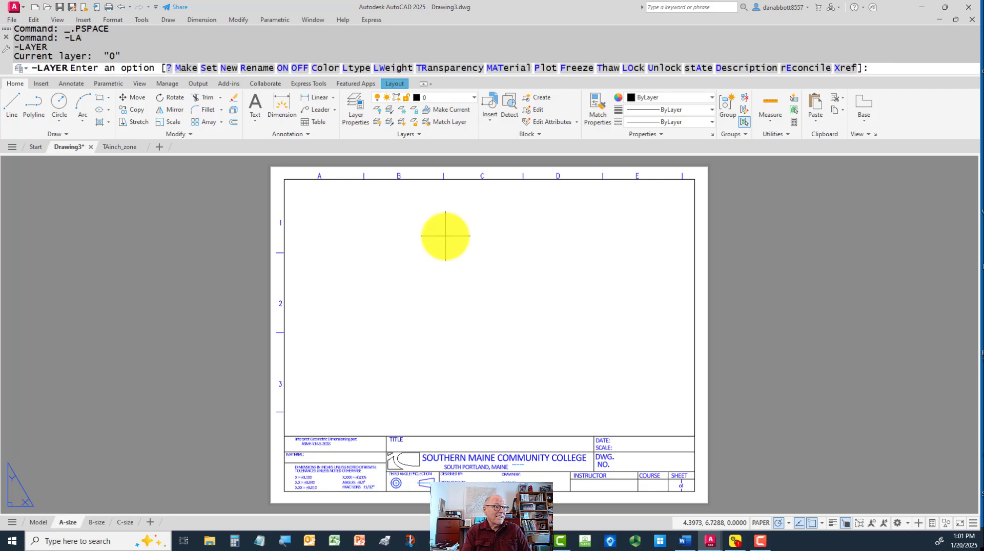
text(n)
key(Return)
key(Return)
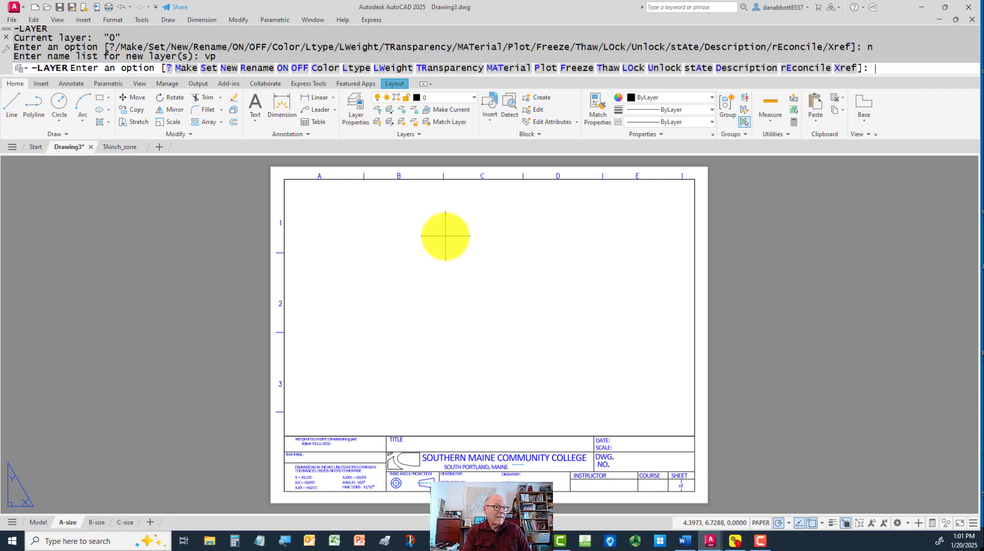
text(c)
key(Return)
text(yellow)
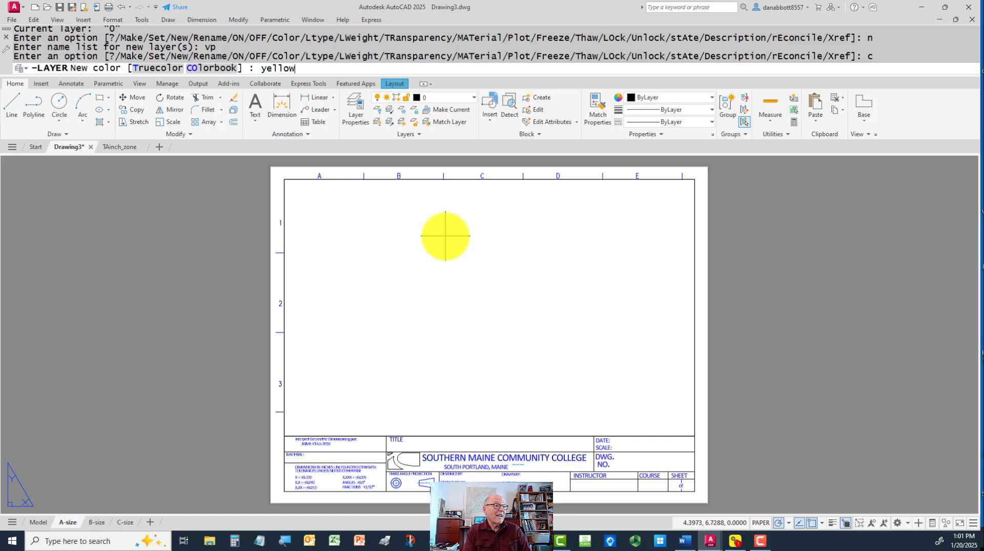
key(Return)
text(v)
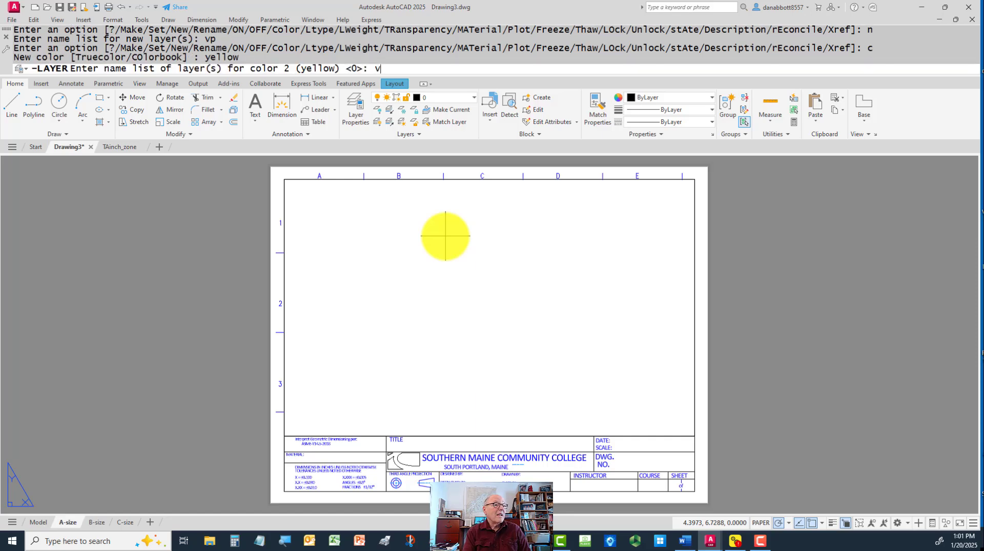
text(p)
key(Return)
key(Return)
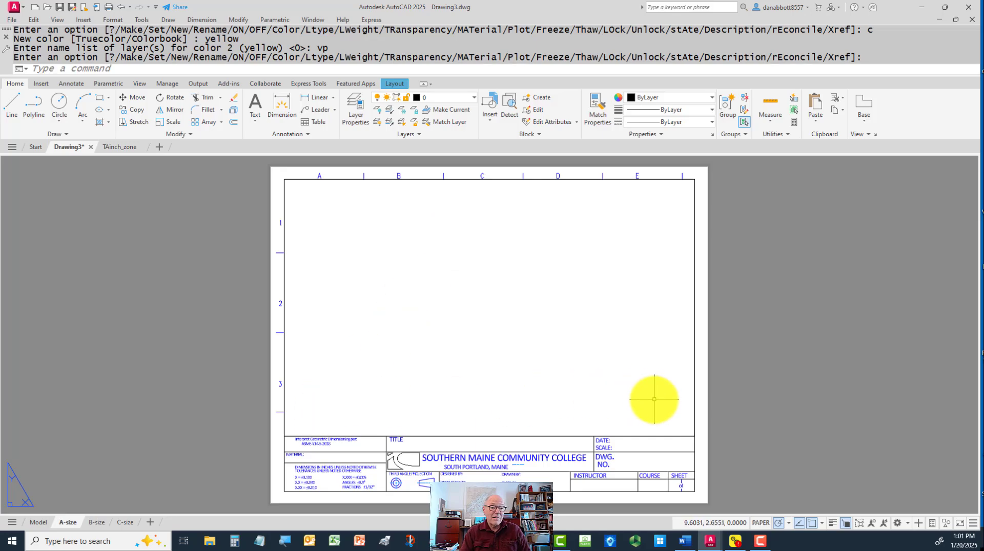
Select the viewport rather than the overlapping title block and assign it to the vp layer
click(694, 397)
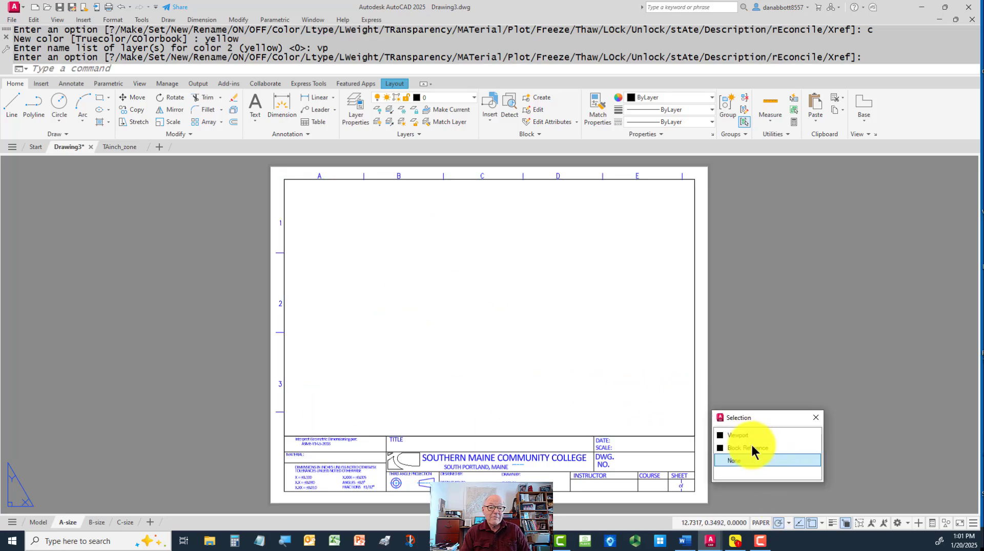
click(736, 434)
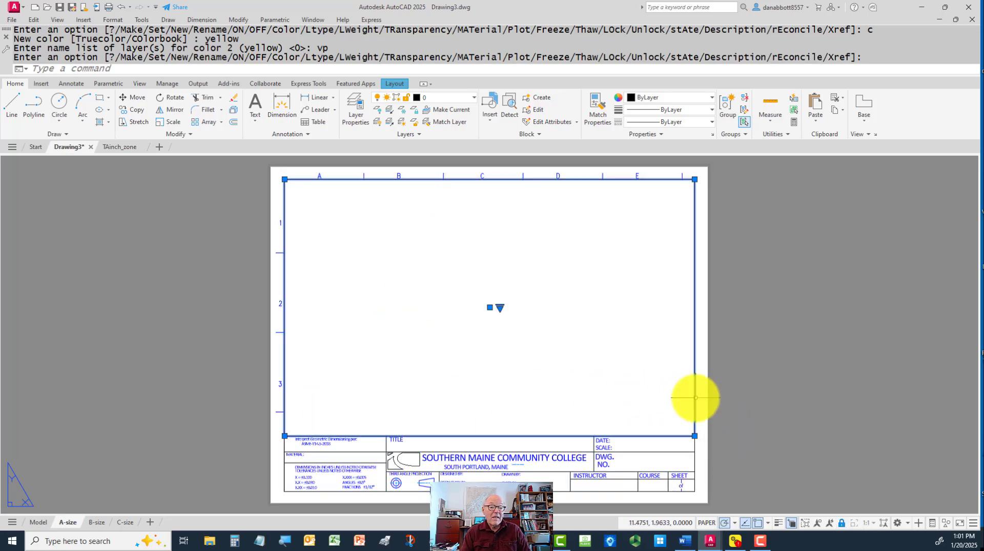
click(467, 102)
click(437, 174)
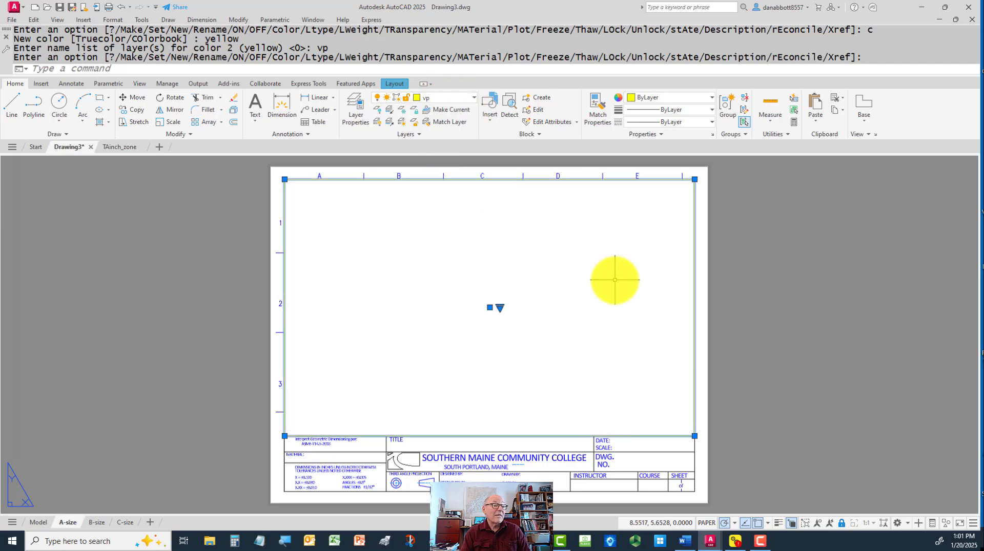
Clear the selection and preview the A-size layout's plot, inspecting the border and title block before closing the preview
key(Escape)
key(Escape)
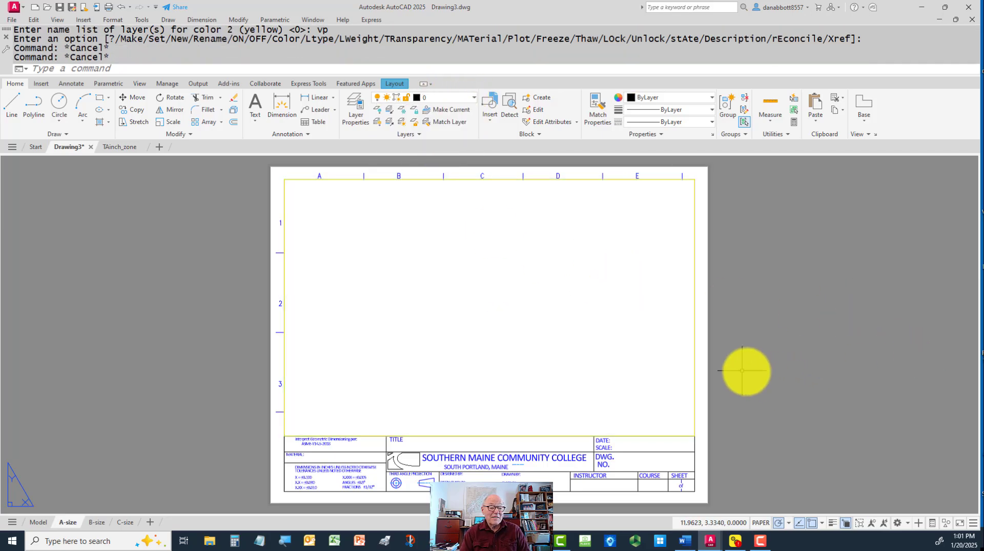
text(pre)
key(Return)
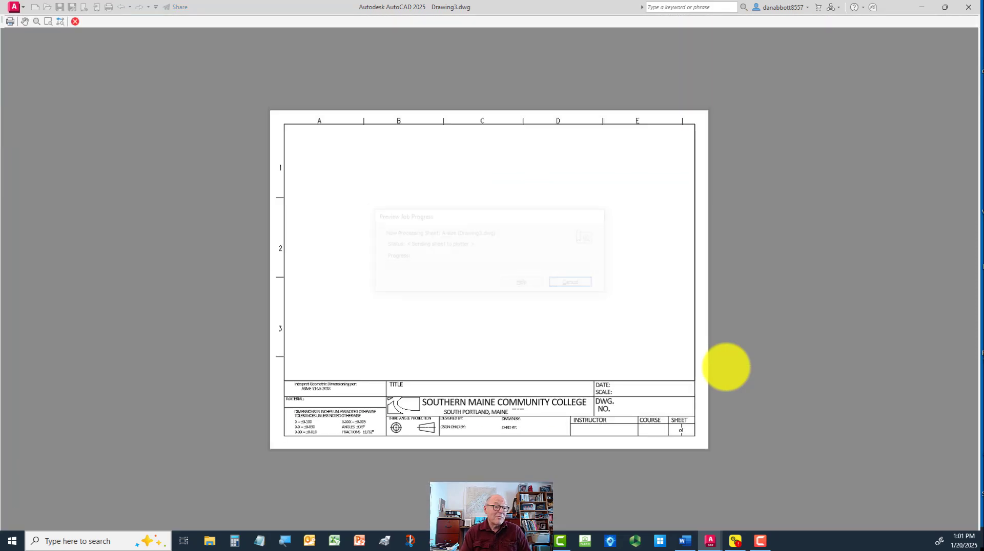
scroll(567, 290, up, 2)
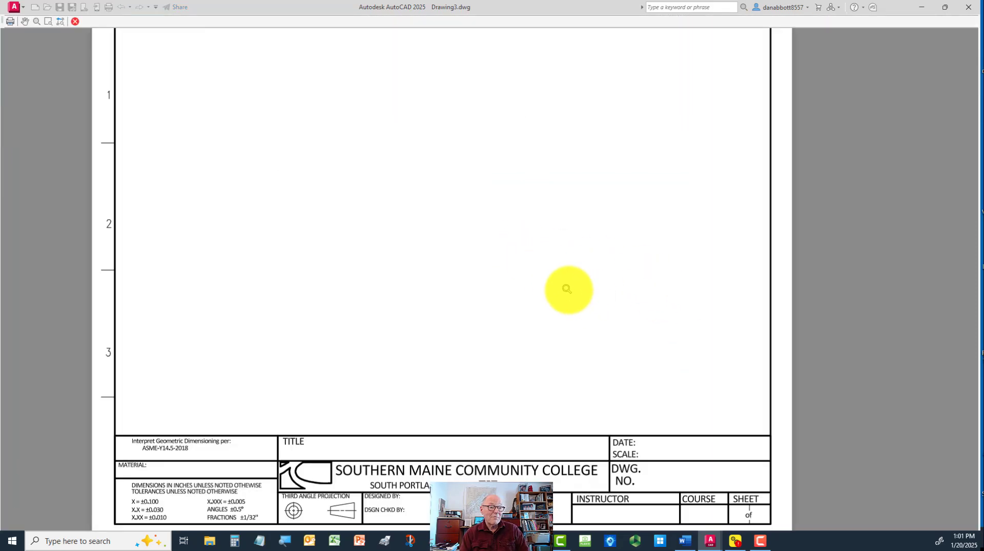
scroll(585, 300, down, 2)
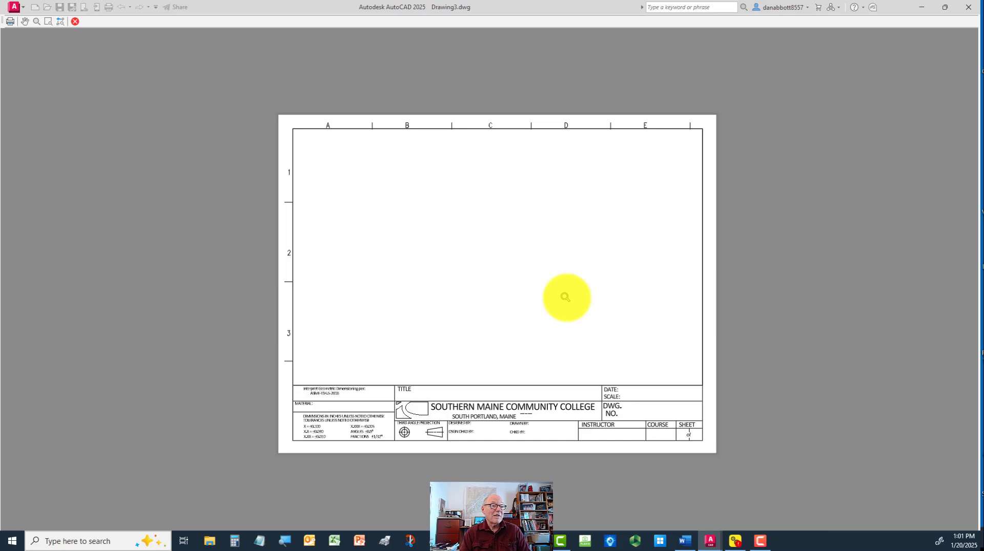
key(Escape)
Activate model space inside the A-size viewport and draw a circle with a radius of about 0.41 in its left part
double_click(529, 302)
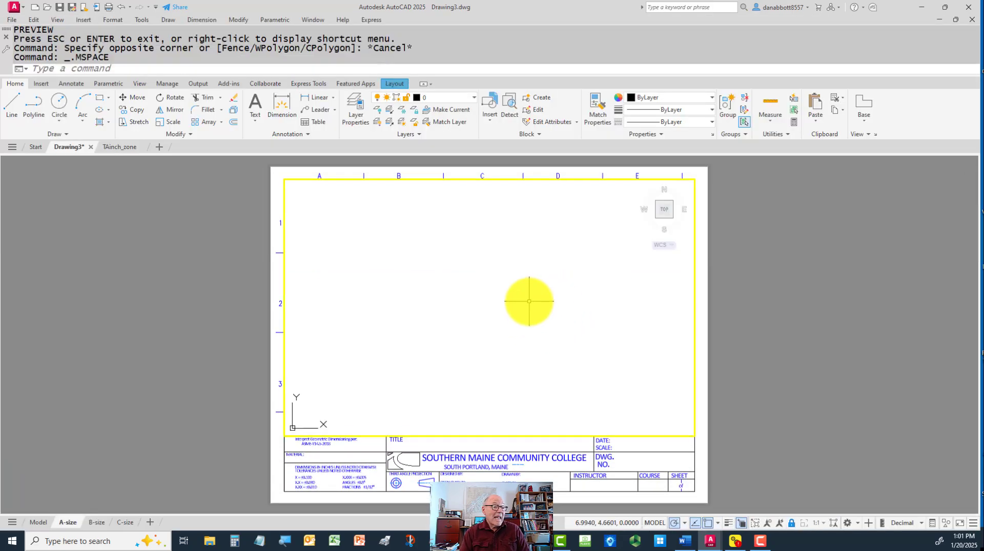
key(Return)
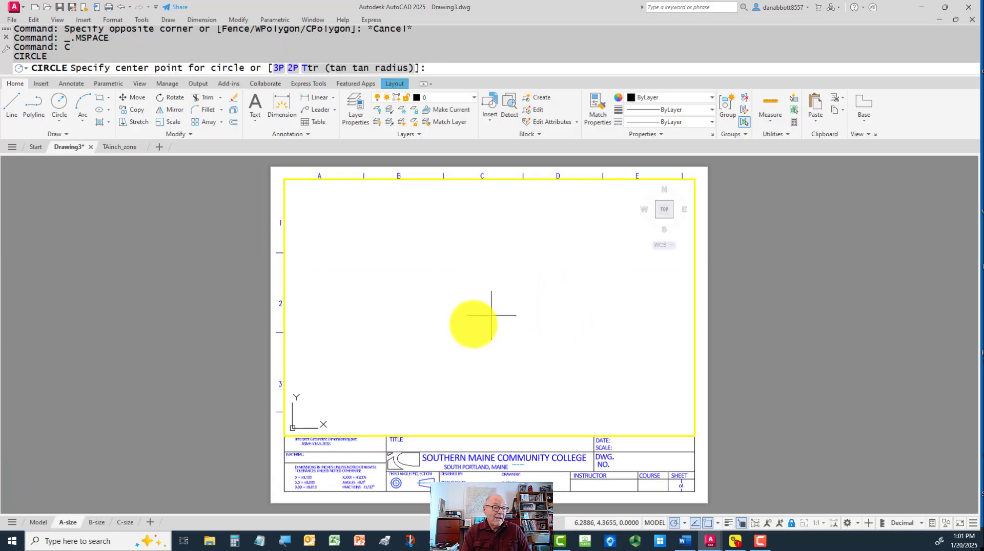
click(335, 329)
click(351, 334)
Draw a second, larger circle in the right part of the viewport
click(560, 319)
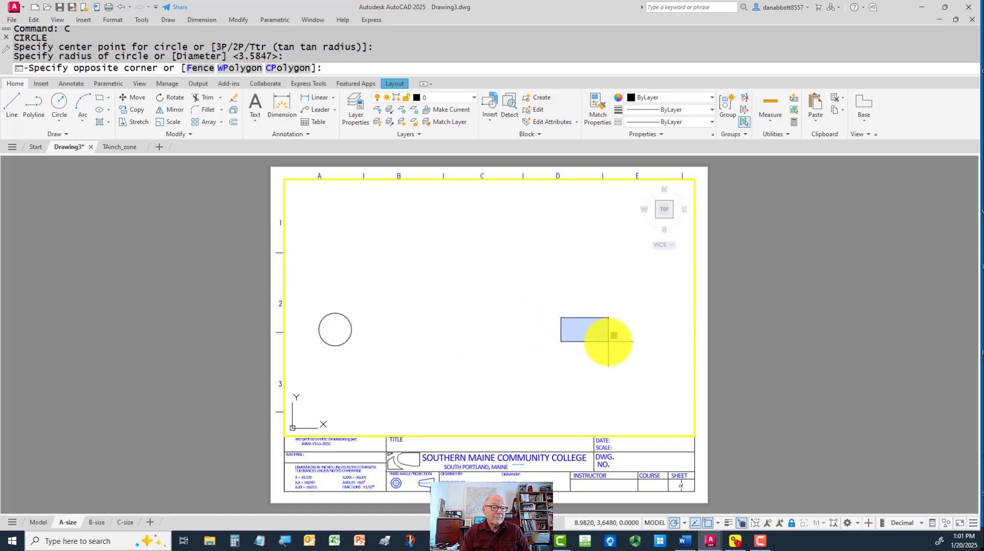
click(562, 321)
double_click(562, 313)
key(Escape)
key(Return)
click(553, 315)
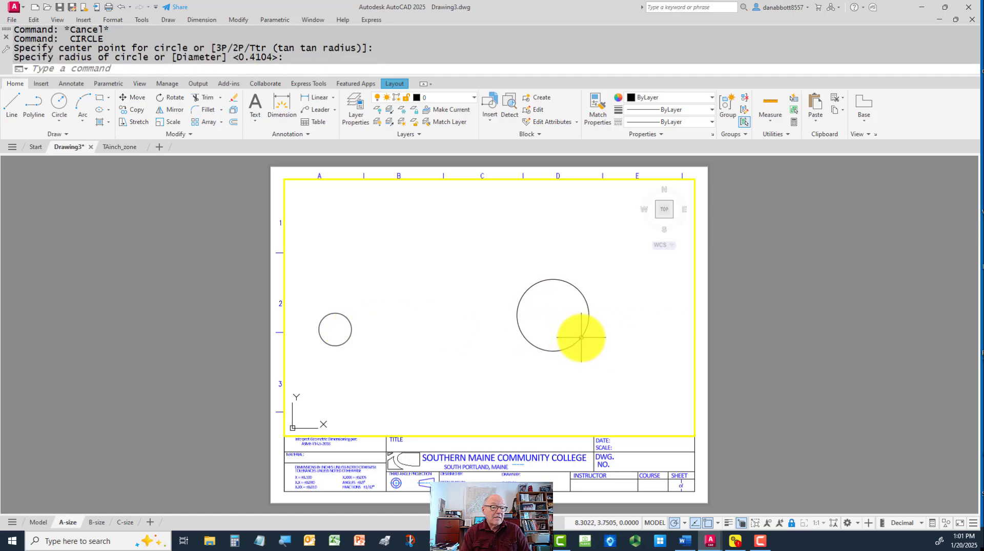
Add center marks to both circles with the DIMCENTER command
text(dce)
key(Return)
click(581, 337)
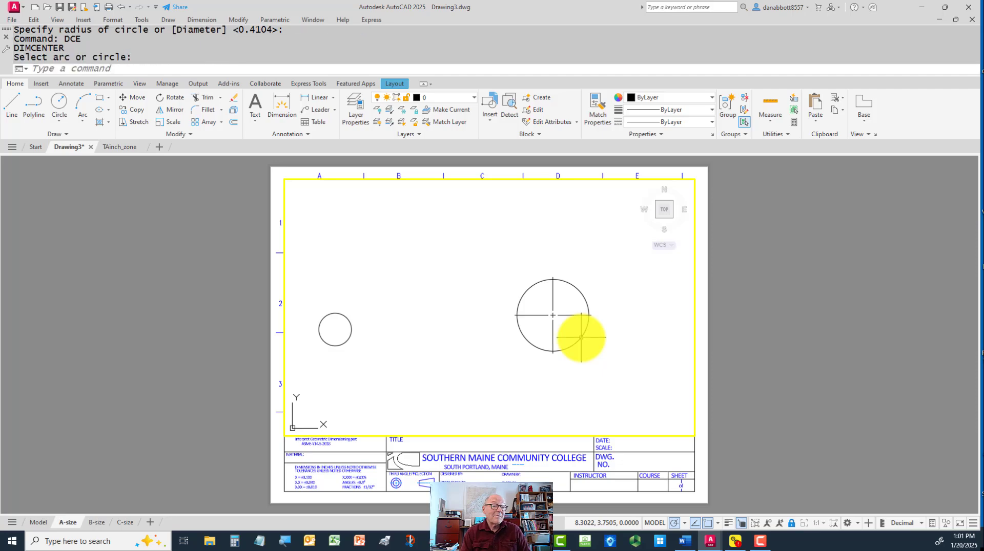
key(Return)
key(Escape)
key(Return)
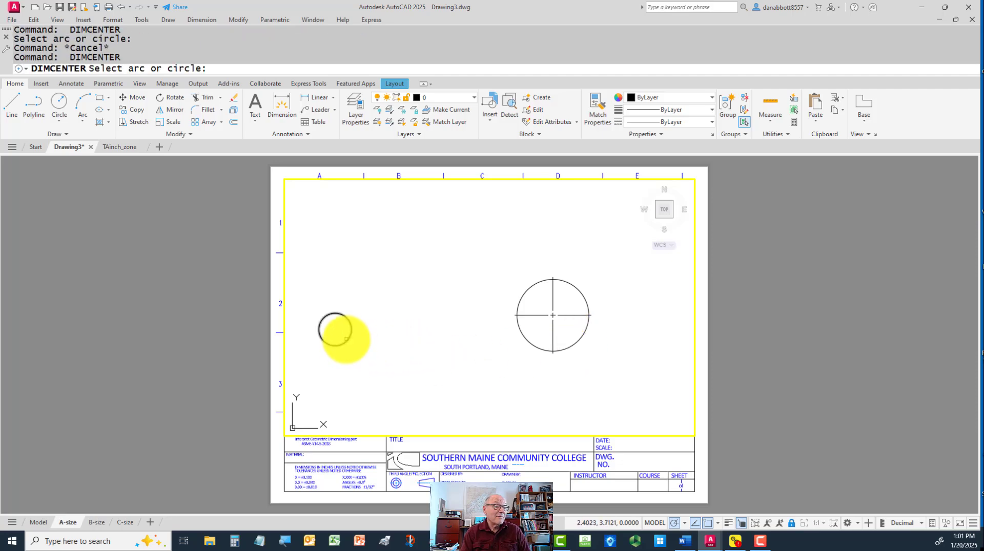
click(347, 339)
key(Escape)
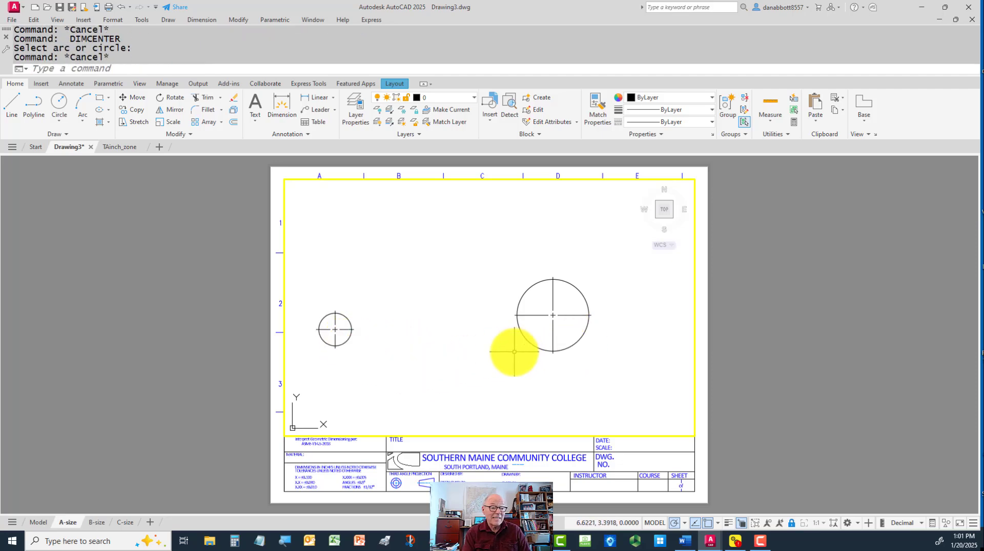
Place a horizontal linear dimension above the circles, measured between the outer upper ends of their vertical center lines
text(dli)
key(Return)
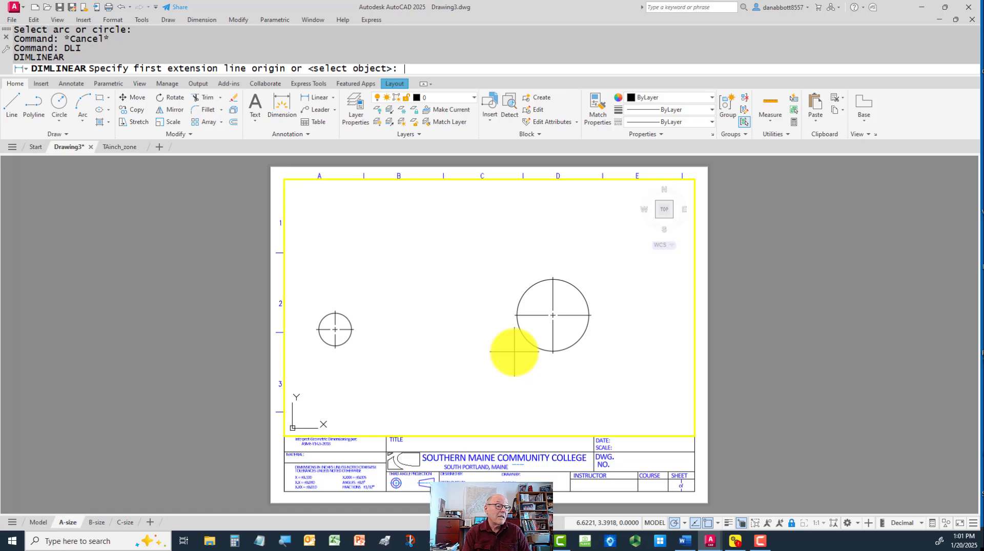
click(335, 312)
click(553, 279)
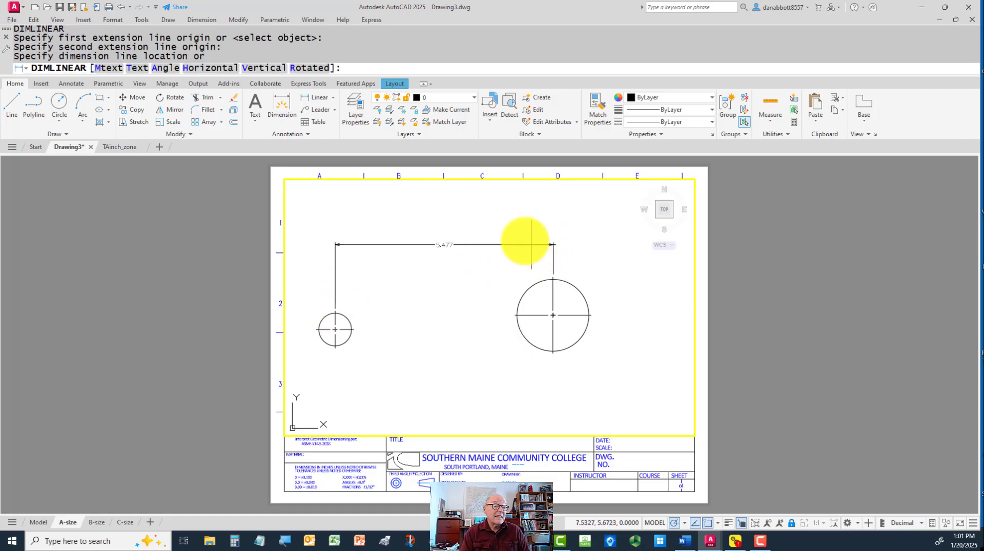
click(511, 229)
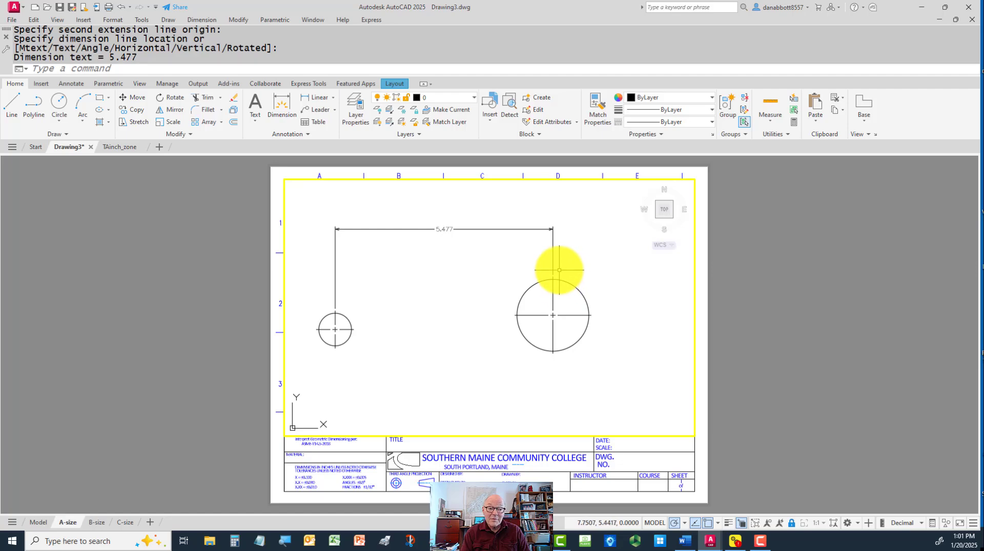
Erase the linear dimension between the two circles
click(553, 220)
click(483, 251)
text(e)
key(Return)
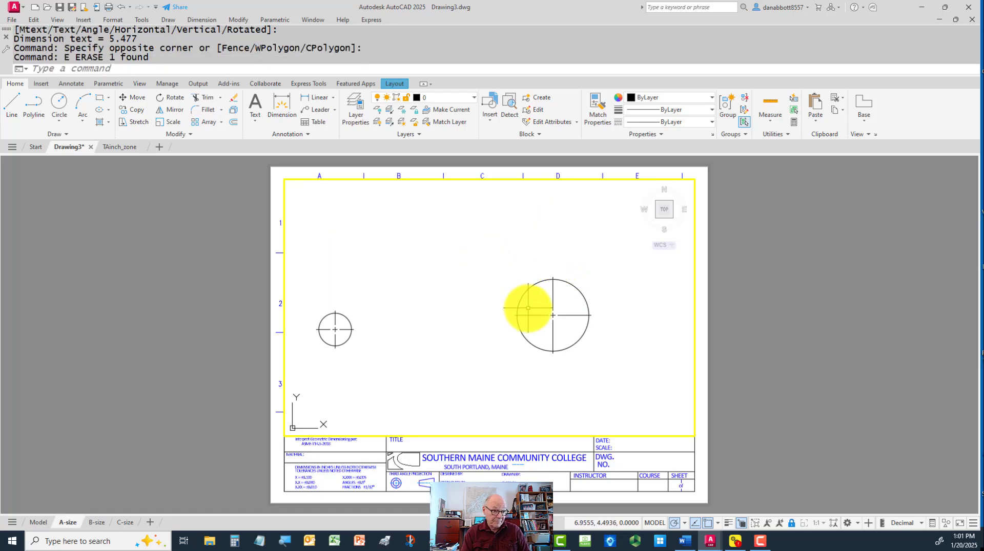
Erase the upper vertical center line segment of both circles, keeping the small center crosses
click(553, 300)
text(e)
key(Return)
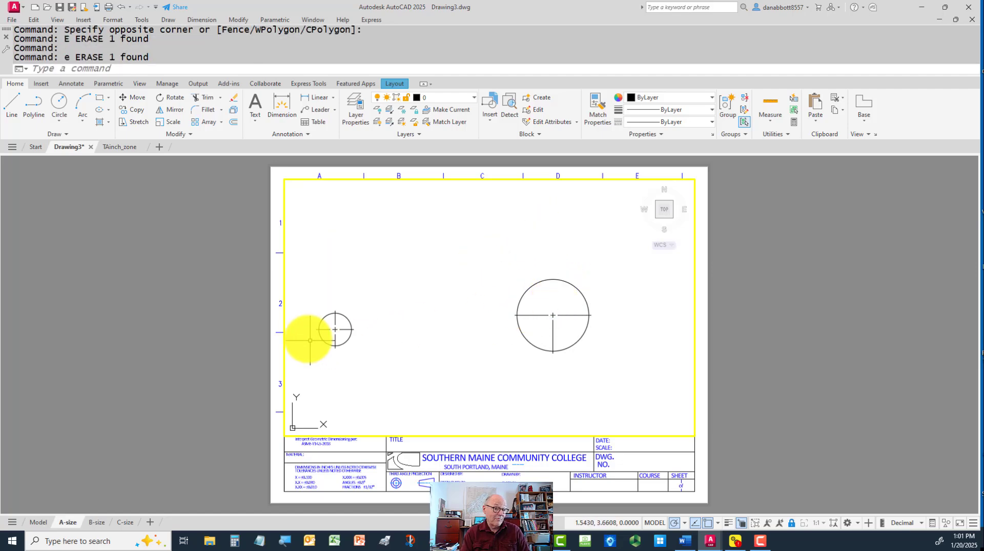
click(335, 317)
text(E)
key(Return)
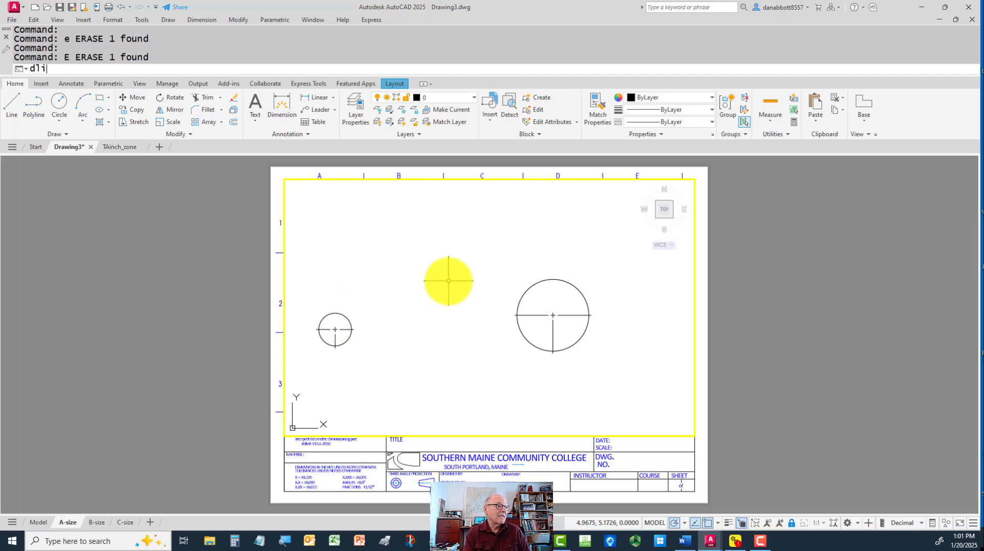
Add a horizontal linear dimension between the small center crosses of the two circles, with the dimension line above both circles
text(dli)
key(Return)
click(335, 326)
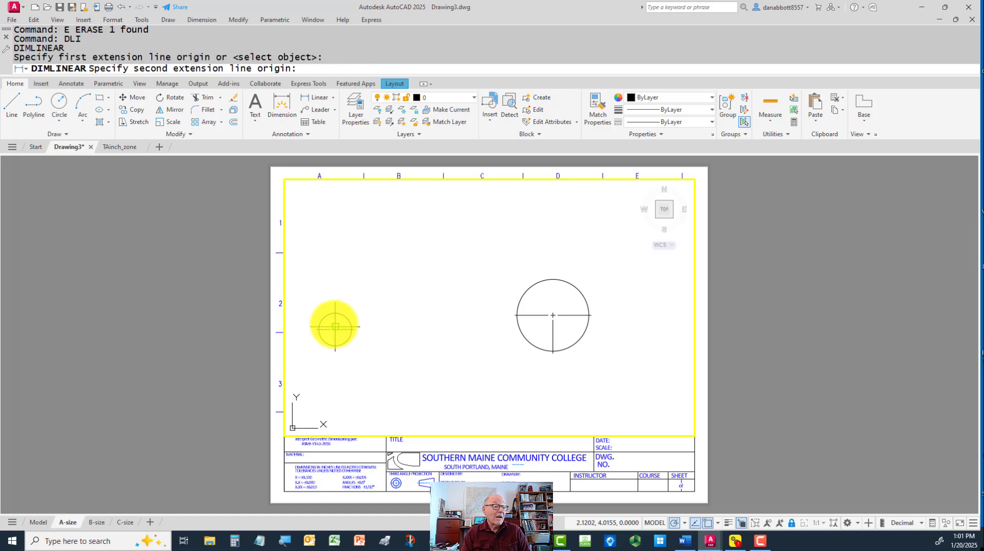
click(553, 315)
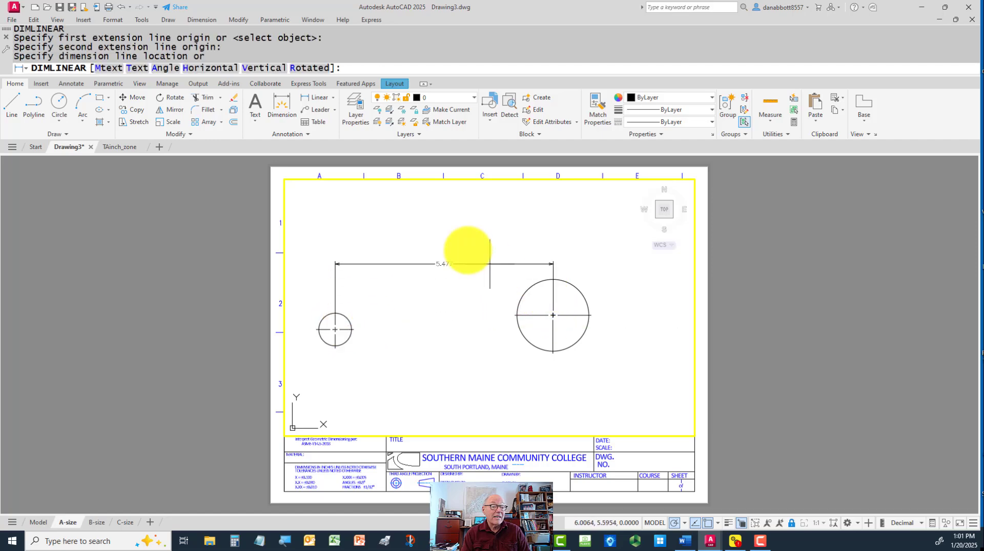
click(444, 229)
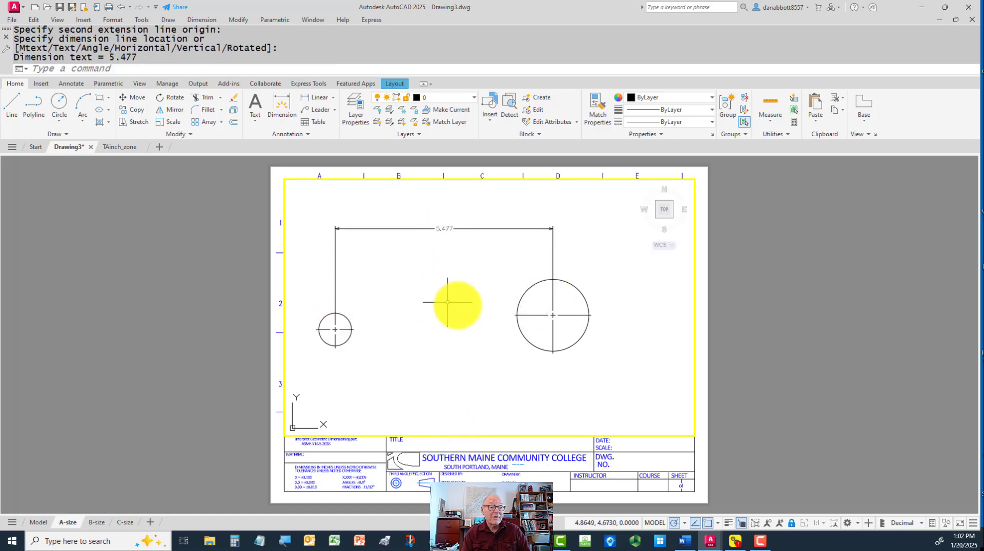